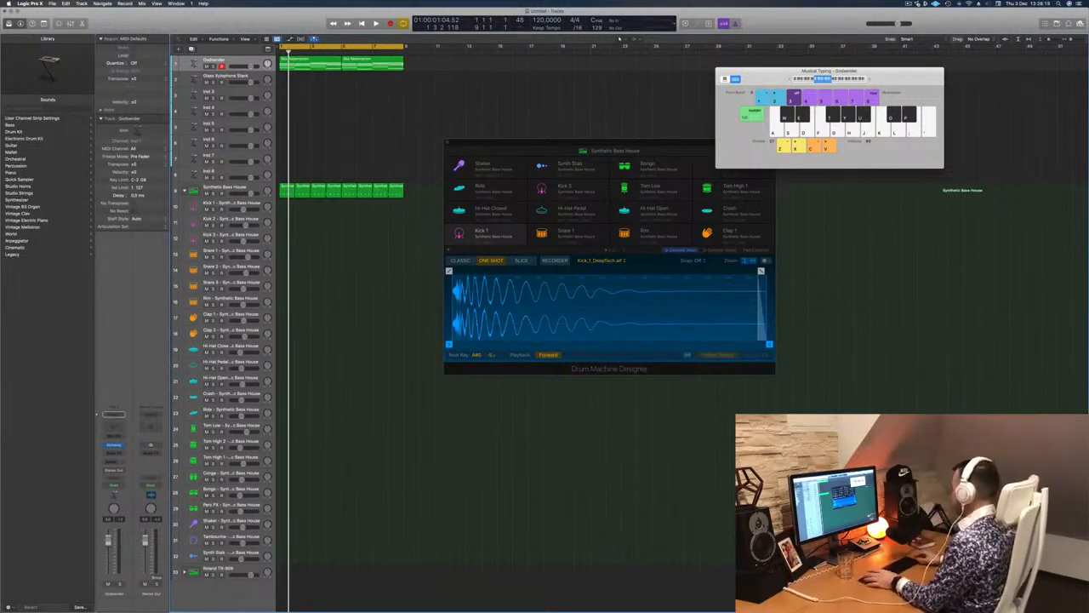
# Play back the loop and lower the Godsender track's volume.
pyautogui.press('space')
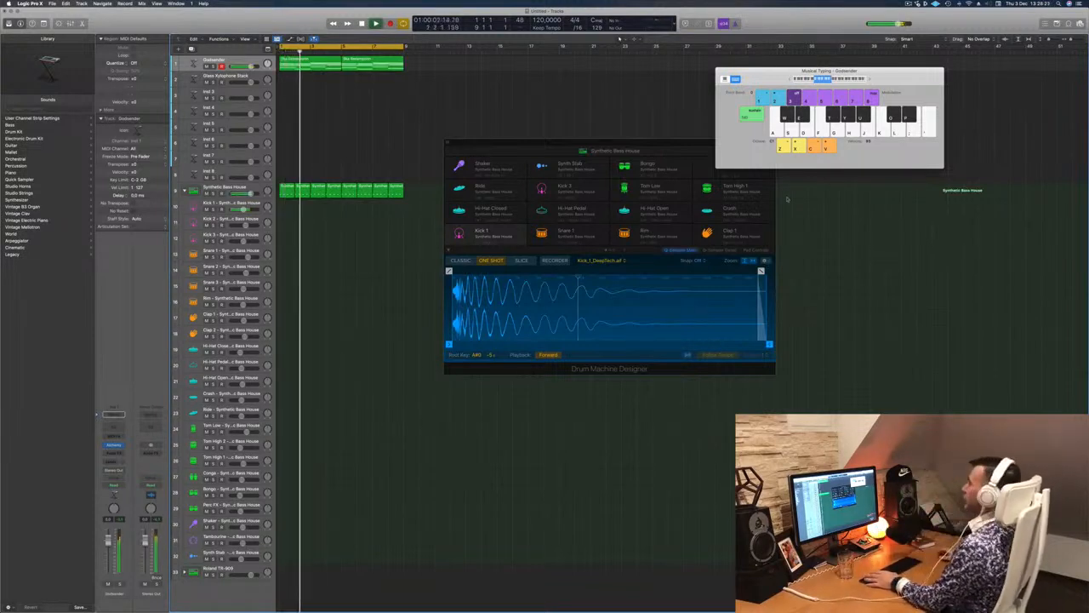
pyautogui.press('space')
pyautogui.click(237, 62)
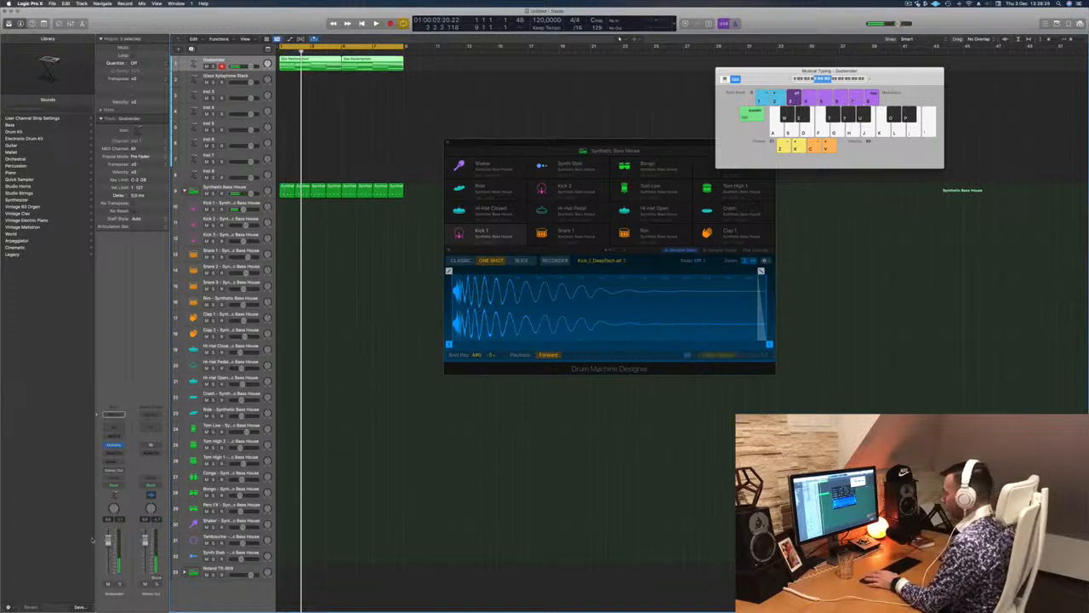
pyautogui.press('space')
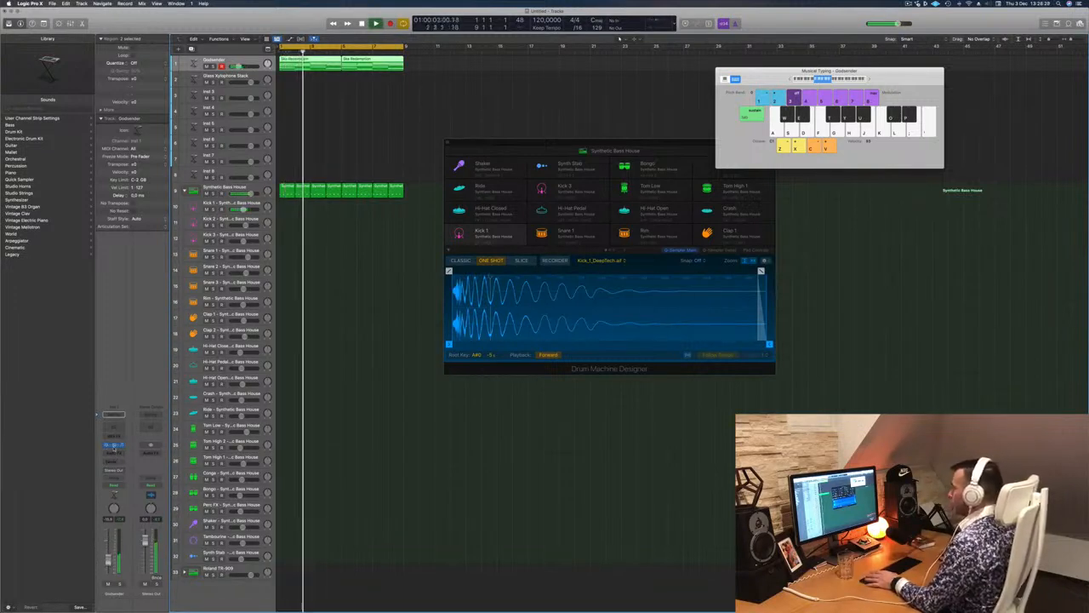
# Open the Godsender track's Alchemy synth, try its performance presets during playback and choose Percussive Rhythm.
pyautogui.click(114, 445)
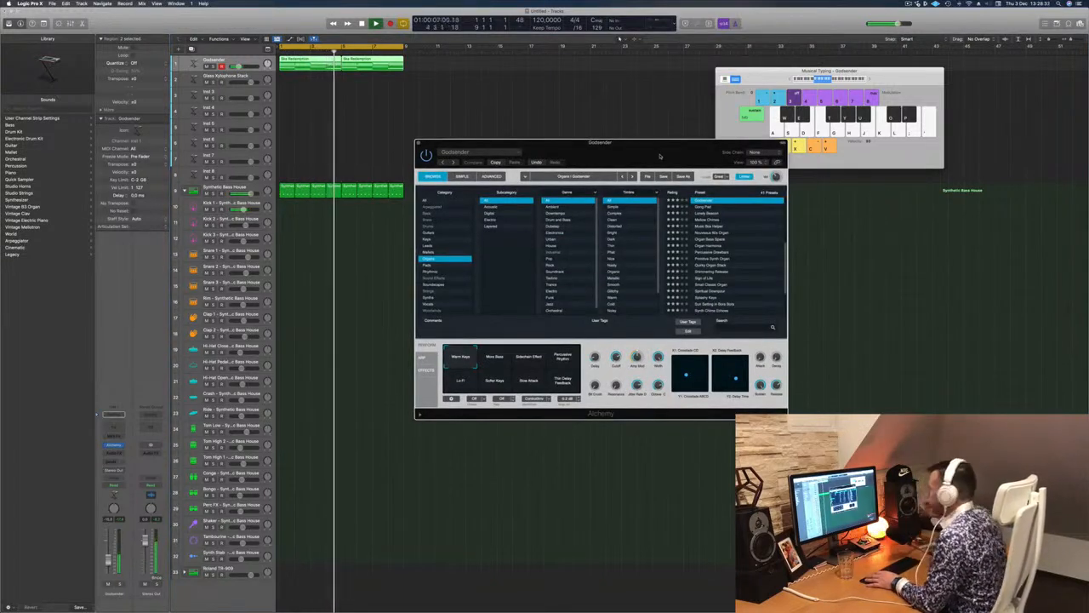
pyautogui.moveTo(660, 156); pyautogui.dragTo(624, 153)
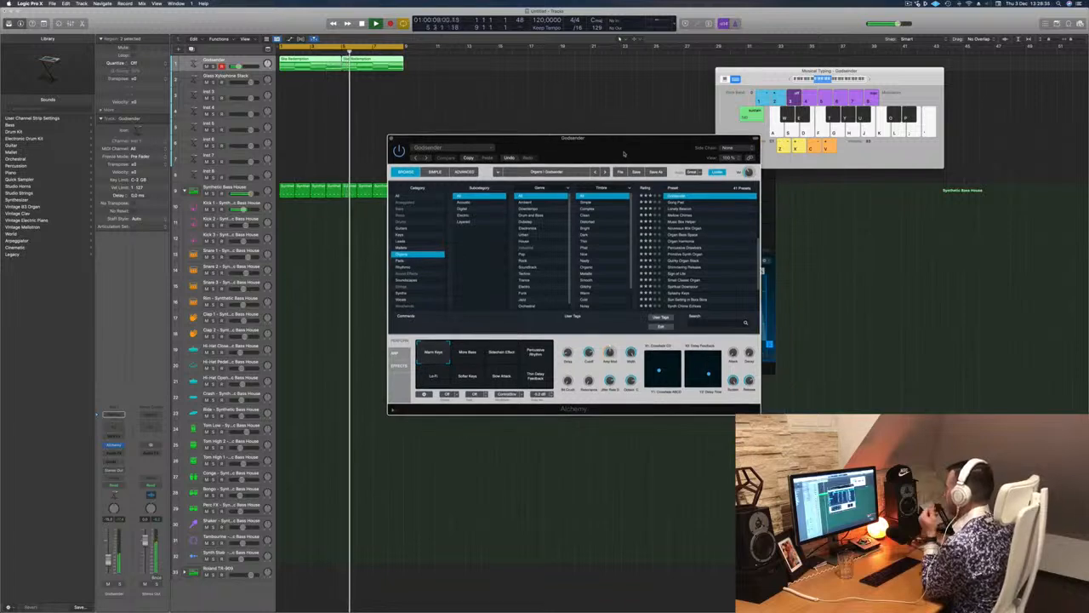
pyautogui.click(467, 356)
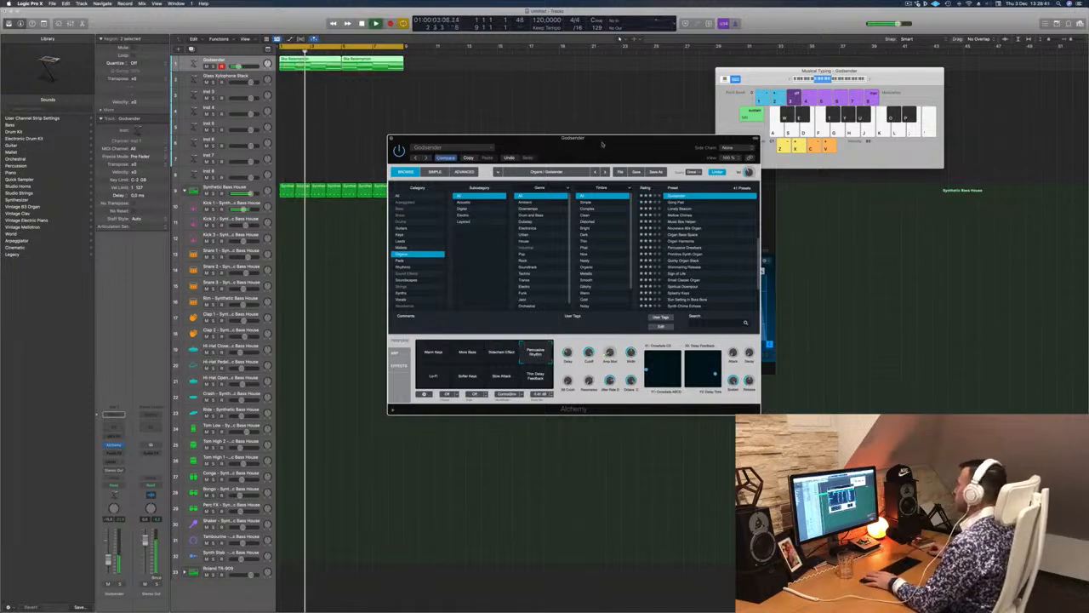
pyautogui.moveTo(602, 144); pyautogui.dragTo(625, 72)
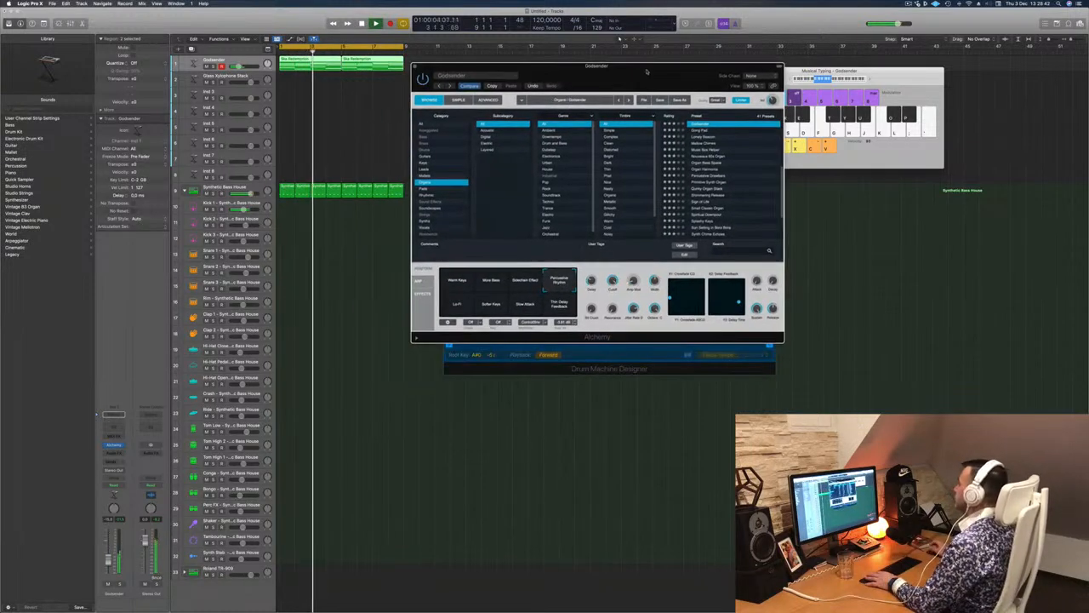
# Audition Alchemy's Lo-Fi, Softer Keys, Slow Attack and Thin Delay Feedback presets during playback, then return to Percussive Rhythm.
pyautogui.click(453, 307)
pyautogui.press('Return')
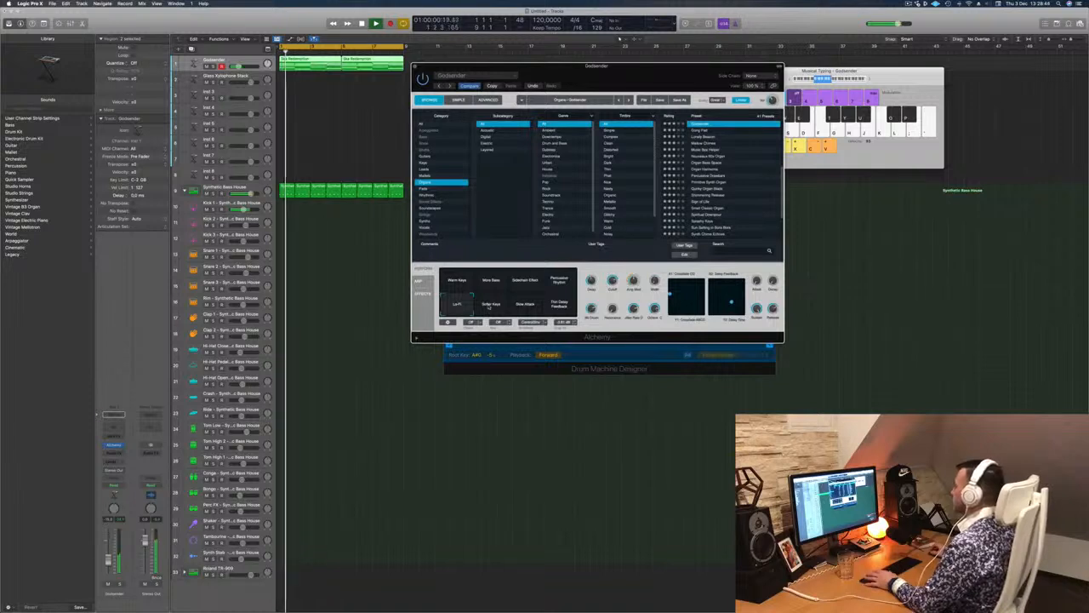
pyautogui.click(492, 307)
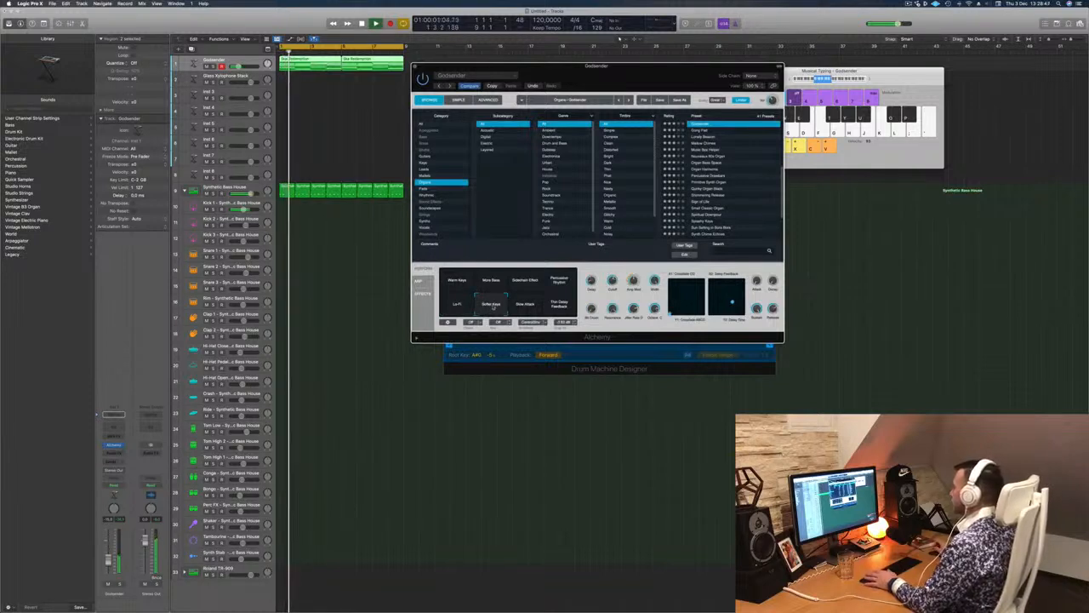
pyautogui.click(525, 304)
pyautogui.press('Return')
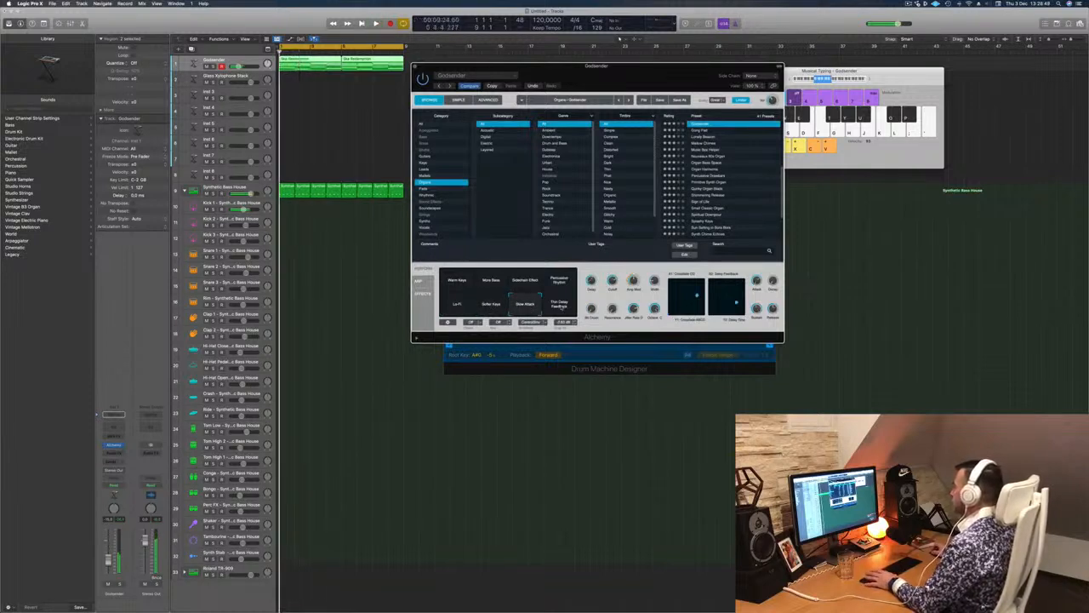
pyautogui.click(560, 305)
pyautogui.click(560, 281)
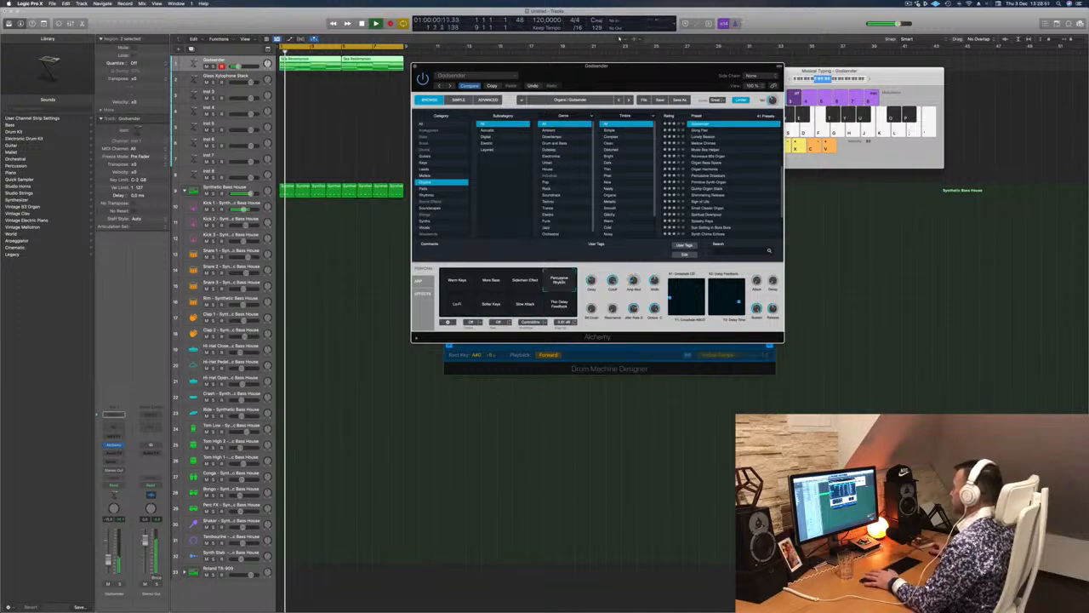
# Place the Alchemy and Drum Machine Designer windows clear of the regions and set the project tempo to 128 BPM.
pyautogui.moveTo(644, 74); pyautogui.dragTo(793, 77)
pyautogui.moveTo(509, 157); pyautogui.dragTo(742, 254)
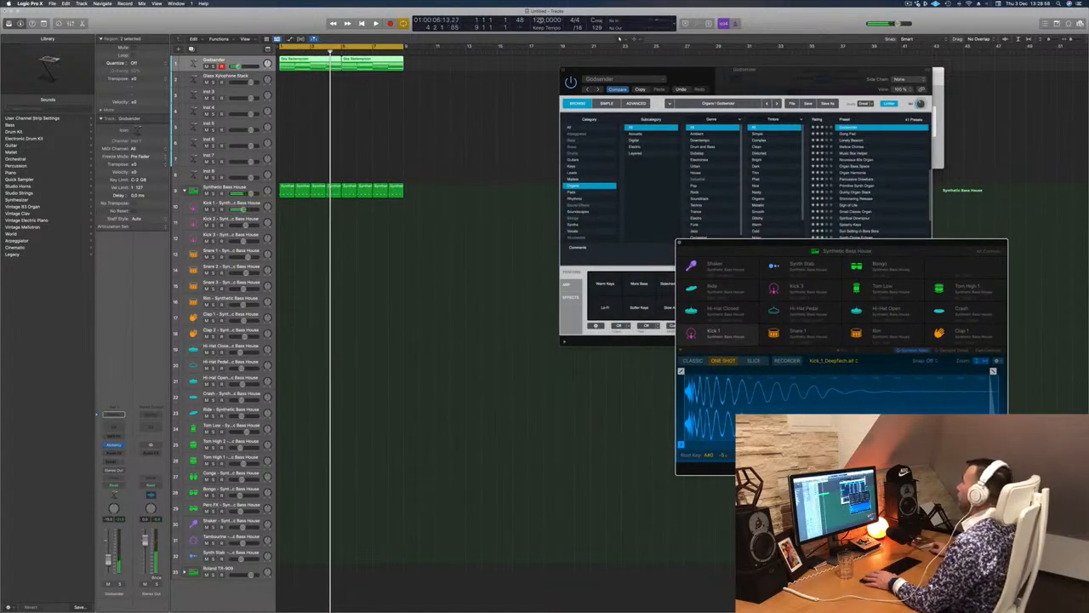
pyautogui.moveTo(540, 20); pyautogui.dragTo(541, 18)
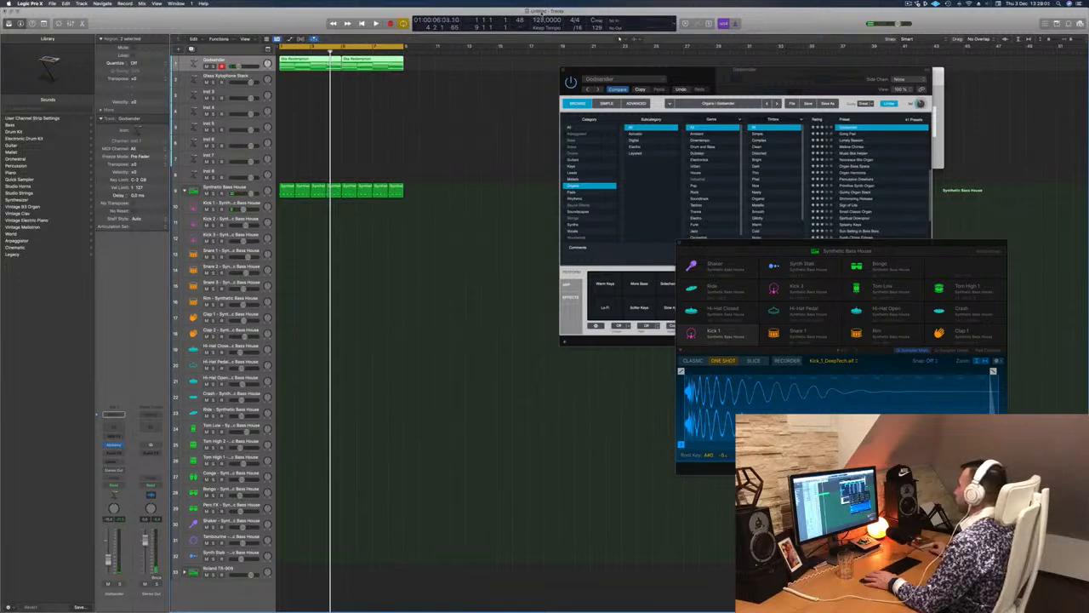
pyautogui.press('space')
pyautogui.click(416, 120)
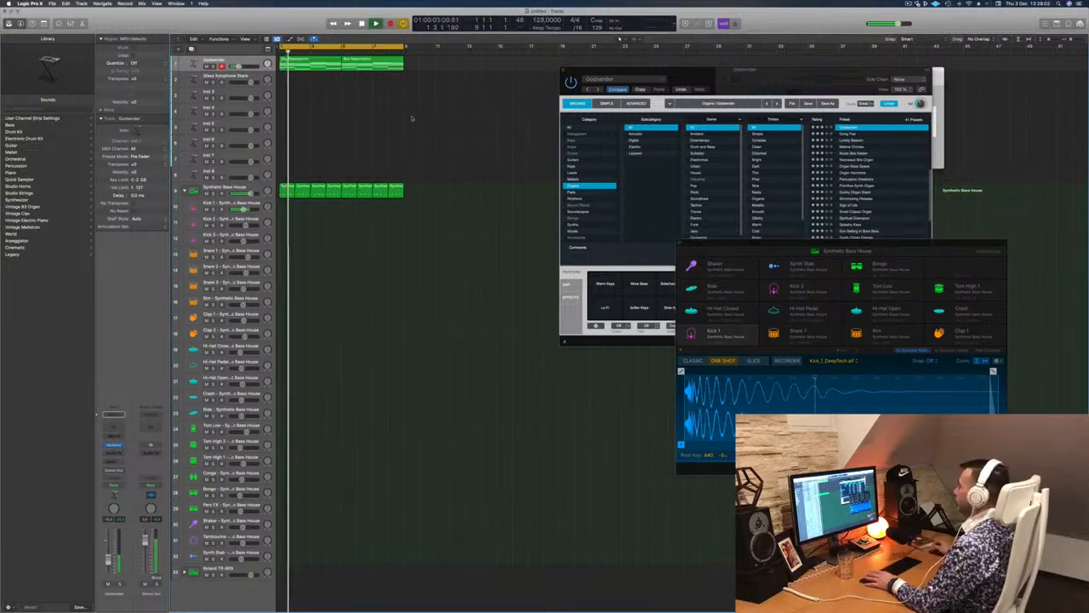
pyautogui.press('space')
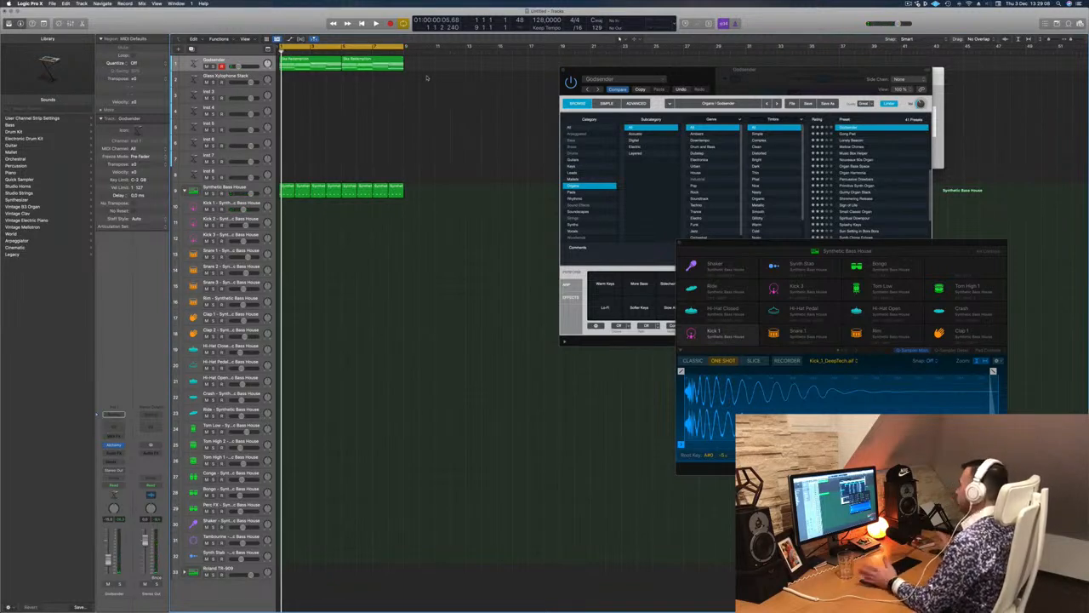
pyautogui.press('space')
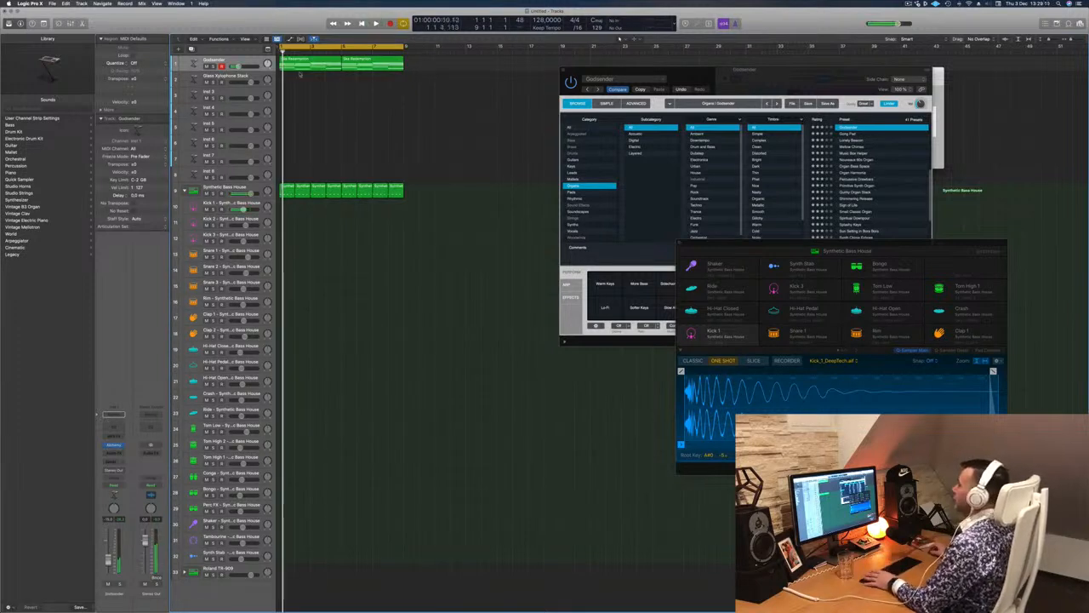
# Enlarge the Godsender track with automatic track zoom and reposition the Alchemy window higher while checking playback.
pyautogui.hotkey('ctrl', 'z')
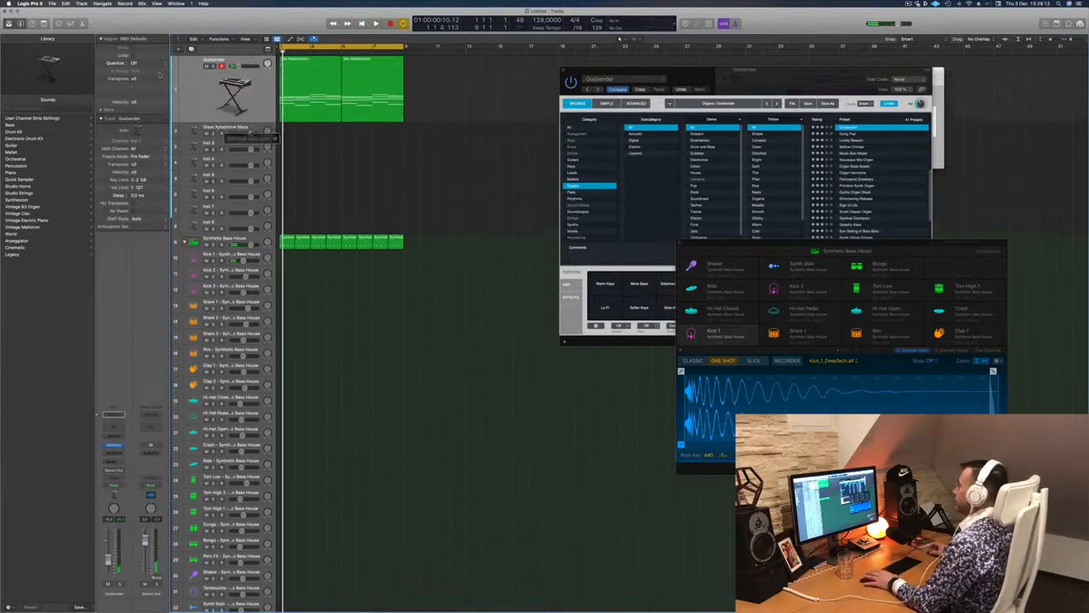
pyautogui.press('space')
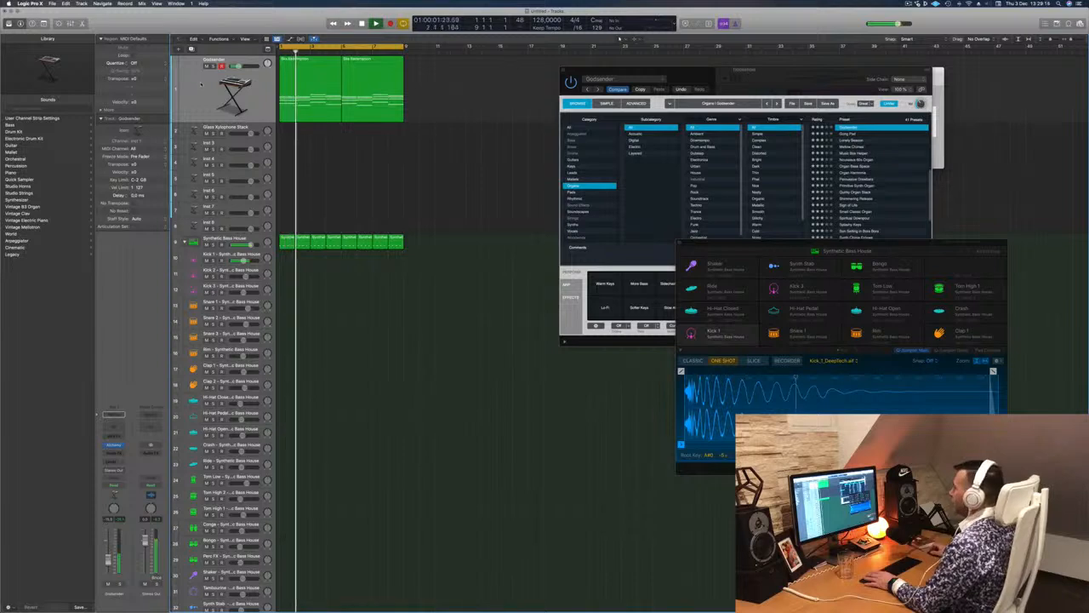
pyautogui.click(201, 83)
pyautogui.moveTo(738, 72)
pyautogui.mouseDown()
pyautogui.moveTo(676, 68)
pyautogui.moveTo(739, 52)
pyautogui.mouseUp()
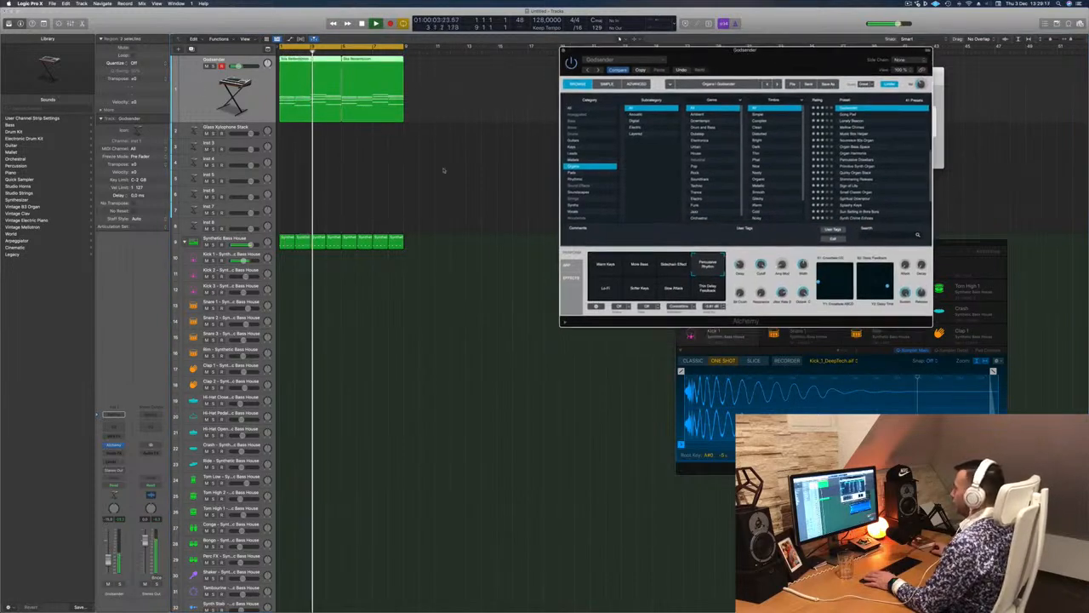
pyautogui.press('Return')
pyautogui.click(383, 219)
pyautogui.press('space')
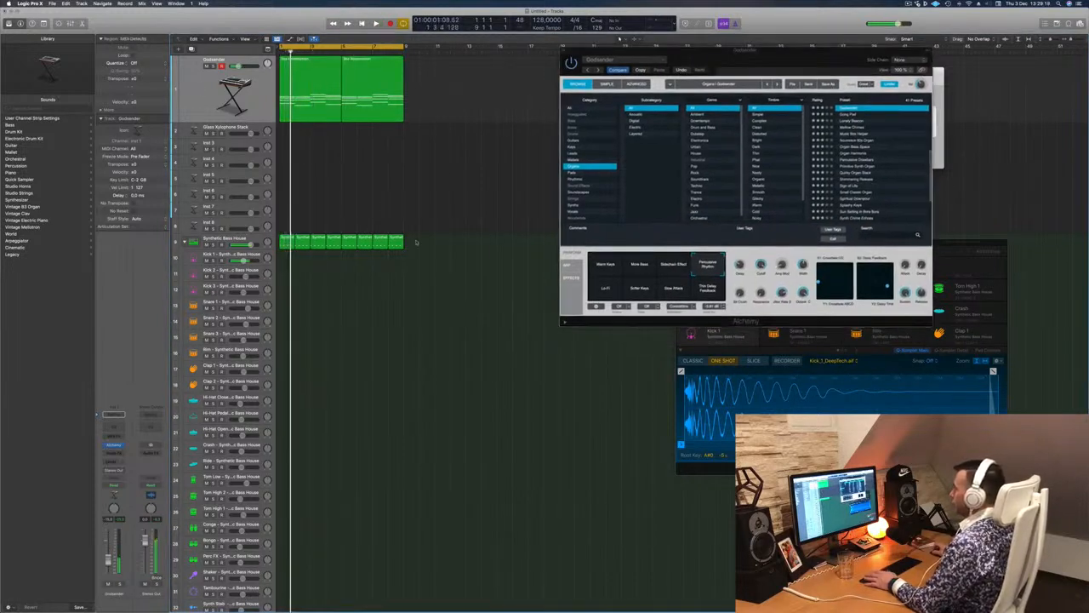
# Move the eight Synthetic Bass House regions onto the Kick 1 track and open their notes in the Piano Roll.
pyautogui.moveTo(287, 255); pyautogui.dragTo(286, 255)
pyautogui.doubleClick(287, 254)
pyautogui.click(322, 570)
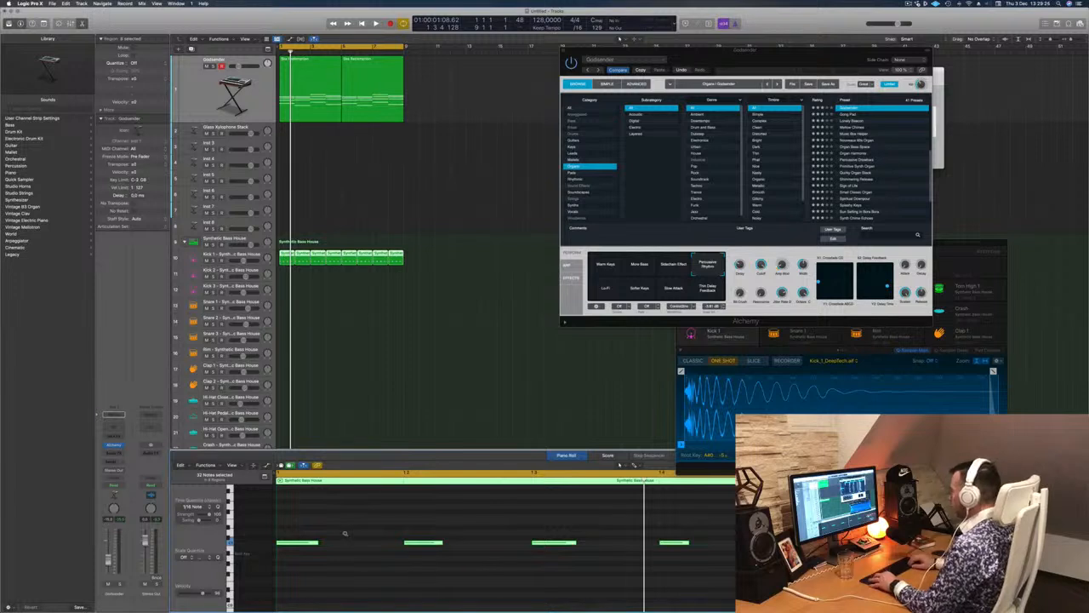
# Transpose all the kick notes lower in the Piano Roll and reposition the Drum Machine Designer window so its full view shows.
pyautogui.scroll(4, 345, 533)
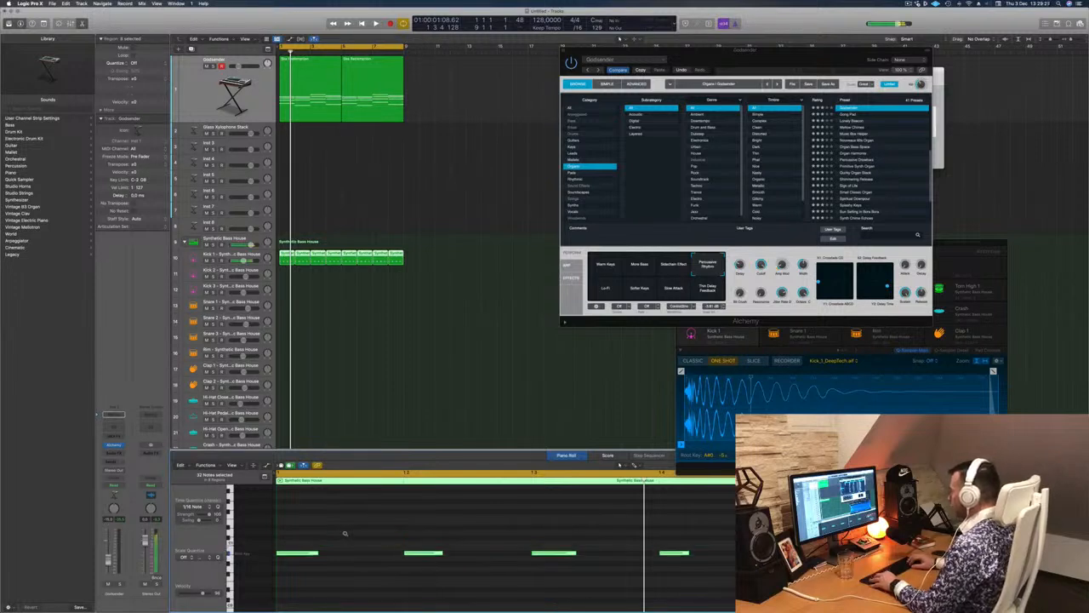
pyautogui.scroll(1, 344, 534)
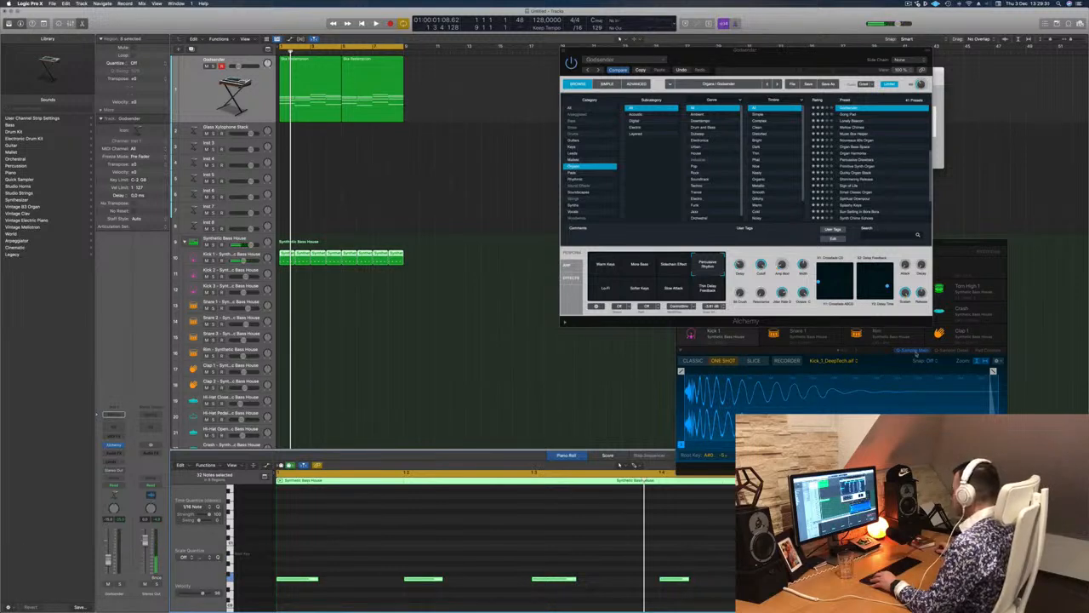
pyautogui.moveTo(985, 236); pyautogui.dragTo(991, 155)
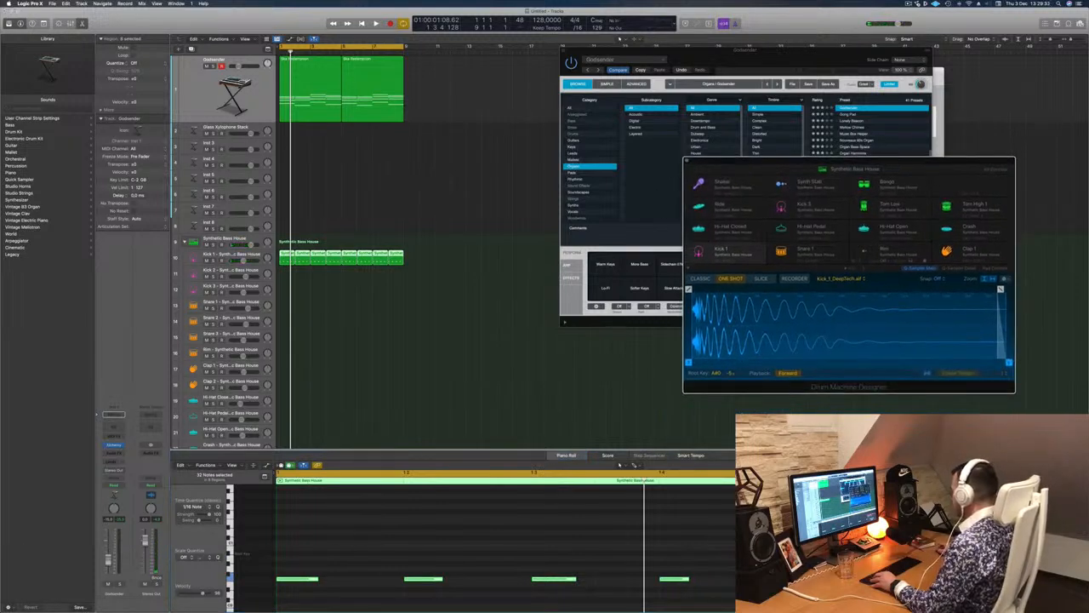
pyautogui.scroll(-2, 620, 465)
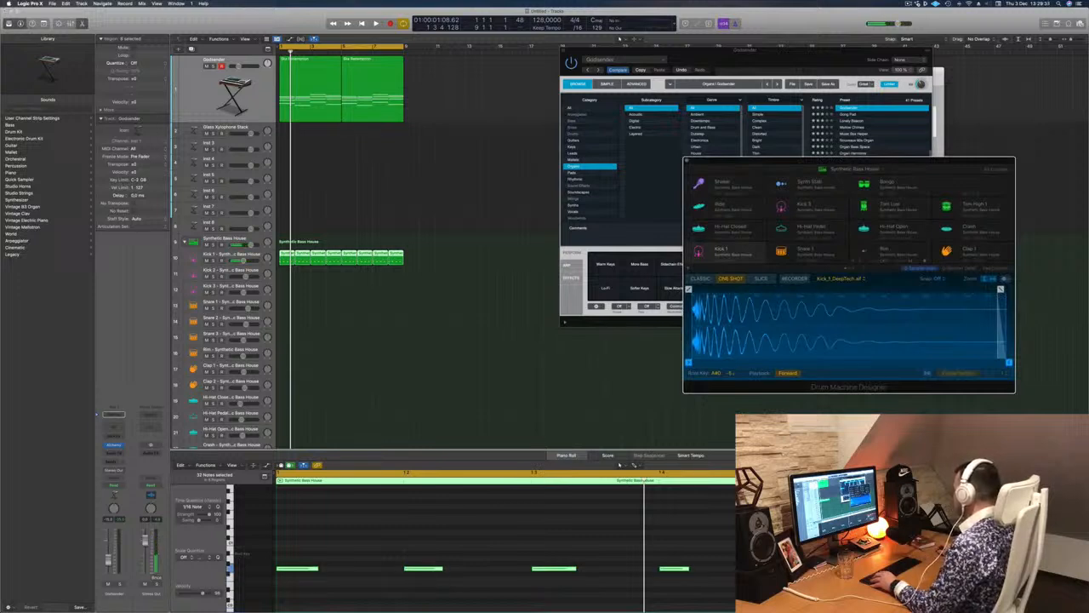
pyautogui.scroll(2, 634, 465)
# Play back the loop, select the Kick 1 track and raise its volume slightly.
pyautogui.press('space')
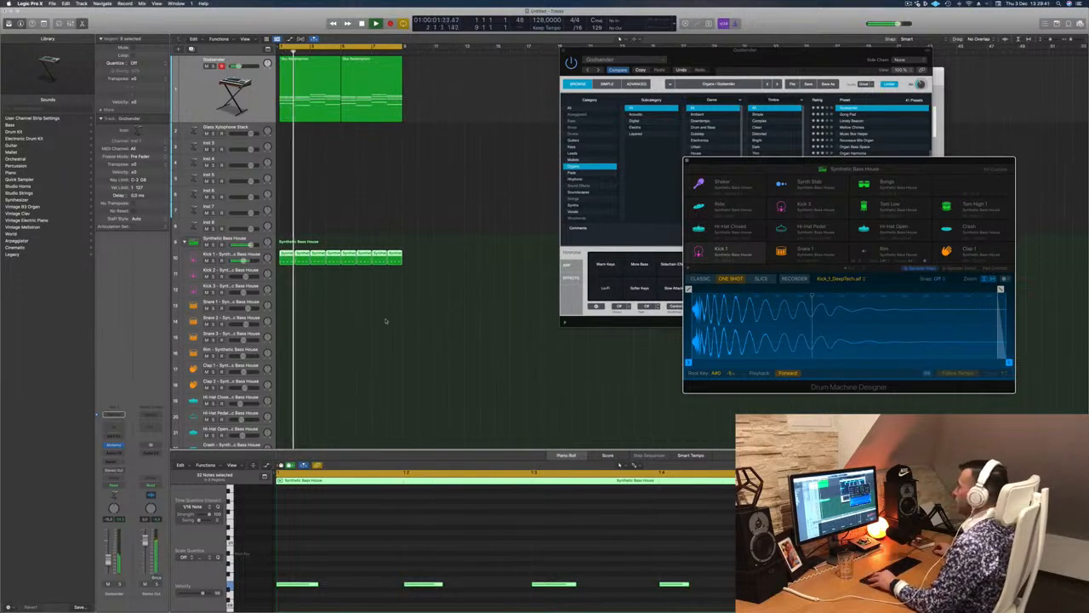
pyautogui.scroll(-3, 385, 321)
pyautogui.scroll(-1, 386, 321)
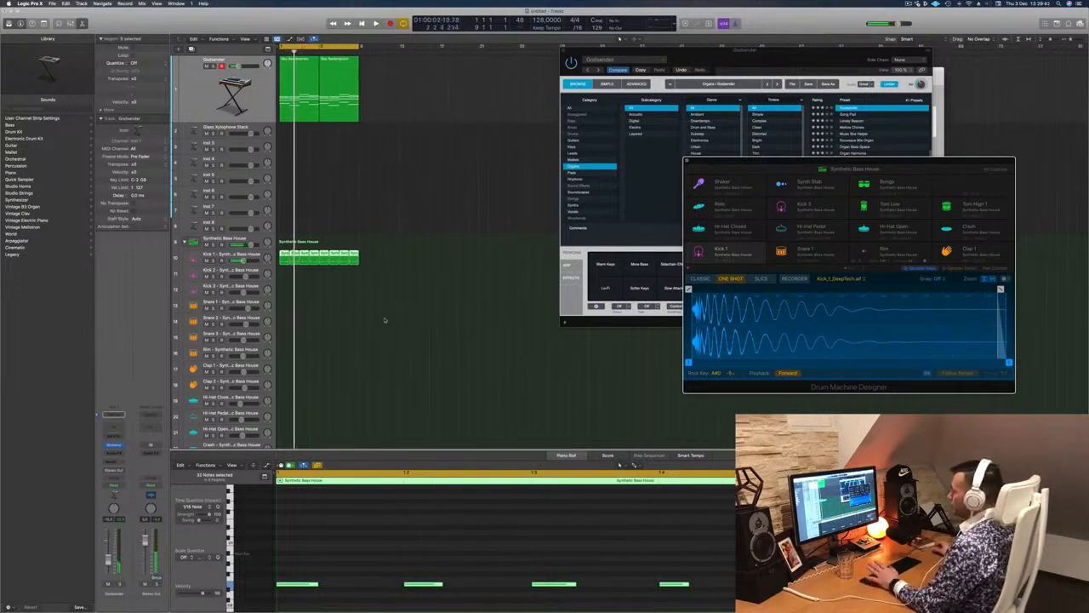
pyautogui.press('space')
pyautogui.click(258, 253)
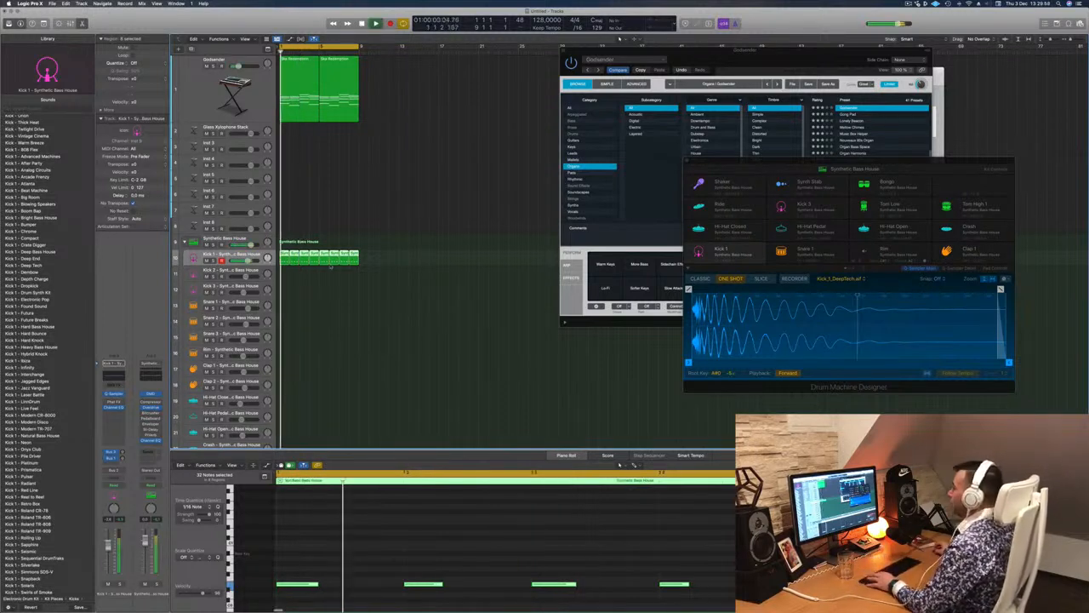
pyautogui.click(307, 313)
# Copy the first Kick 1 region onto the Snare 1 track and delete the copy's notes on beats 1 and 3.
pyautogui.click(286, 255)
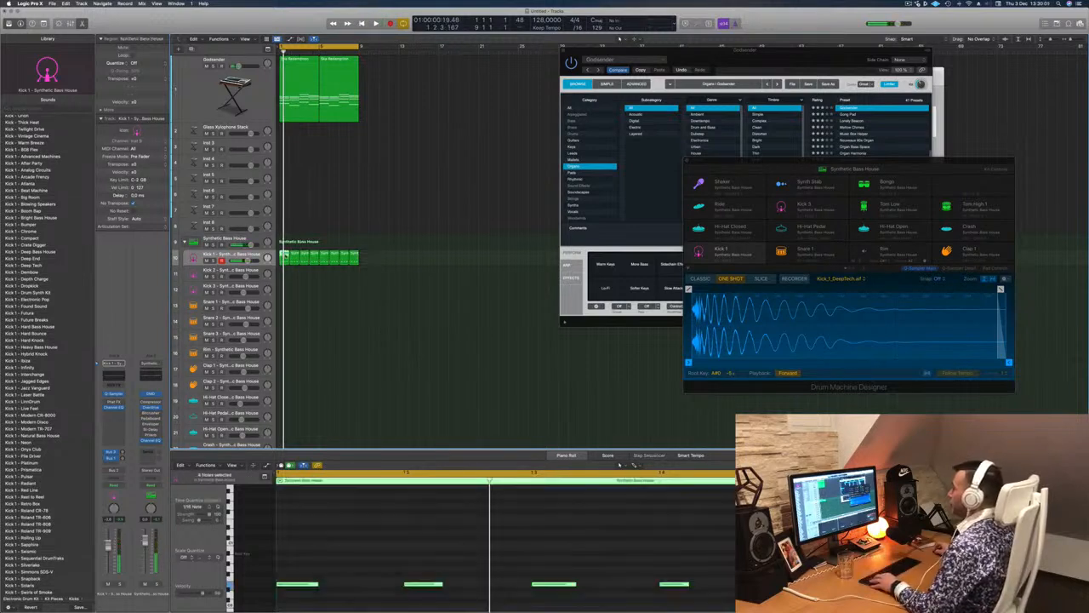
pyautogui.moveTo(286, 292); pyautogui.dragTo(289, 331)
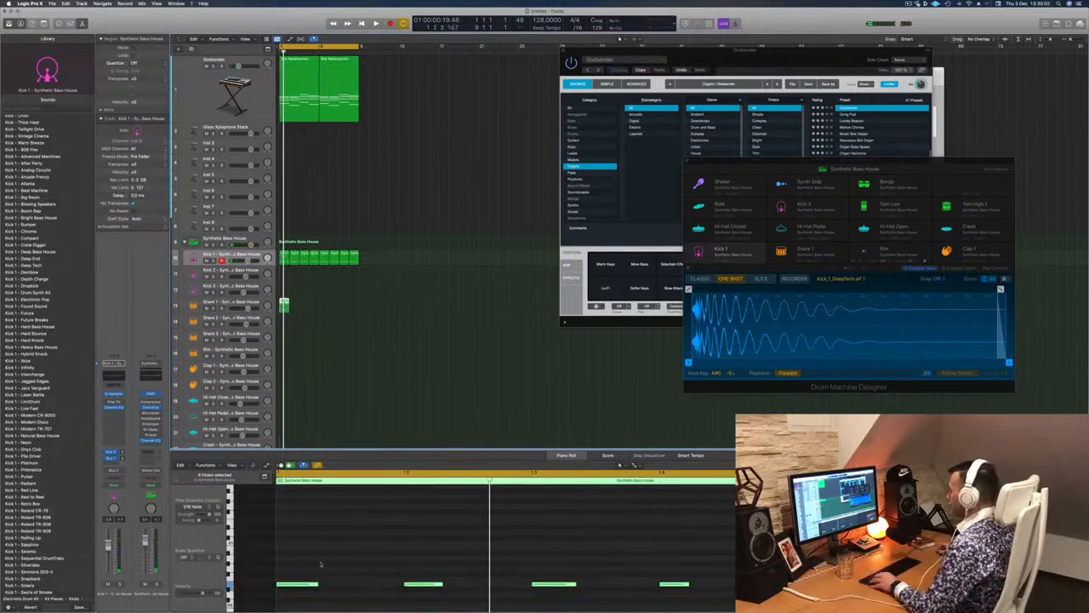
pyautogui.moveTo(321, 564); pyautogui.dragTo(285, 596)
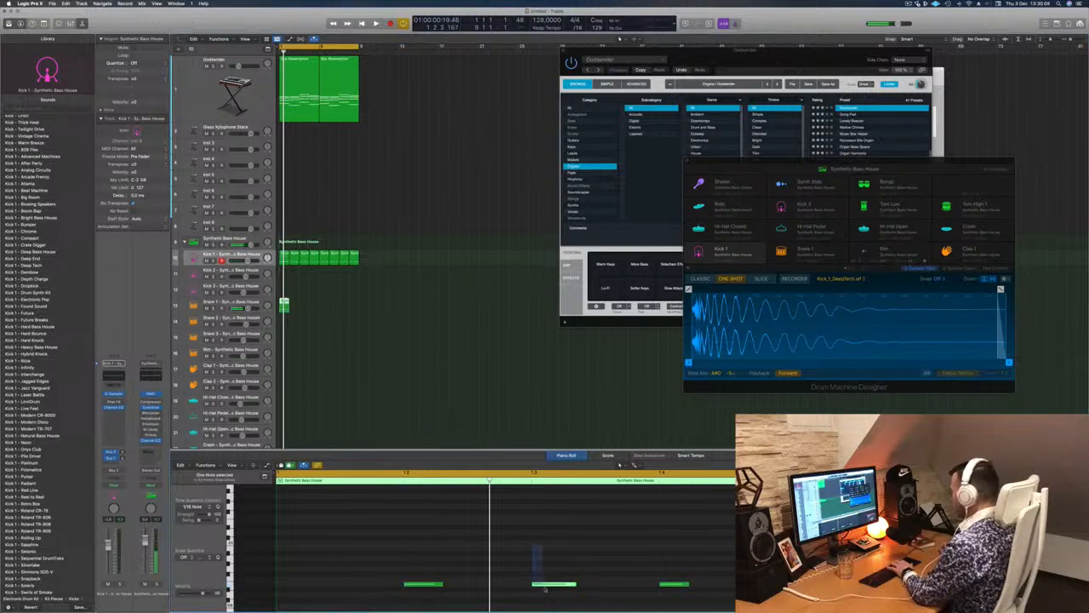
# Transpose the two remaining notes on beats 2 and 4 of the Snare 1 region upward and check them in playback.
pyautogui.moveTo(413, 564); pyautogui.dragTo(684, 611)
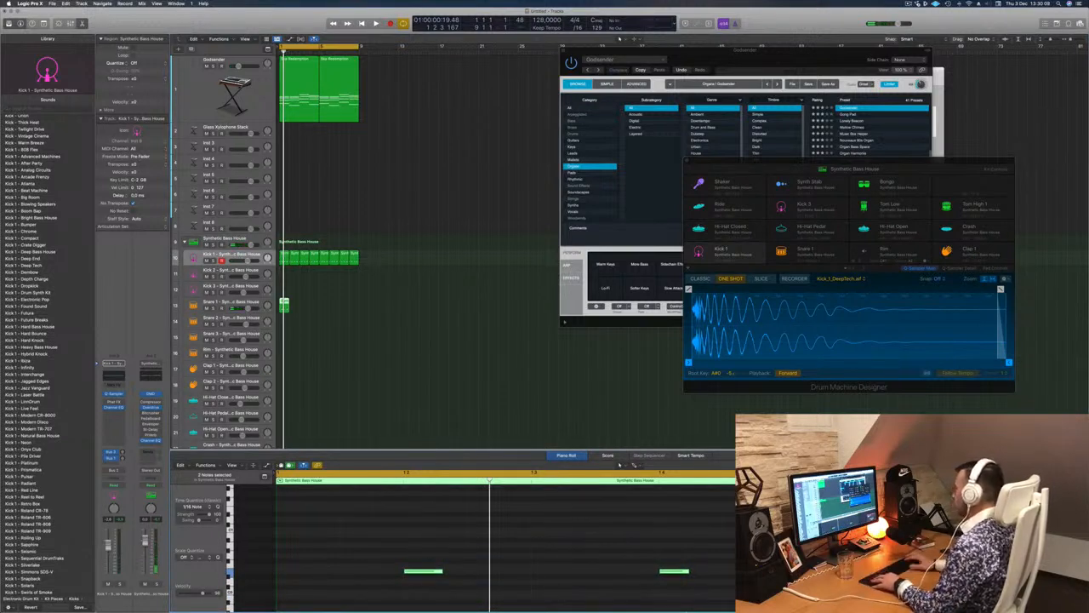
pyautogui.hotkey('alt', 'shift', 'Up')
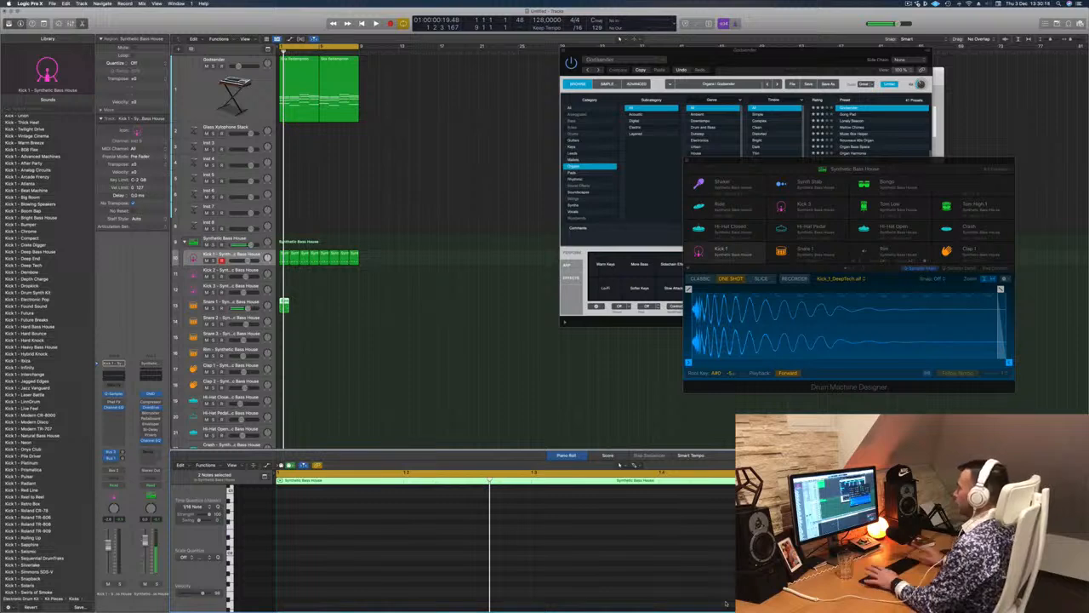
pyautogui.press('space')
pyautogui.press('space')
pyautogui.press('space')
# Lower the Snare 1 track's volume and copy its one-bar region across all eight bars of the loop.
pyautogui.click(194, 305)
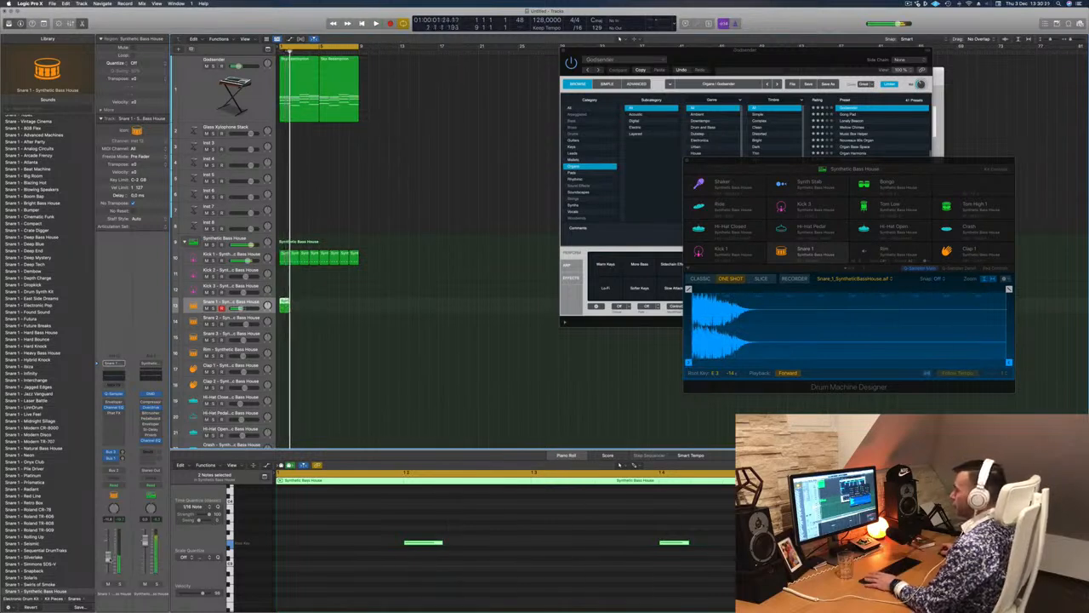
pyautogui.press('space')
pyautogui.moveTo(285, 308); pyautogui.dragTo(330, 308)
pyautogui.keyDown('shift'); pyautogui.click(285, 309); pyautogui.keyUp('shift')
pyautogui.click(315, 290)
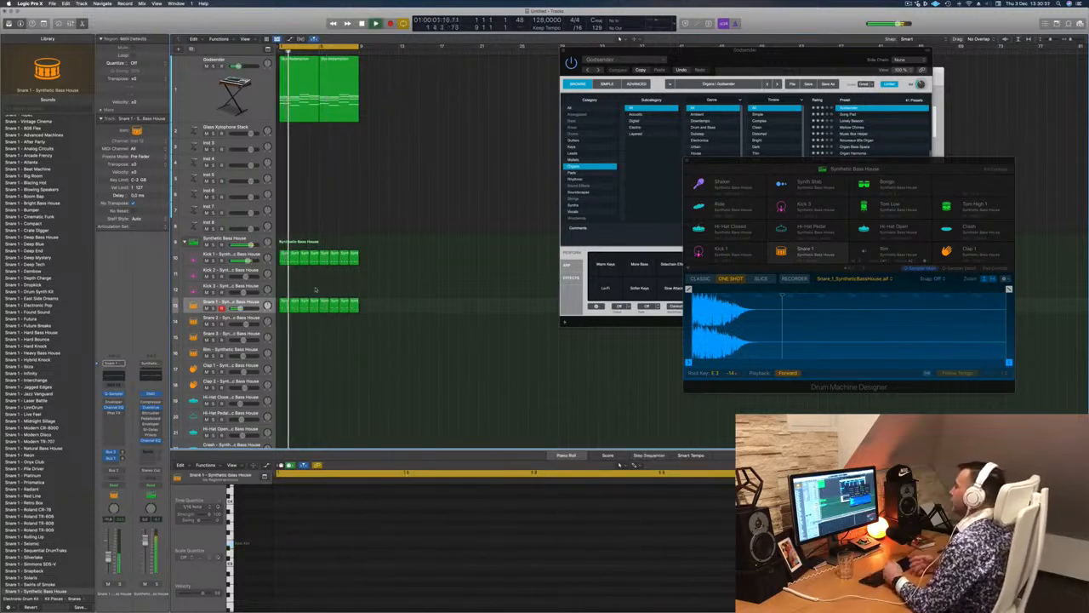
# Copy the first Kick 1 region onto the Hi-Hat Closed track and transpose all four of its notes up.
pyautogui.click(253, 302)
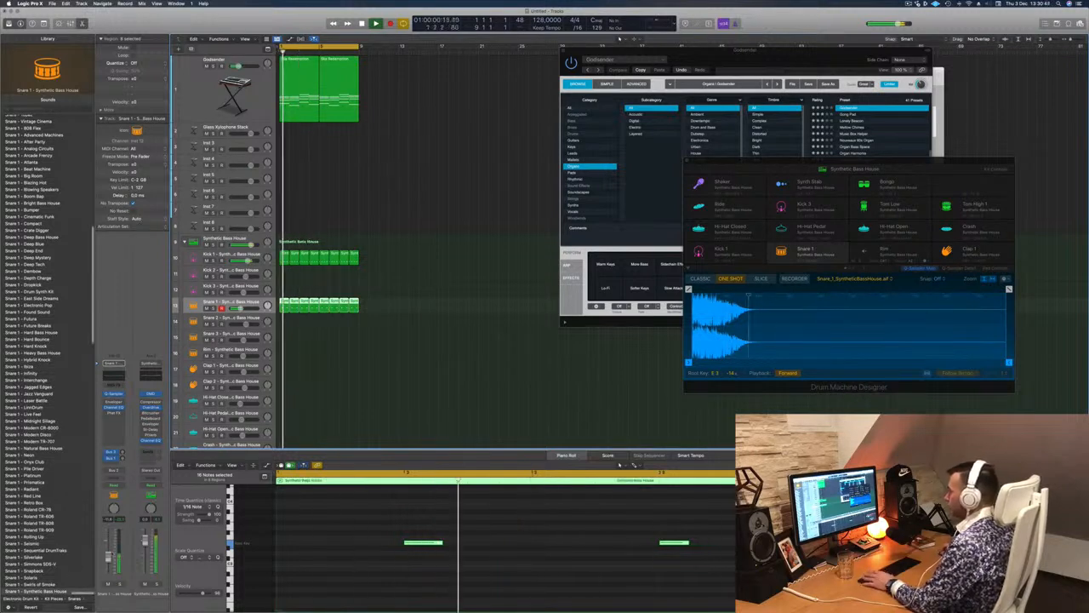
pyautogui.scroll(-3, 411, 353)
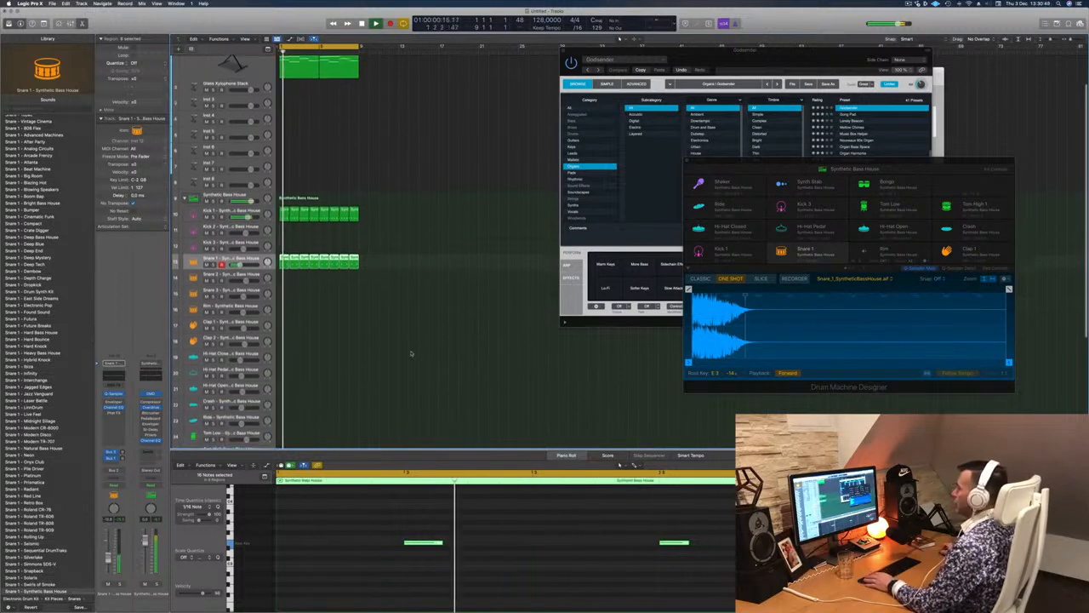
pyautogui.scroll(-4, 411, 353)
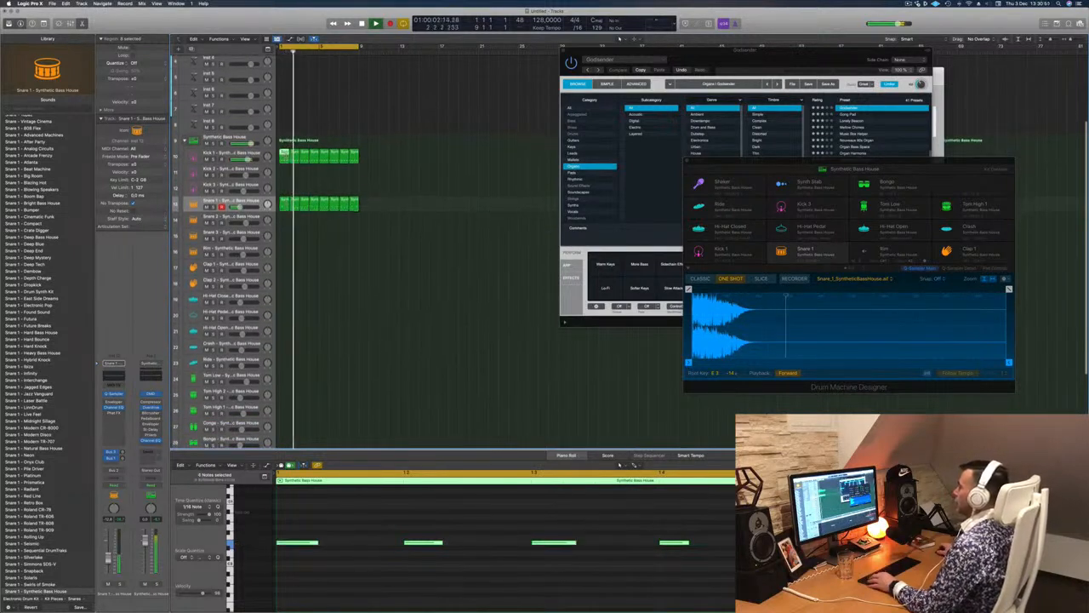
pyautogui.moveTo(285, 154); pyautogui.dragTo(285, 299)
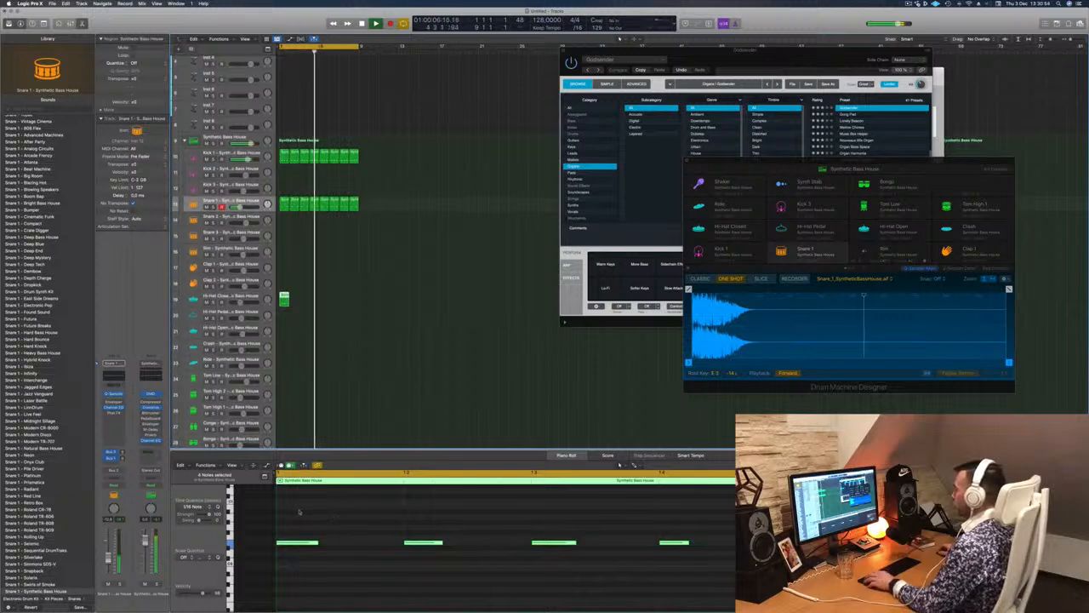
pyautogui.moveTo(300, 512); pyautogui.dragTo(749, 577)
pyautogui.press('space')
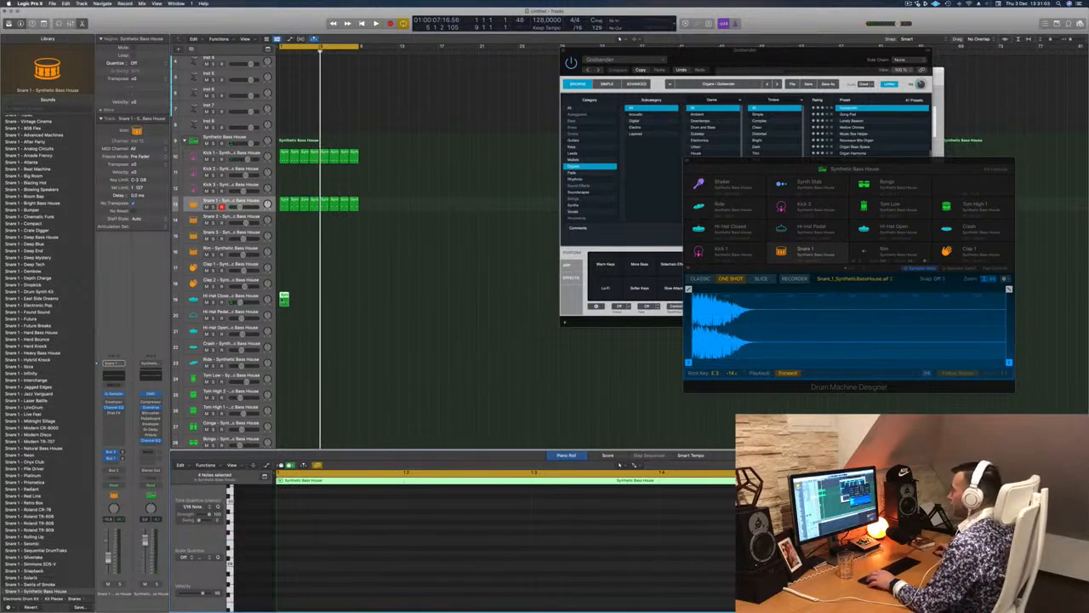
# Move all notes of the Hi-Hat Closed region half a beat later onto the offbeats and play the loop.
pyautogui.press('p')
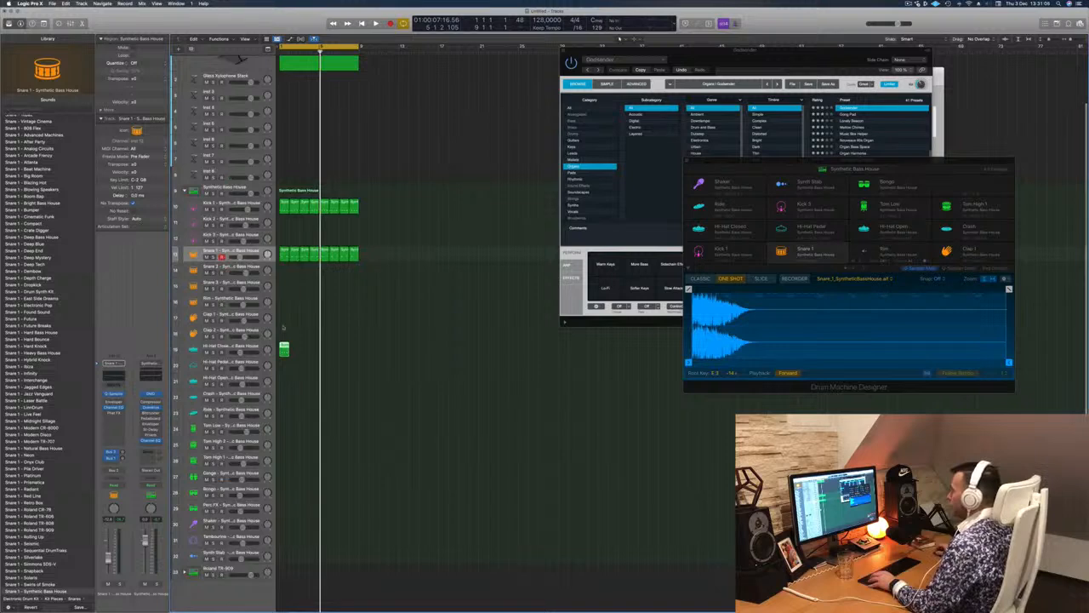
pyautogui.press('p')
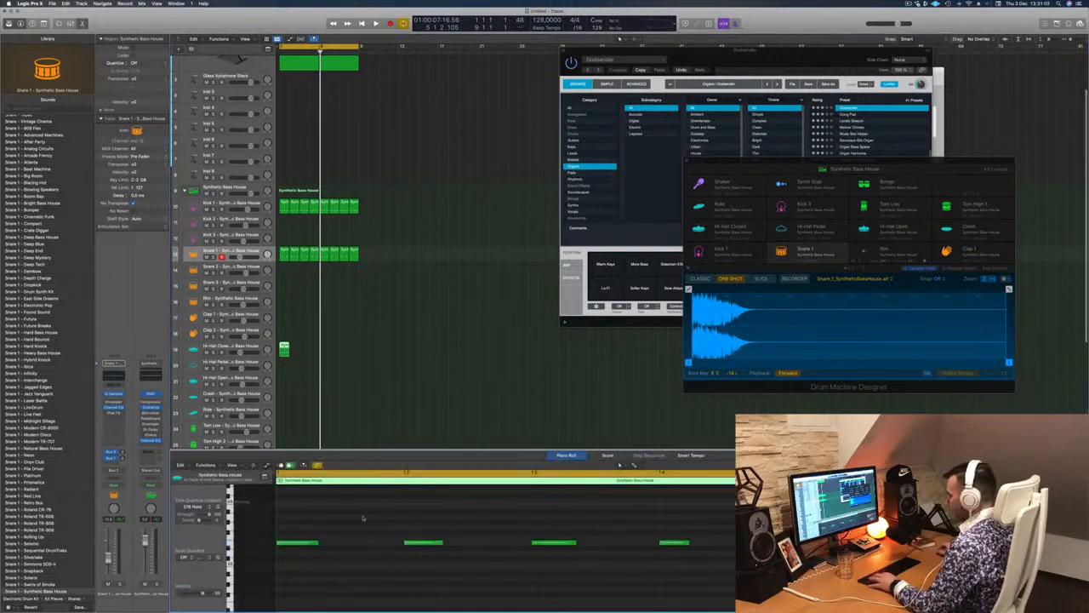
pyautogui.press('super+a')
pyautogui.press('space')
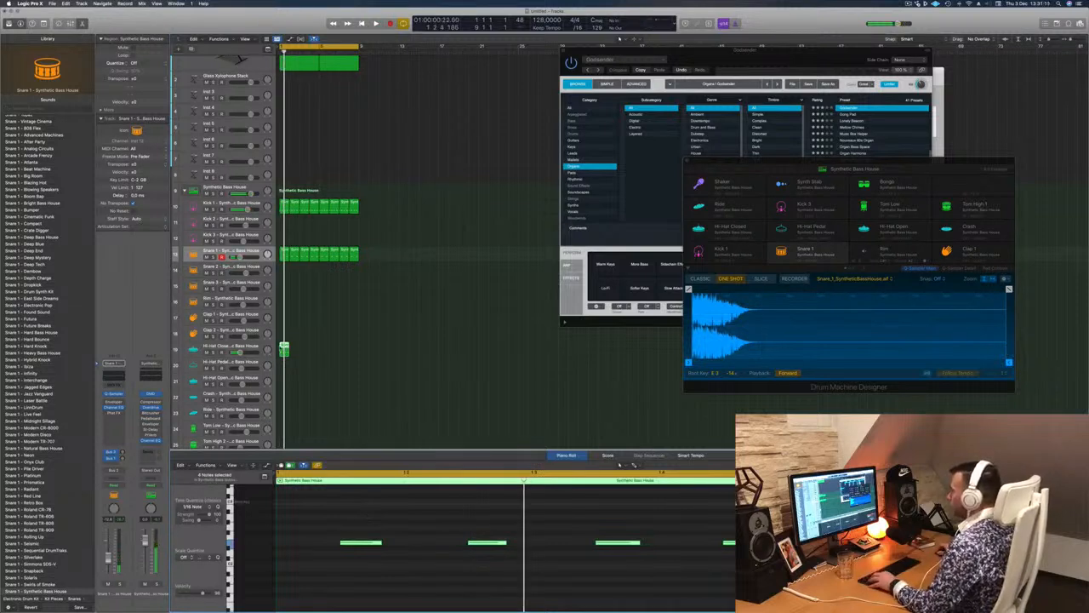
# Copy the one-bar Hi-Hat Closed region across all eight bars of the loop and select its track during playback.
pyautogui.moveTo(284, 349); pyautogui.dragTo(358, 351)
pyautogui.press('space')
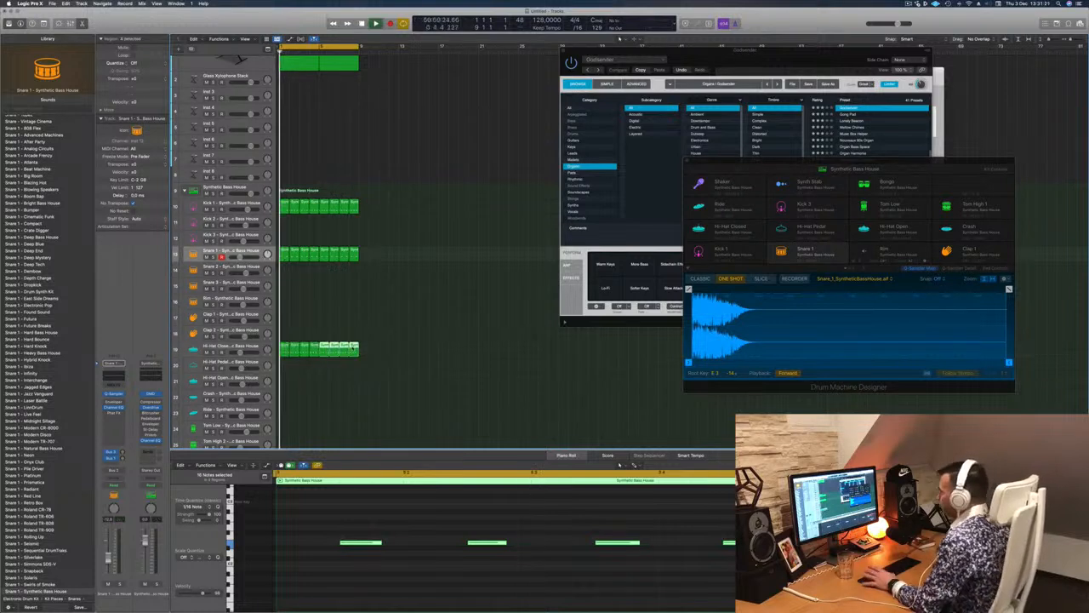
pyautogui.click(244, 346)
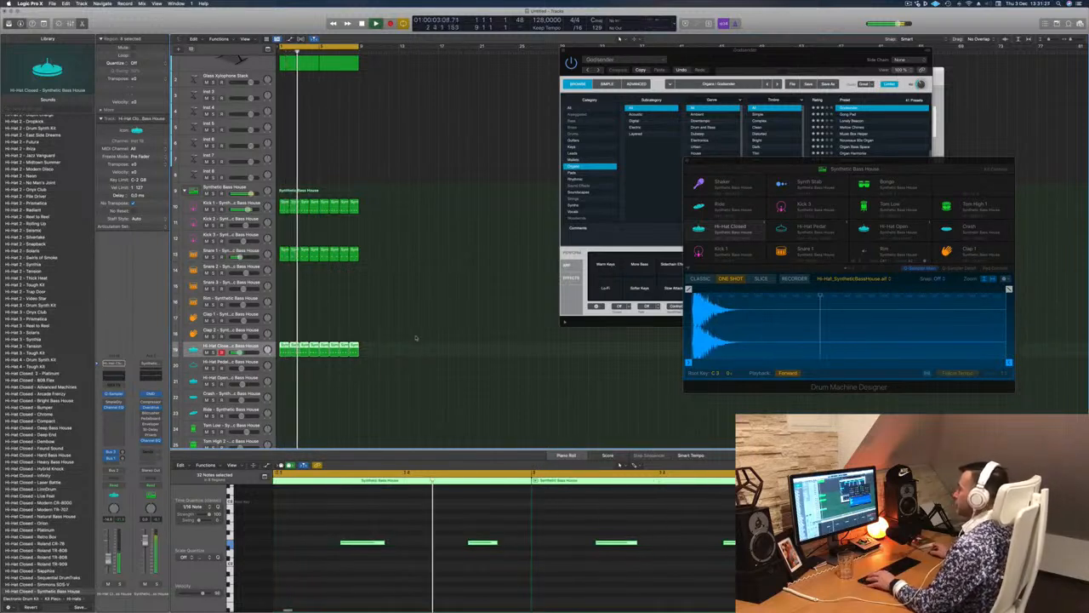
pyautogui.scroll(-5, 415, 338)
pyautogui.click(382, 302)
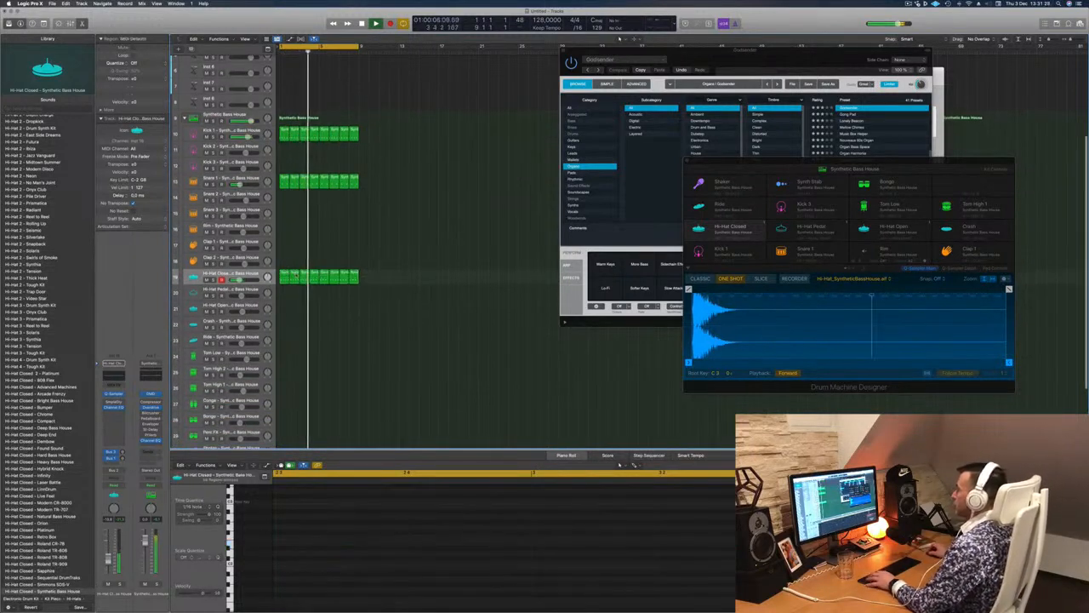
# Copy the bar 2 Hi-Hat Closed region onto the Hi-Hat Pedal track and repeat it in bars 4, 6 and 8.
pyautogui.moveTo(294, 275); pyautogui.dragTo(295, 291)
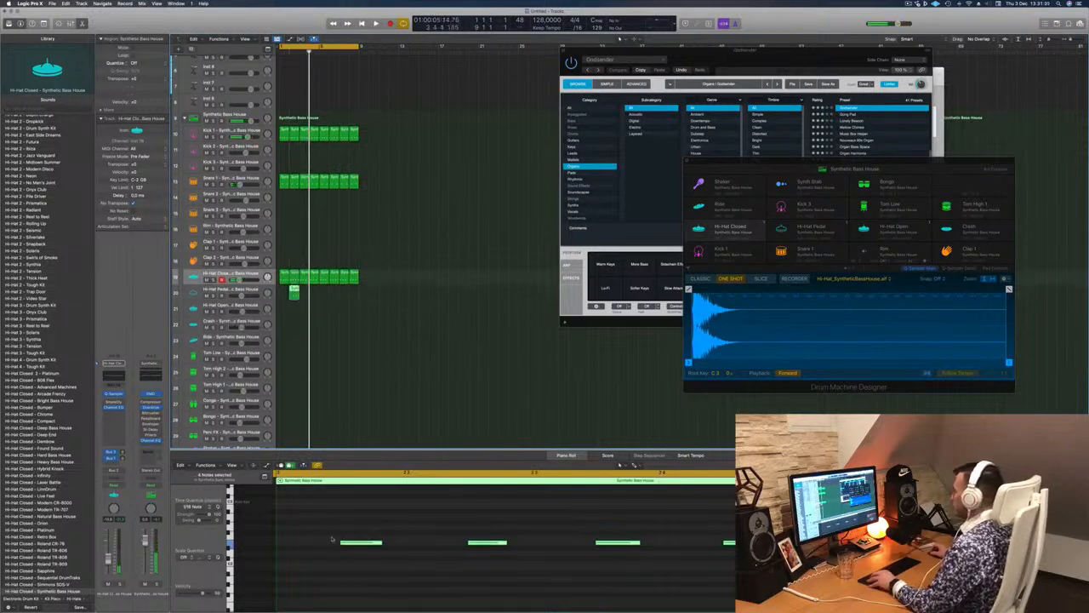
pyautogui.press('Return')
pyautogui.click(524, 408)
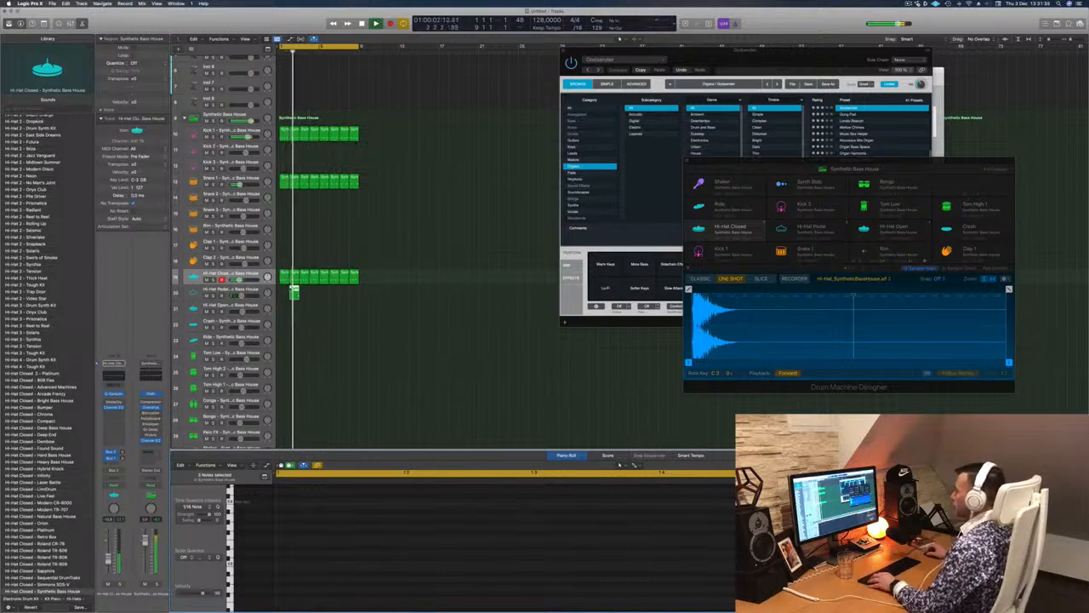
pyautogui.moveTo(293, 291); pyautogui.dragTo(333, 298)
pyautogui.keyDown('shift'); pyautogui.click(294, 295); pyautogui.keyUp('shift')
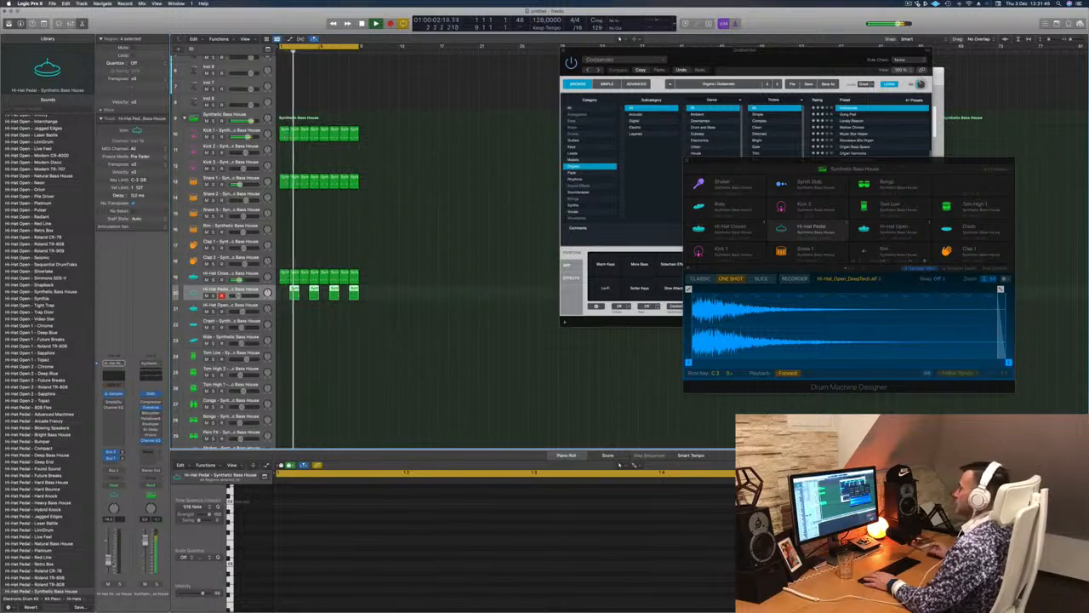
pyautogui.click(388, 331)
# Copy the first Hi-Hat Closed region onto the Bongo track and transpose all its notes up.
pyautogui.scroll(-3, 388, 332)
pyautogui.scroll(-1, 387, 332)
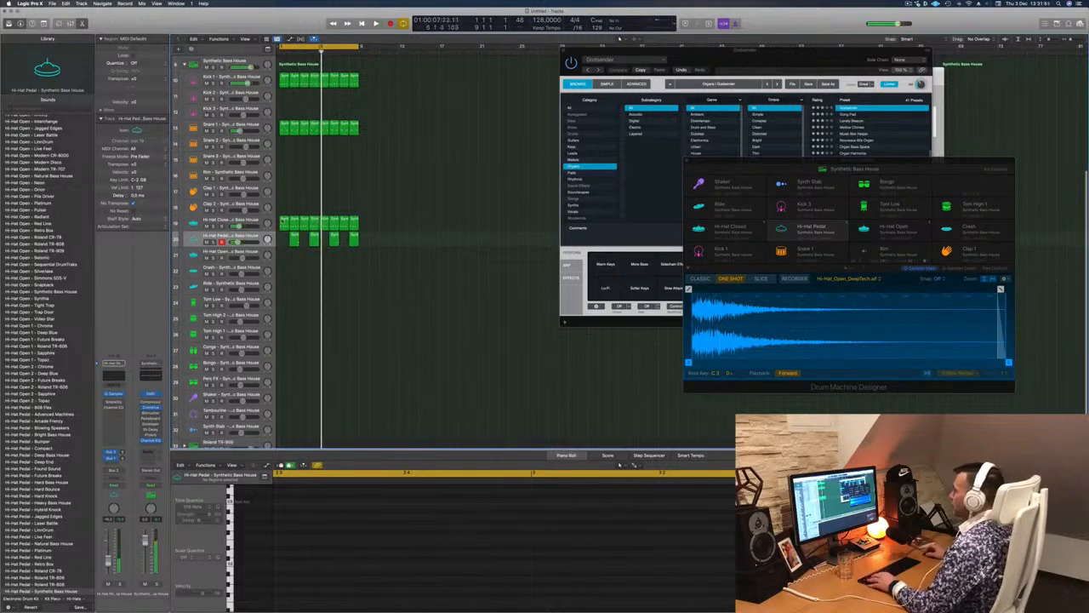
pyautogui.moveTo(285, 221); pyautogui.dragTo(284, 365)
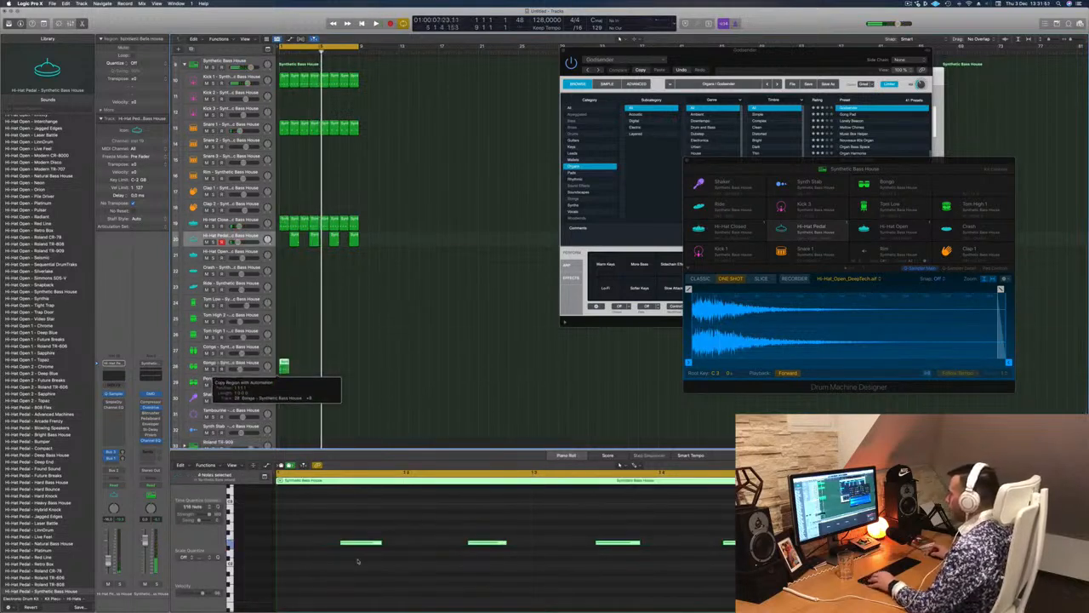
pyautogui.moveTo(321, 515); pyautogui.dragTo(753, 582)
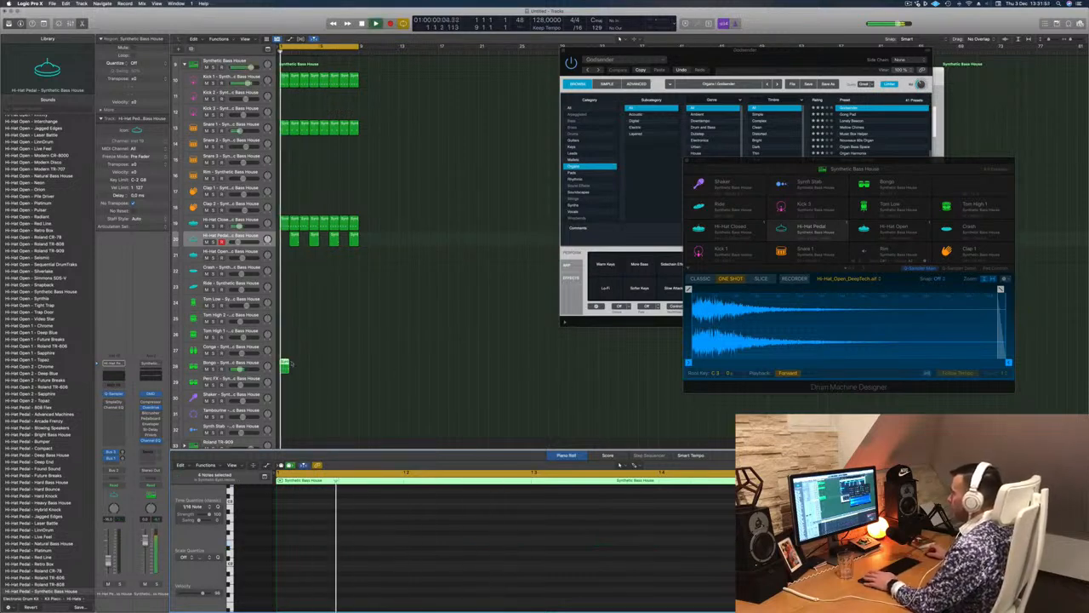
pyautogui.scroll(5, 352, 533)
pyautogui.press('space')
pyautogui.scroll(-2, 374, 538)
pyautogui.click(394, 542)
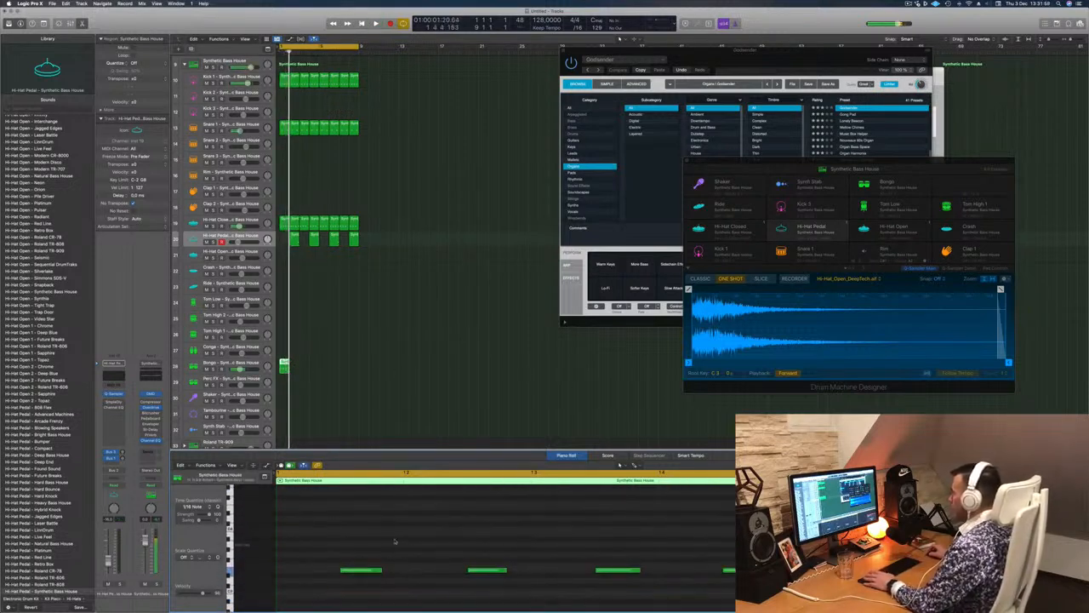
# Duplicate the Bongo region's first note a sixteenth later and move the note after beat 3 a sixteenth later.
pyautogui.moveTo(367, 571); pyautogui.dragTo(400, 573)
pyautogui.press('space')
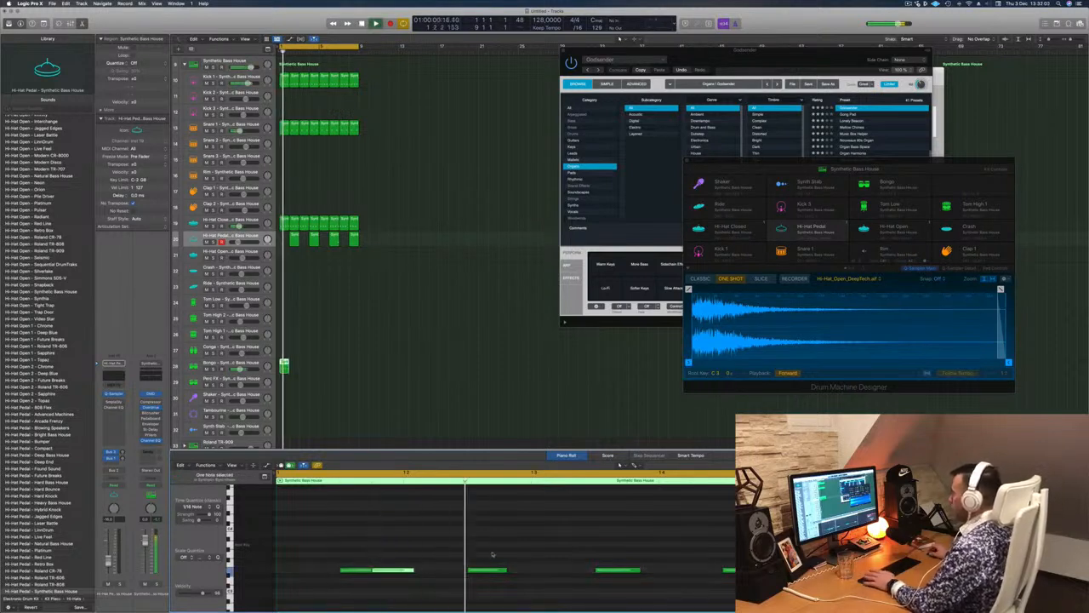
pyautogui.click(621, 569)
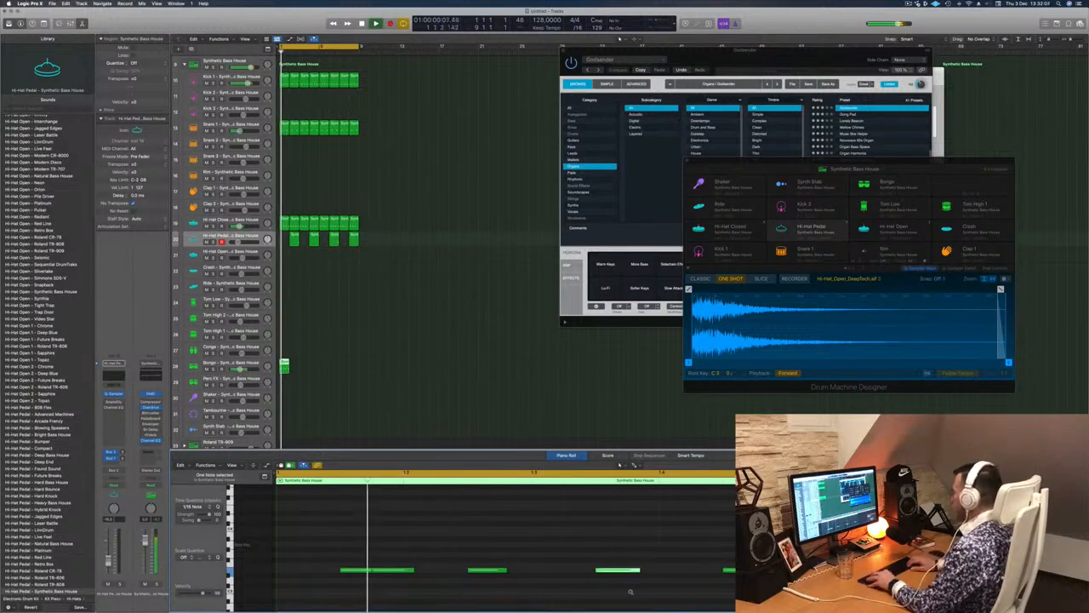
pyautogui.hotkey('alt', 'Right')
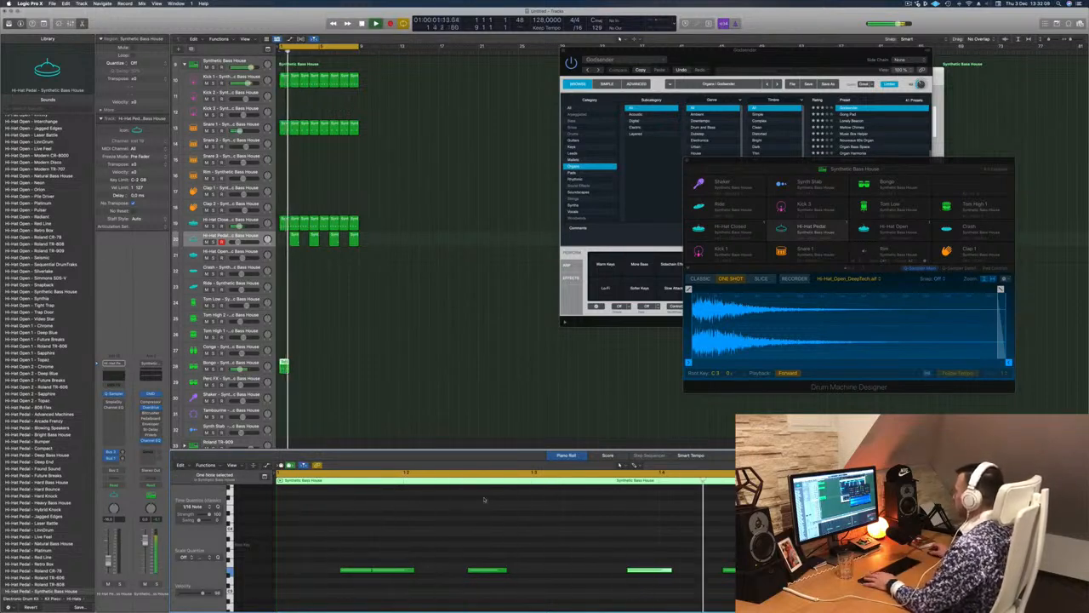
pyautogui.click(481, 570)
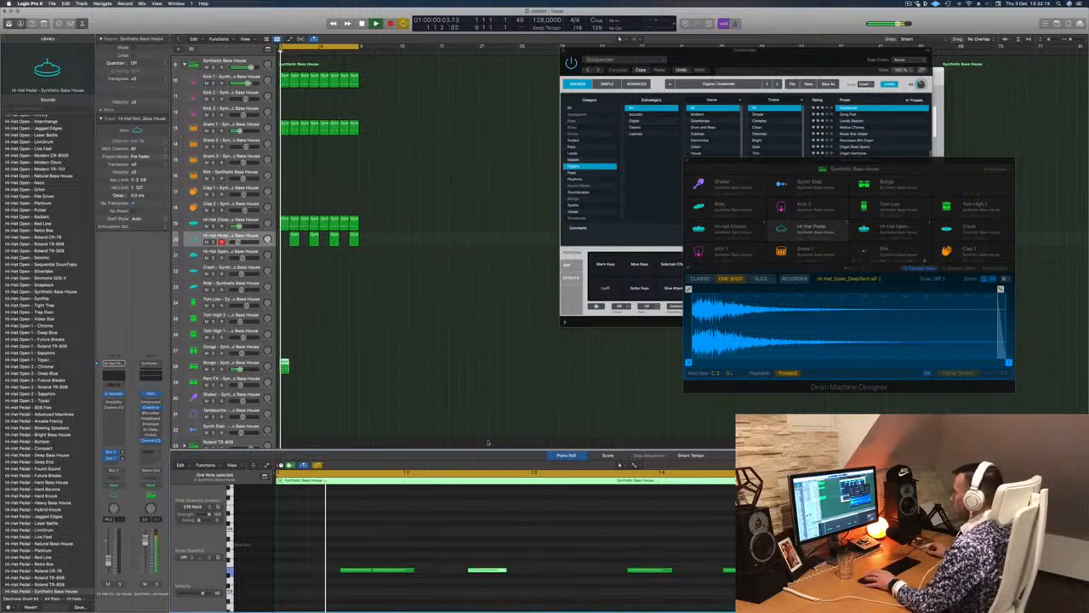
# Copy the one-bar Bongo region across all eight bars and raise the Bongo track's effect send.
pyautogui.click(254, 363)
pyautogui.press('space')
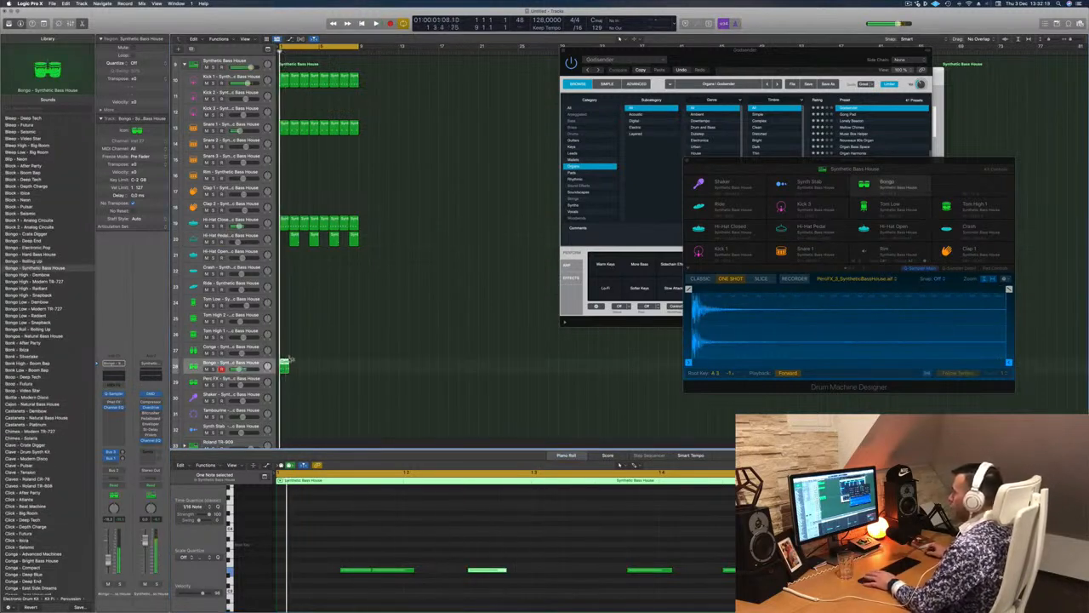
pyautogui.moveTo(286, 365); pyautogui.dragTo(324, 368)
pyautogui.click(253, 364)
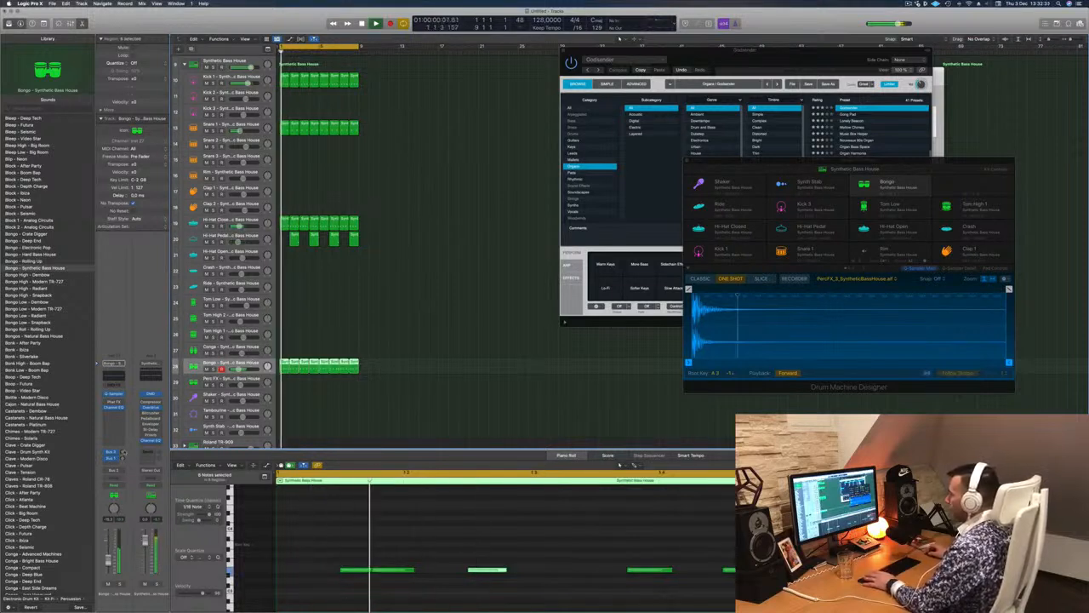
pyautogui.moveTo(123, 451); pyautogui.dragTo(125, 443)
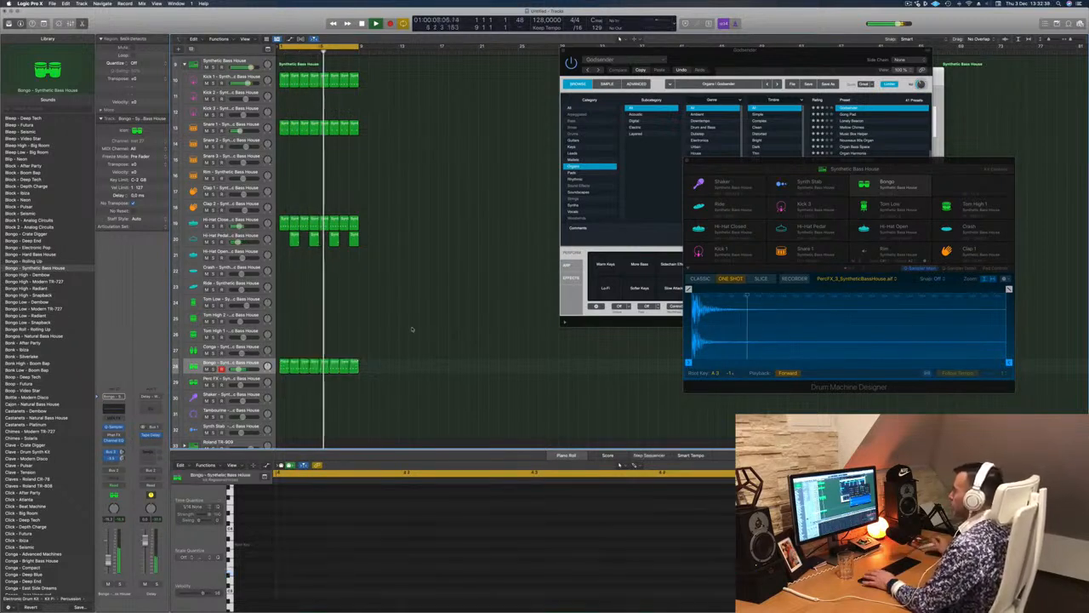
# Copy the first Hi-Hat Closed region onto the Conga track and delete the copy's first two notes.
pyautogui.scroll(-3, 408, 334)
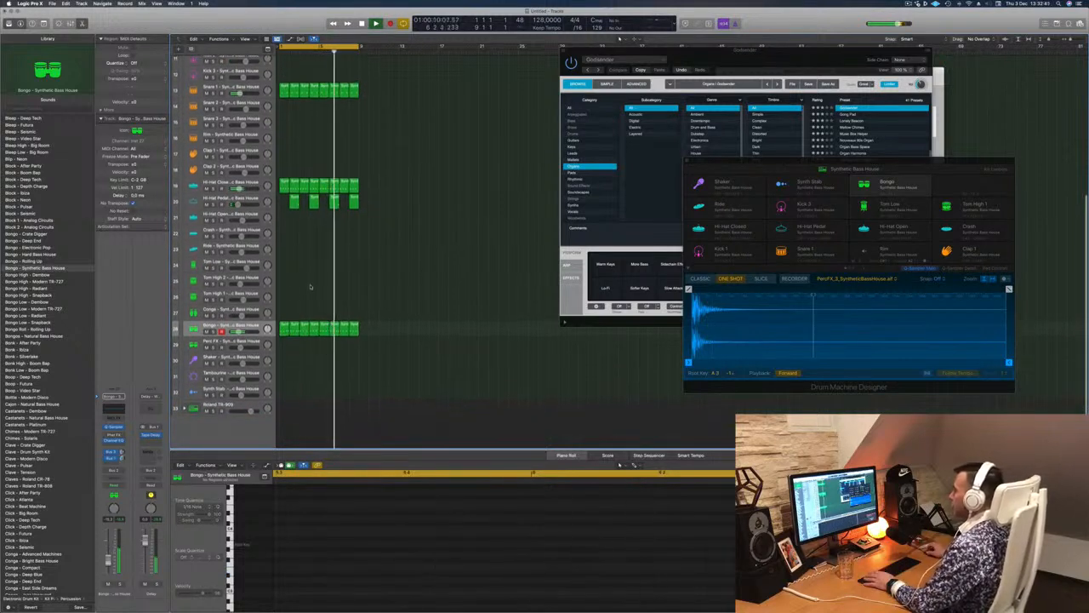
pyautogui.click(284, 325)
pyautogui.click(284, 183)
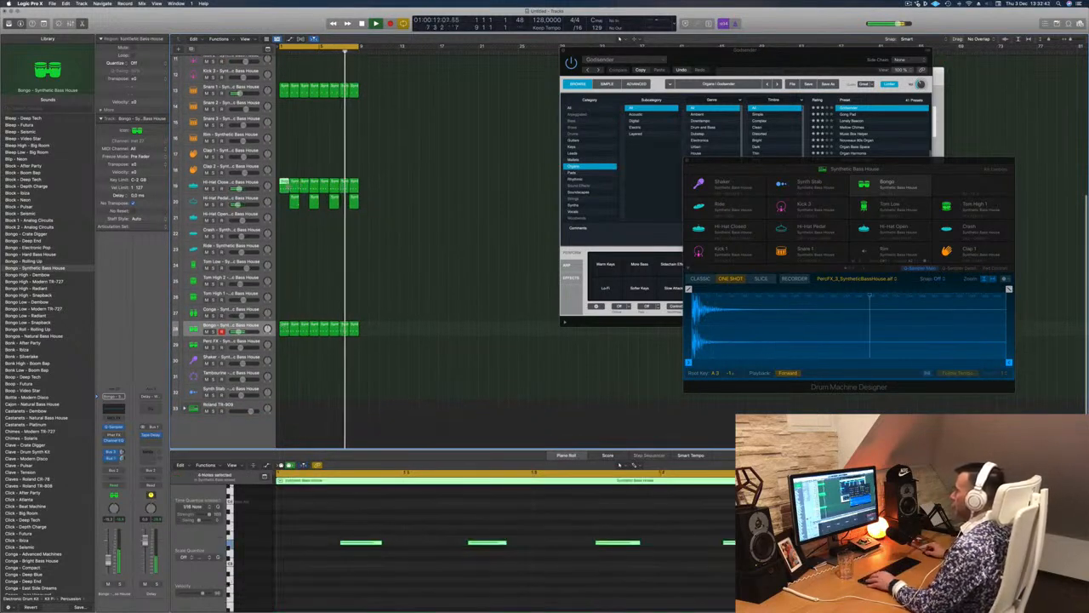
pyautogui.moveTo(284, 185); pyautogui.dragTo(280, 313)
pyautogui.scroll(-2, 299, 511)
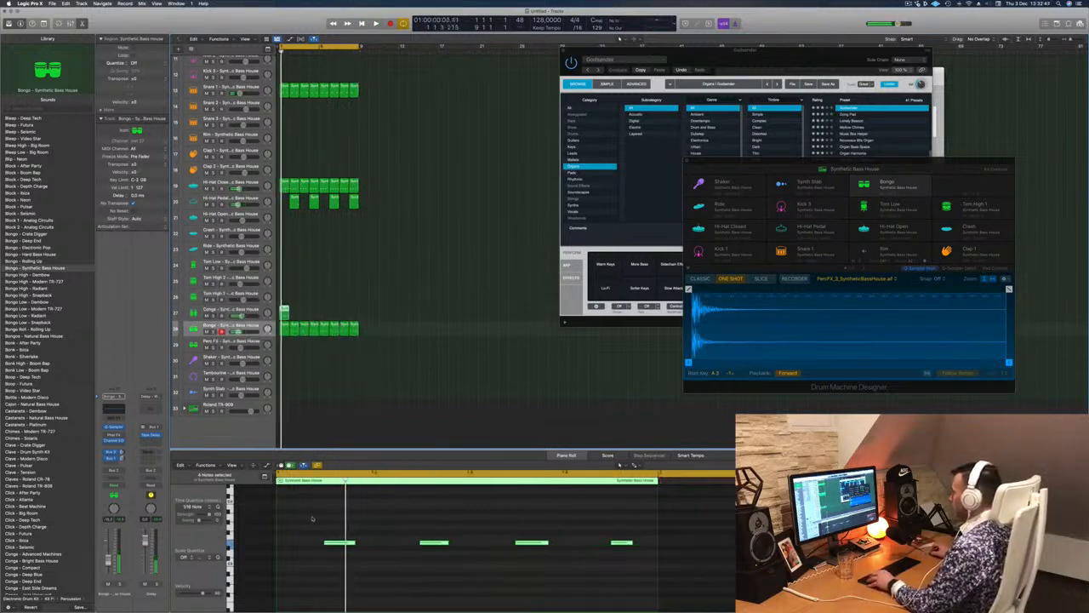
pyautogui.moveTo(307, 518); pyautogui.dragTo(473, 584)
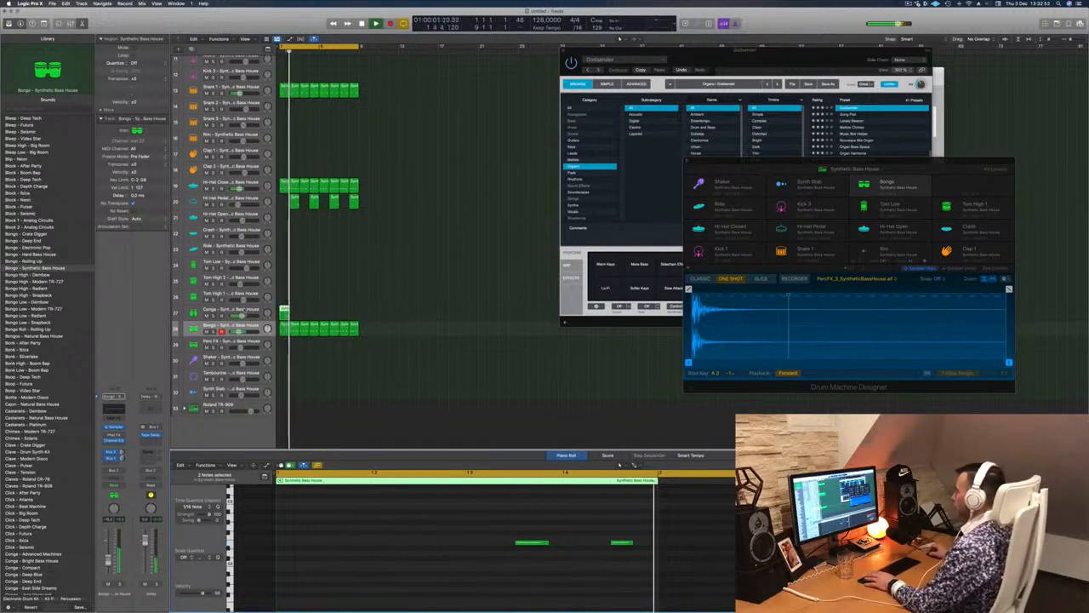
# Try the Conga region's two remaining notes an octave lower, moving them back up after listening.
pyautogui.moveTo(486, 540); pyautogui.dragTo(635, 566)
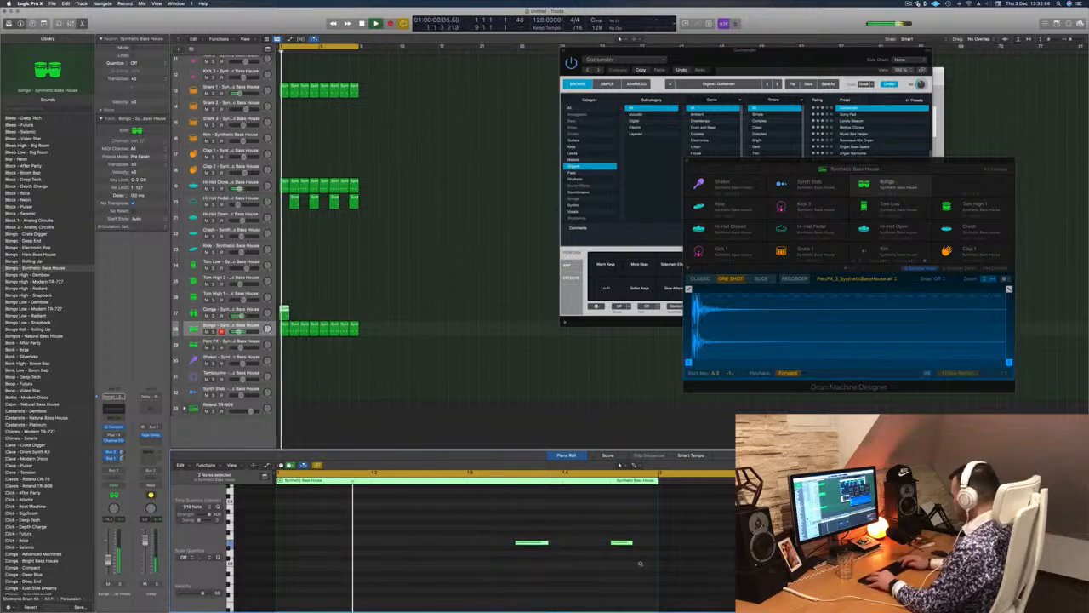
pyautogui.hotkey('alt', 'shift', 'Down')
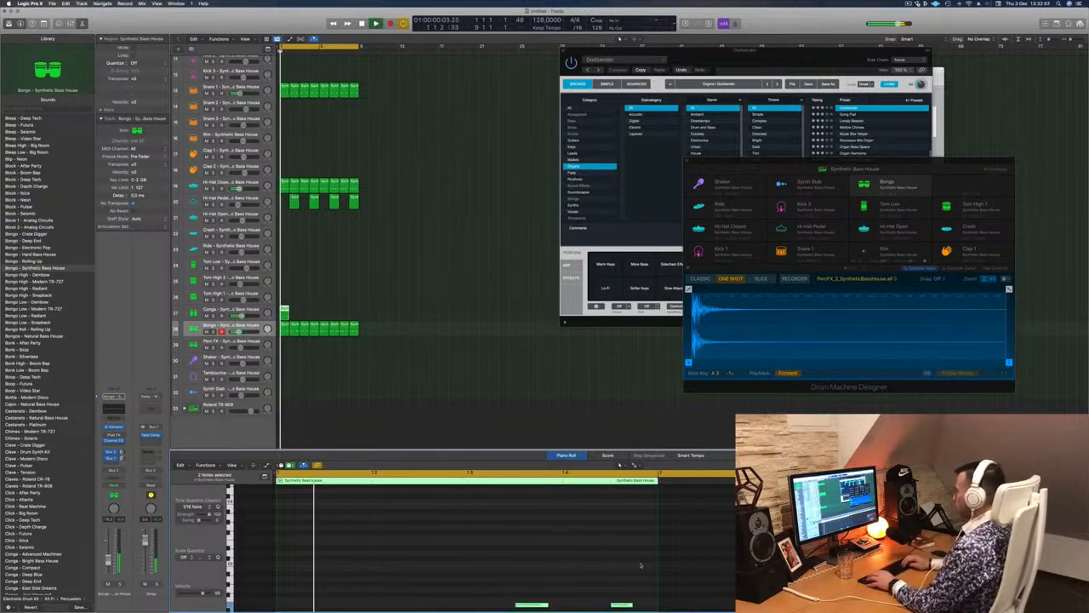
pyautogui.hotkey('alt', 'shift', 'Up')
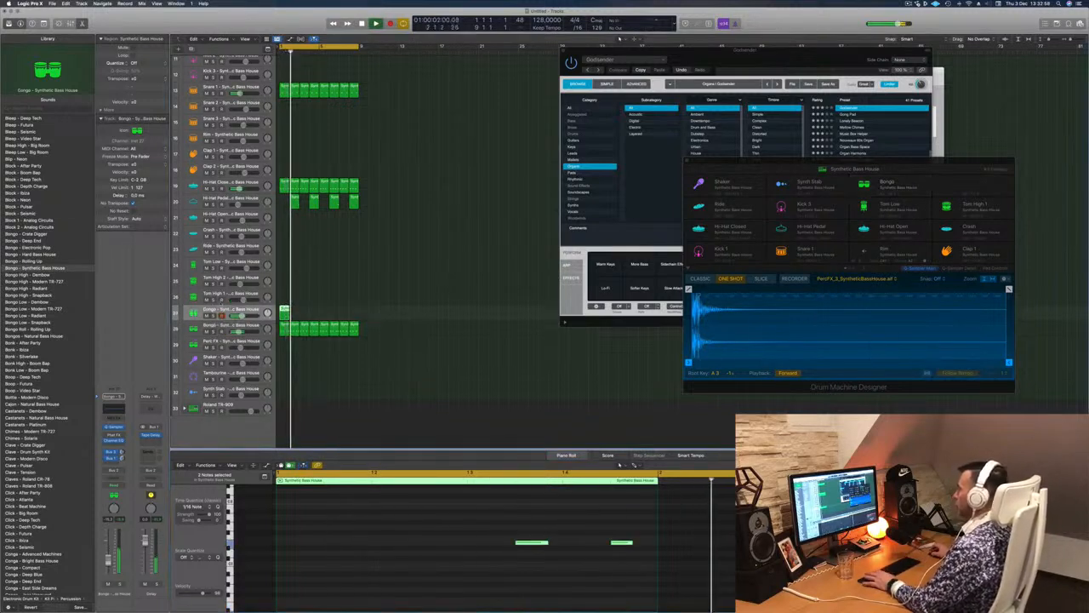
# Play the loop and copy the one-bar Conga region across all eight bars.
pyautogui.press('space')
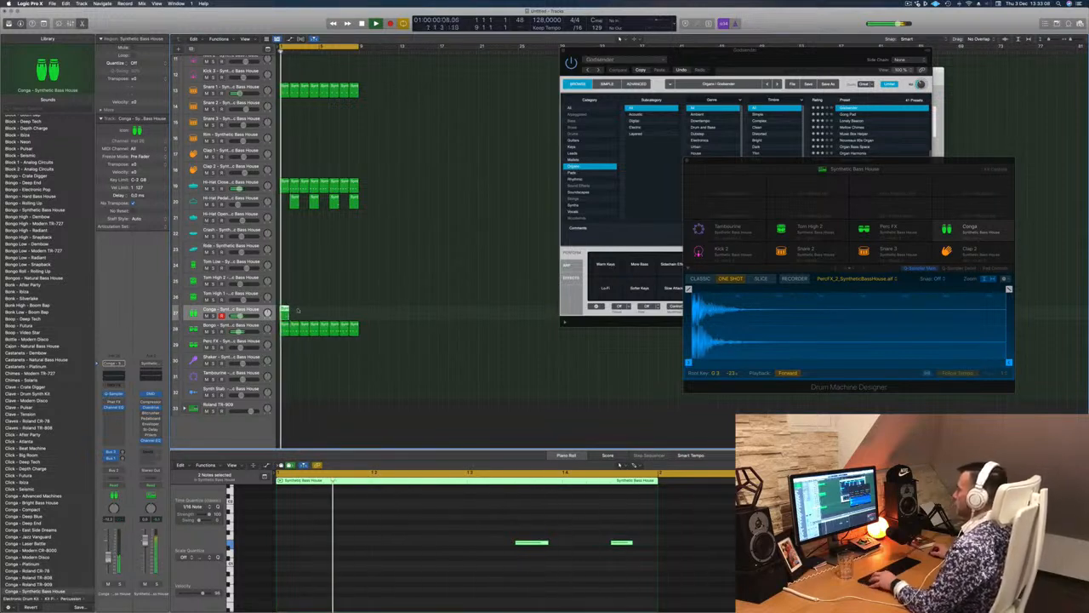
pyautogui.moveTo(285, 310); pyautogui.dragTo(334, 322)
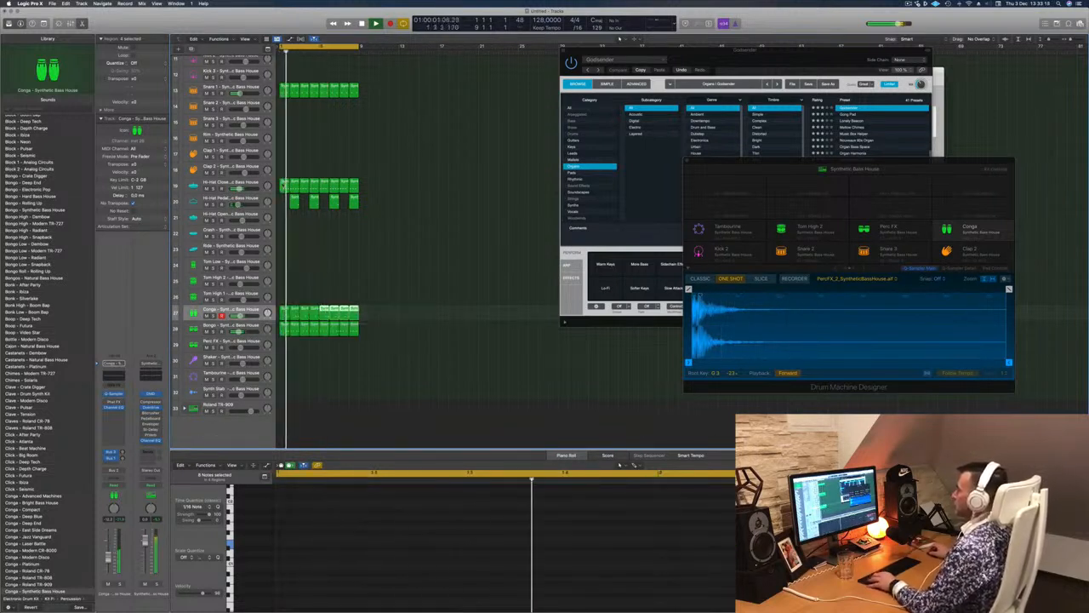
# Copy the first Hi-Hat Closed region onto the Hi-Hat Open track and transpose all its notes.
pyautogui.click(283, 182)
pyautogui.moveTo(283, 212); pyautogui.dragTo(283, 219)
pyautogui.moveTo(311, 534); pyautogui.dragTo(642, 577)
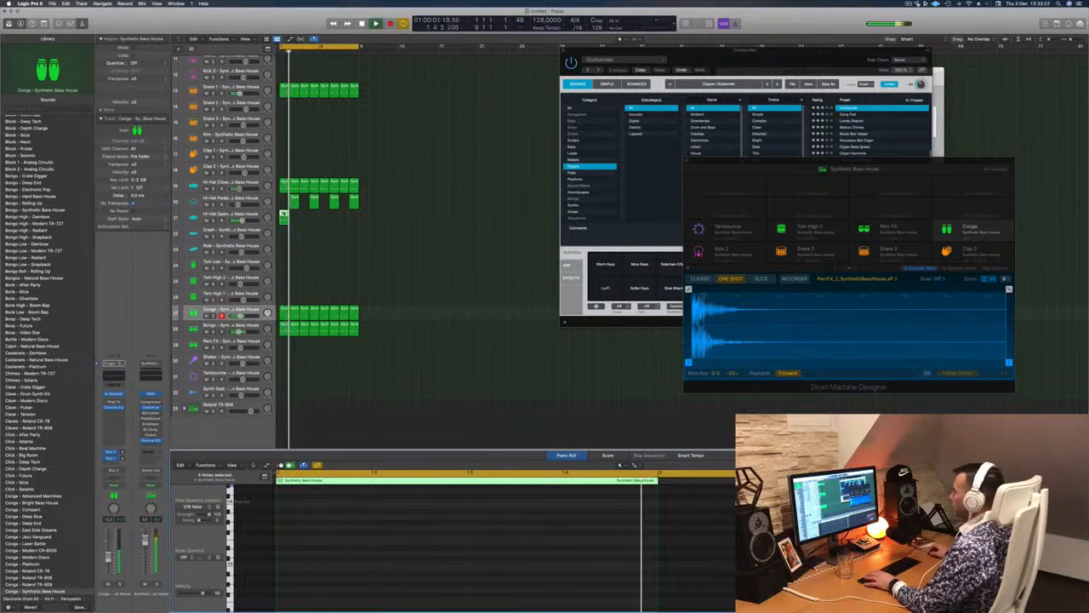
# Copy the one-bar Hi-Hat Open region across all eight bars and check the track's Sample Delay.
pyautogui.moveTo(284, 214)
pyautogui.mouseDown()
pyautogui.moveTo(344, 226)
pyautogui.moveTo(333, 225)
pyautogui.mouseUp()
pyautogui.keyDown('shift'); pyautogui.click(284, 213); pyautogui.keyUp('shift')
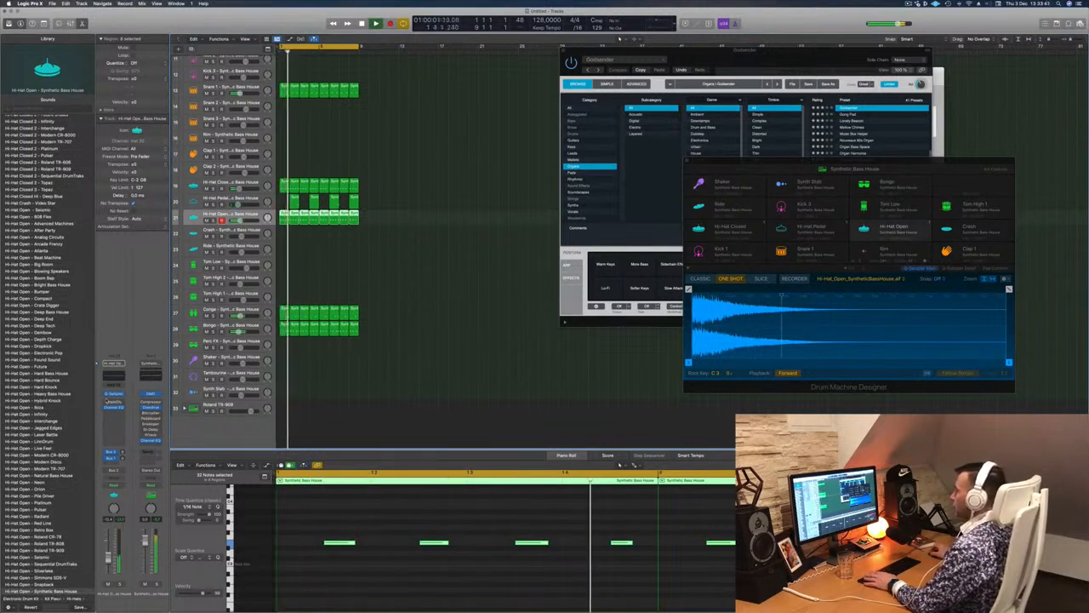
pyautogui.click(112, 401)
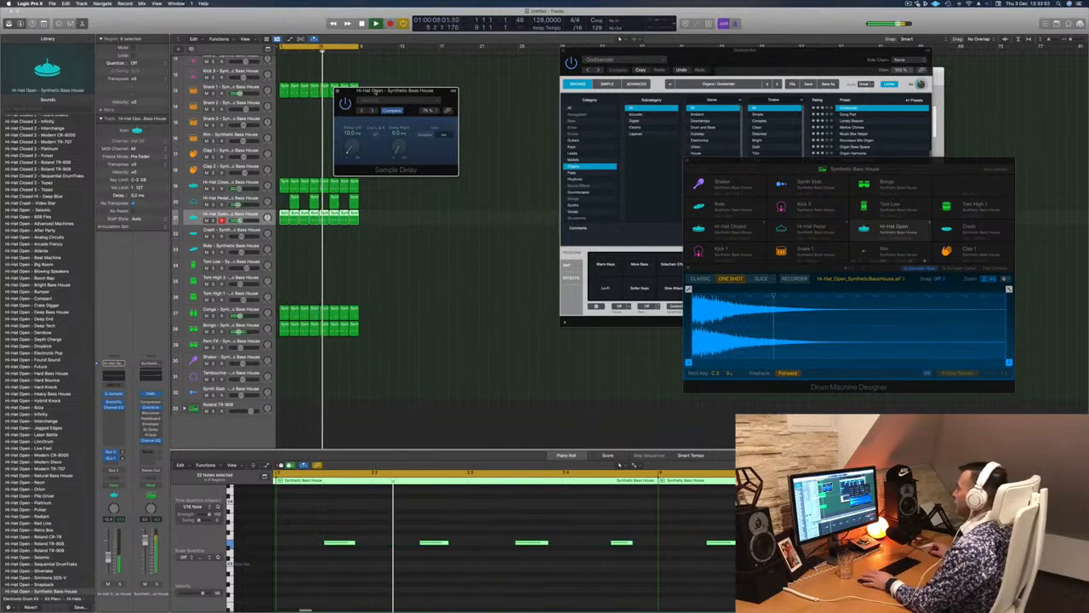
pyautogui.moveTo(375, 90); pyautogui.dragTo(369, 137)
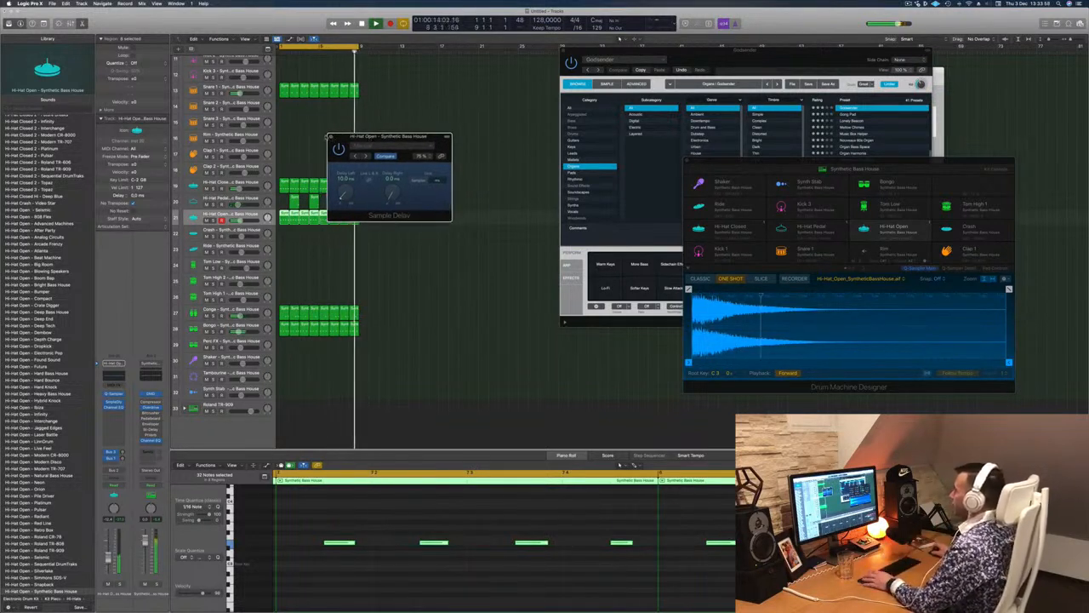
pyautogui.click(330, 137)
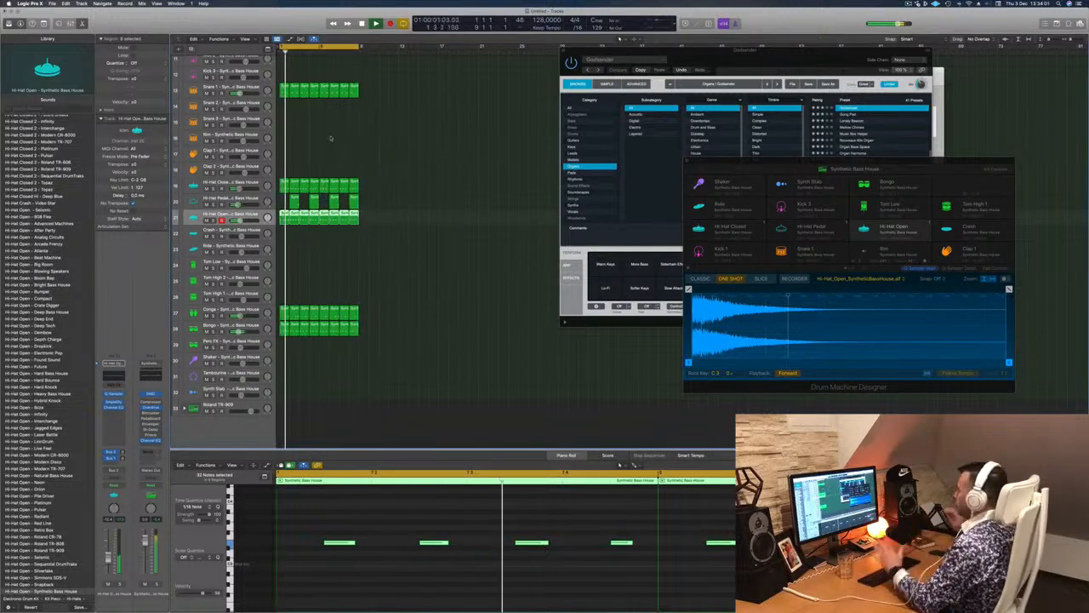
pyautogui.click(436, 189)
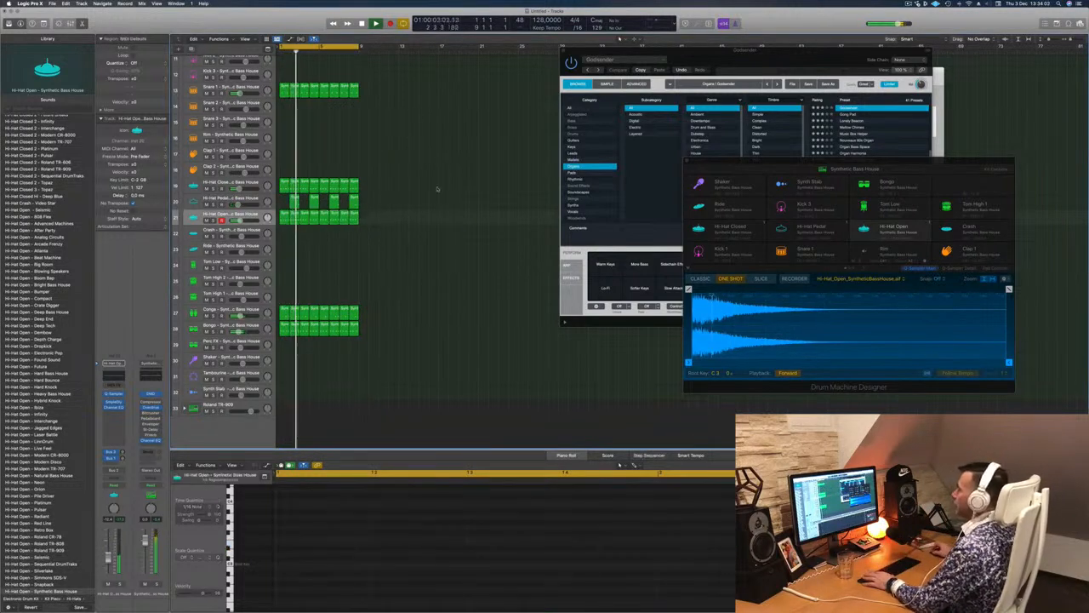
# Inspect the Sample Delay settings on the Hi-Hat Closed track while the loop plays.
pyautogui.click(223, 183)
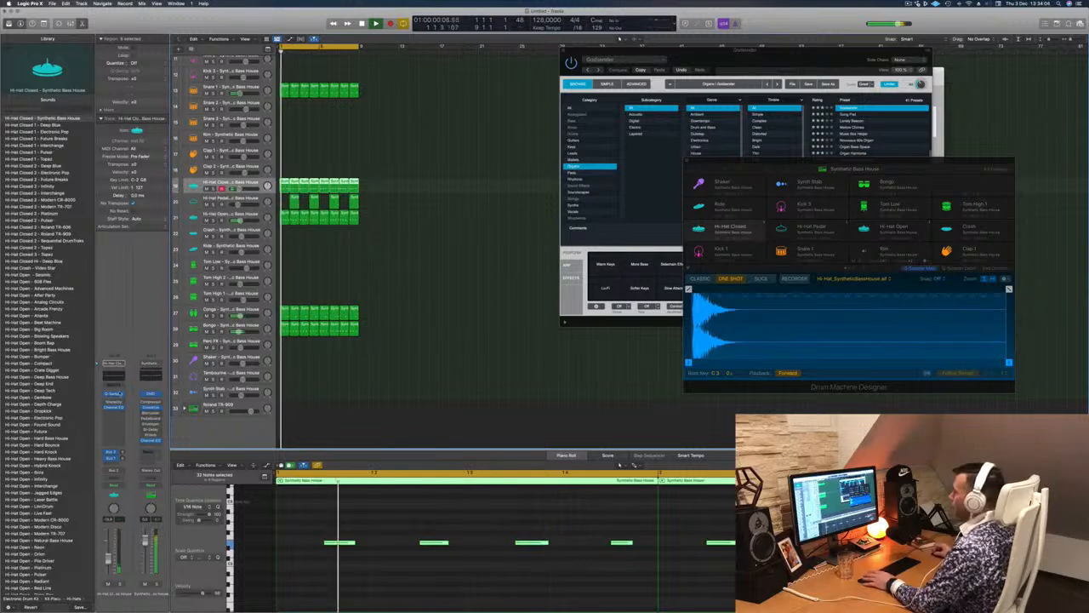
pyautogui.click(114, 401)
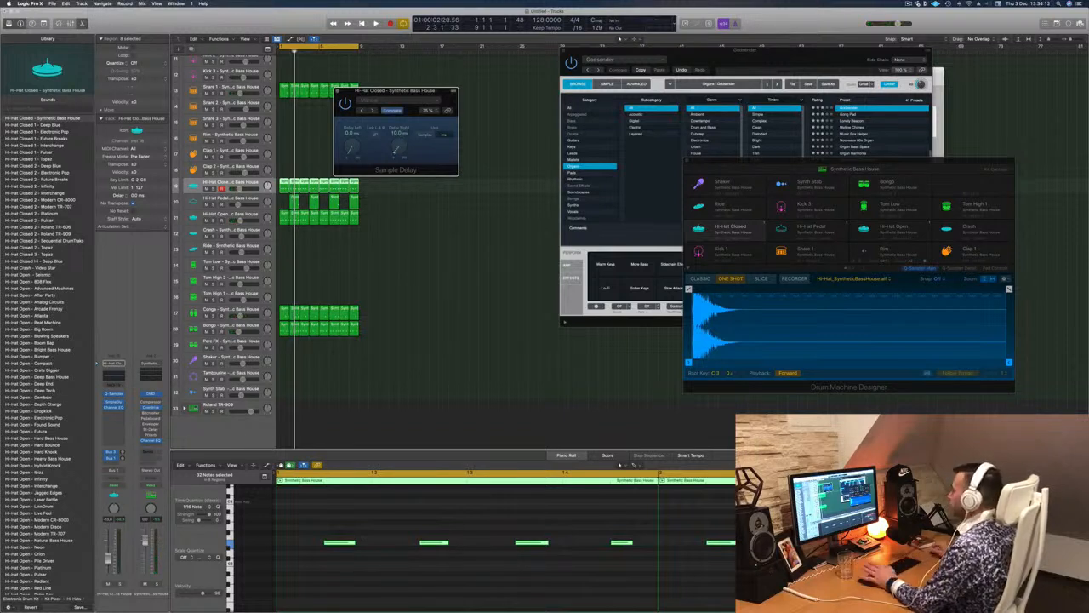
pyautogui.moveTo(397, 100); pyautogui.dragTo(484, 243)
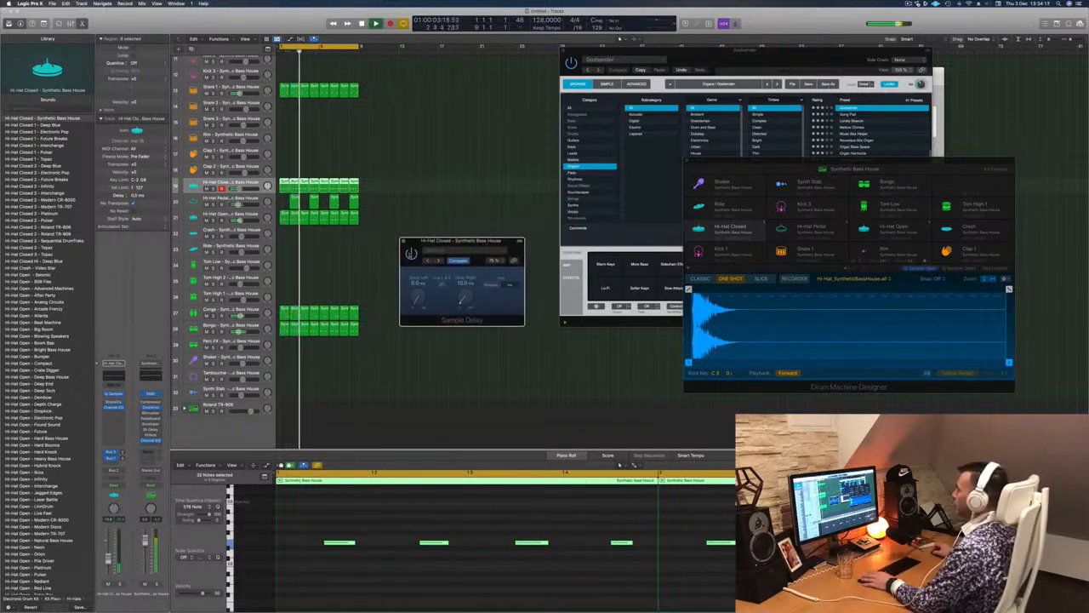
pyautogui.click(404, 240)
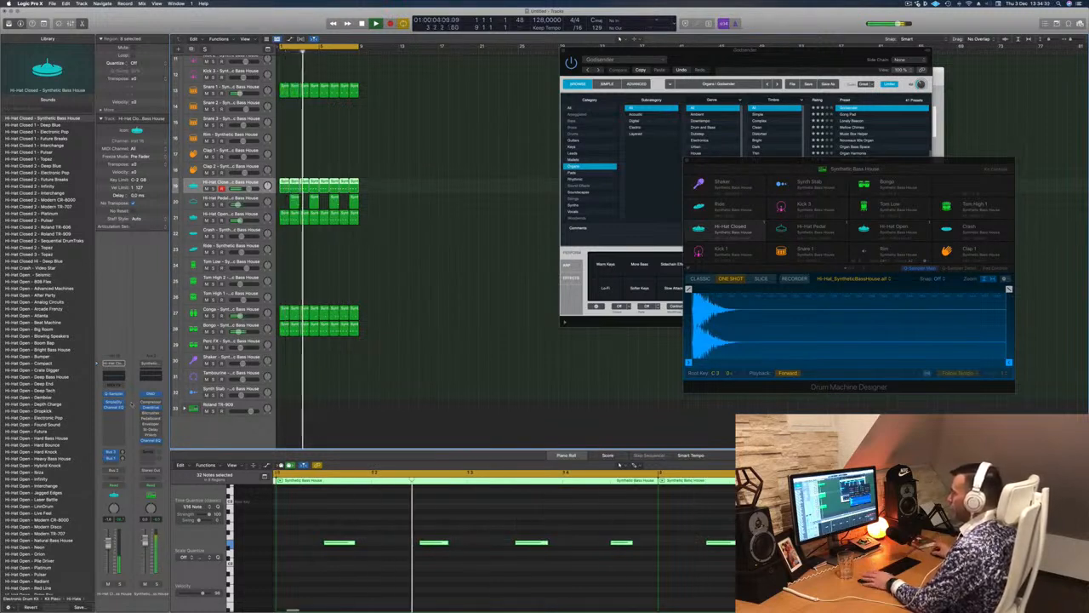
# View the Hi-Hat Closed track's Quick Sampler and lengthen all of the track's notes by about a sixteenth.
pyautogui.click(114, 395)
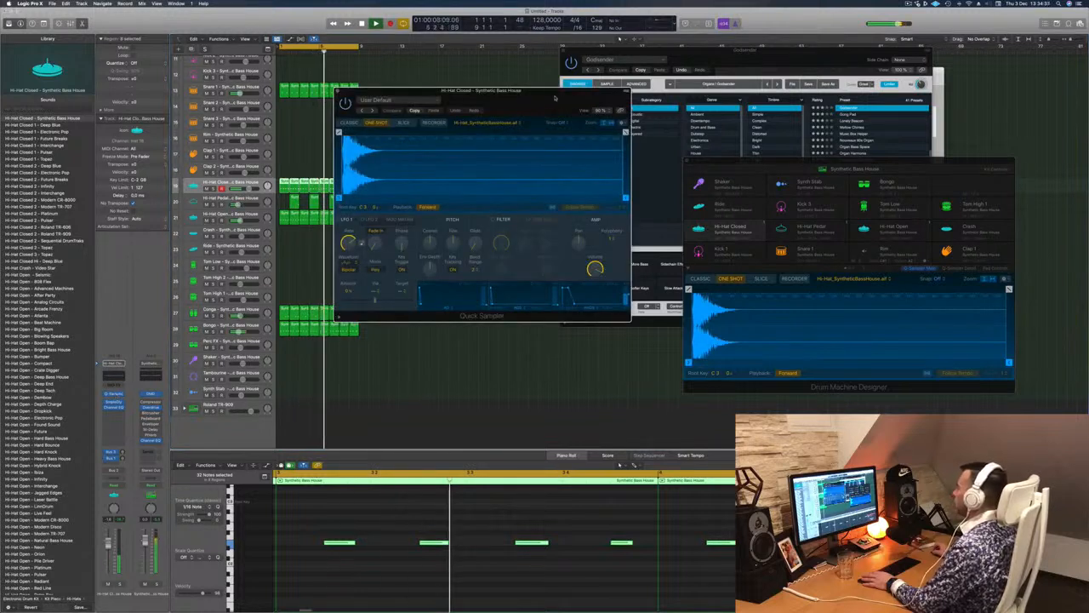
pyautogui.moveTo(555, 98); pyautogui.dragTo(544, 109)
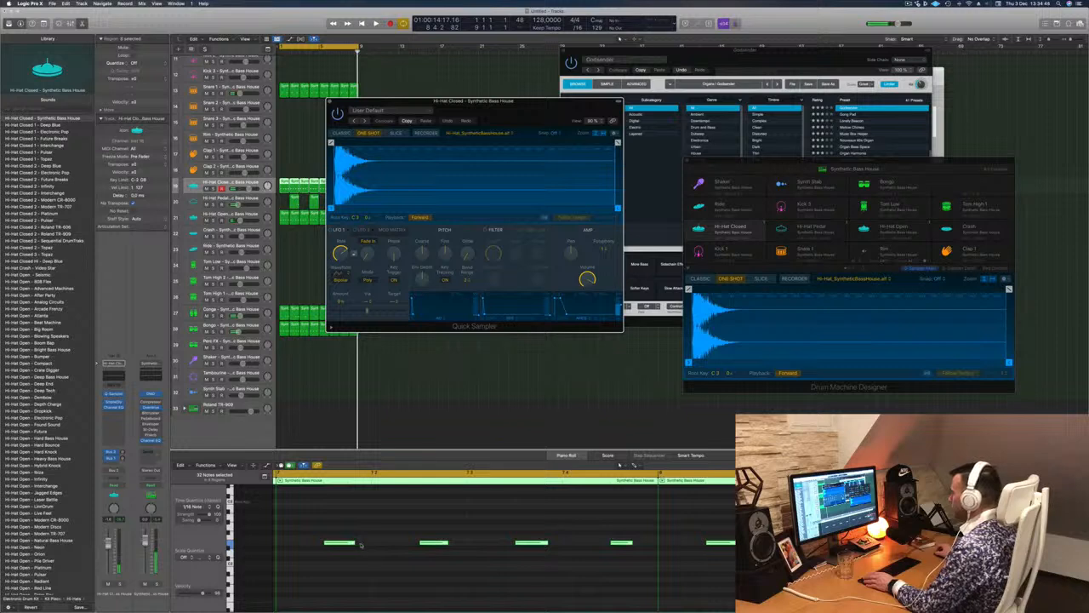
pyautogui.moveTo(360, 546); pyautogui.dragTo(377, 545)
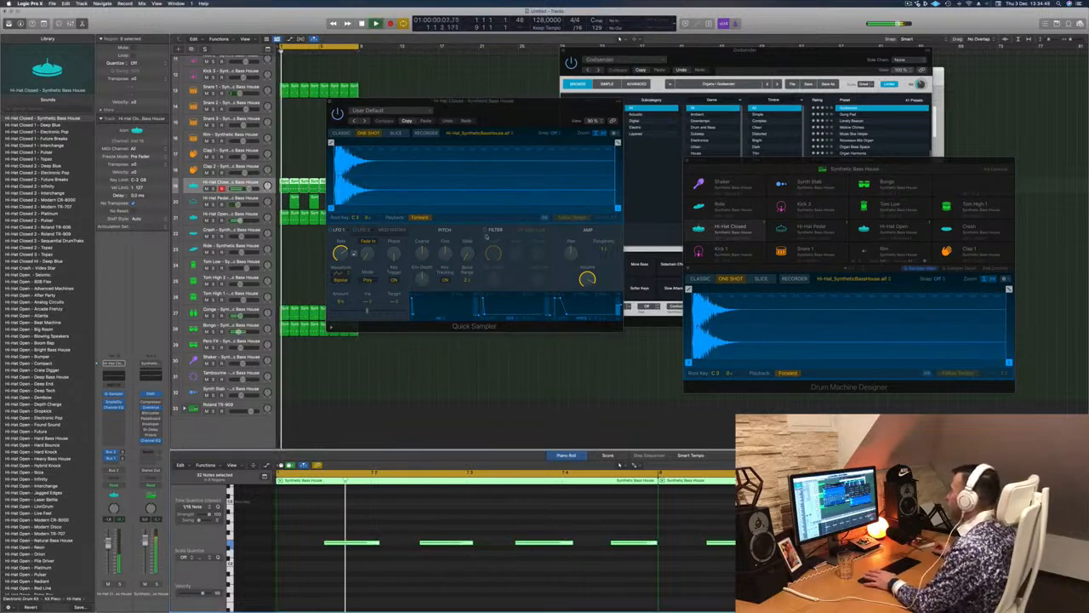
pyautogui.moveTo(520, 111); pyautogui.dragTo(790, 143)
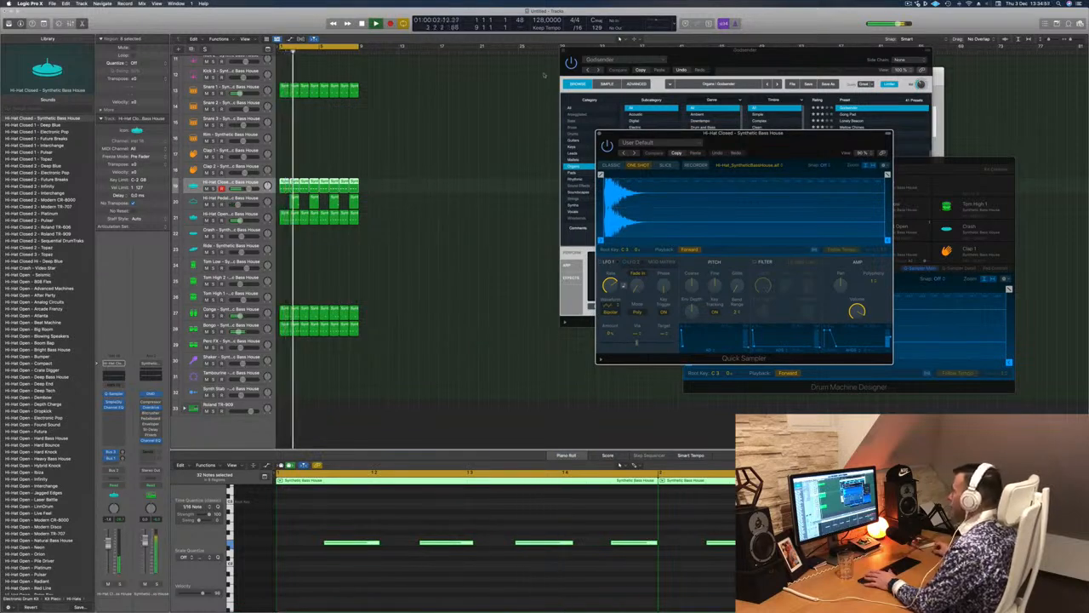
pyautogui.click(599, 133)
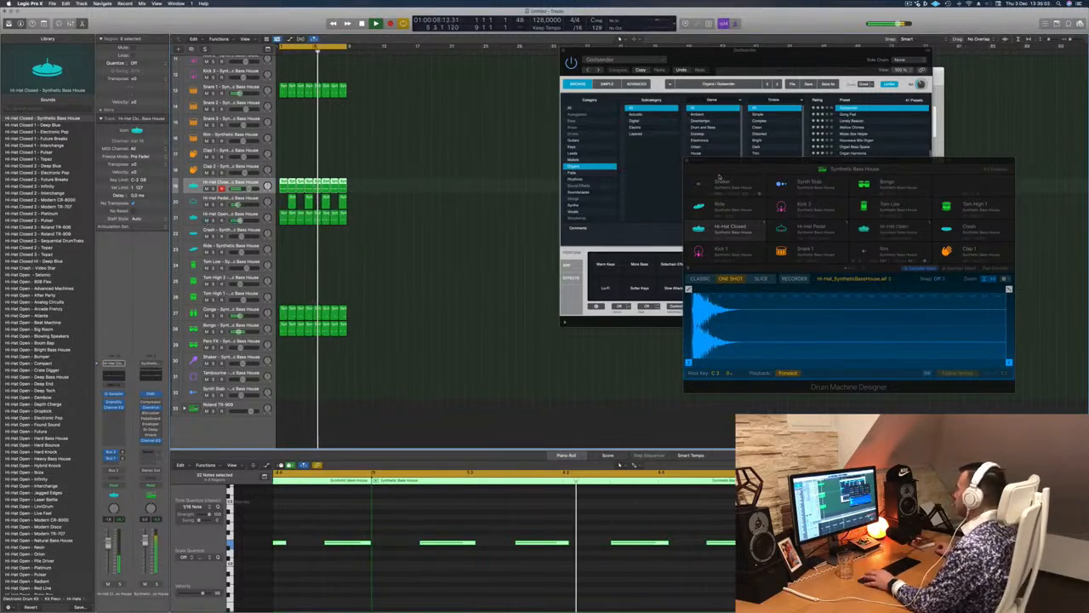
# Close the Drum Machine Designer window and select the Bongo track while listening to the loop.
pyautogui.moveTo(794, 168); pyautogui.dragTo(325, 187)
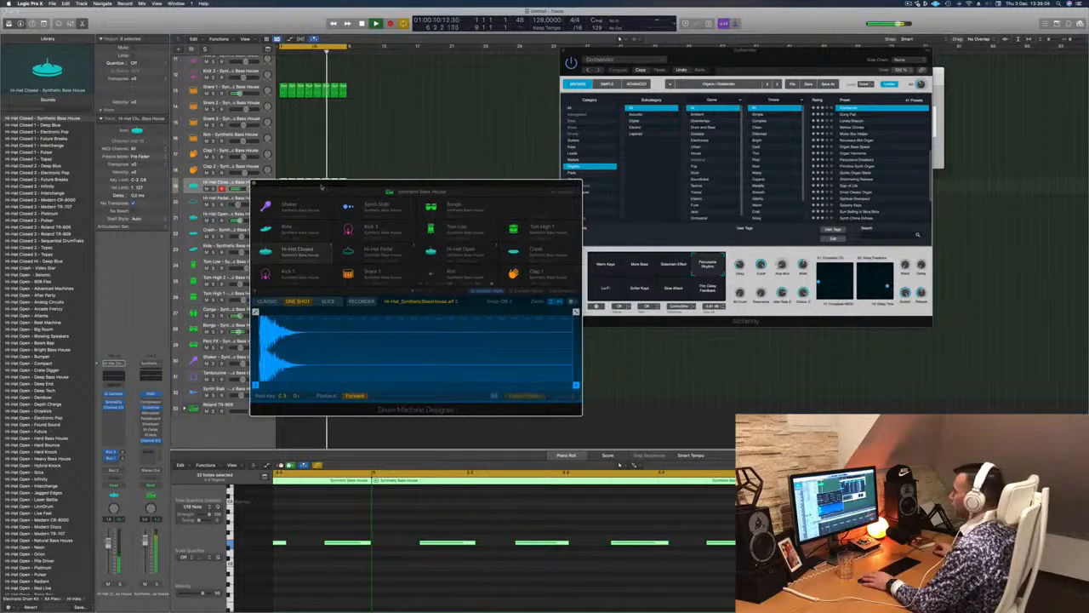
pyautogui.click(255, 183)
pyautogui.scroll(3, 413, 179)
pyautogui.click(416, 176)
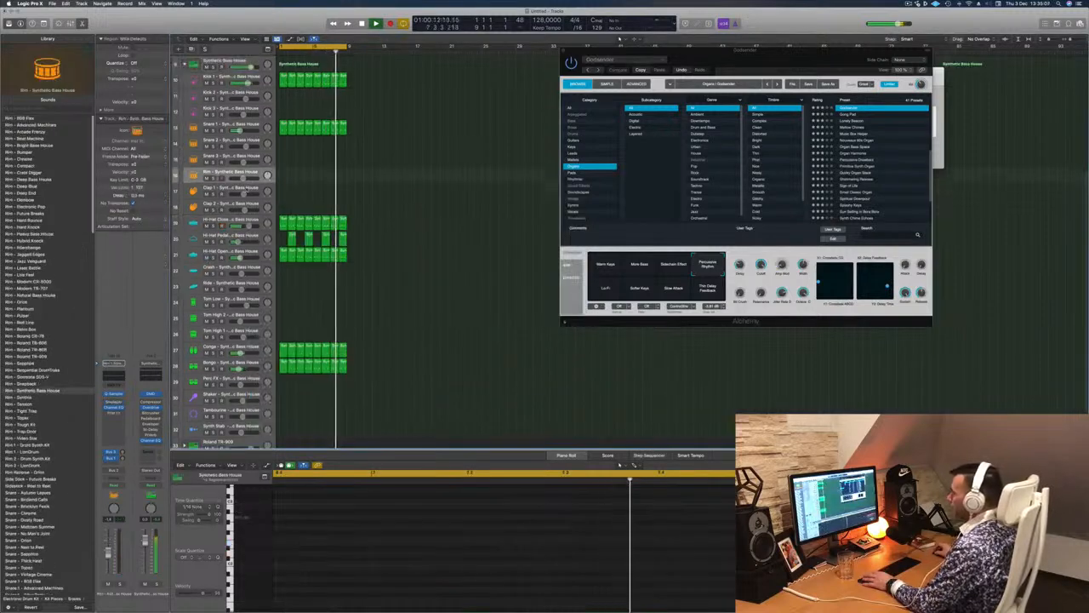
pyautogui.scroll(6, 419, 202)
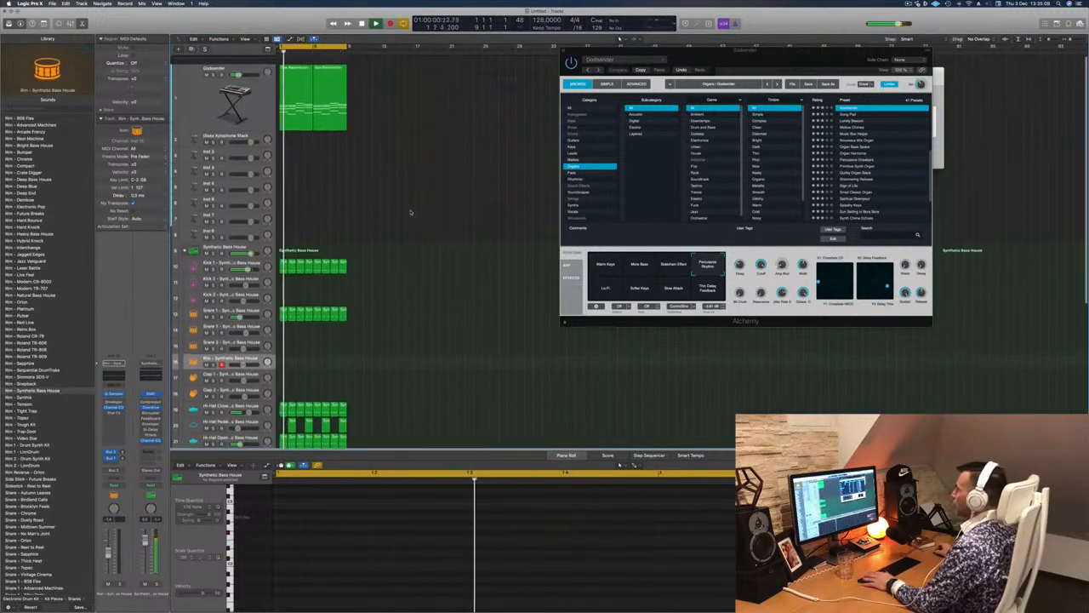
pyautogui.scroll(-5, 418, 174)
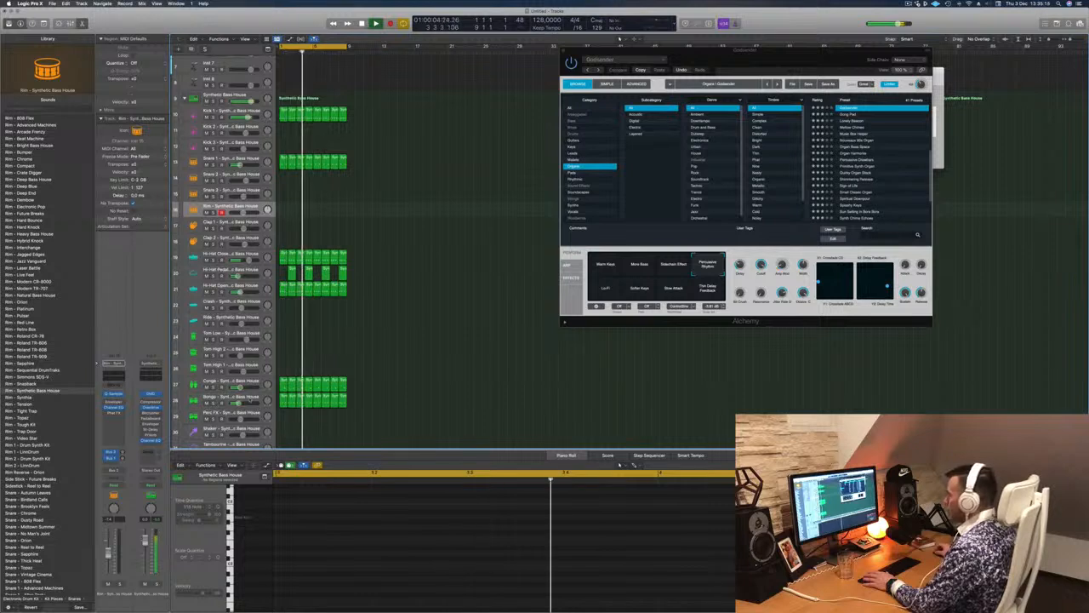
pyautogui.click(250, 399)
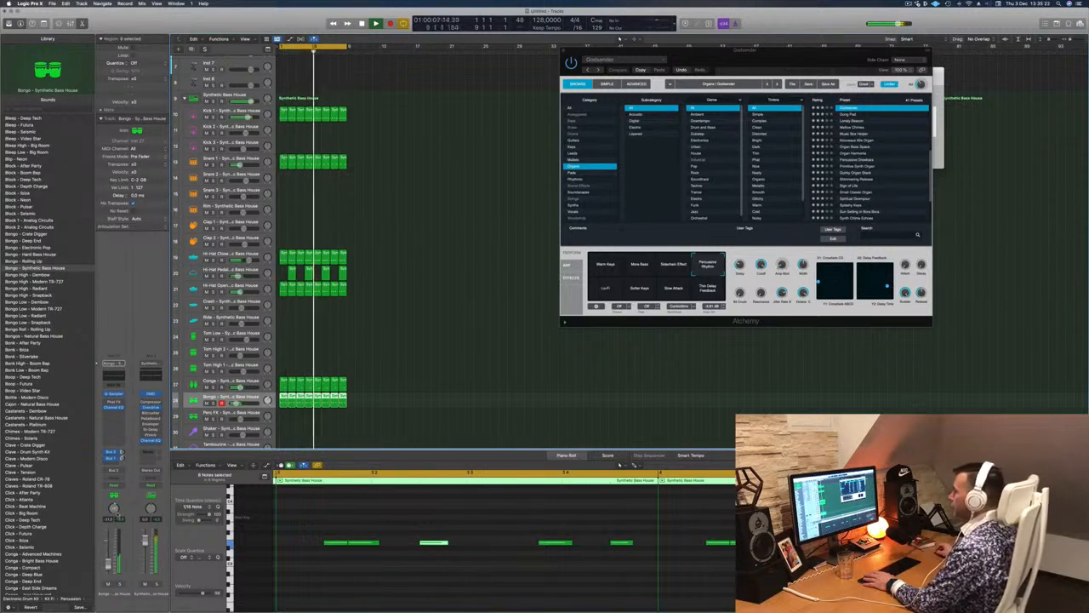
pyautogui.scroll(5, 411, 289)
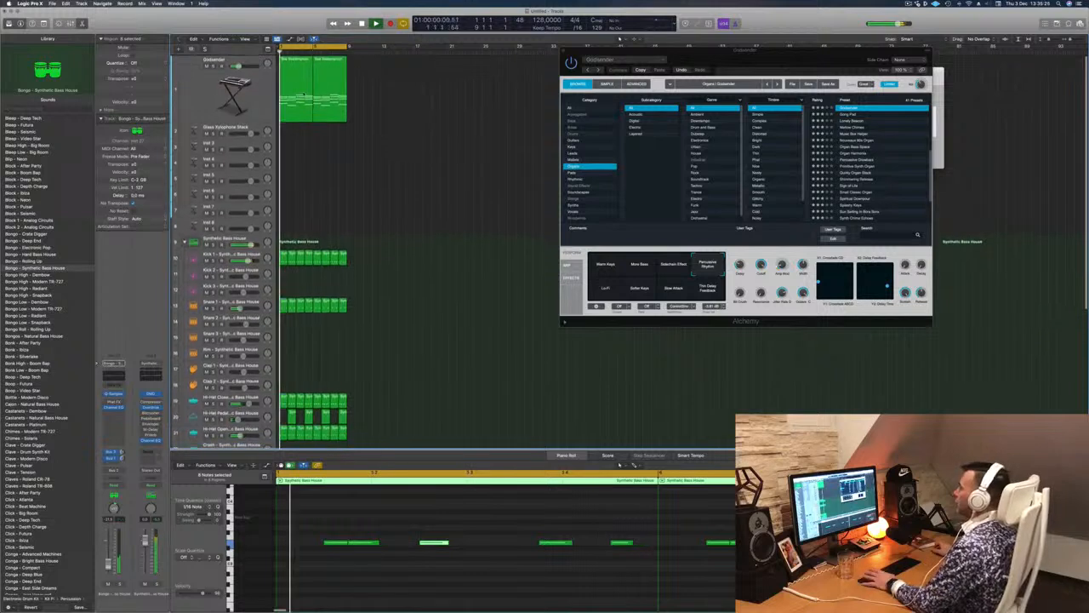
# Open Alchemy on the Glass Xylophone Stack track and filter its presets to the Bass category and House genre.
pyautogui.click(295, 82)
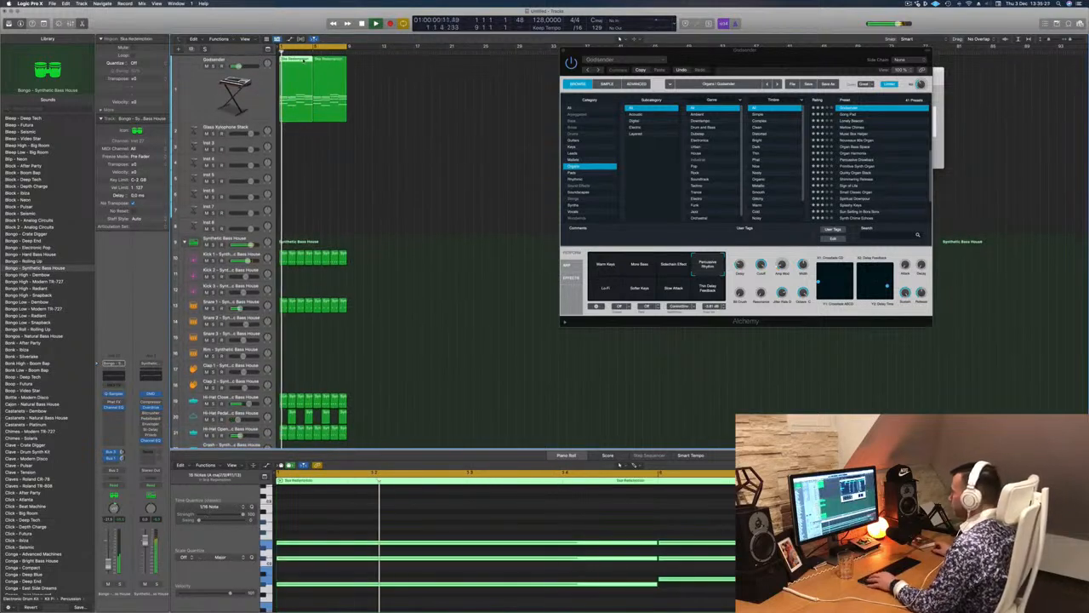
pyautogui.click(231, 131)
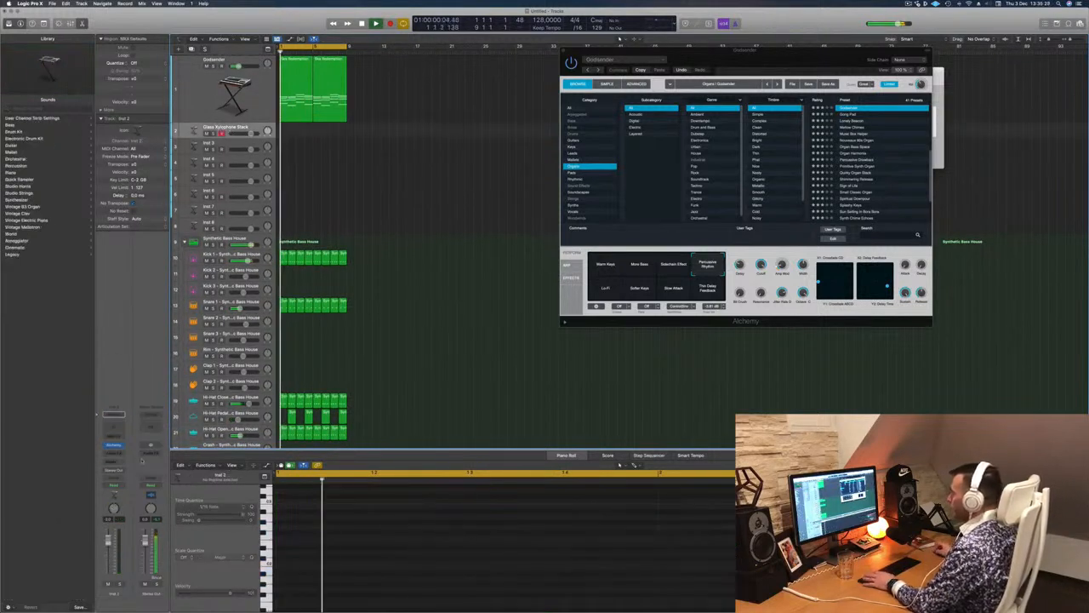
pyautogui.click(115, 446)
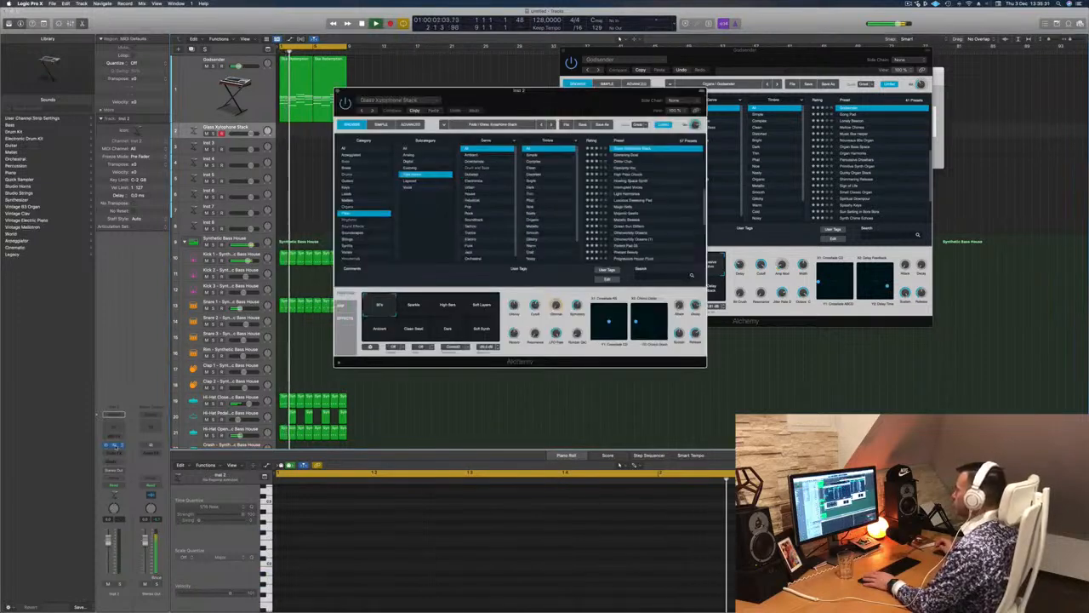
pyautogui.moveTo(557, 104); pyautogui.dragTo(640, 143)
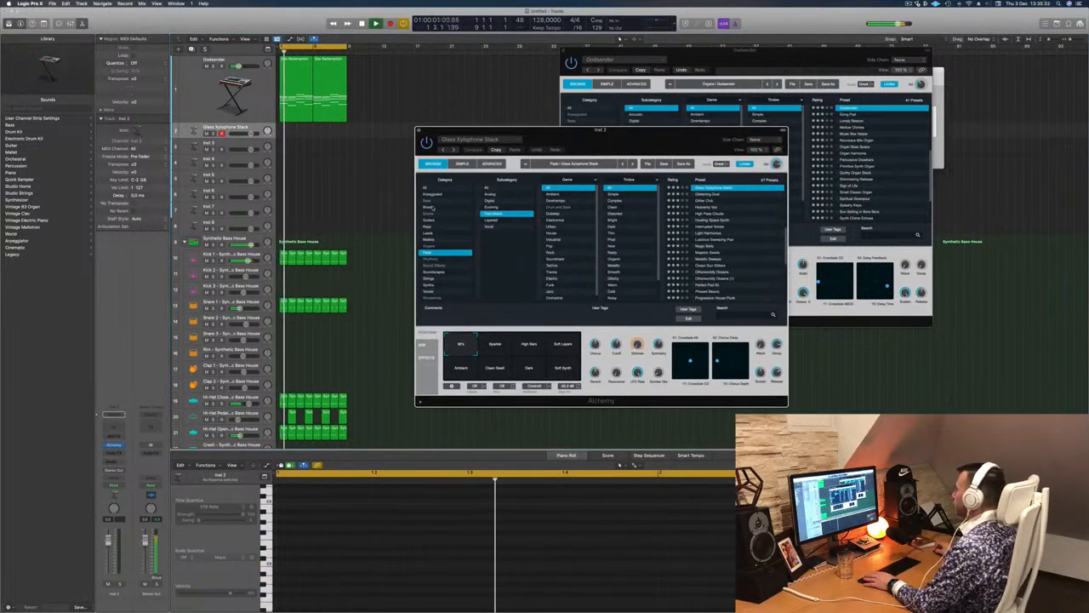
pyautogui.click(426, 201)
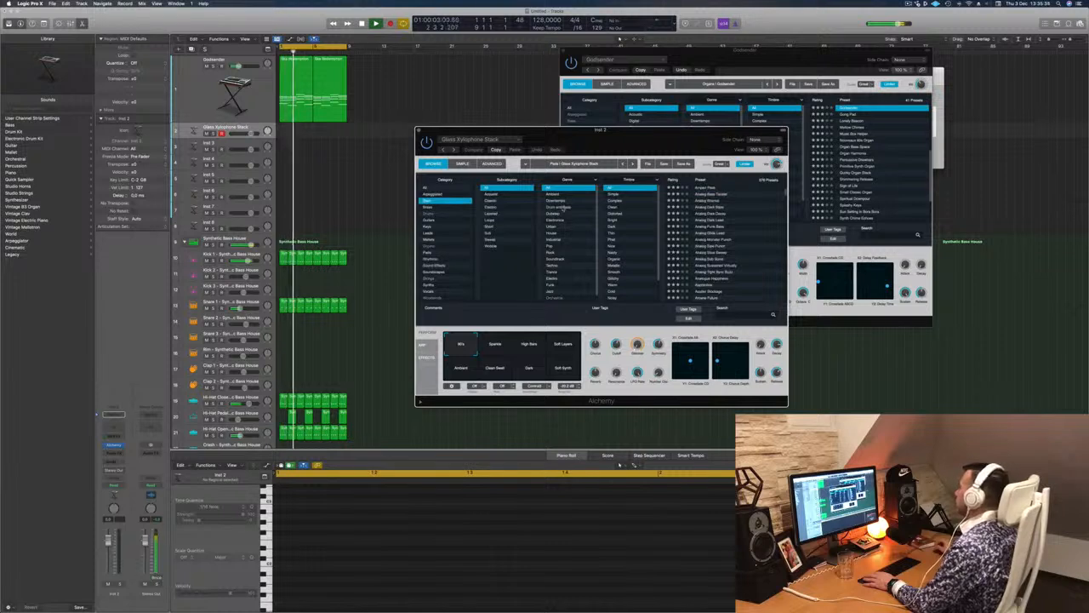
pyautogui.scroll(-1, 570, 216)
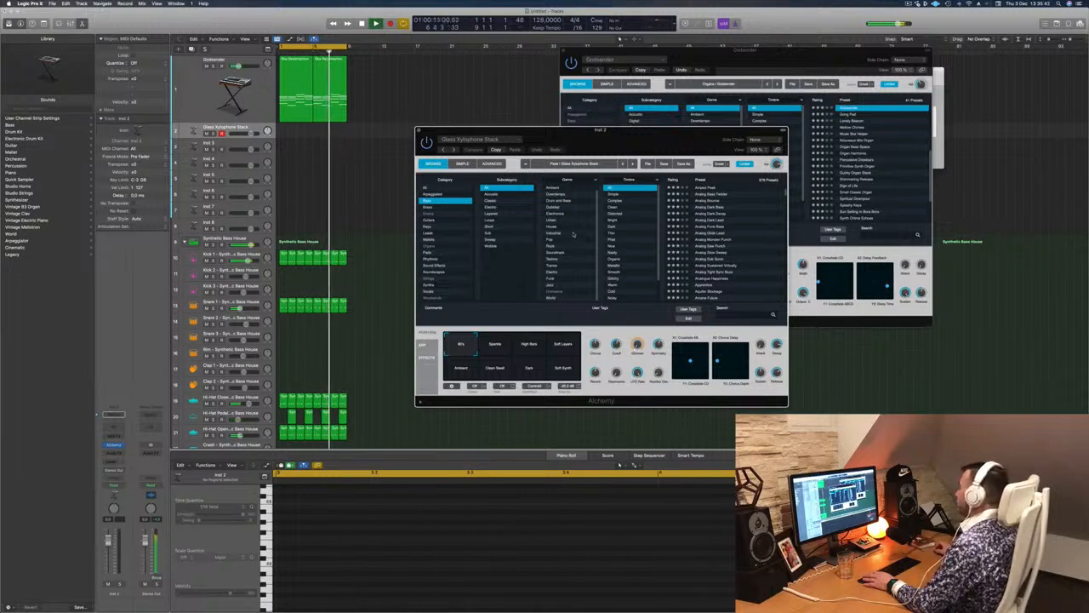
pyautogui.click(572, 227)
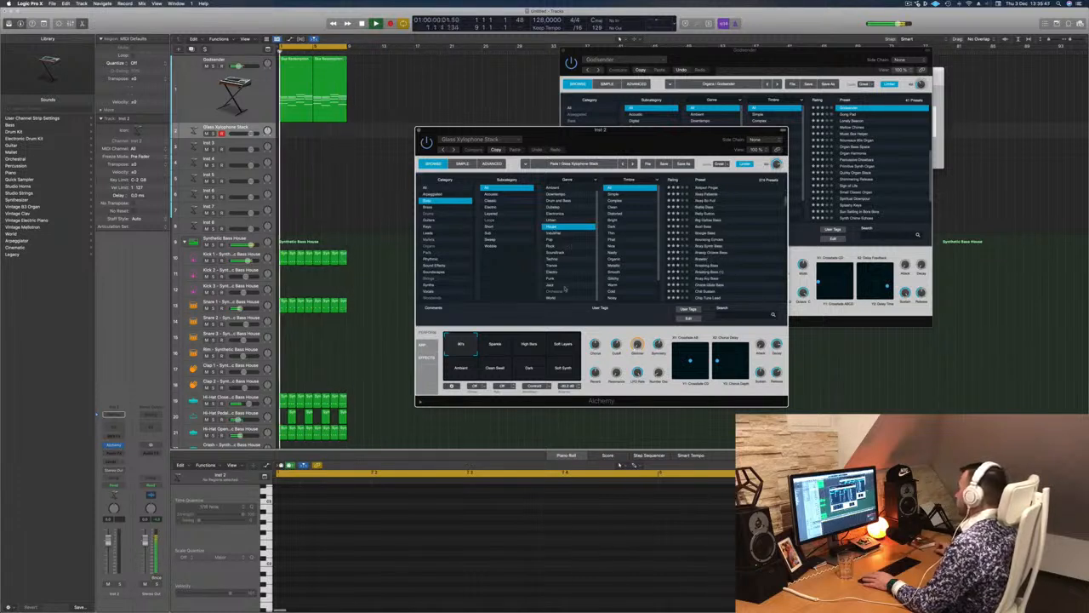
pyautogui.moveTo(591, 143); pyautogui.dragTo(636, 120)
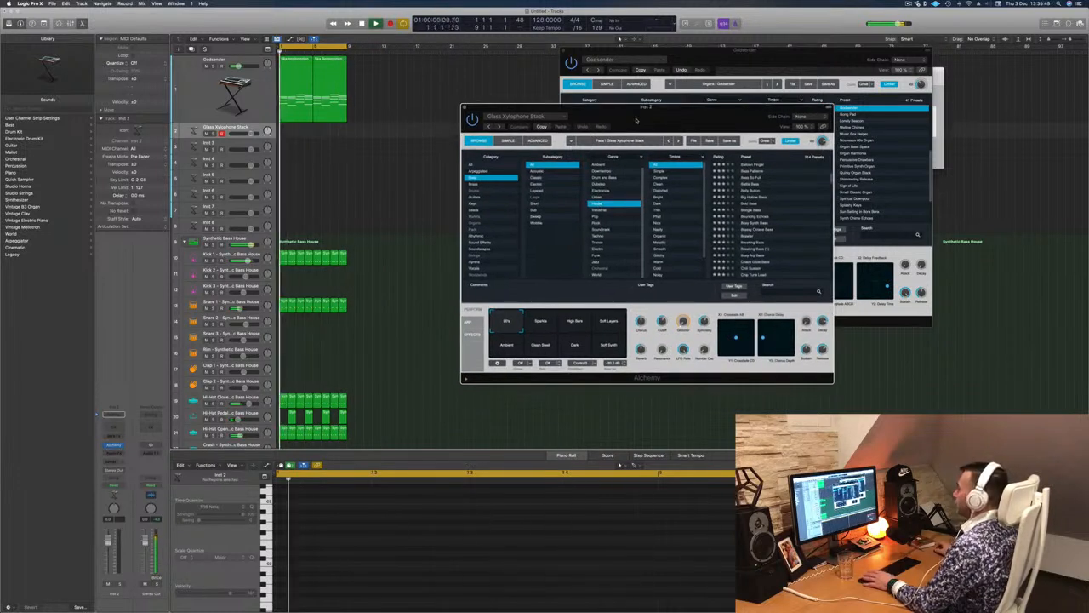
# Copy the first Godsender region onto the Glass Xylophone Stack track and delete its upper chord notes, keeping only the lowest line.
pyautogui.moveTo(302, 72); pyautogui.dragTo(296, 135)
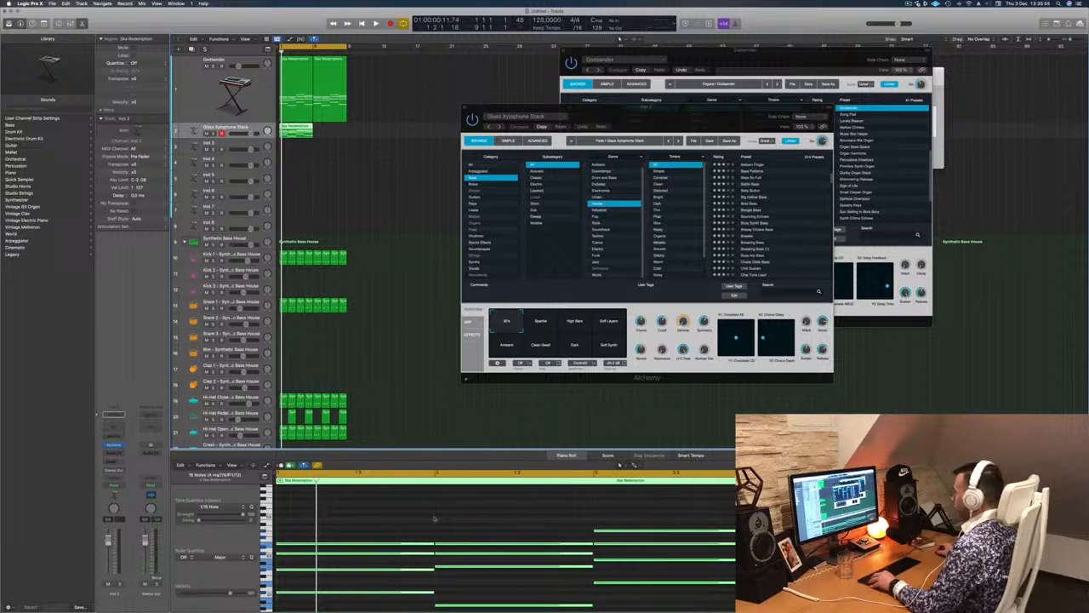
pyautogui.moveTo(402, 514); pyautogui.dragTo(735, 568)
pyautogui.press('Delete')
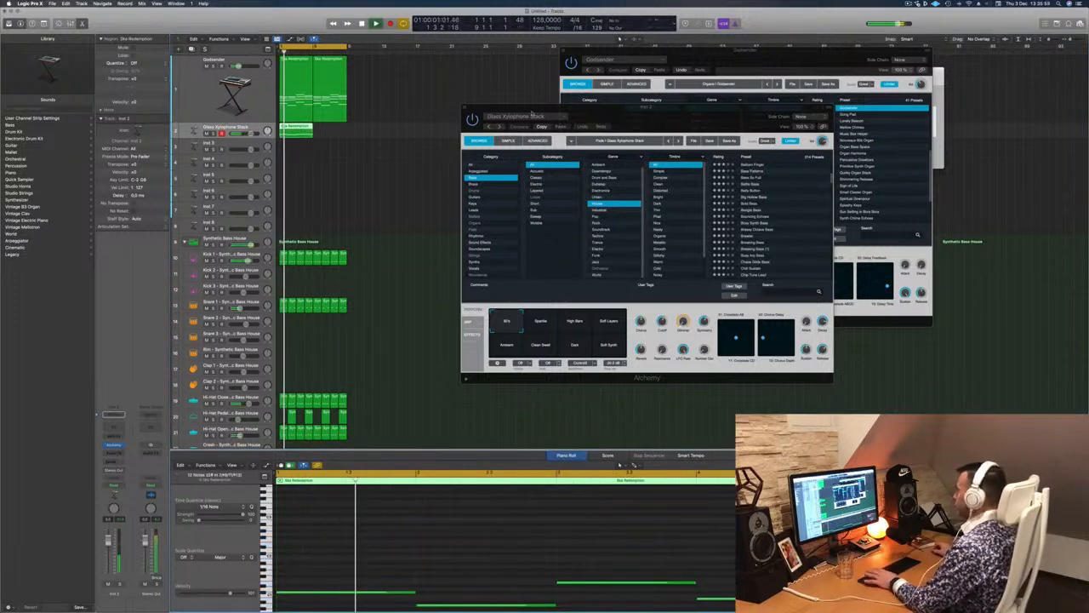
# Play the new bass line and copy its four-bar region into bars 5 to 8.
pyautogui.moveTo(532, 112); pyautogui.dragTo(575, 83)
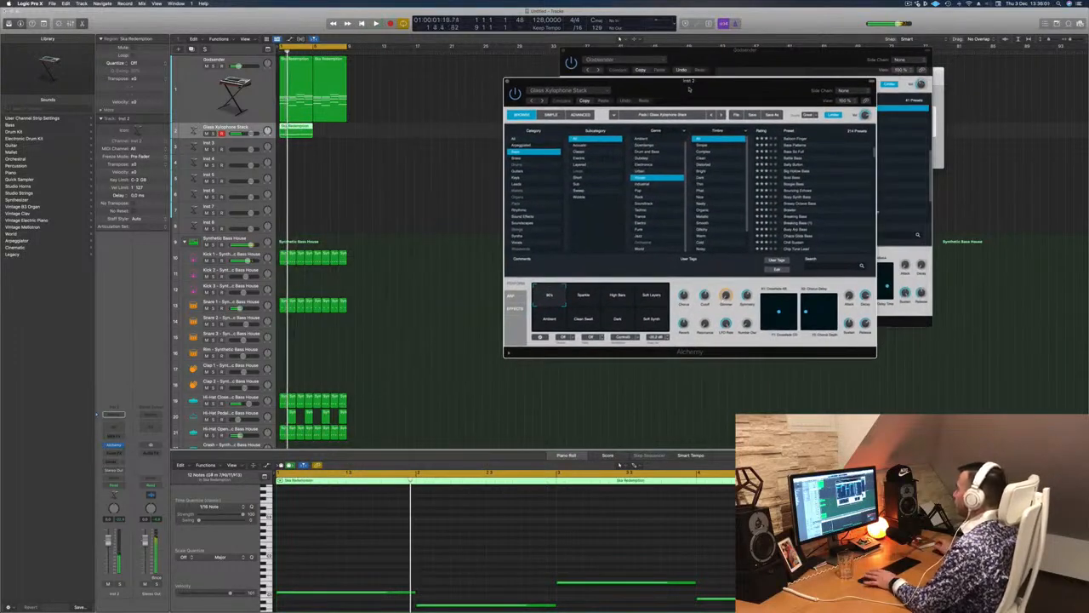
pyautogui.moveTo(675, 101); pyautogui.dragTo(727, 137)
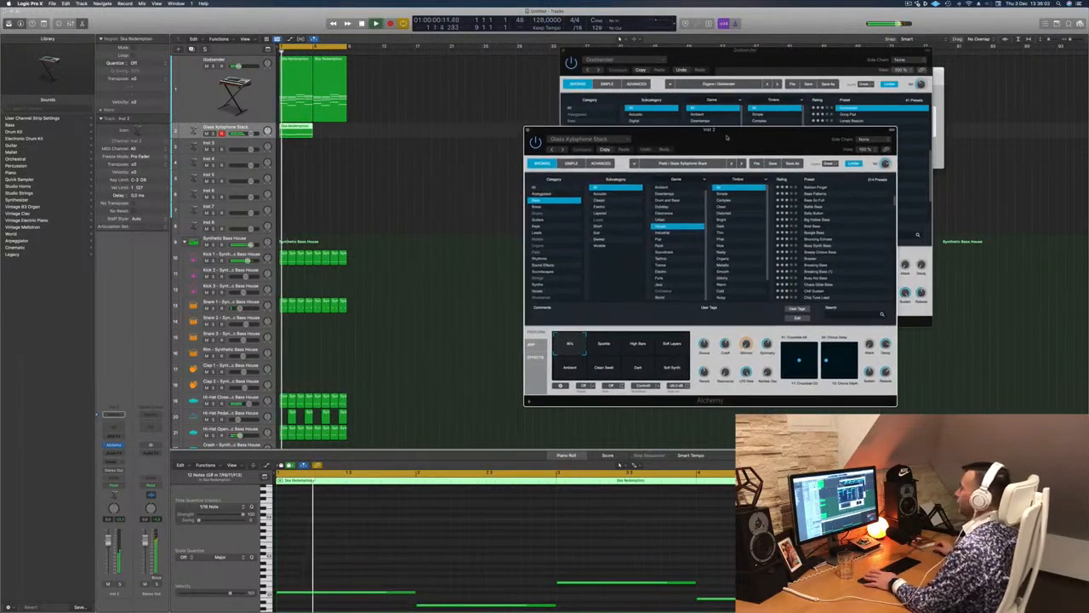
pyautogui.press('space')
pyautogui.click(109, 541)
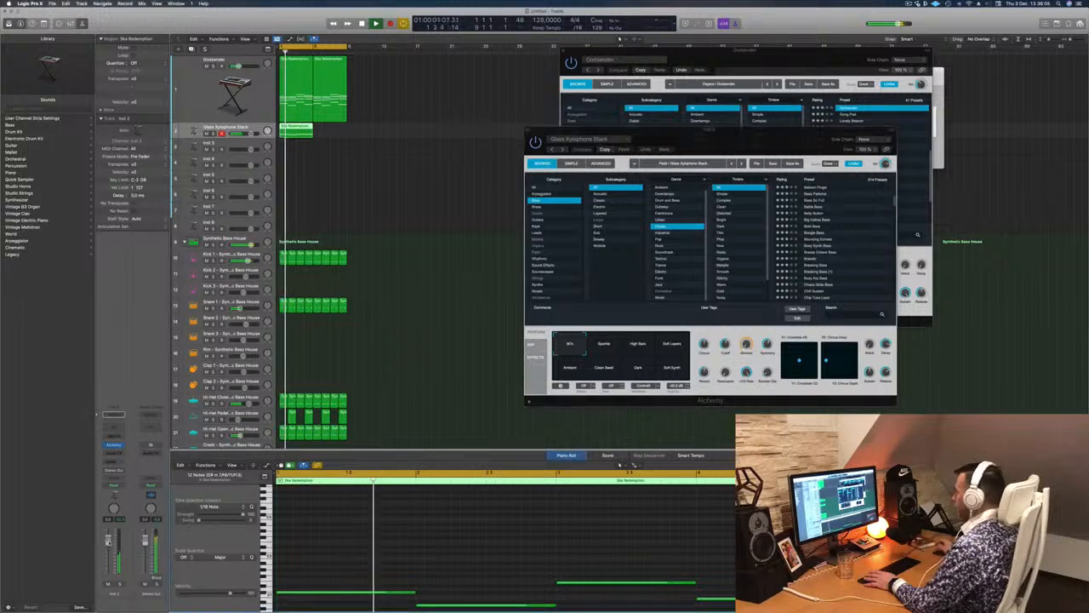
pyautogui.moveTo(711, 141); pyautogui.dragTo(784, 129)
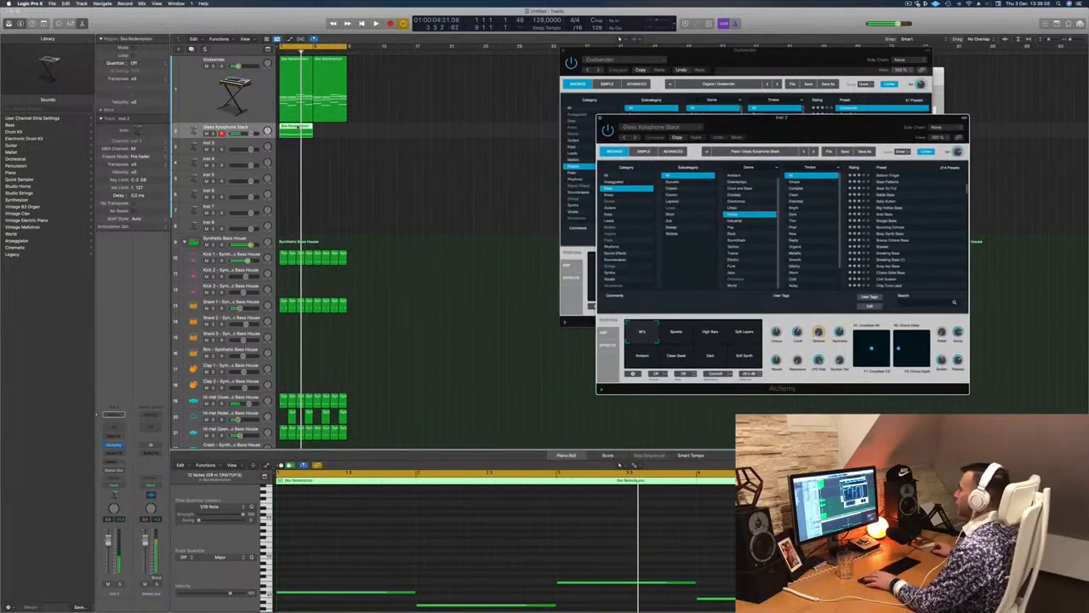
pyautogui.moveTo(292, 132); pyautogui.dragTo(325, 130)
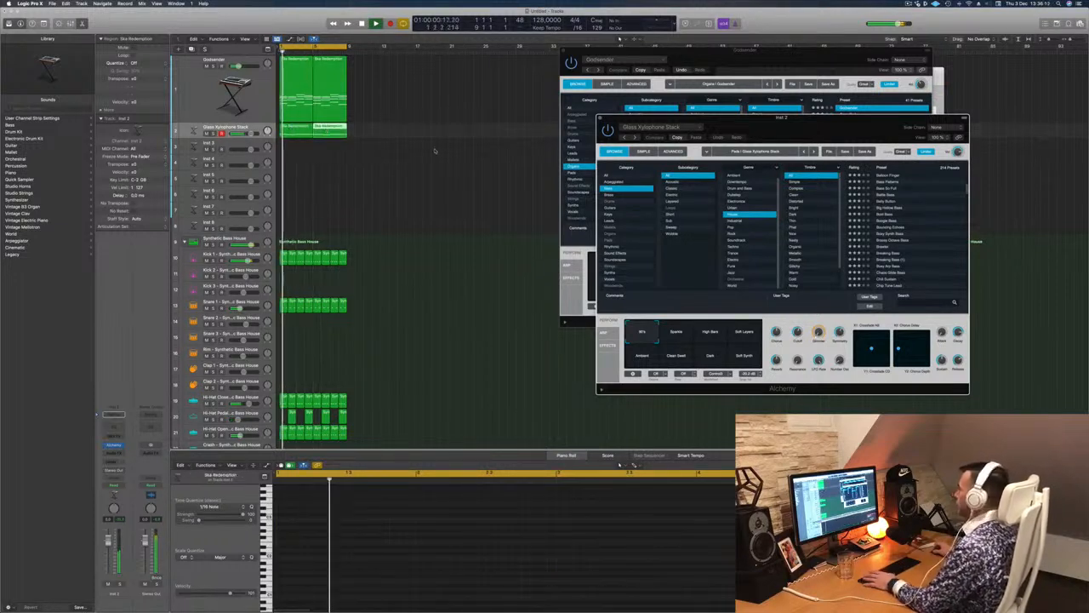
# Audition the performance snapshots of the bass track's Alchemy against the loop, return to the first snapshot and close the synth window.
pyautogui.moveTo(747, 124); pyautogui.dragTo(624, 126)
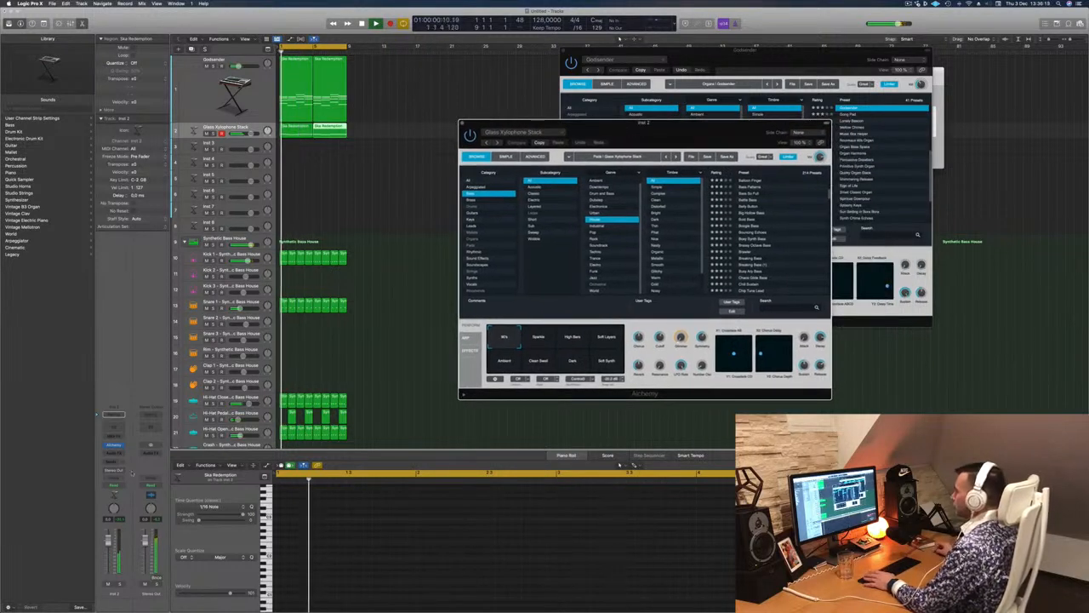
pyautogui.click(536, 337)
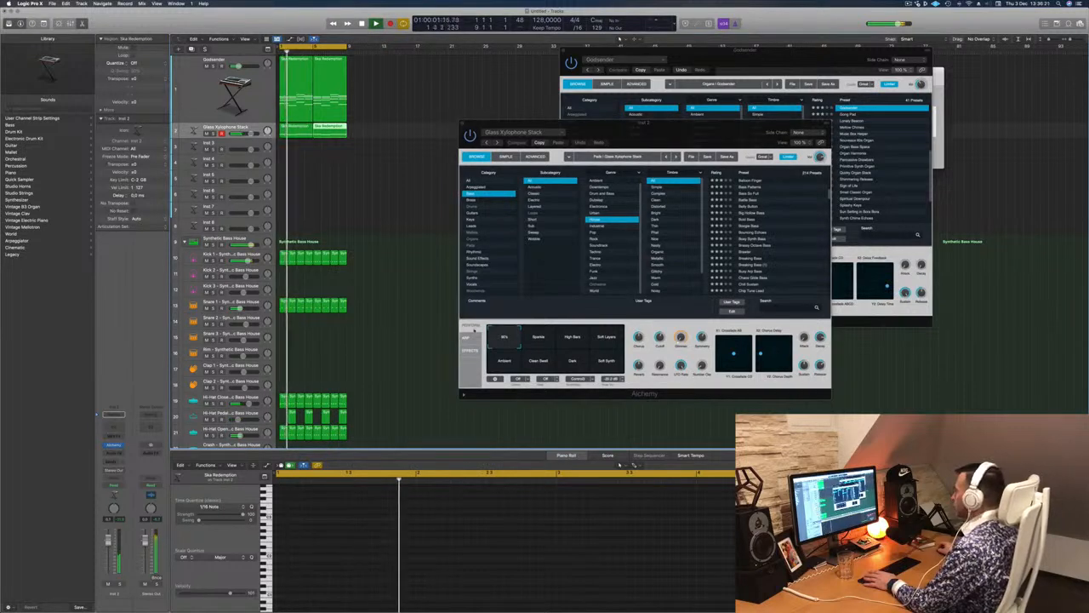
pyautogui.press('space')
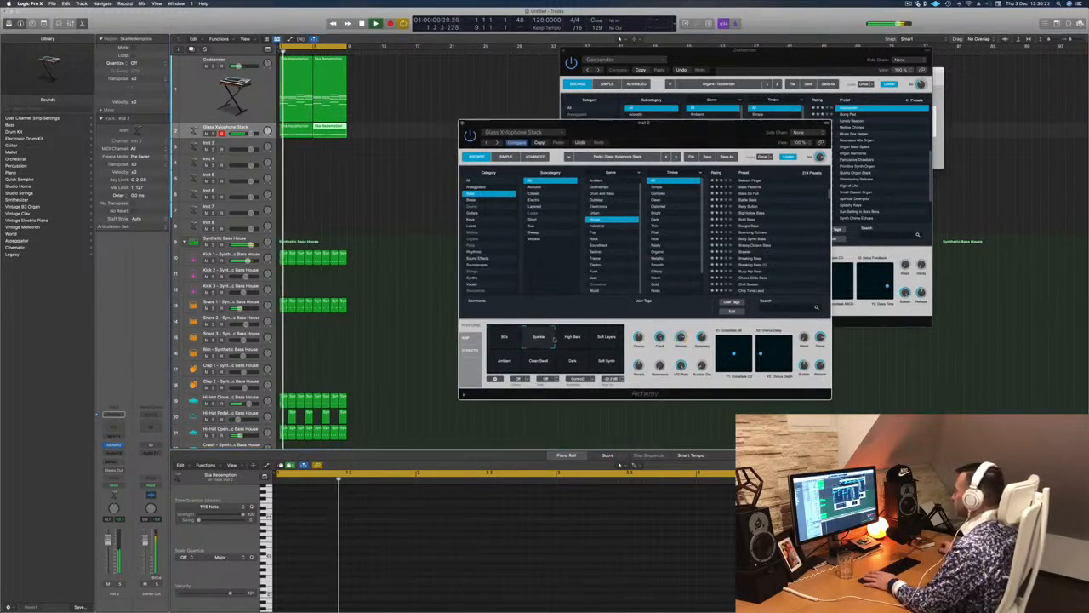
pyautogui.click(569, 338)
pyautogui.click(603, 337)
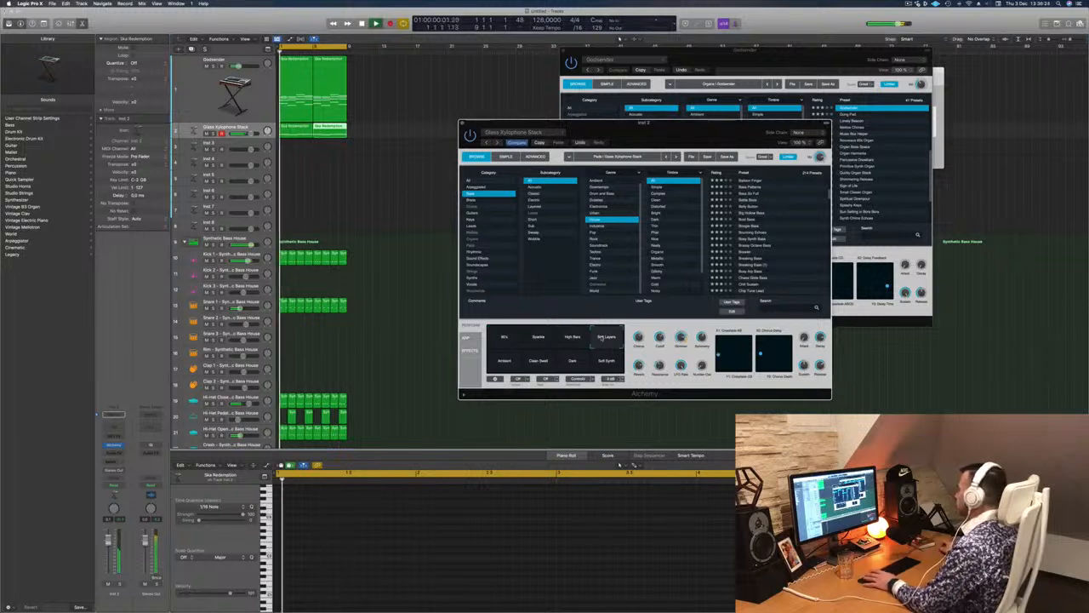
pyautogui.click(505, 361)
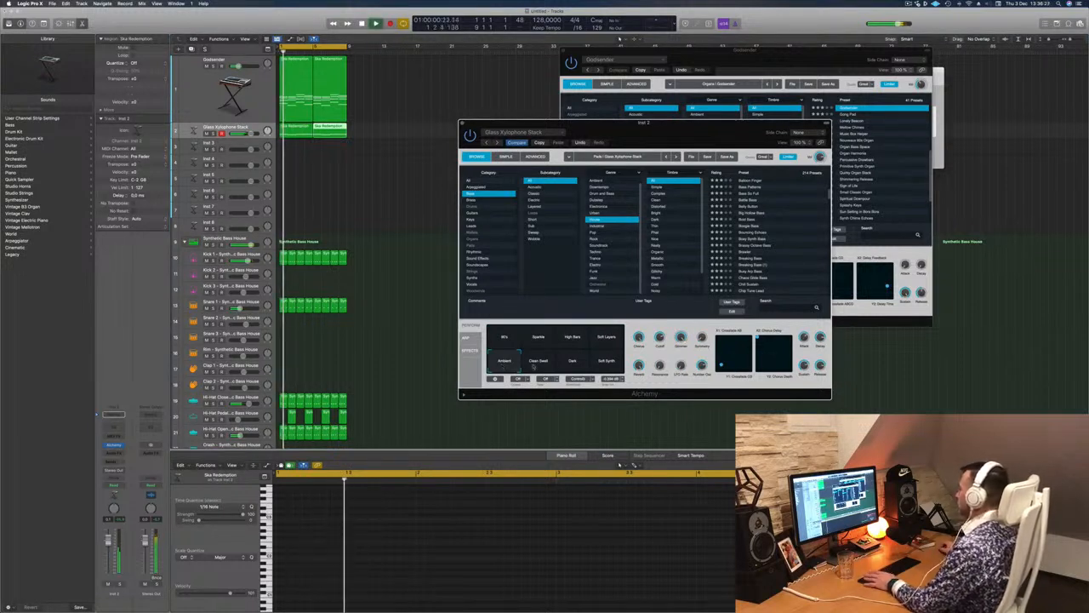
pyautogui.click(539, 362)
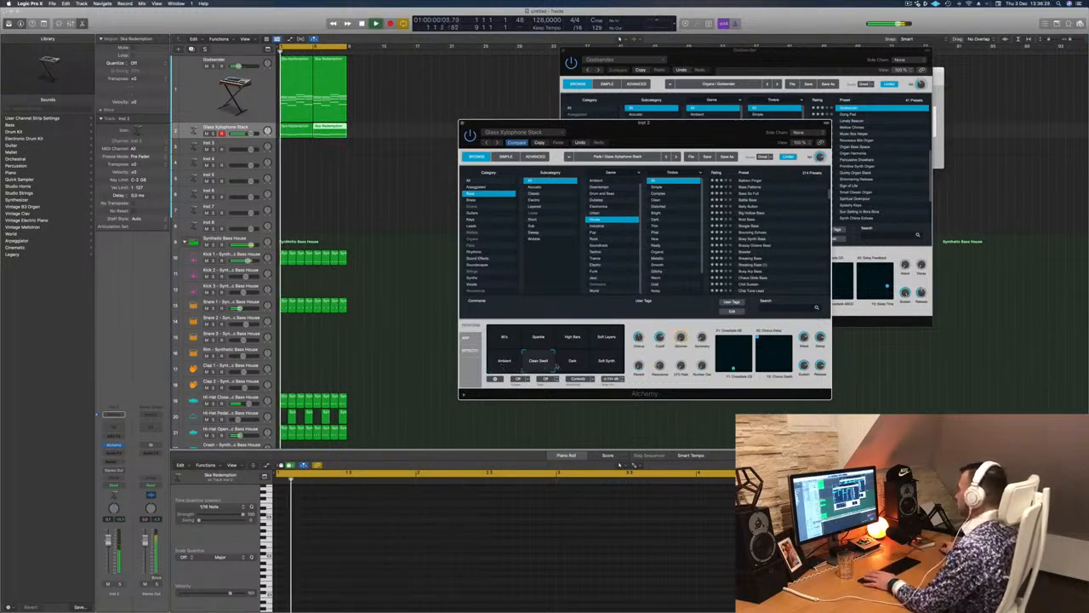
pyautogui.click(573, 361)
pyautogui.click(606, 361)
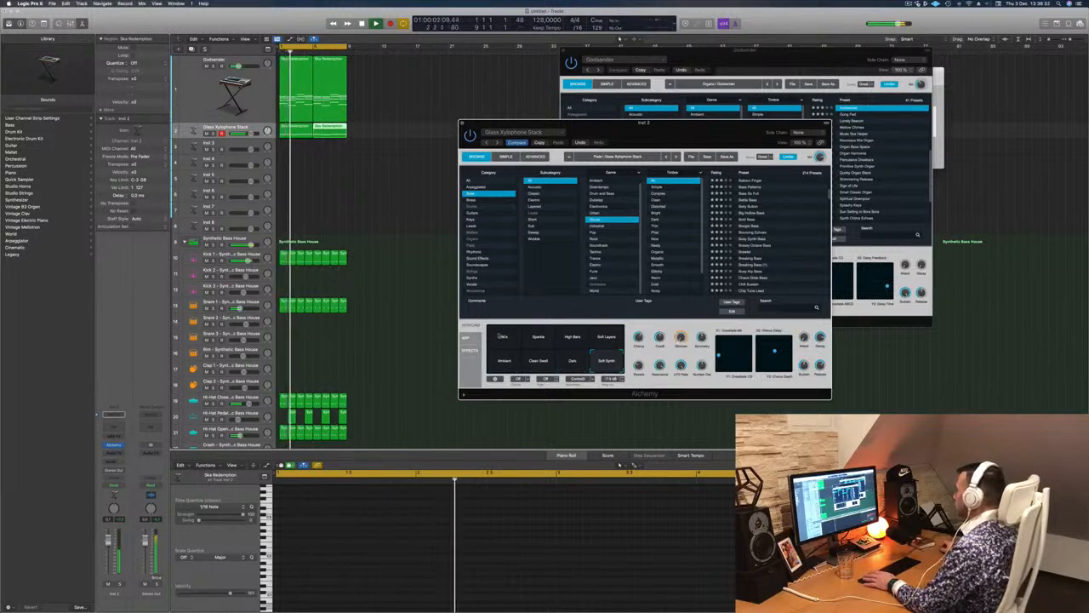
pyautogui.click(500, 336)
pyautogui.moveTo(696, 131); pyautogui.dragTo(596, 125)
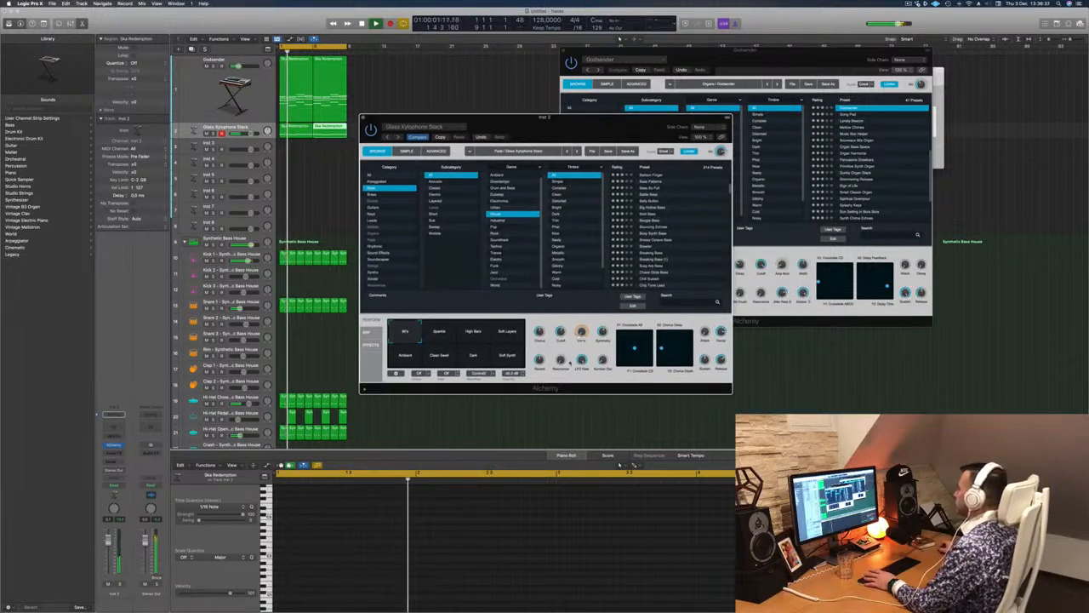
pyautogui.click(363, 118)
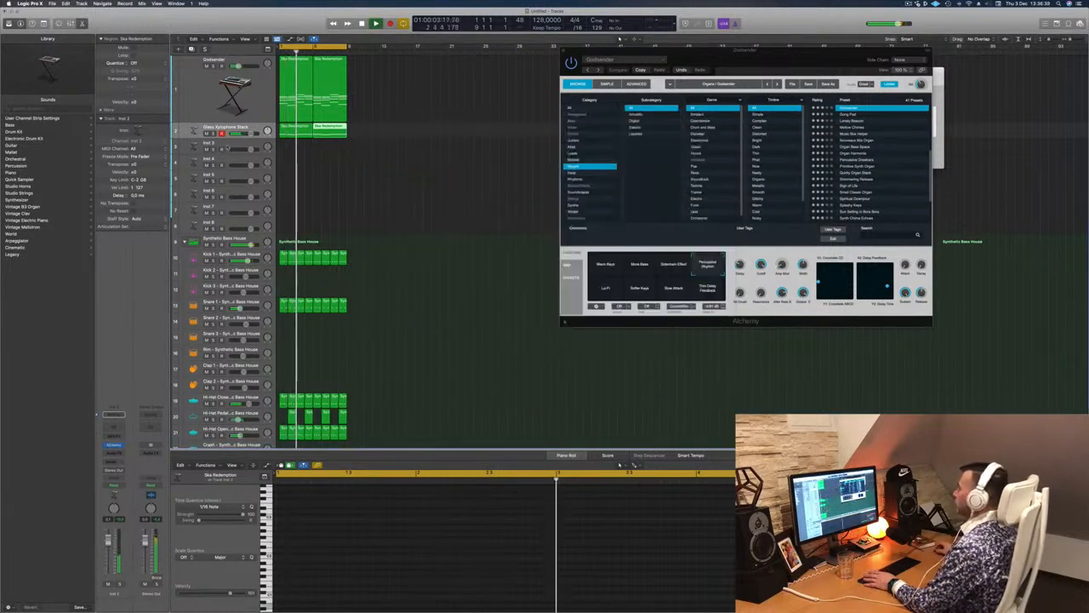
# Insert the Arpeggiator MIDI effect on the Glass Xylophone Stack track and listen to the arpeggiated bass line.
pyautogui.click(225, 128)
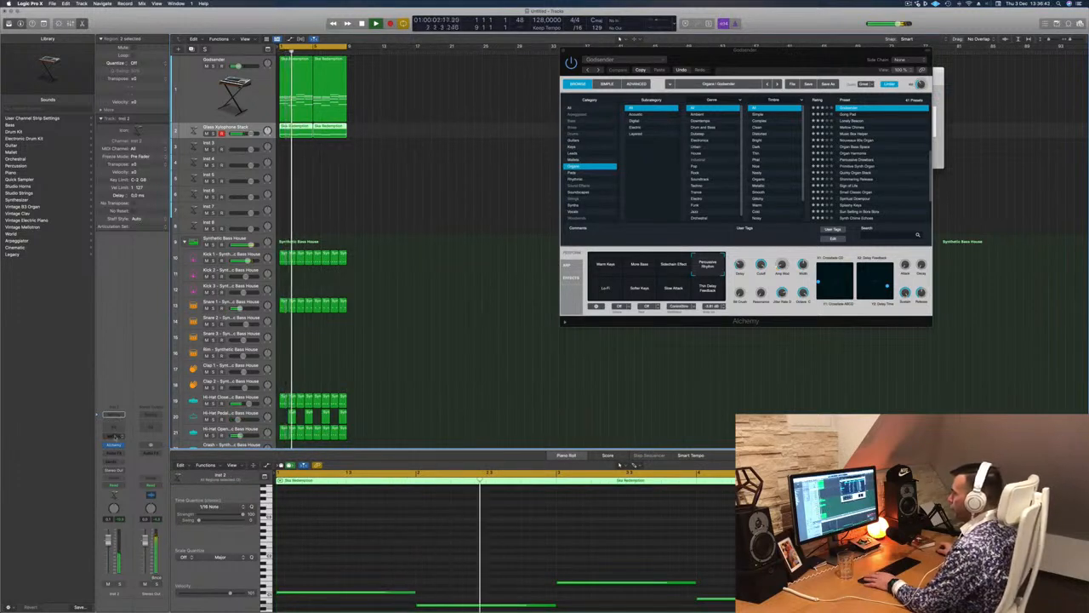
pyautogui.click(115, 415)
pyautogui.click(117, 445)
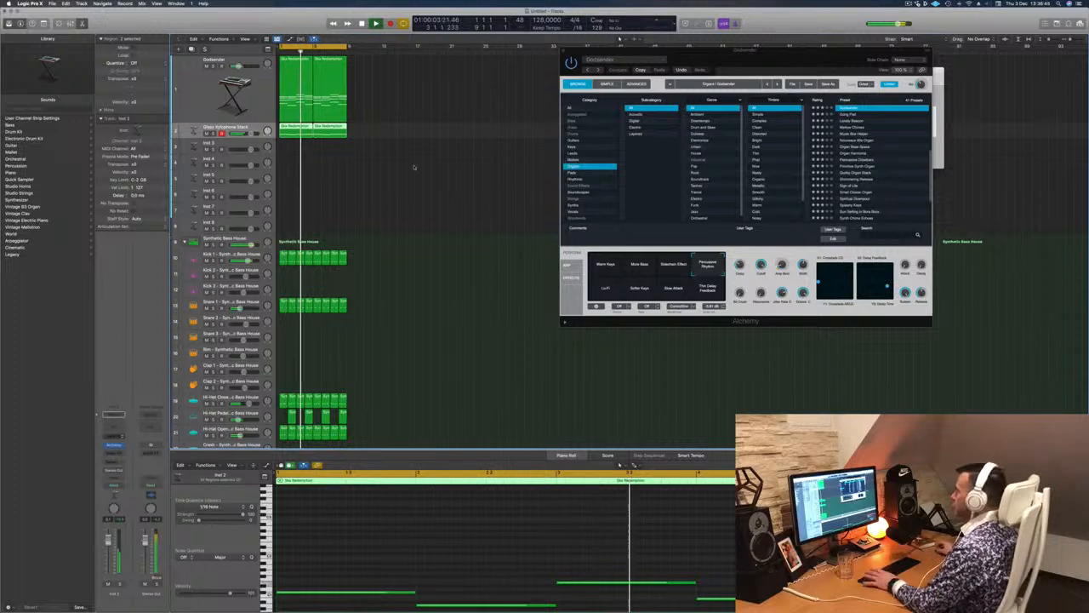
pyautogui.moveTo(512, 98); pyautogui.dragTo(692, 181)
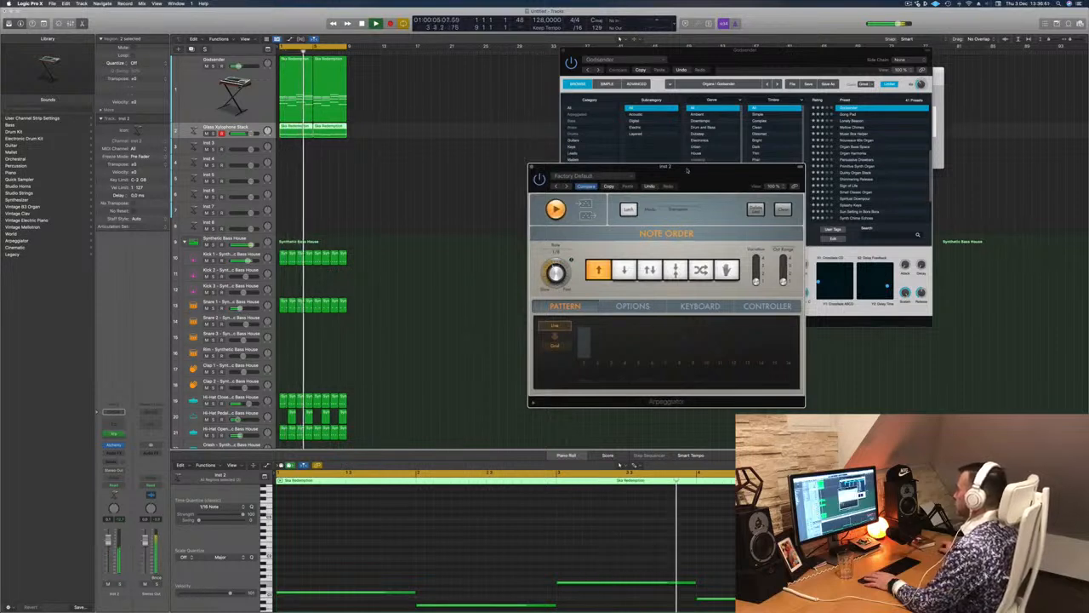
pyautogui.moveTo(687, 170); pyautogui.dragTo(577, 174)
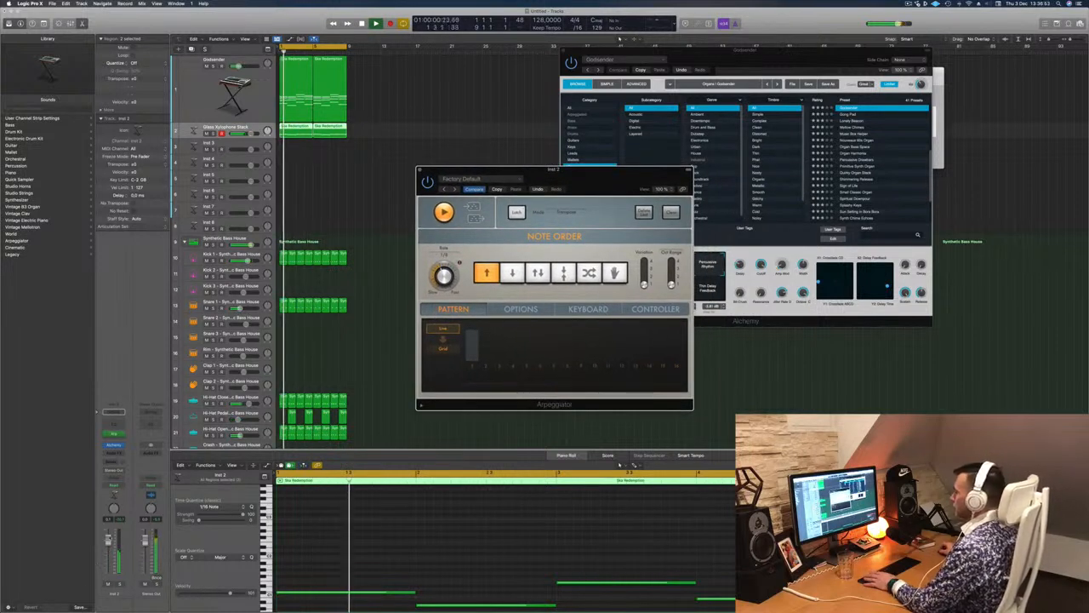
pyautogui.click(108, 542)
pyautogui.press('space')
pyautogui.press('space')
pyautogui.press('space')
pyautogui.press('space')
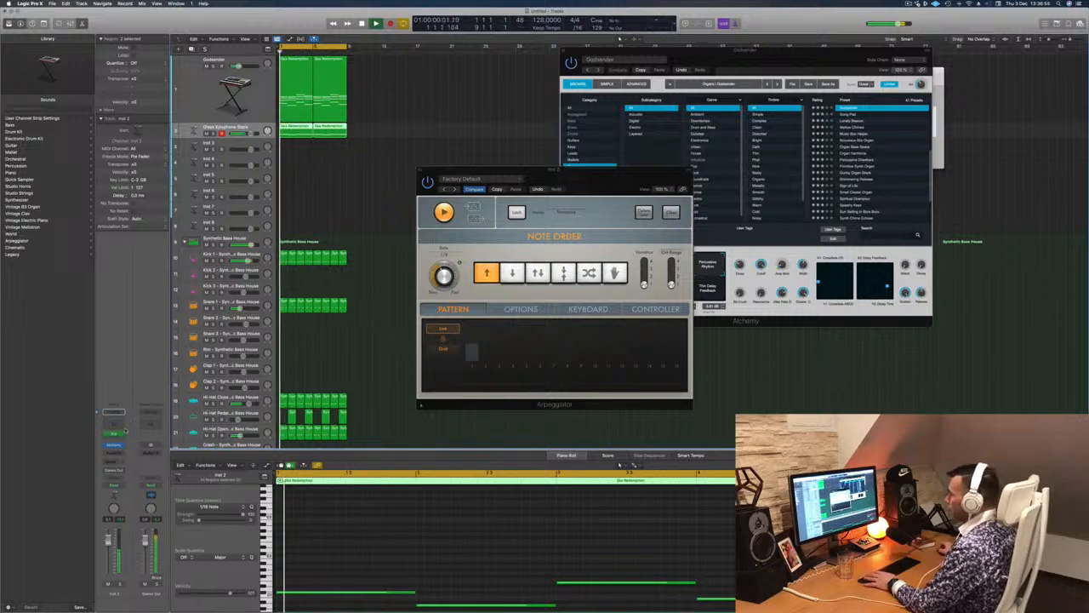
# Reopen Alchemy on the bass track, examine its Simple and Advanced views, then return to the preset browser and close the window.
pyautogui.click(114, 444)
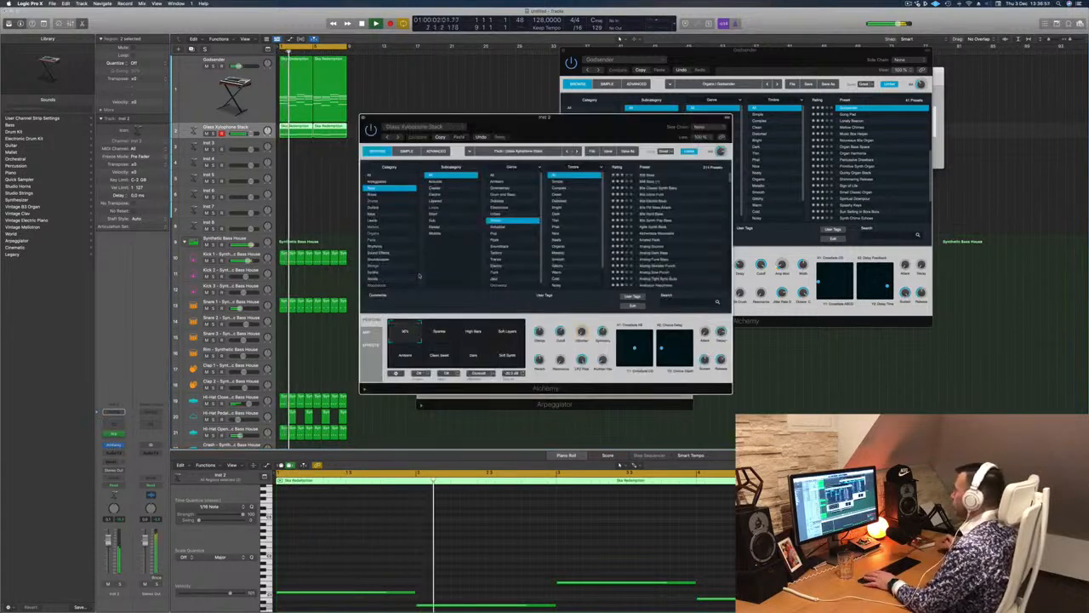
pyautogui.press('space')
pyautogui.press('space')
pyautogui.press('space')
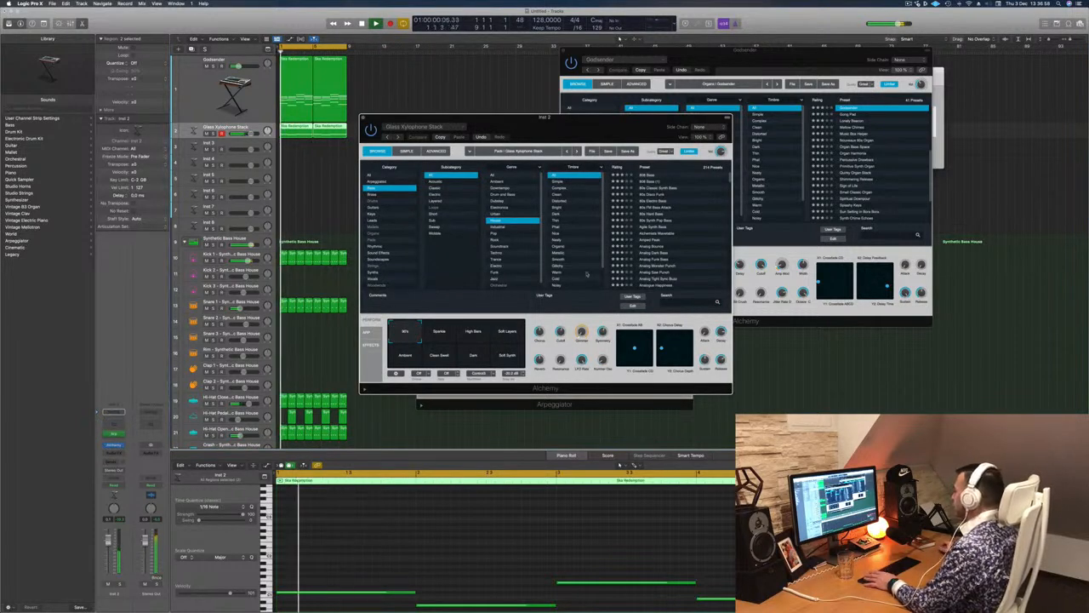
pyautogui.click(405, 151)
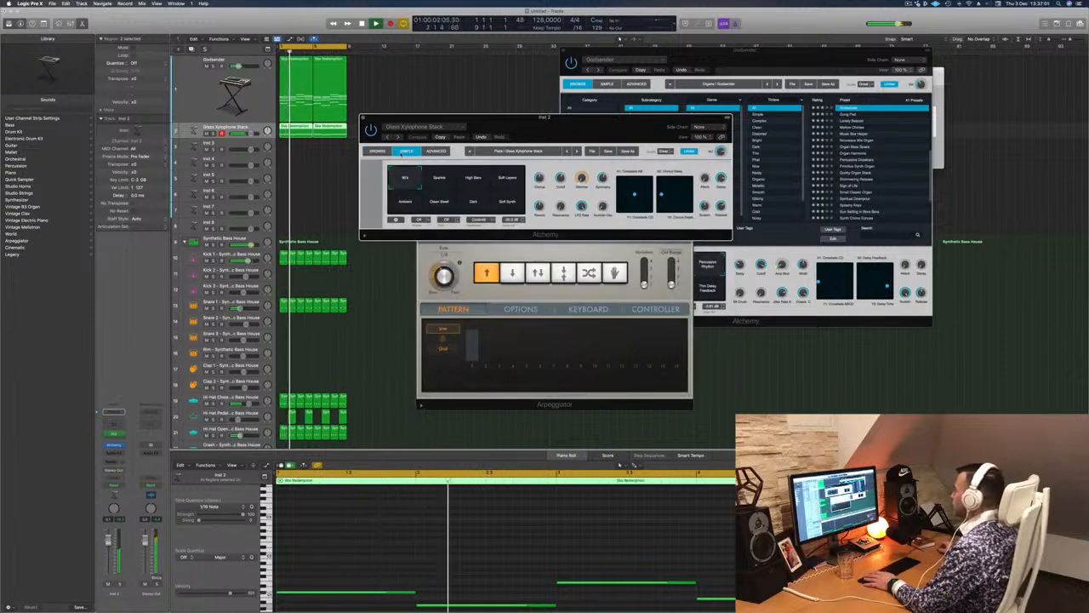
pyautogui.click(436, 150)
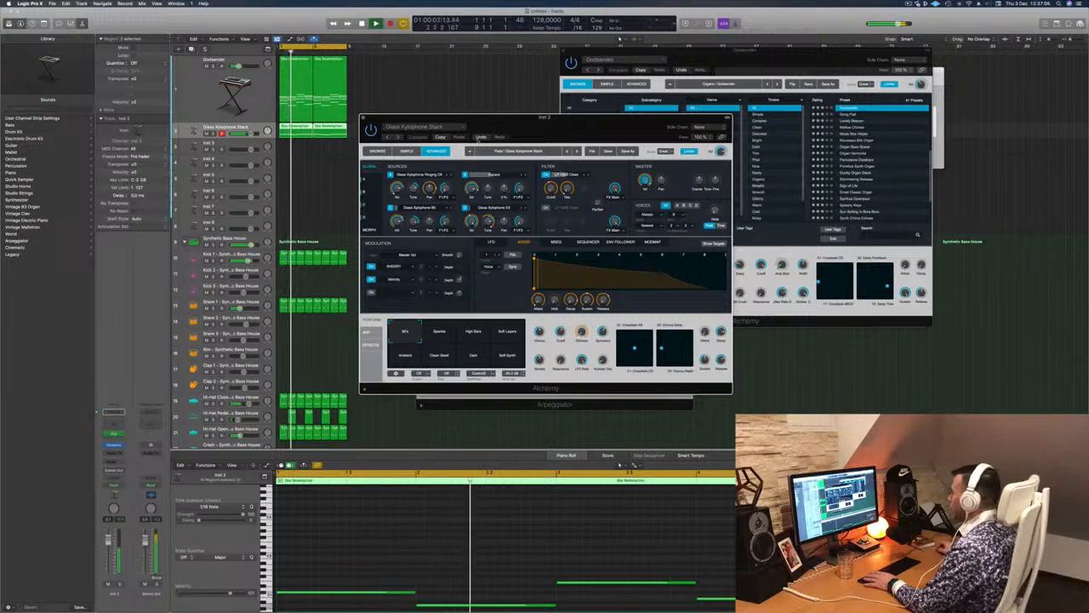
pyautogui.click(379, 151)
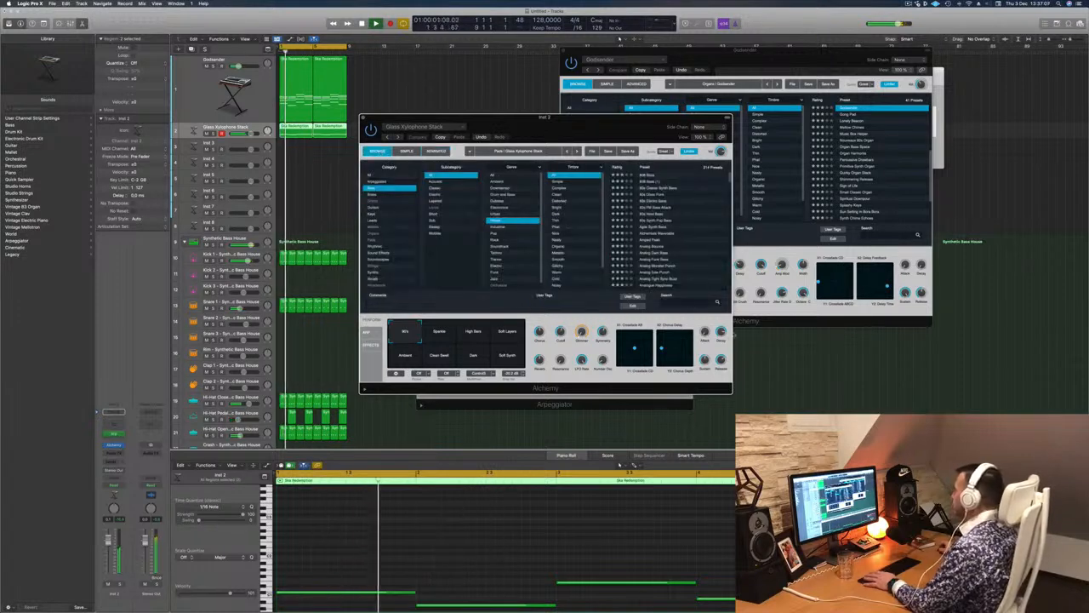
pyautogui.press('space')
pyautogui.press('space')
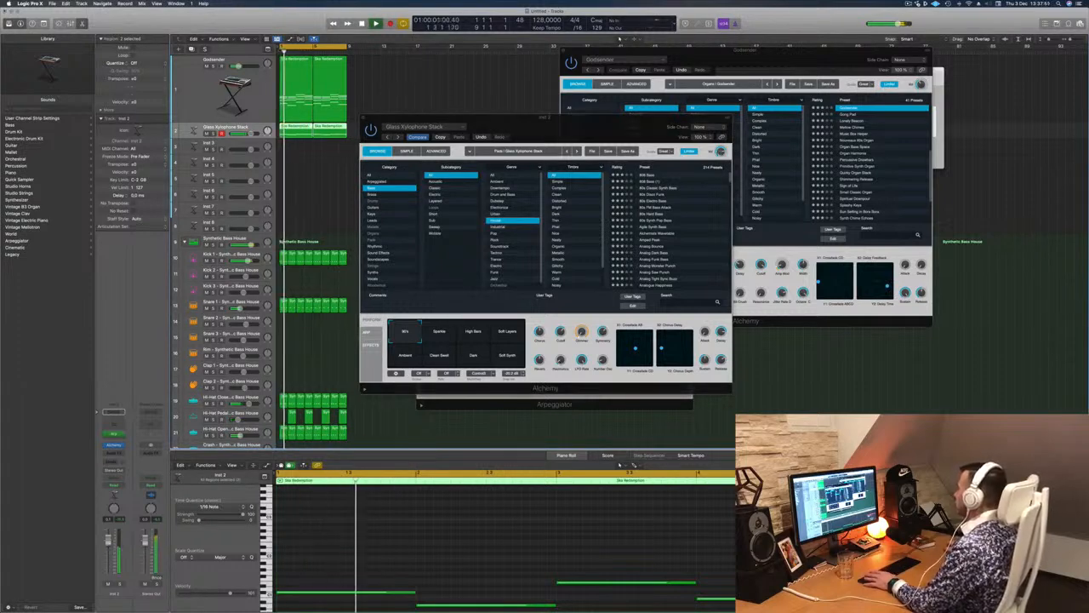
pyautogui.moveTo(627, 114); pyautogui.dragTo(655, 126)
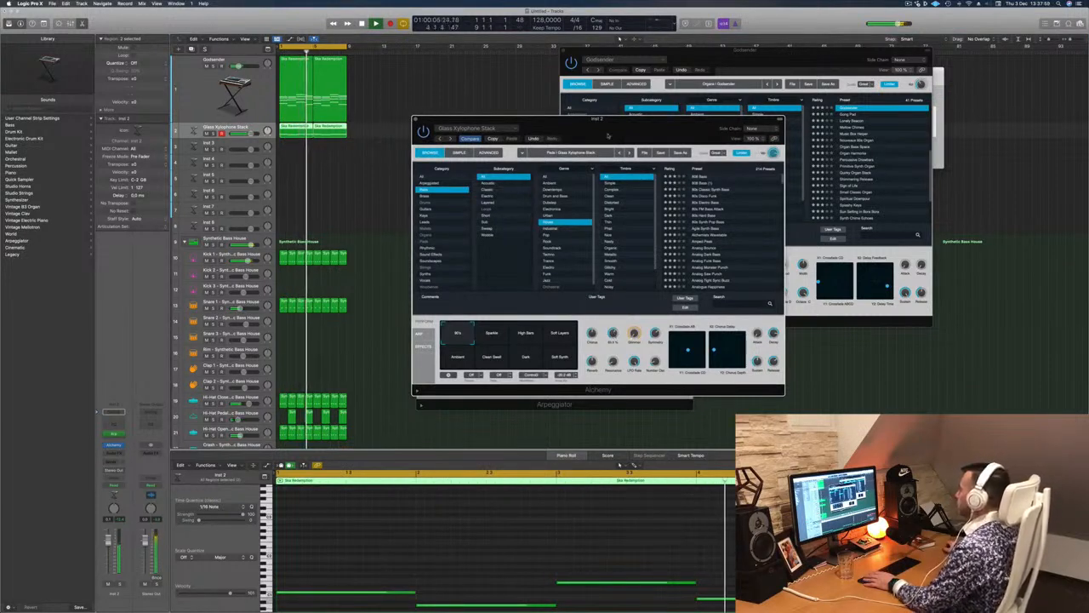
pyautogui.moveTo(478, 123); pyautogui.dragTo(427, 159)
pyautogui.click(363, 157)
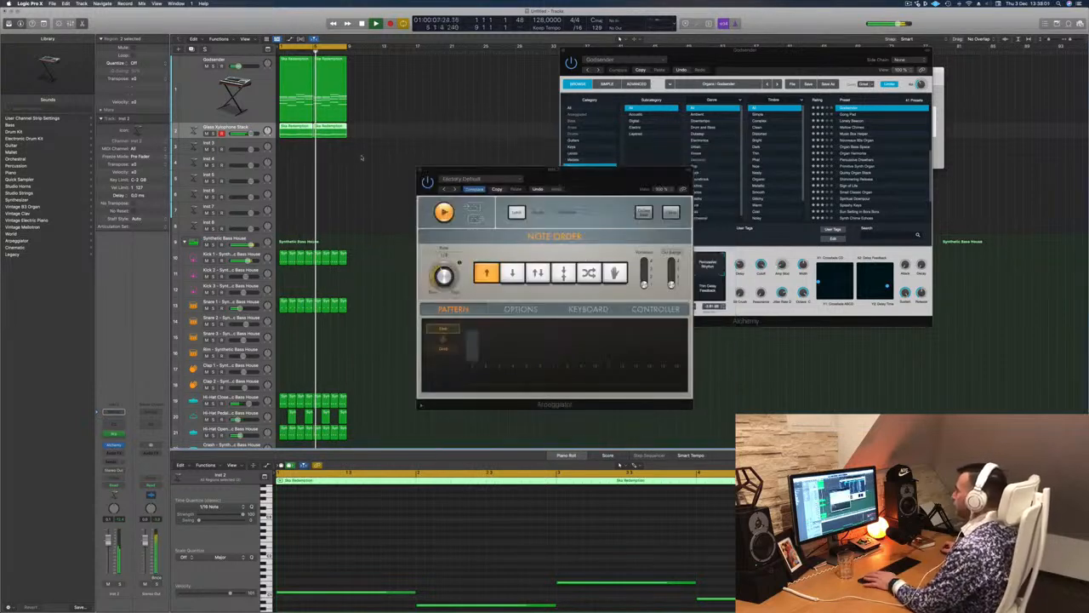
# Mute the Godsender track and move the Arpeggiator window away from the regions.
pyautogui.press('Up')
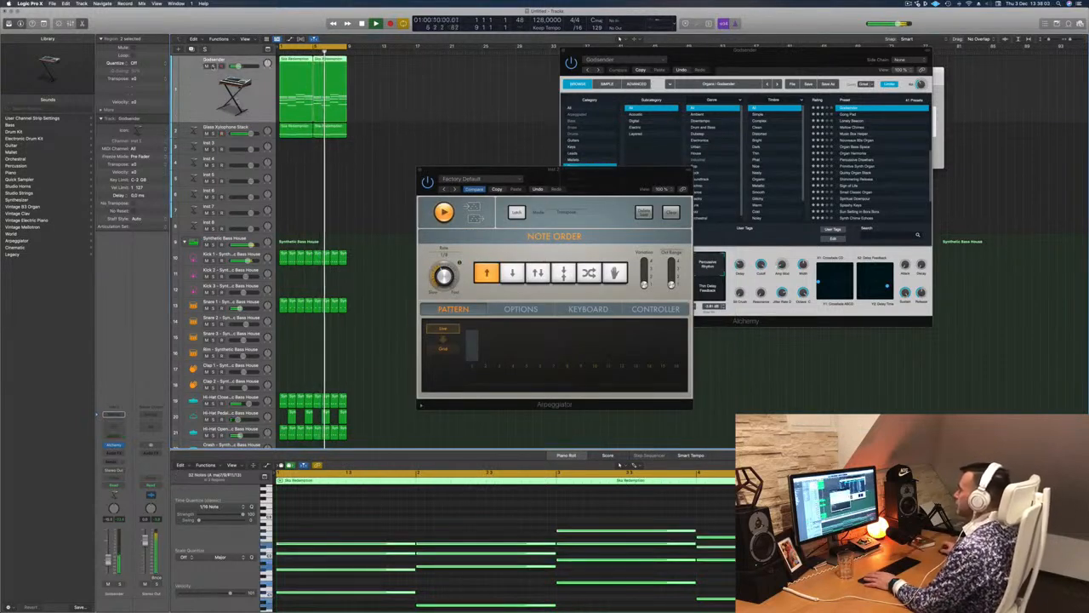
pyautogui.click(206, 67)
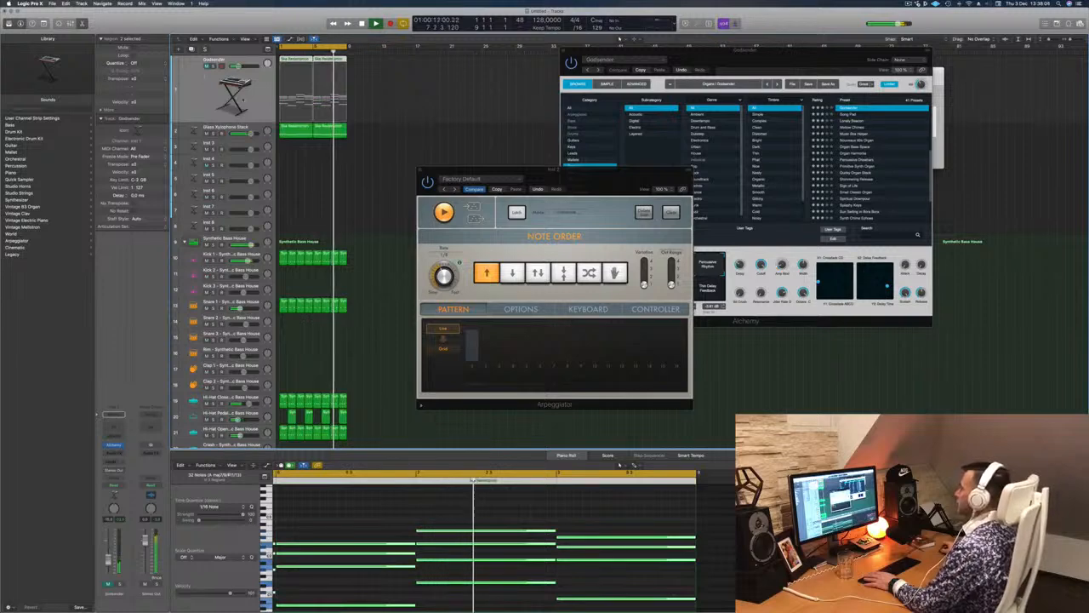
pyautogui.moveTo(571, 171); pyautogui.dragTo(876, 157)
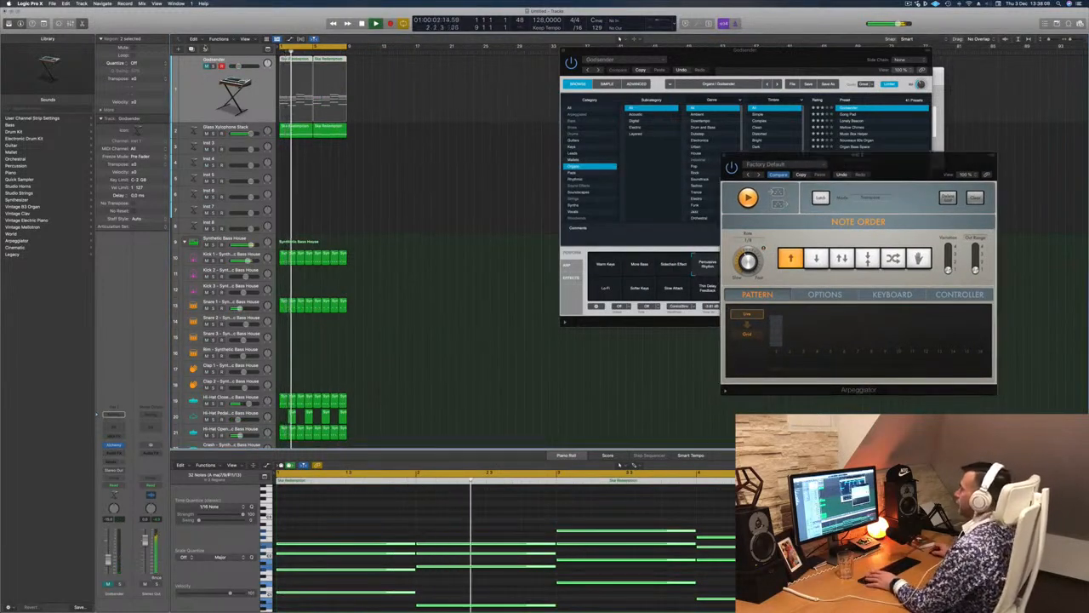
# Duplicate the Godsender track with its settings and copy both chord regions onto the new track.
pyautogui.press('super+d')
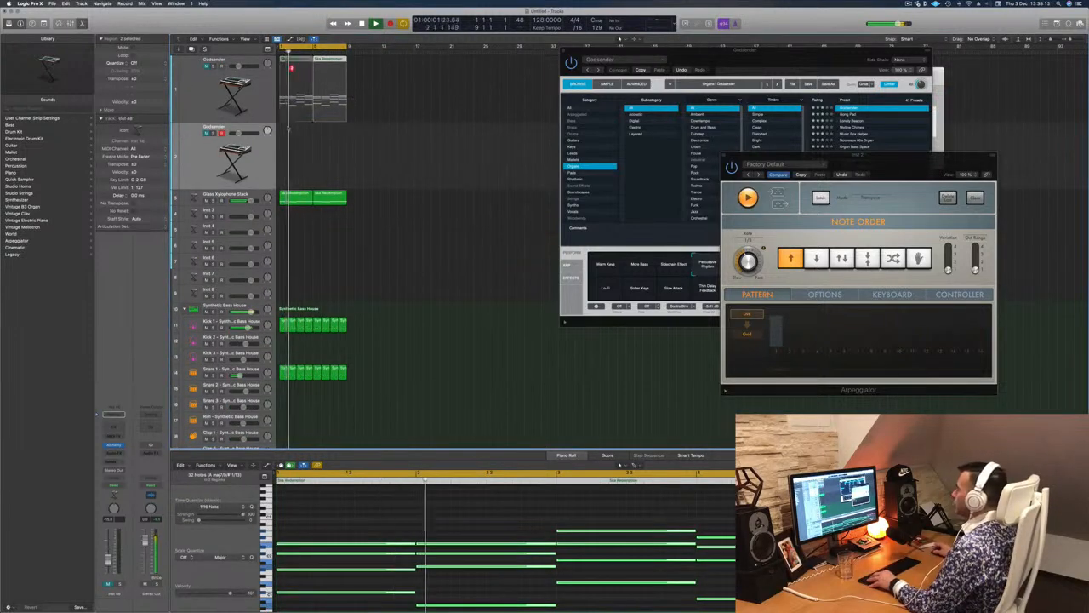
pyautogui.moveTo(295, 60); pyautogui.dragTo(296, 133)
pyautogui.press('space')
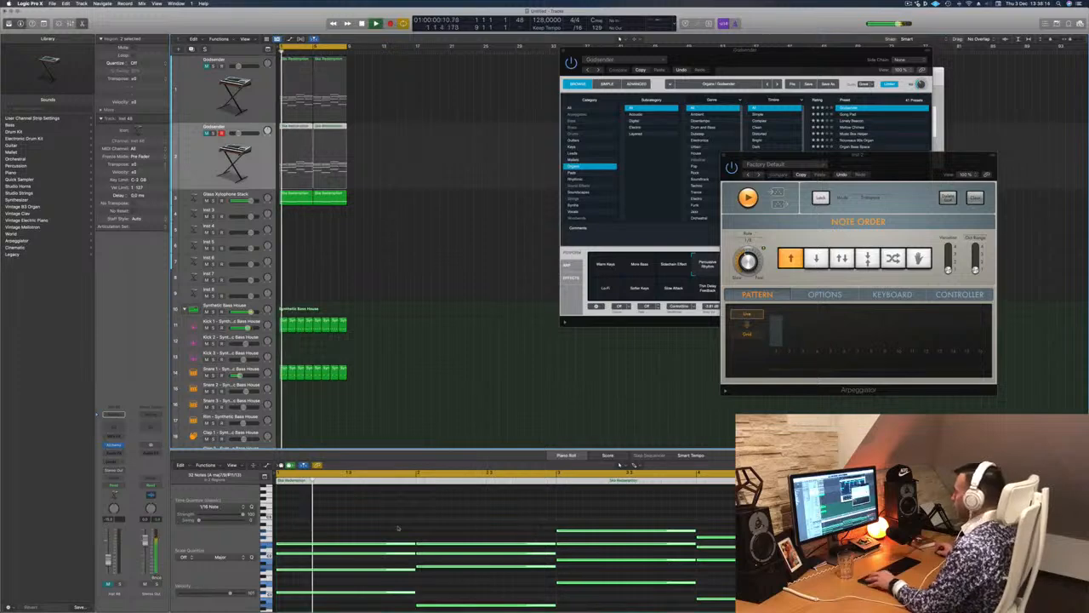
# Delete the lowest line of bass notes from both copied chord regions, keeping the upper chord notes.
pyautogui.scroll(-5, 400, 527)
pyautogui.scroll(-3, 400, 529)
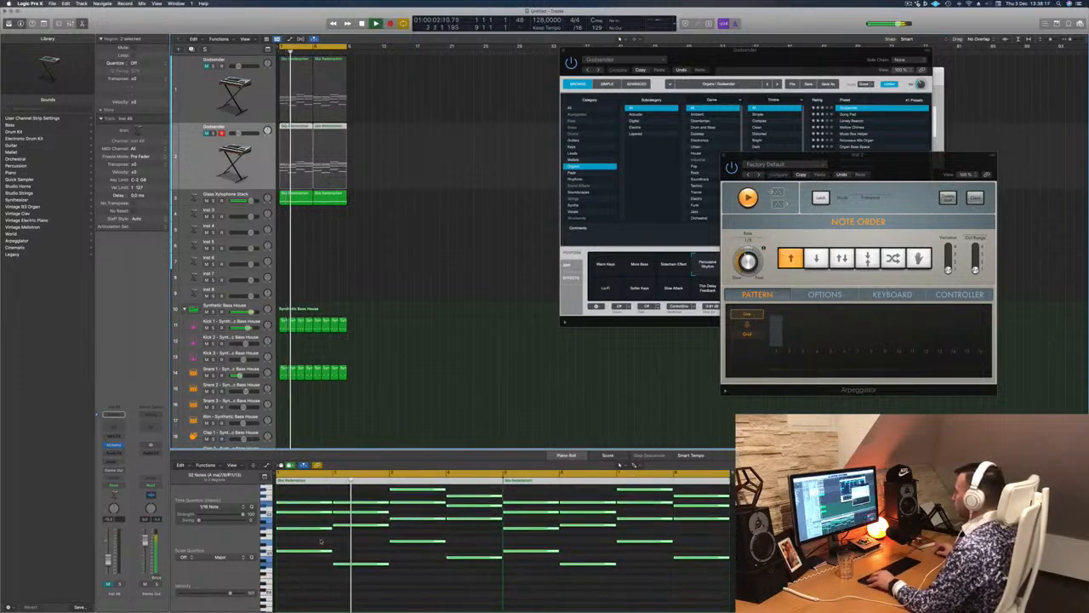
pyautogui.moveTo(320, 540); pyautogui.dragTo(716, 583)
pyautogui.press('Delete')
pyautogui.press('Return')
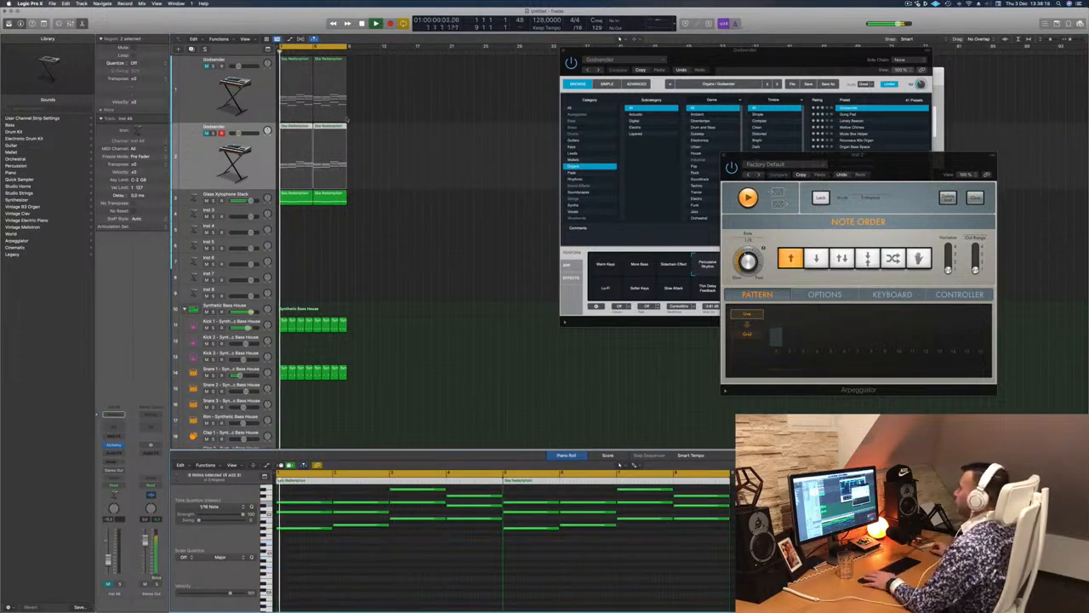
# Unmute the duplicated Godsender track and play the loop from the start.
pyautogui.click(234, 162)
pyautogui.press('Return')
pyautogui.press('m')
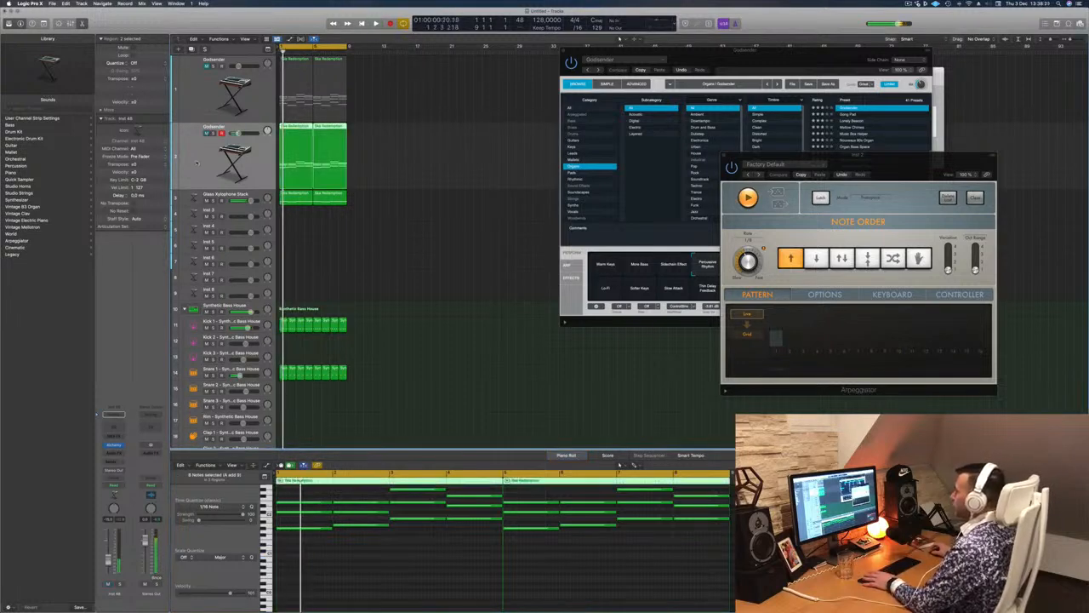
pyautogui.press('Return')
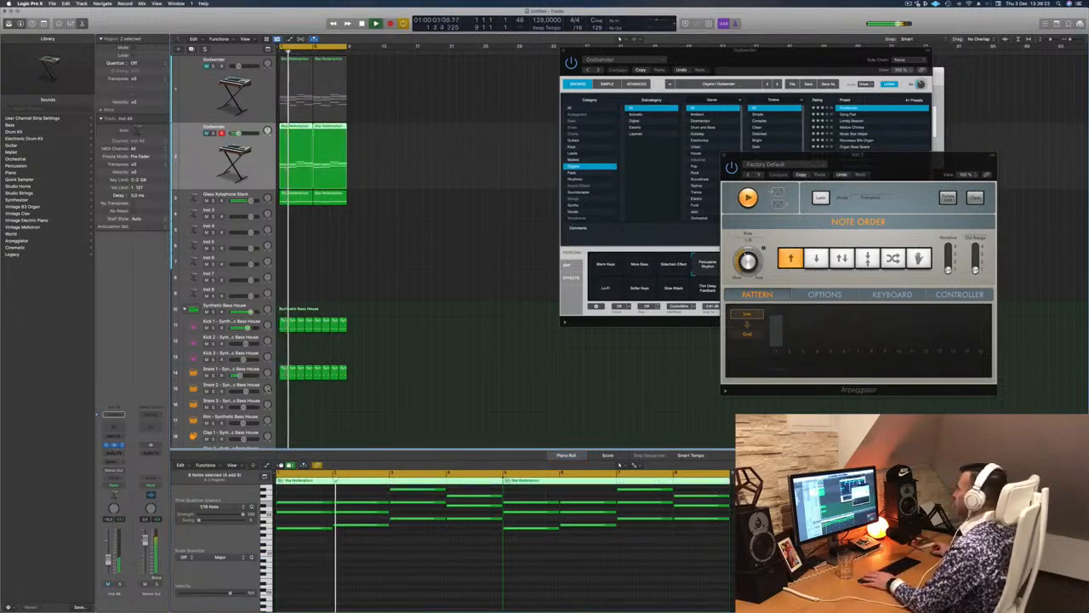
# Open Alchemy on the duplicated track, filter its presets to the Pads category and load Aquatic Symphony.
pyautogui.click(114, 445)
pyautogui.moveTo(547, 98); pyautogui.dragTo(562, 115)
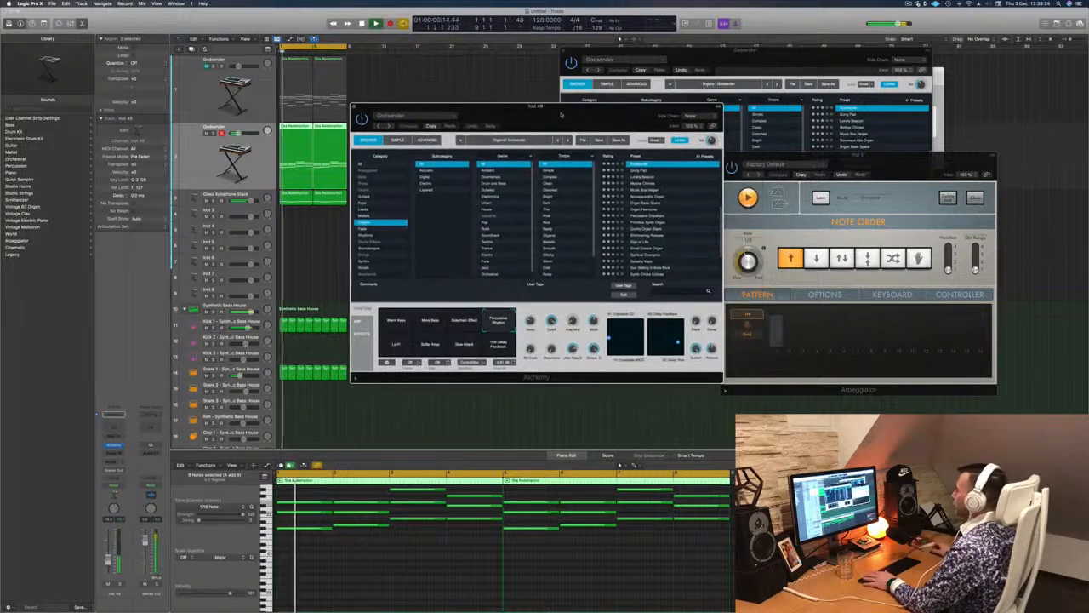
pyautogui.click(374, 228)
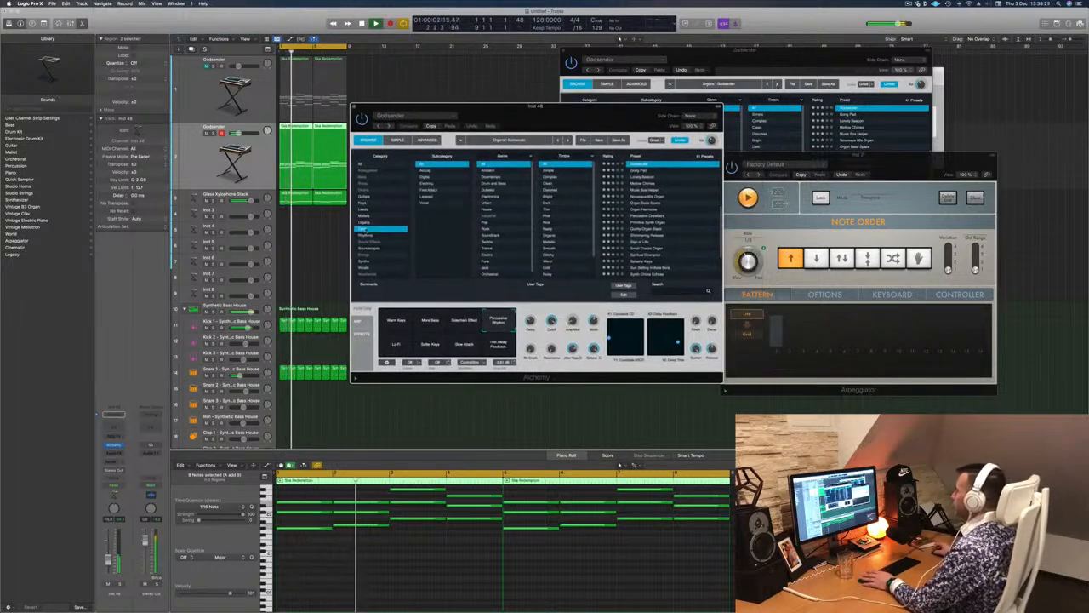
pyautogui.scroll(-5, 658, 217)
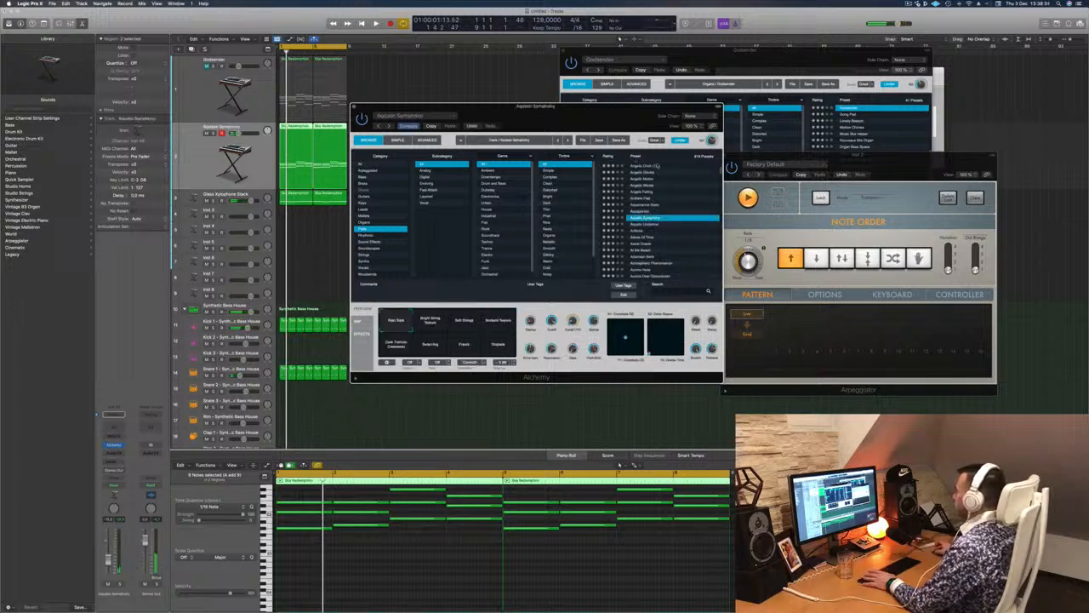
pyautogui.moveTo(573, 113); pyautogui.dragTo(607, 102)
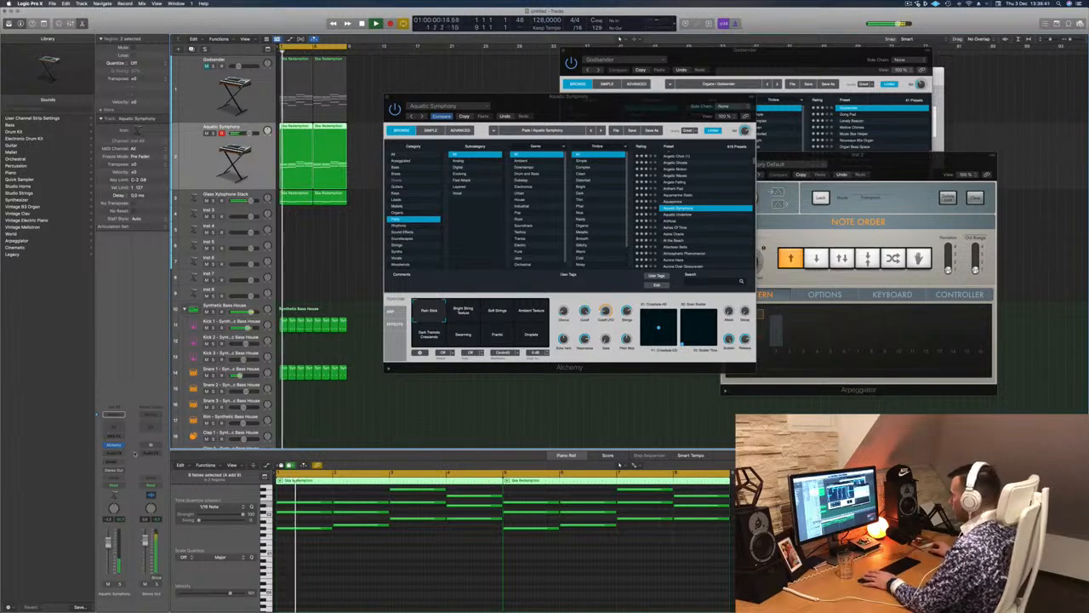
# Load the At the Beach preset in the pad track's Alchemy and transpose all of the track's notes up an octave.
pyautogui.press('space')
pyautogui.click(674, 239)
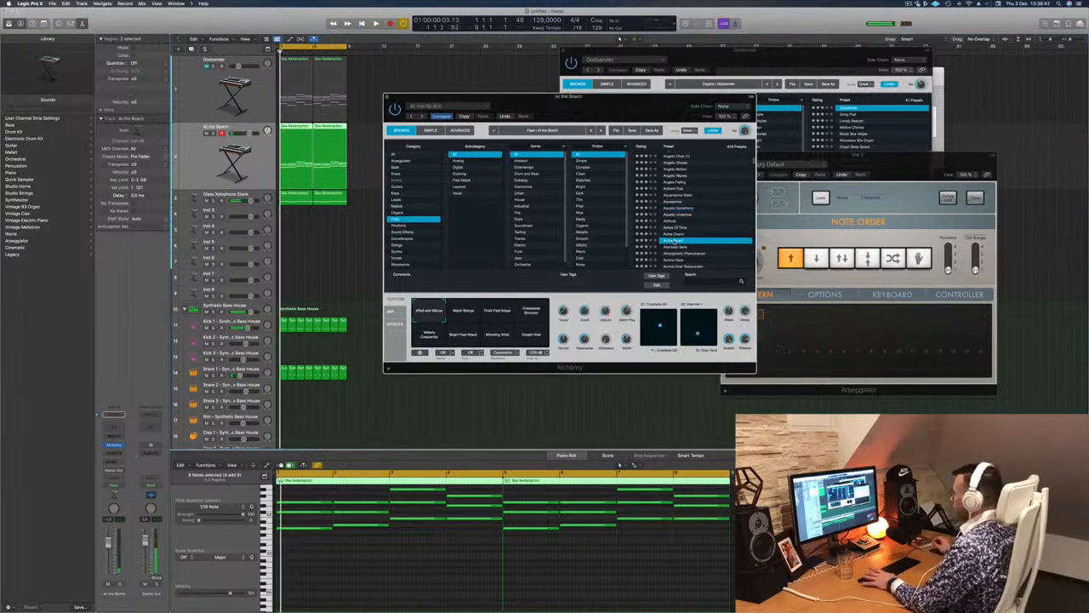
pyautogui.press('space')
pyautogui.moveTo(640, 103); pyautogui.dragTo(713, 99)
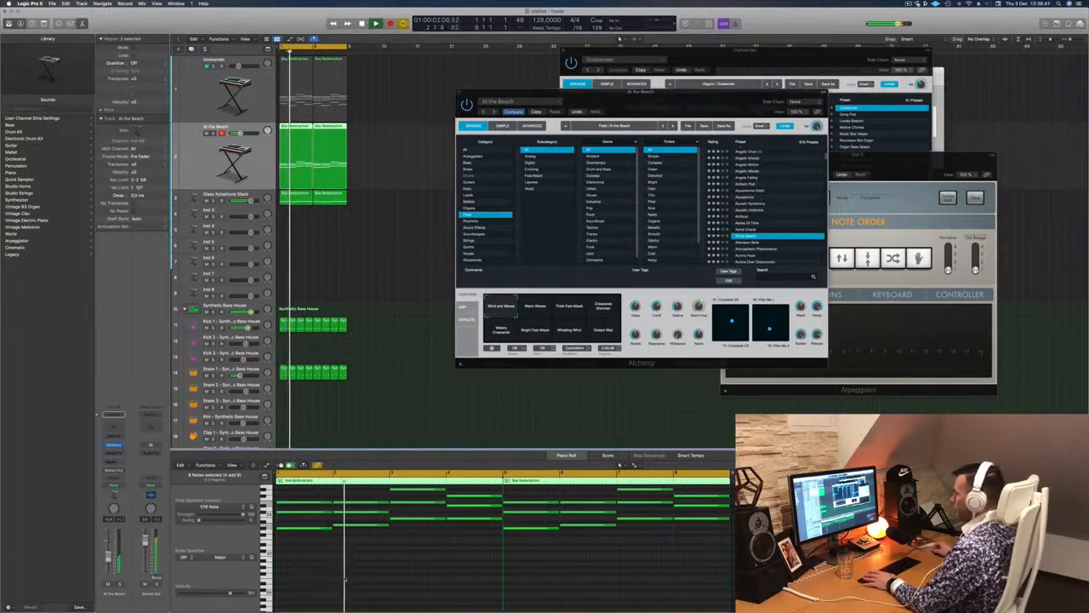
pyautogui.press('super+a')
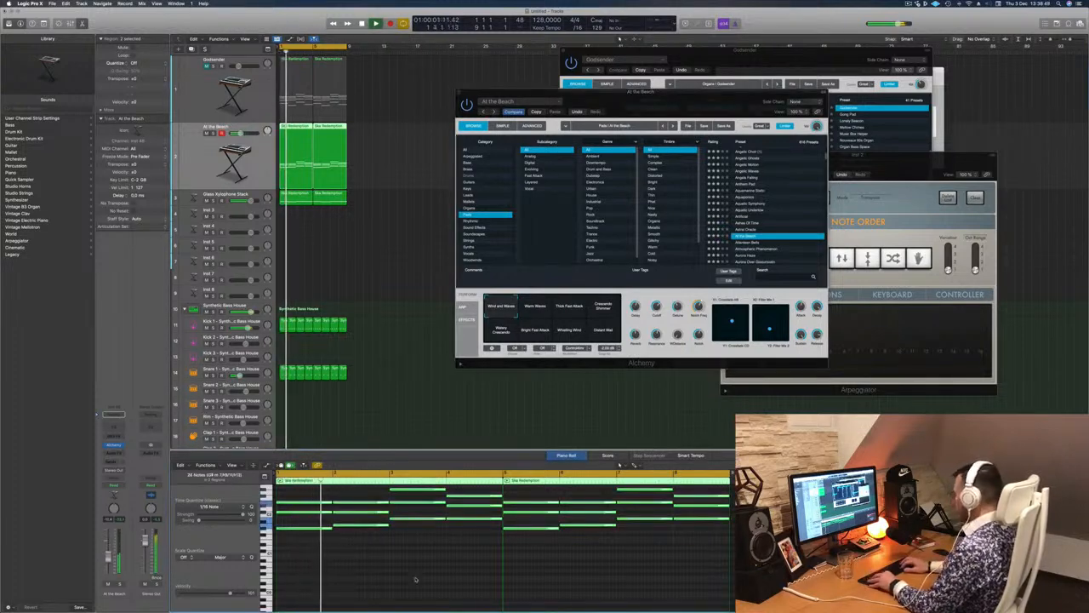
pyautogui.press('BackSpace')
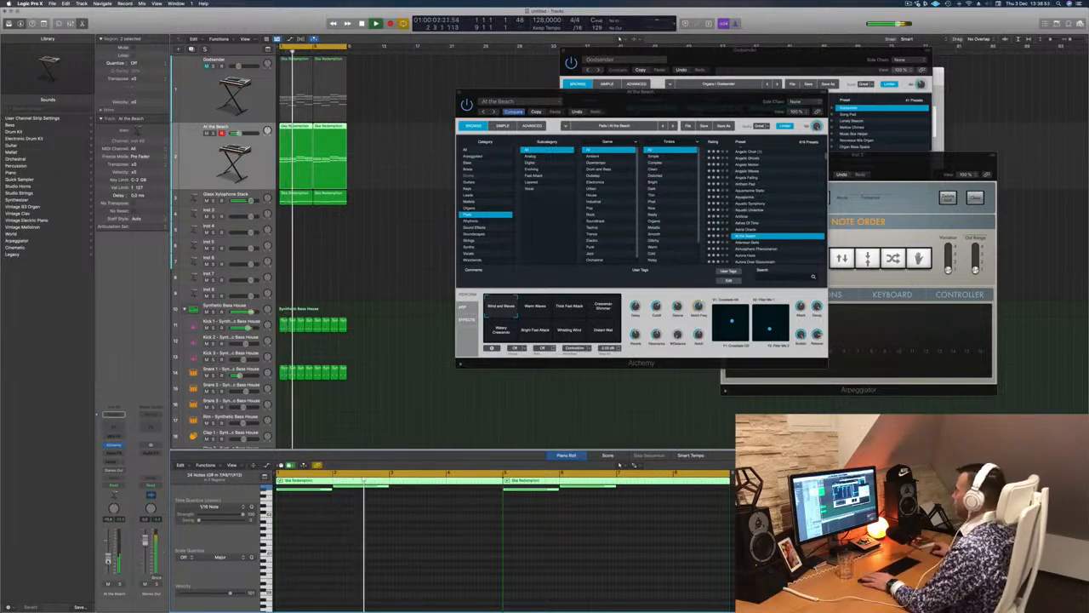
# Audition At the Beach's performance snapshots during playback, select Thick Fast Attack and close Alchemy.
pyautogui.moveTo(688, 102); pyautogui.dragTo(685, 133)
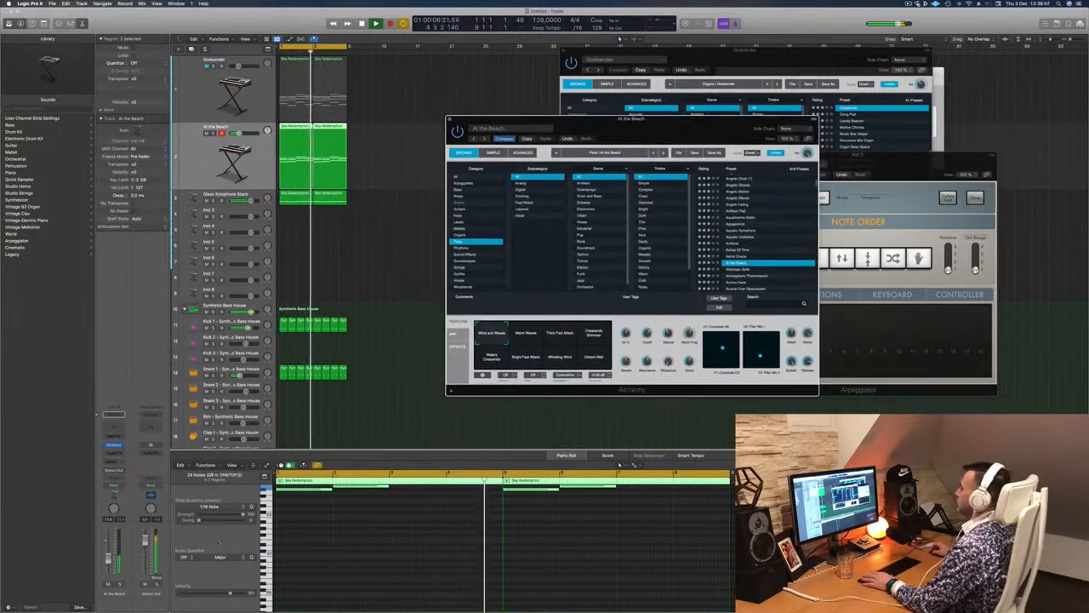
pyautogui.click(532, 334)
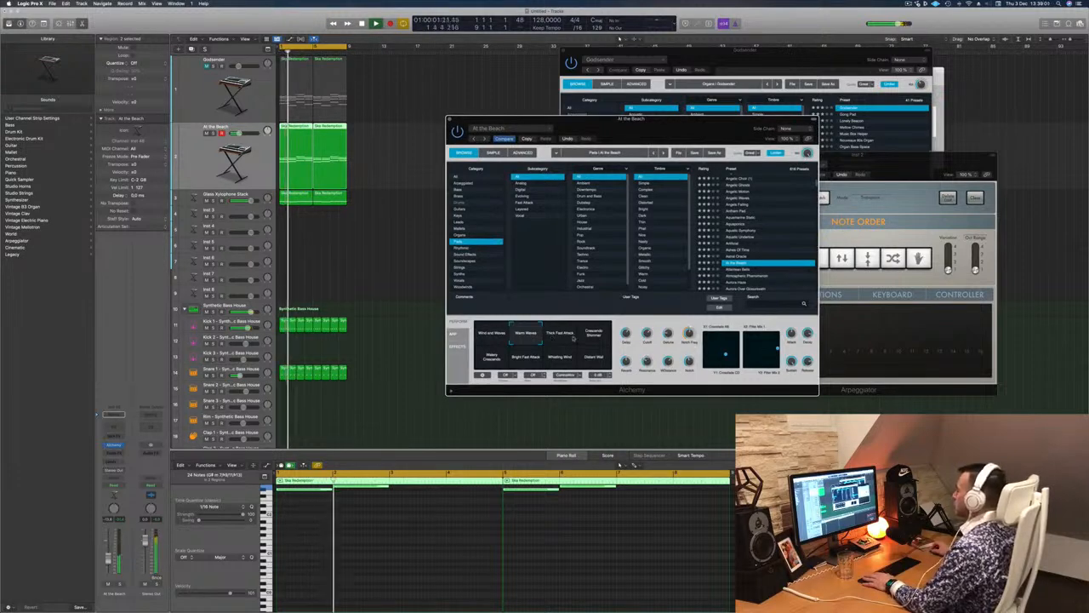
pyautogui.click(559, 335)
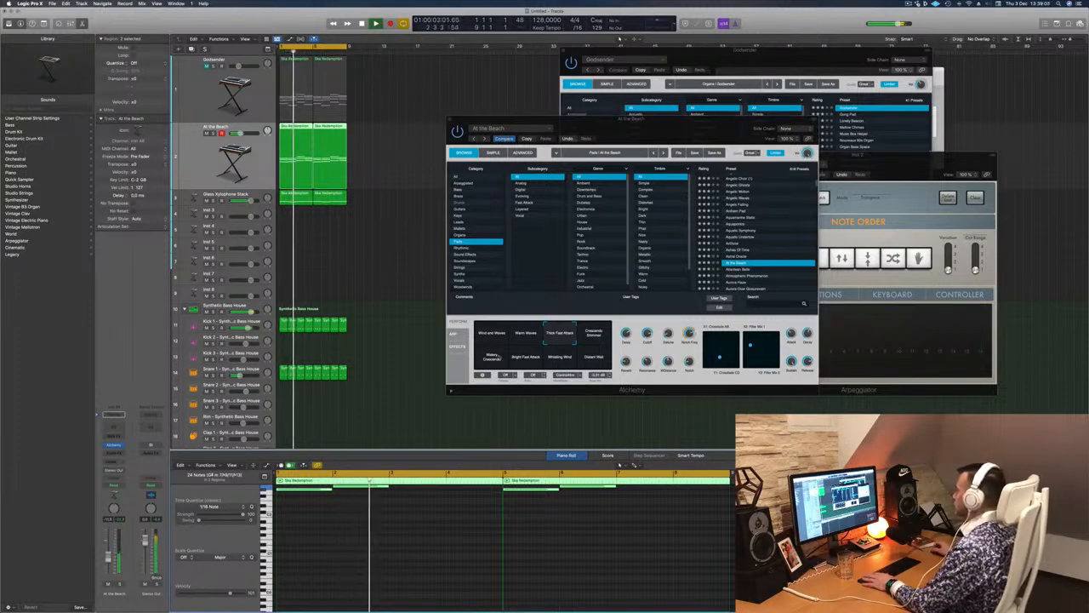
pyautogui.moveTo(674, 128); pyautogui.dragTo(654, 155)
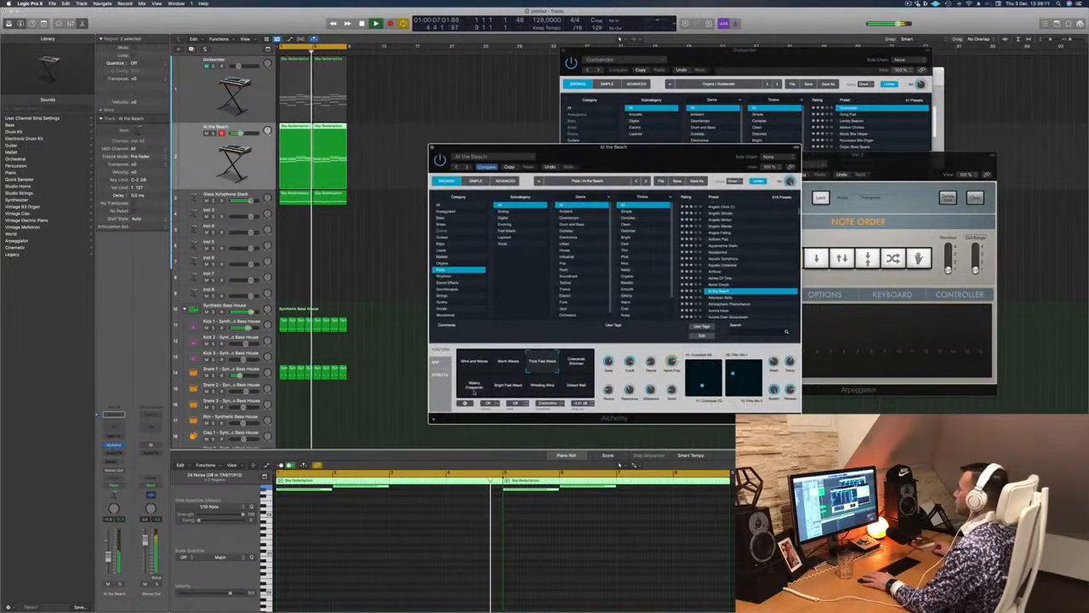
pyautogui.click(474, 392)
pyautogui.click(511, 391)
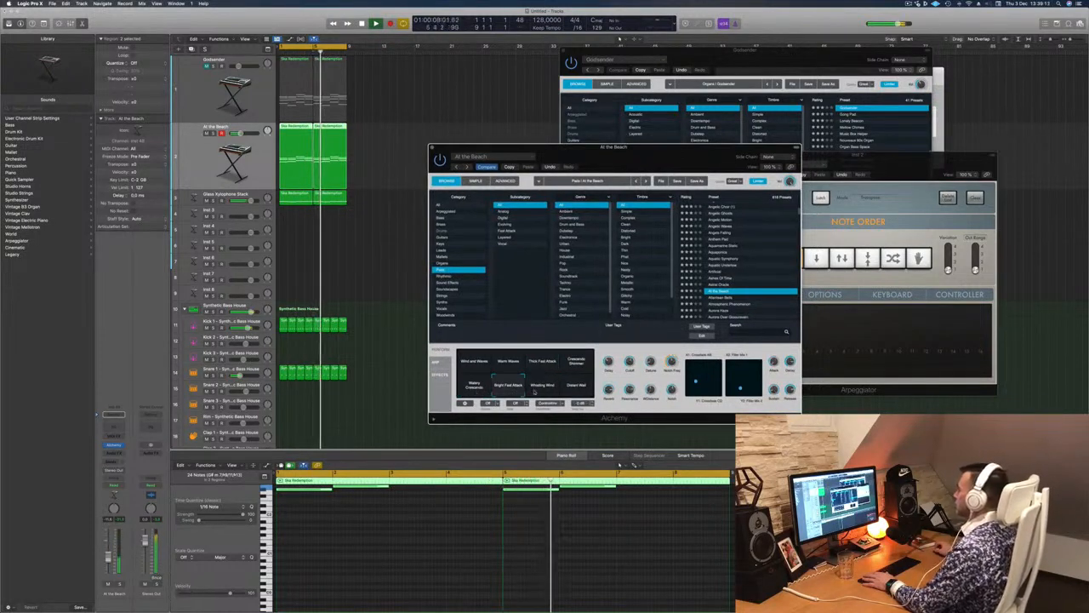
pyautogui.click(541, 390)
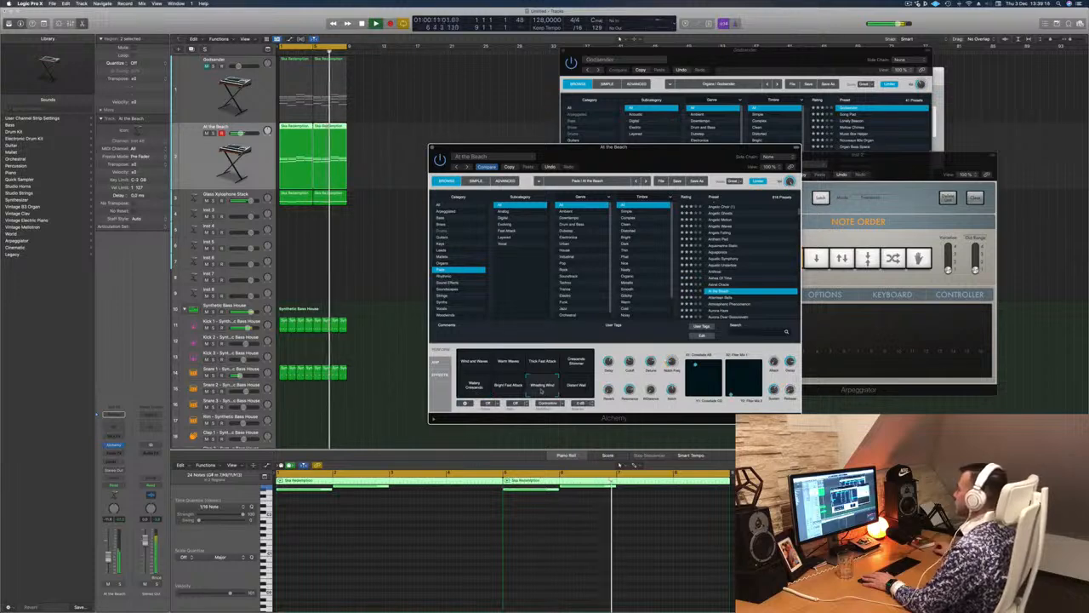
pyautogui.click(570, 361)
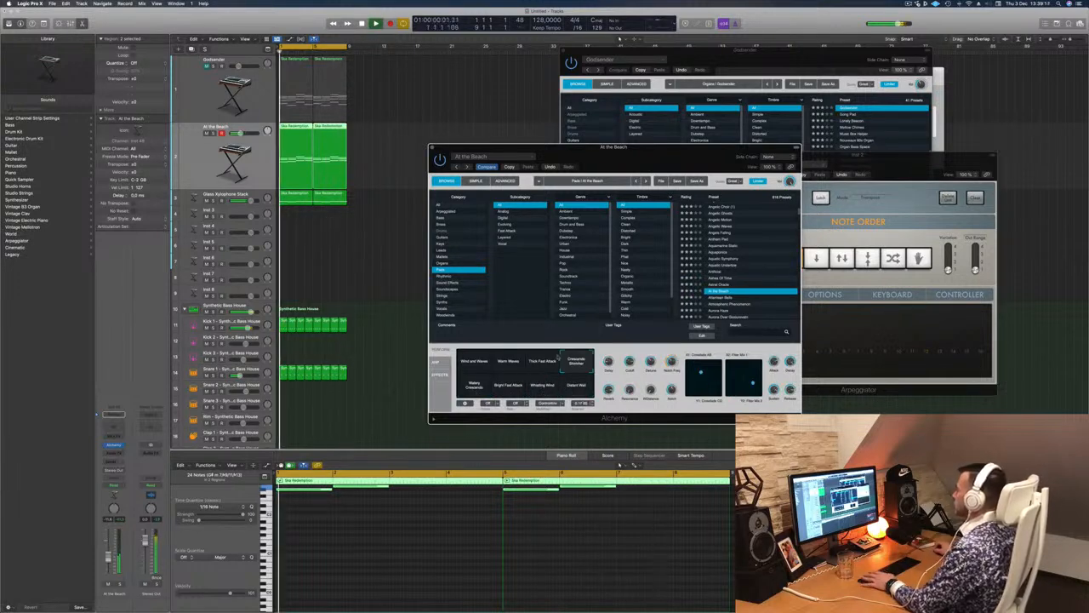
pyautogui.click(542, 363)
pyautogui.click(481, 362)
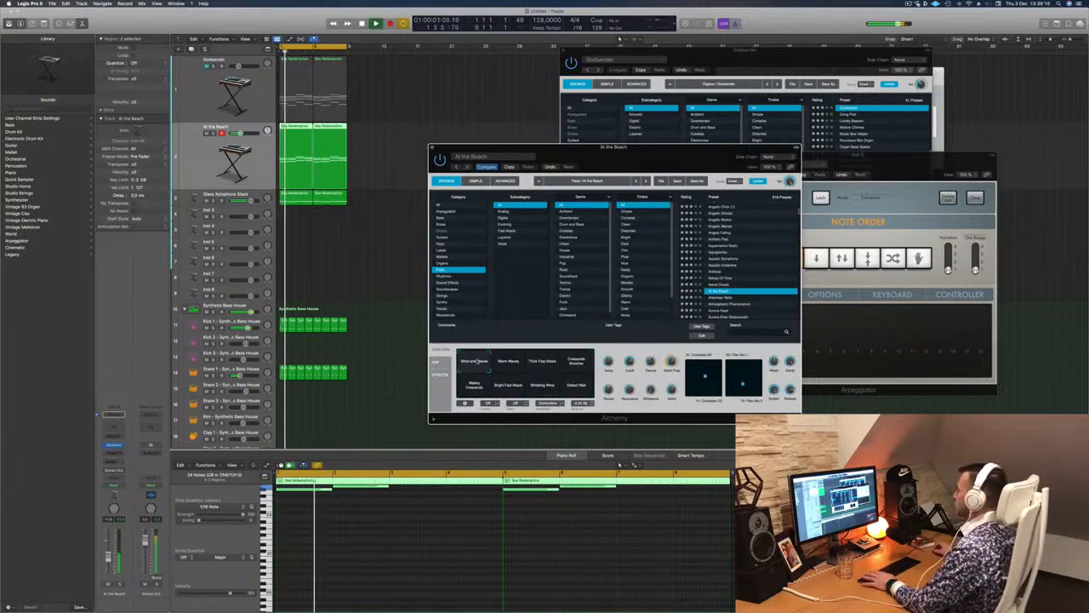
pyautogui.click(541, 363)
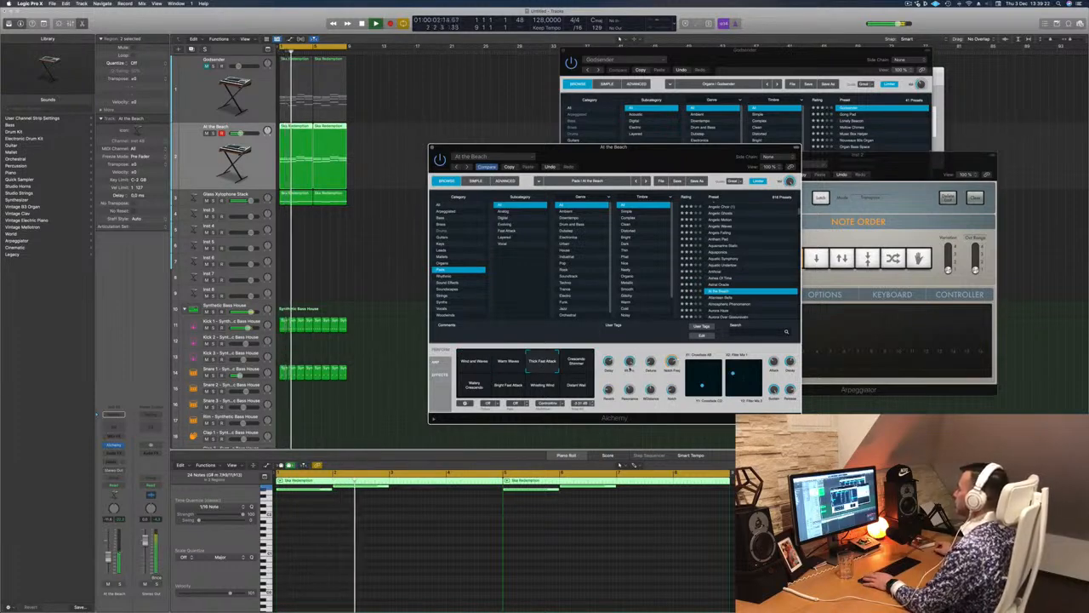
pyautogui.moveTo(429, 151); pyautogui.dragTo(451, 151)
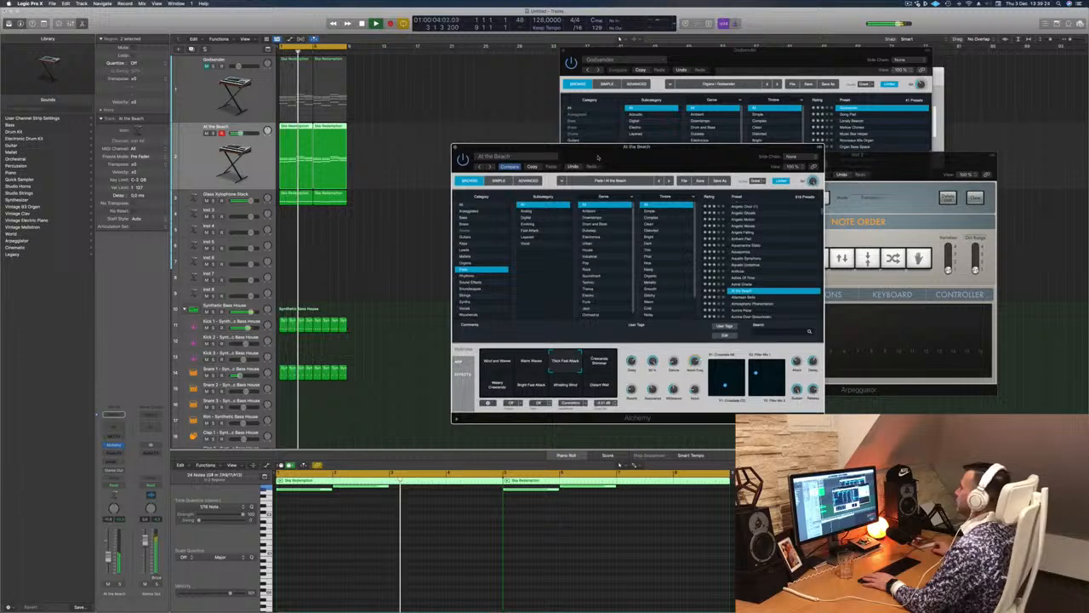
pyautogui.click(456, 147)
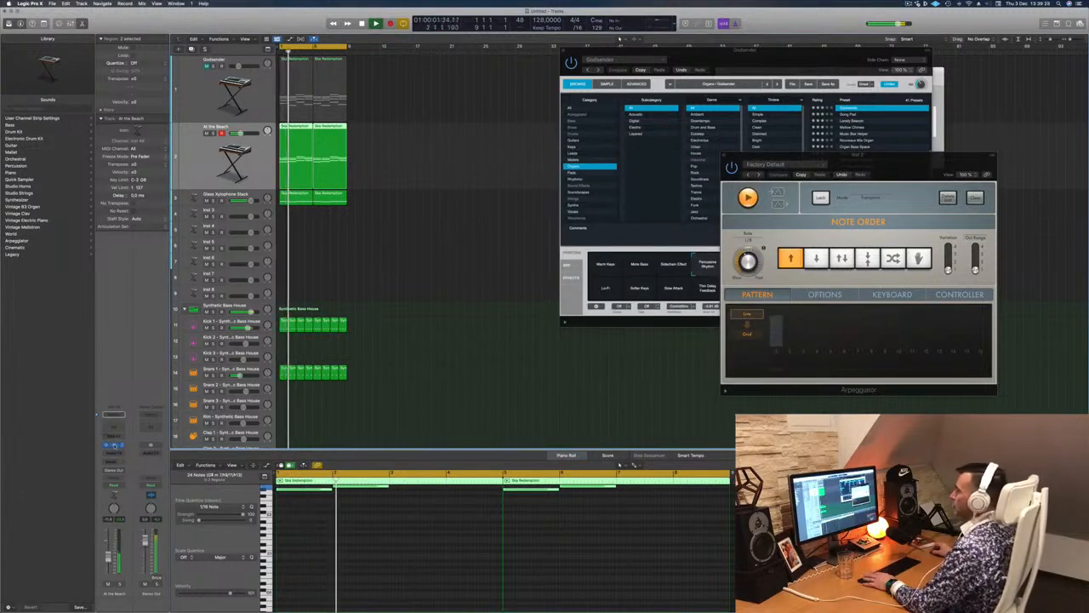
# Add a Channel EQ to the At the Beach track and roll off its low frequencies with the low-cut band.
pyautogui.click(115, 445)
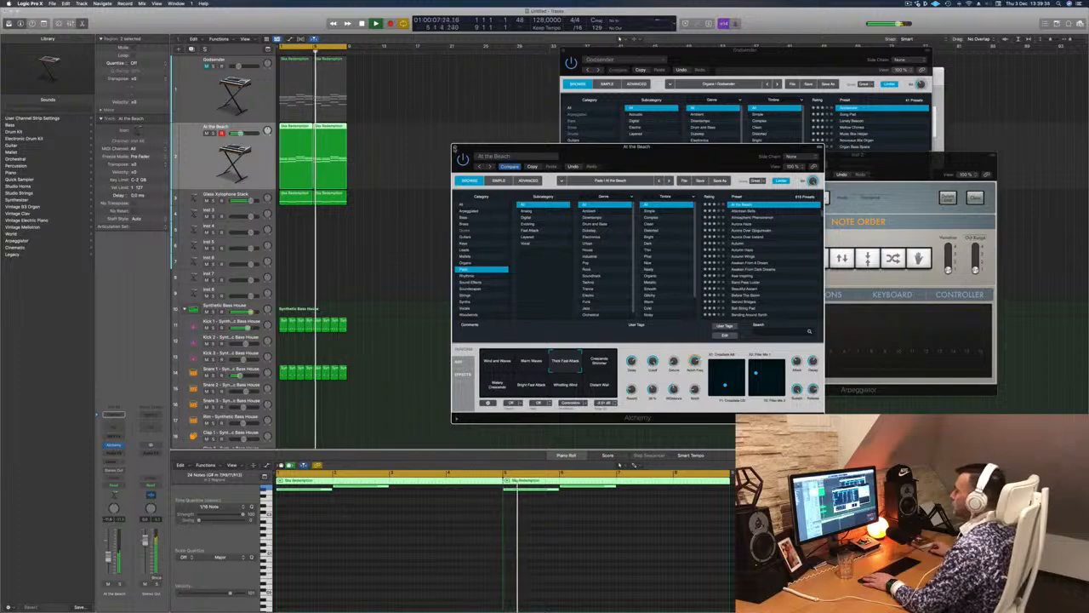
pyautogui.click(116, 427)
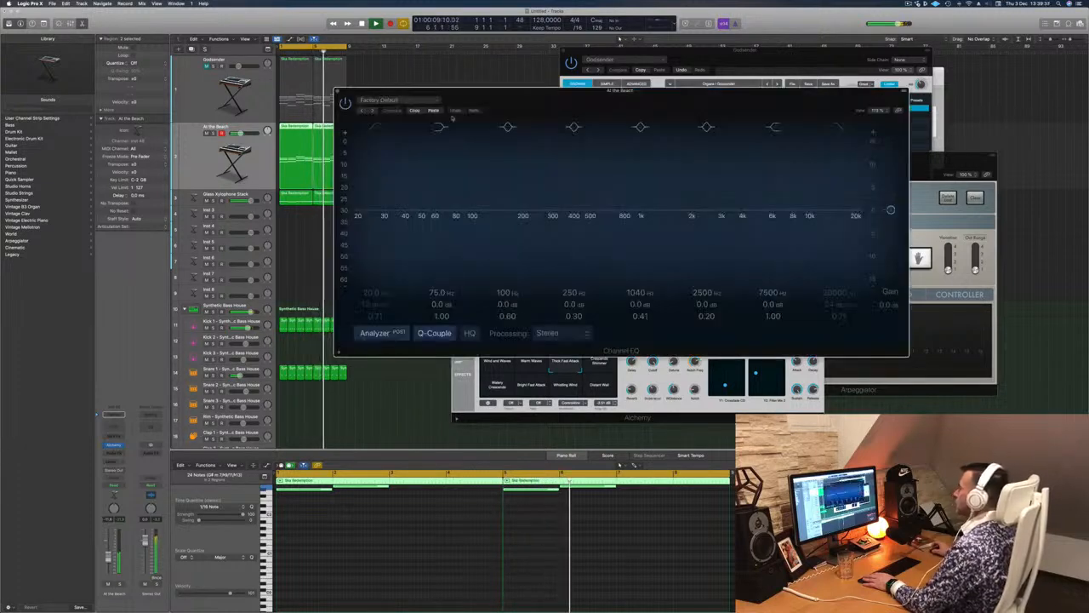
pyautogui.moveTo(372, 129)
pyautogui.mouseDown()
pyautogui.moveTo(464, 179)
pyautogui.moveTo(556, 200)
pyautogui.mouseUp()
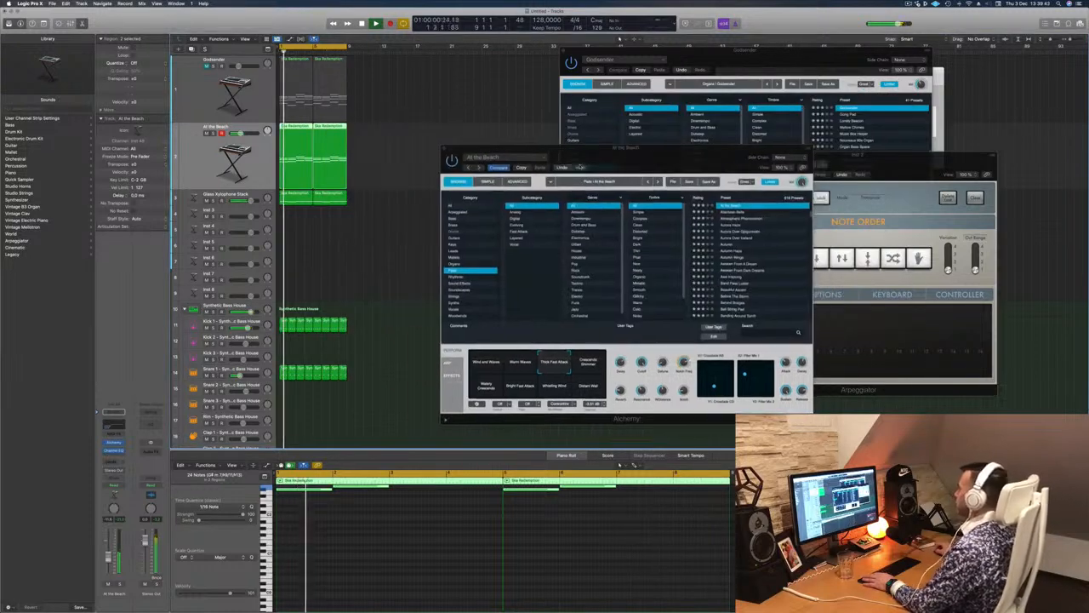
pyautogui.click(360, 159)
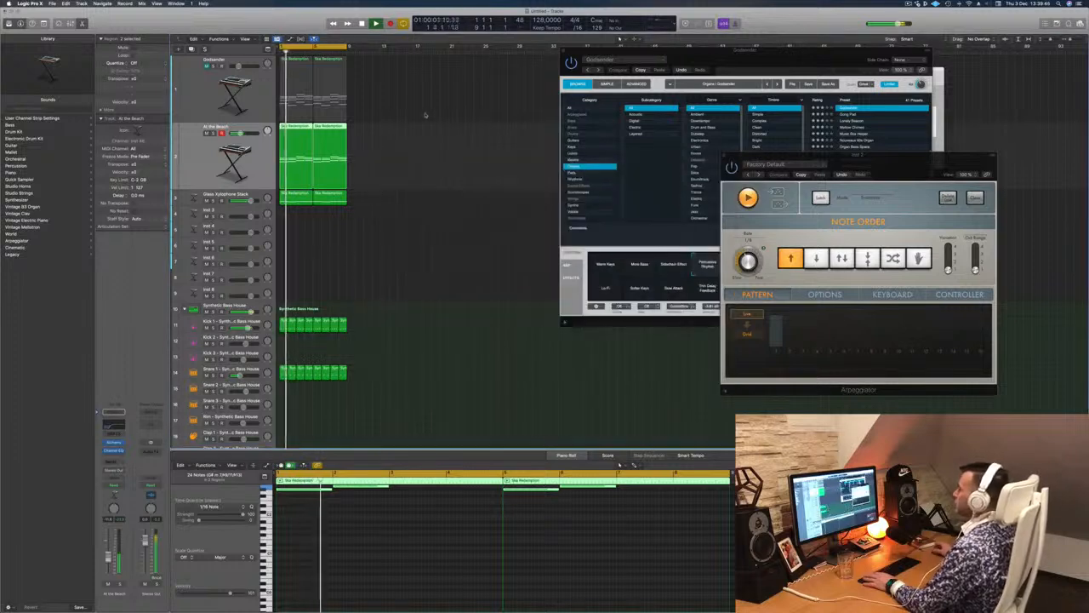
# Duplicate the Godsender track with its settings and copy the first chord region onto the new track.
pyautogui.click(232, 77)
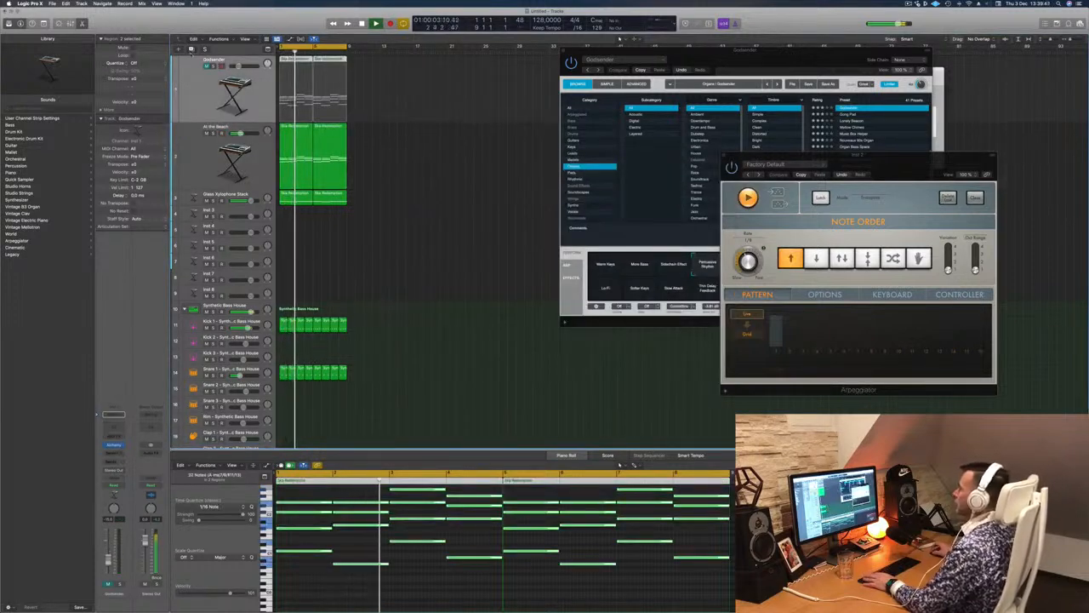
pyautogui.press('super+d')
pyautogui.click(295, 85)
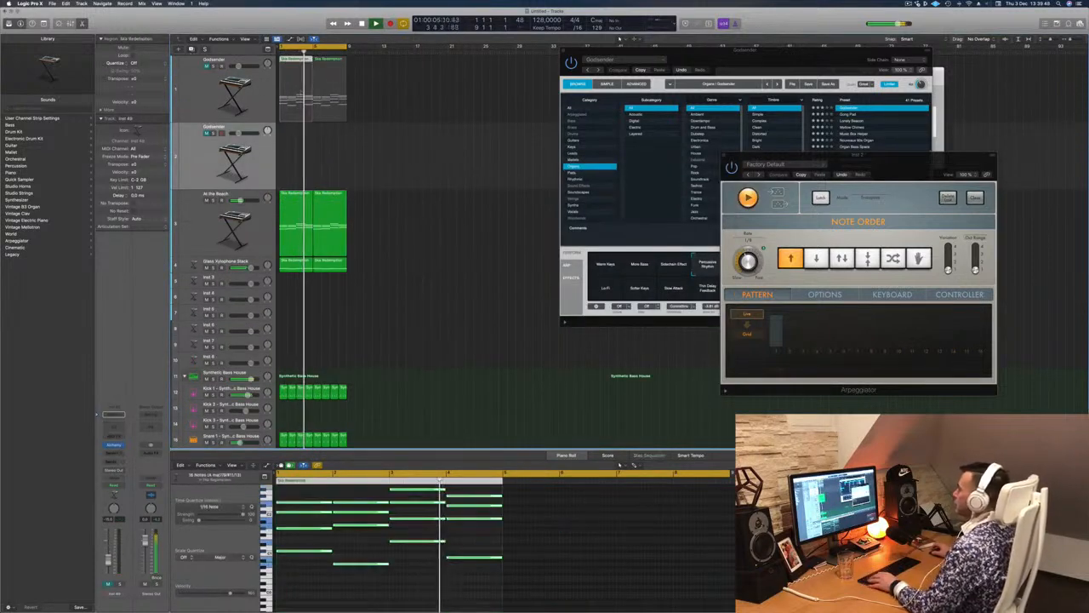
pyautogui.press('space')
pyautogui.moveTo(292, 61); pyautogui.dragTo(287, 143)
# Shorten all chord notes in the copied region to brief stabs at the start of each bar.
pyautogui.scroll(2, 315, 503)
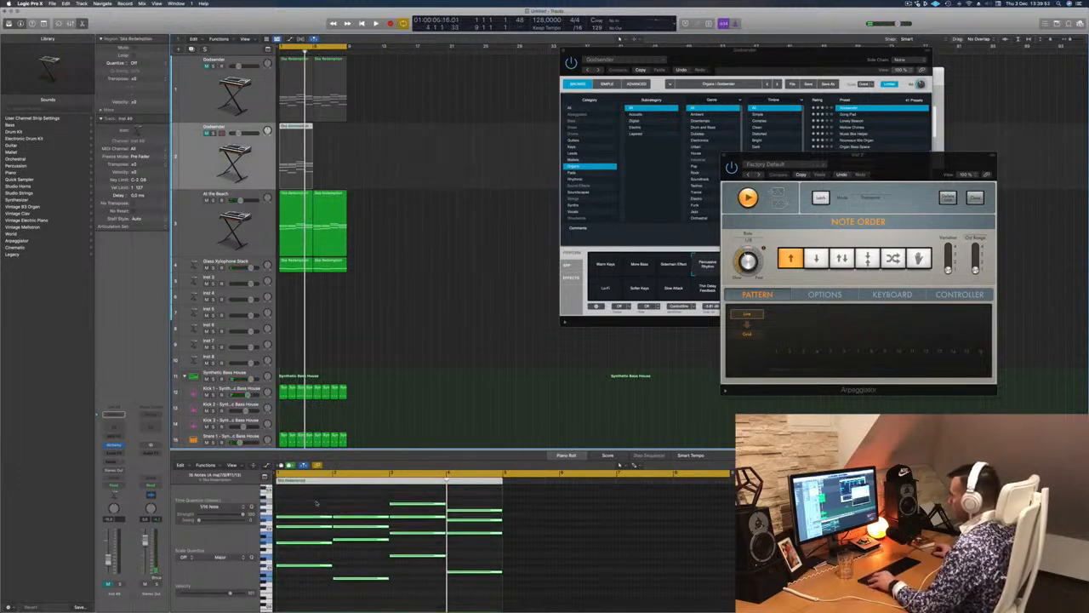
pyautogui.moveTo(315, 498); pyautogui.dragTo(448, 578)
pyautogui.scroll(8, 335, 562)
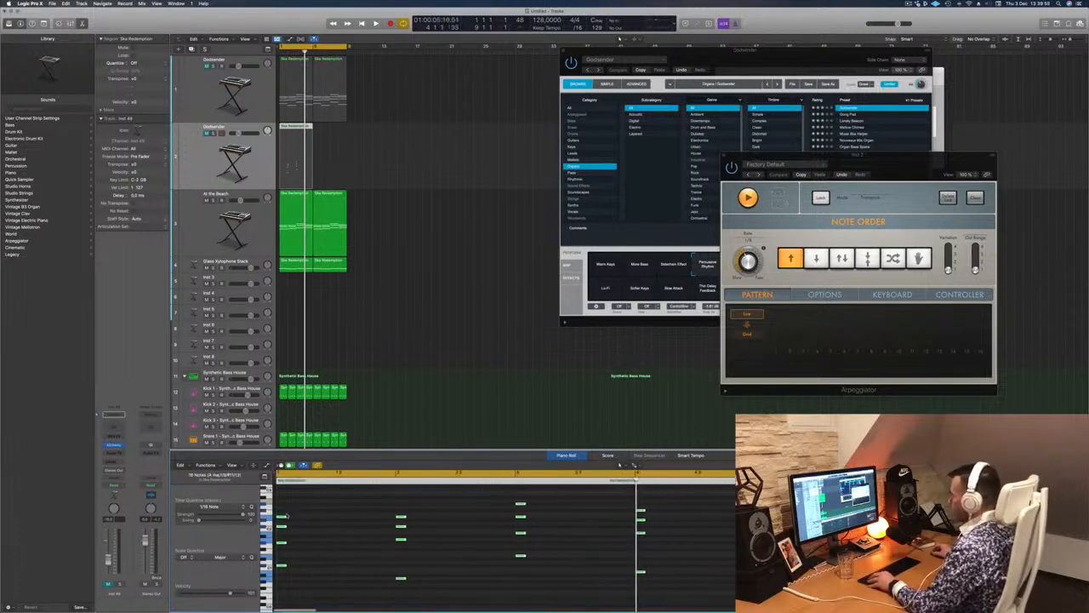
# Copy the chord stabs at regular intervals so they repeat through every bar of the region.
pyautogui.moveTo(282, 516); pyautogui.dragTo(306, 520)
pyautogui.press('space')
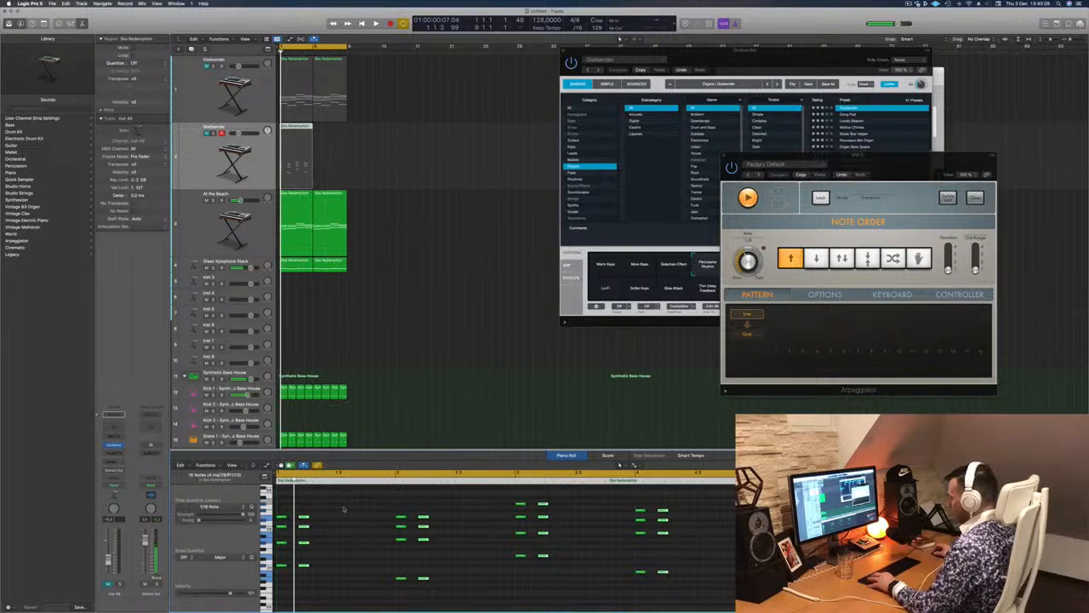
pyautogui.moveTo(304, 518); pyautogui.dragTo(371, 519)
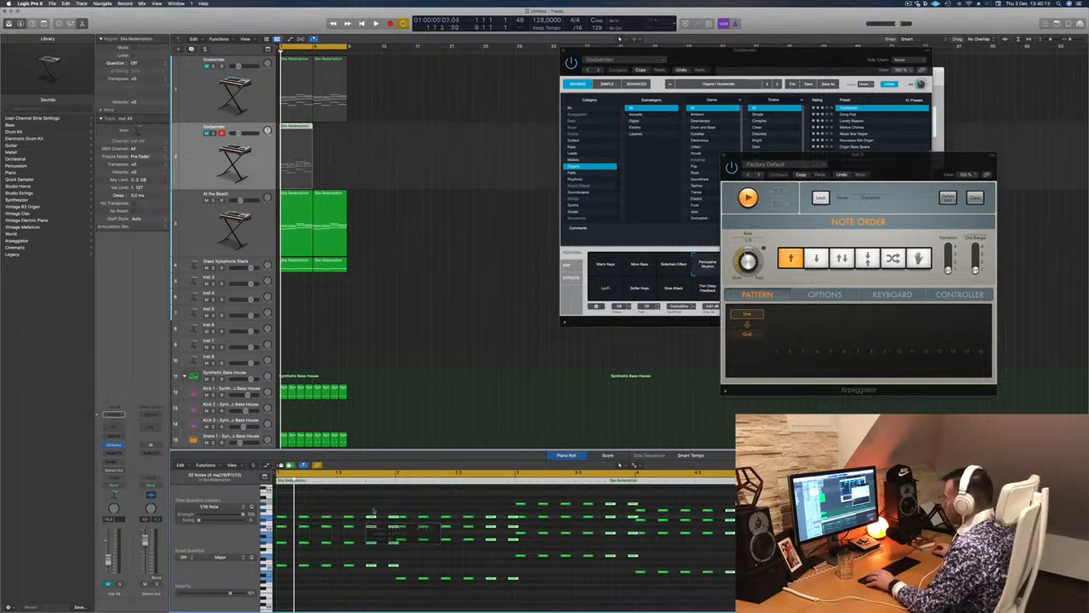
# Unmute the duplicated track and load Alchemy's Acoustic Pluck preset from all categories, filtered to the Plucked subcategory.
pyautogui.press('space')
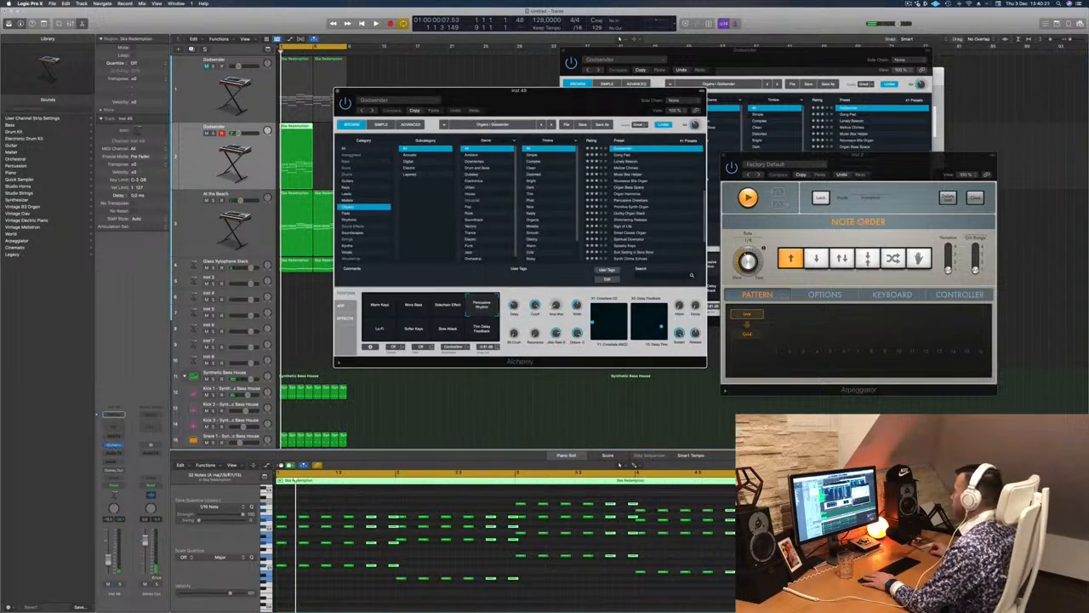
pyautogui.moveTo(524, 103); pyautogui.dragTo(611, 100)
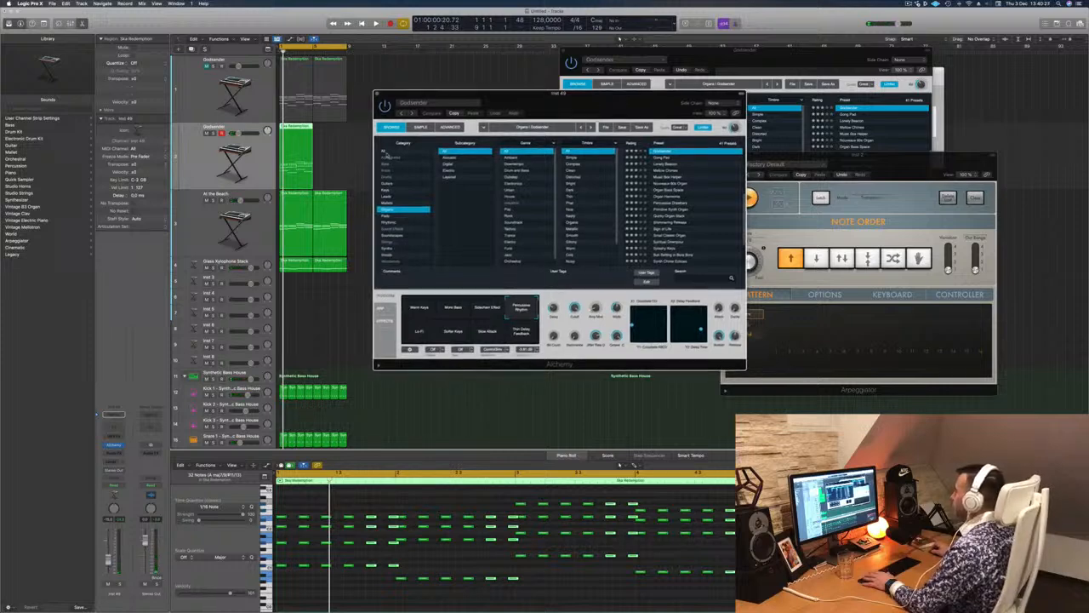
pyautogui.click(388, 152)
pyautogui.scroll(-5, 472, 206)
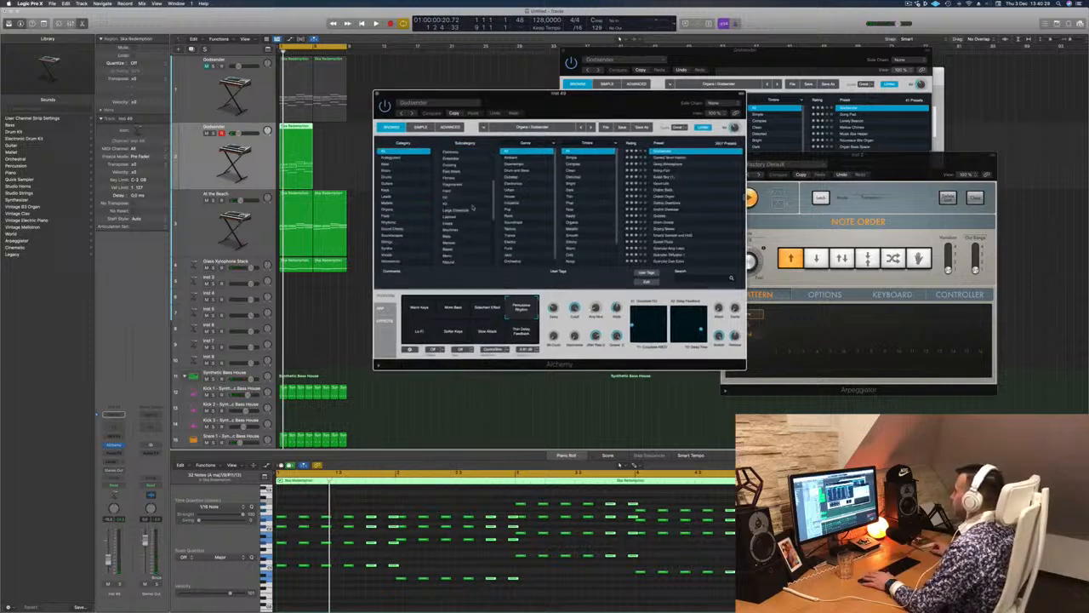
pyautogui.scroll(-5, 472, 207)
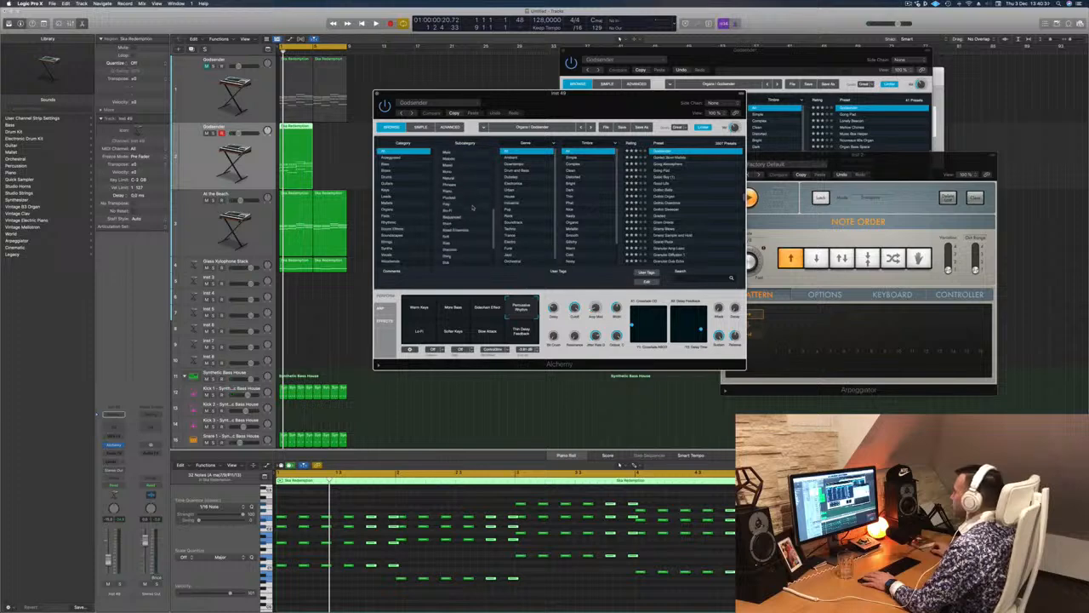
pyautogui.scroll(2, 472, 206)
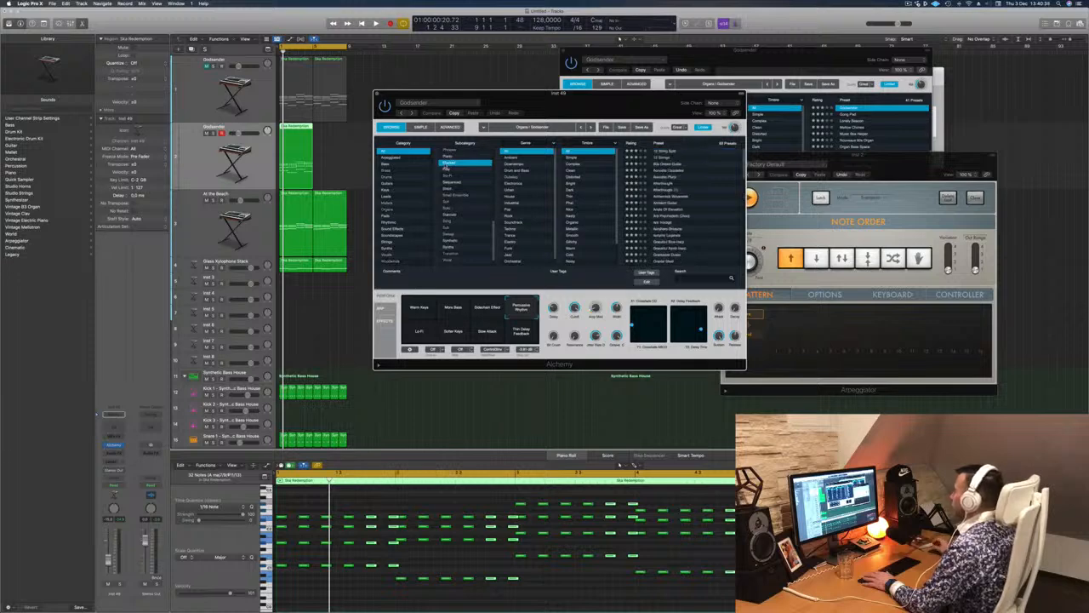
pyautogui.moveTo(557, 104); pyautogui.dragTo(621, 105)
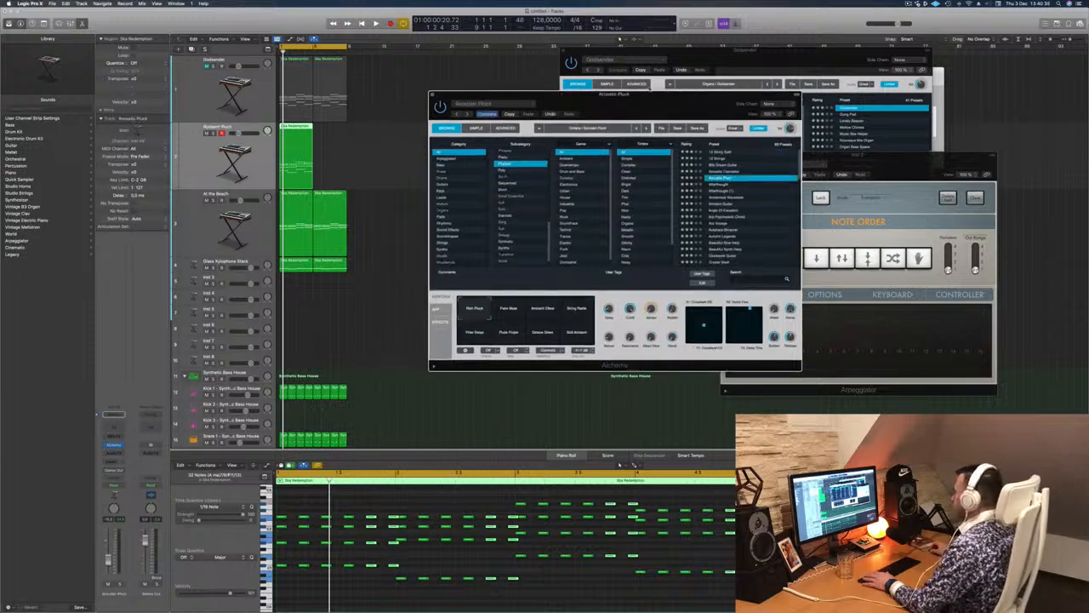
pyautogui.moveTo(655, 98); pyautogui.dragTo(684, 92)
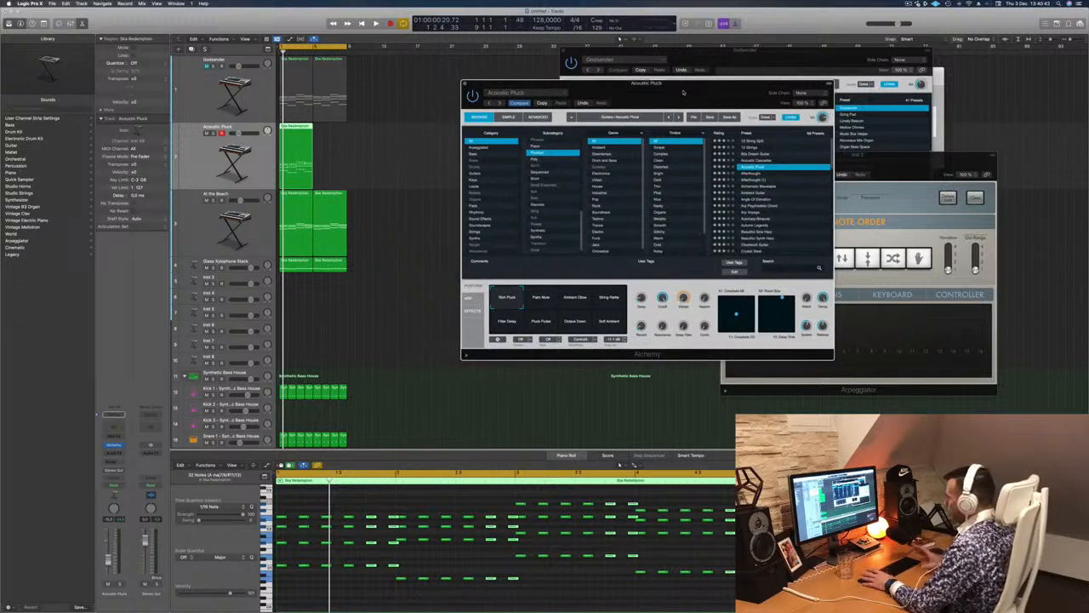
# Play the loop and raise the Acoustic Pluck track's volume slightly.
pyautogui.press('space')
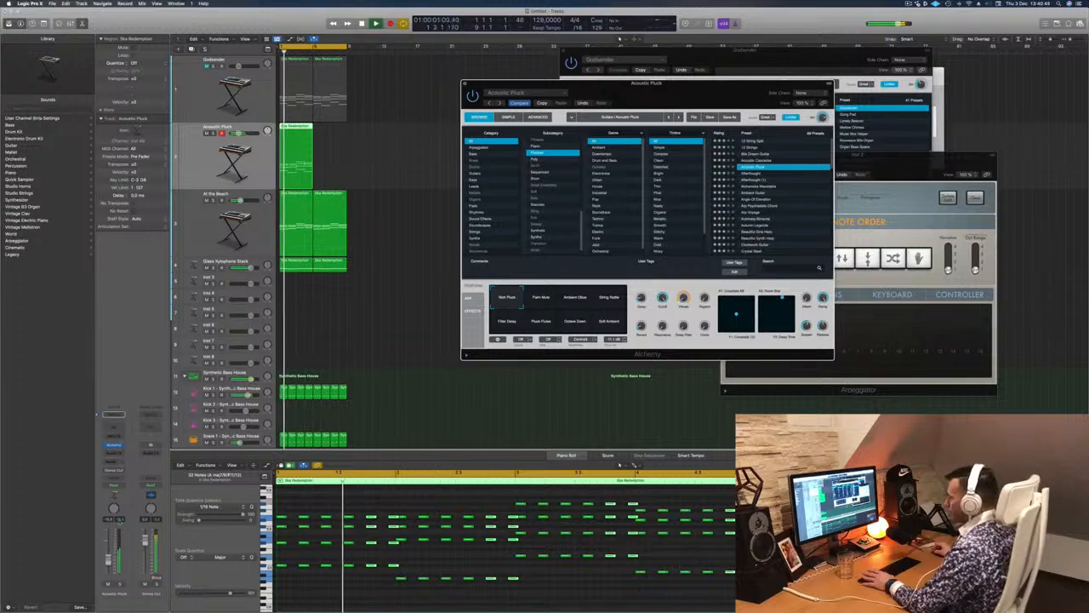
pyautogui.moveTo(108, 559); pyautogui.dragTo(108, 555)
pyautogui.press('space')
# Transpose all notes in the Acoustic Pluck region up an octave.
pyautogui.click(409, 505)
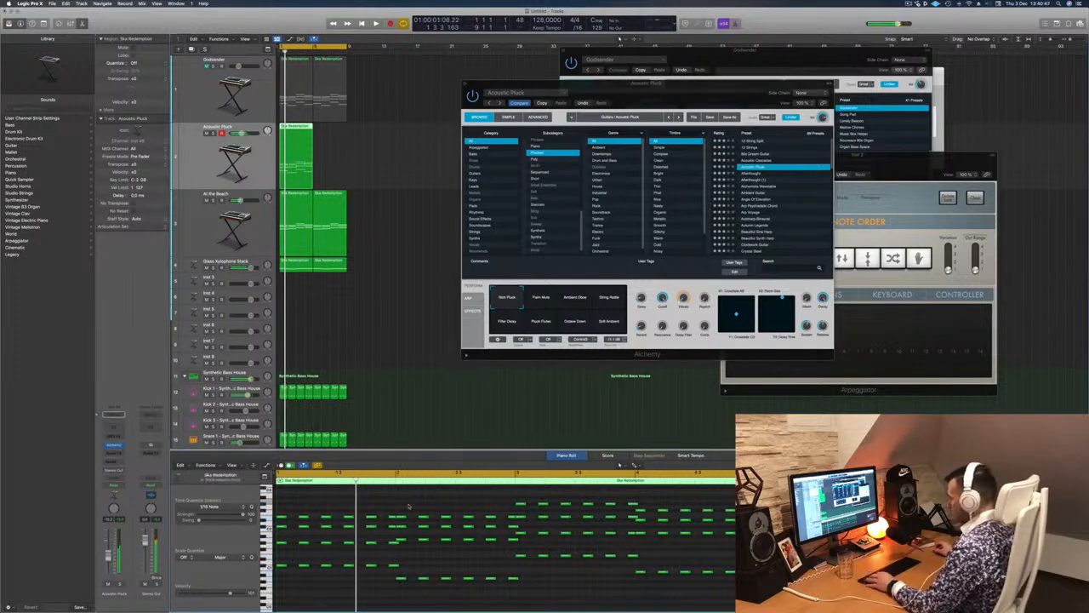
pyautogui.press('super+a')
pyautogui.hotkey('shift', 'alt', 'Up')
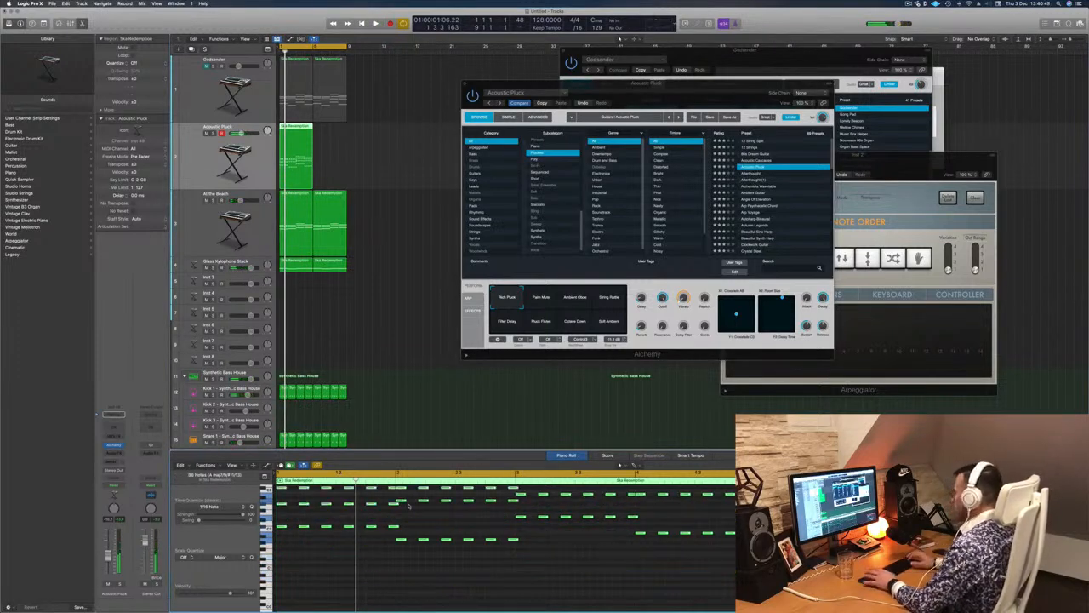
# Transpose the selected Acoustic Pluck notes up another octave and restart loop playback.
pyautogui.press('space')
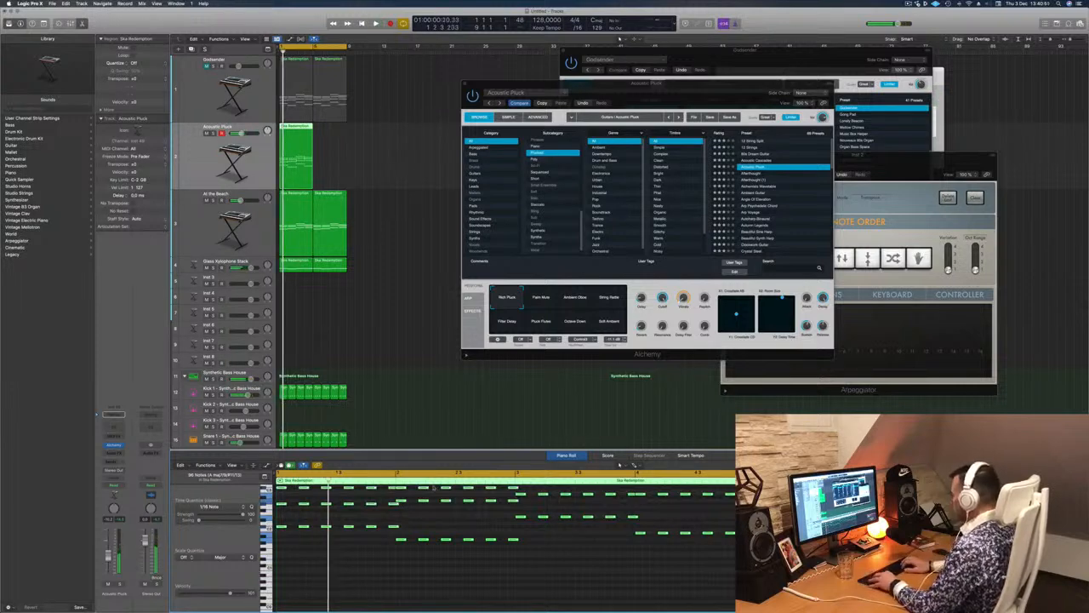
pyautogui.hotkey('shift', 'alt', 'Up')
pyautogui.press('space')
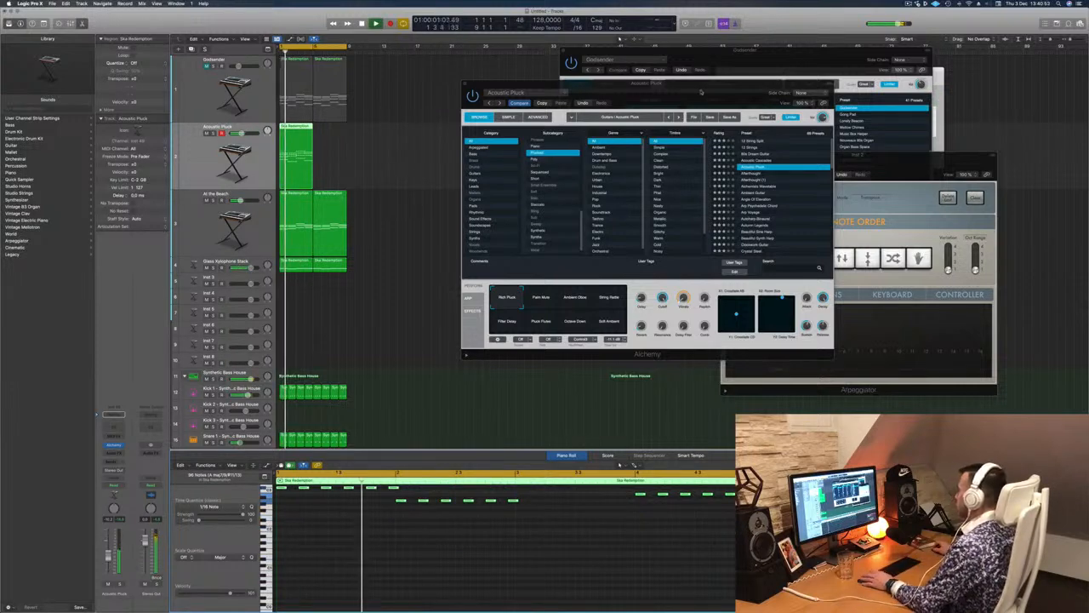
# Audition the Acoustic Pluck preset's performance snapshots, including String Rattle, Filter Delay and Soft Ambient, and return to Palm Mute.
pyautogui.moveTo(700, 91); pyautogui.dragTo(622, 108)
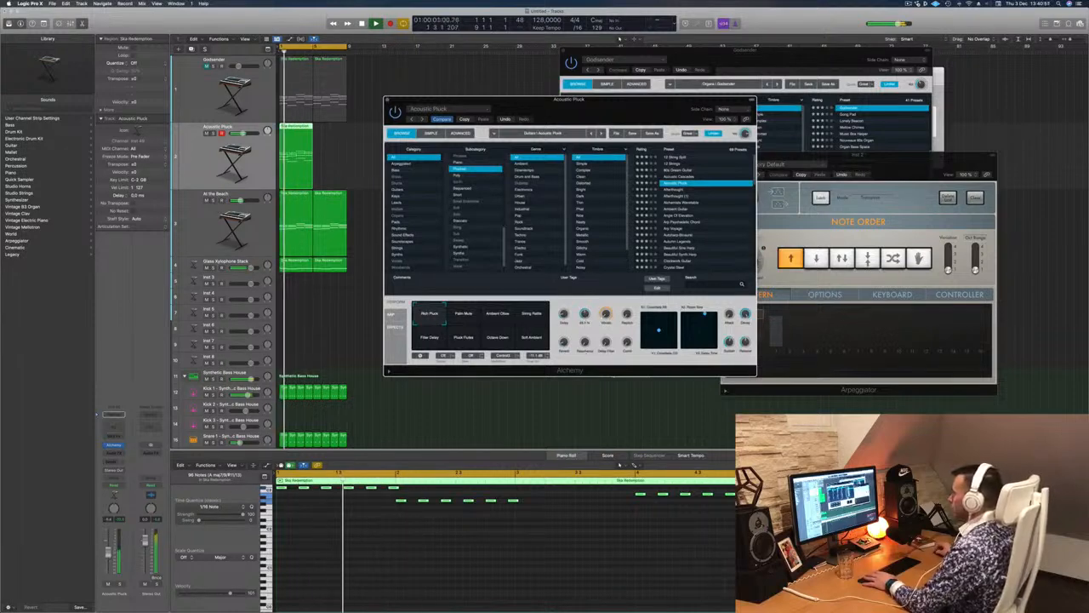
pyautogui.click(463, 315)
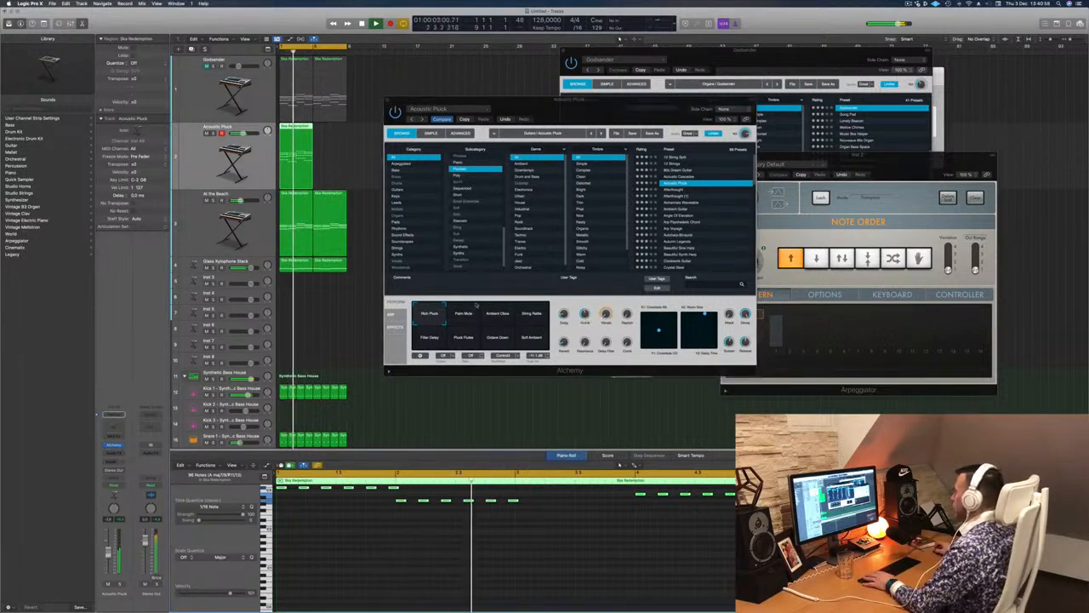
pyautogui.click(498, 315)
pyautogui.click(529, 315)
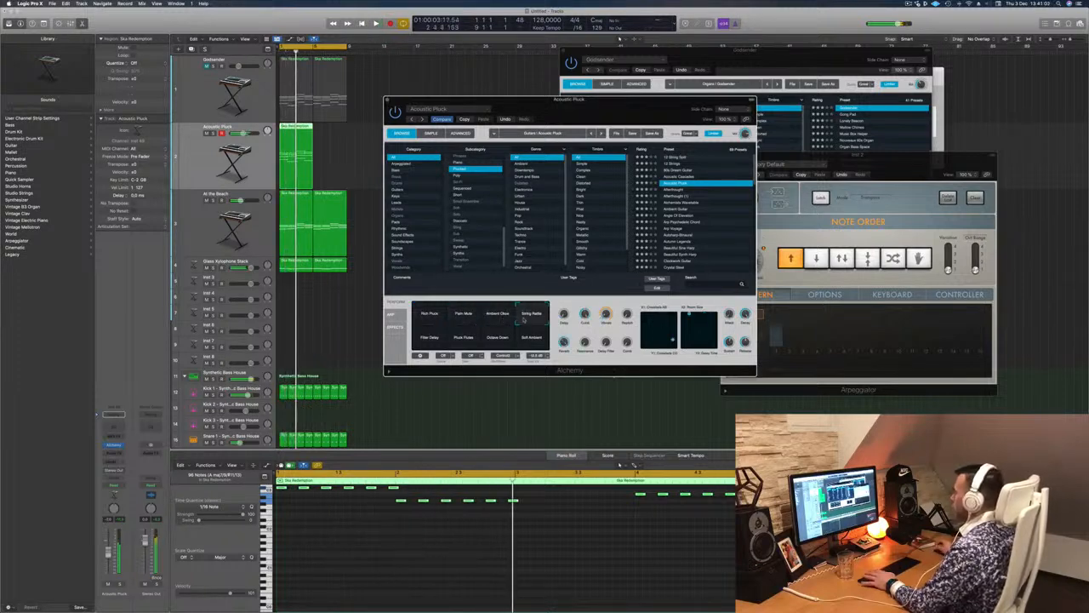
pyautogui.click(425, 338)
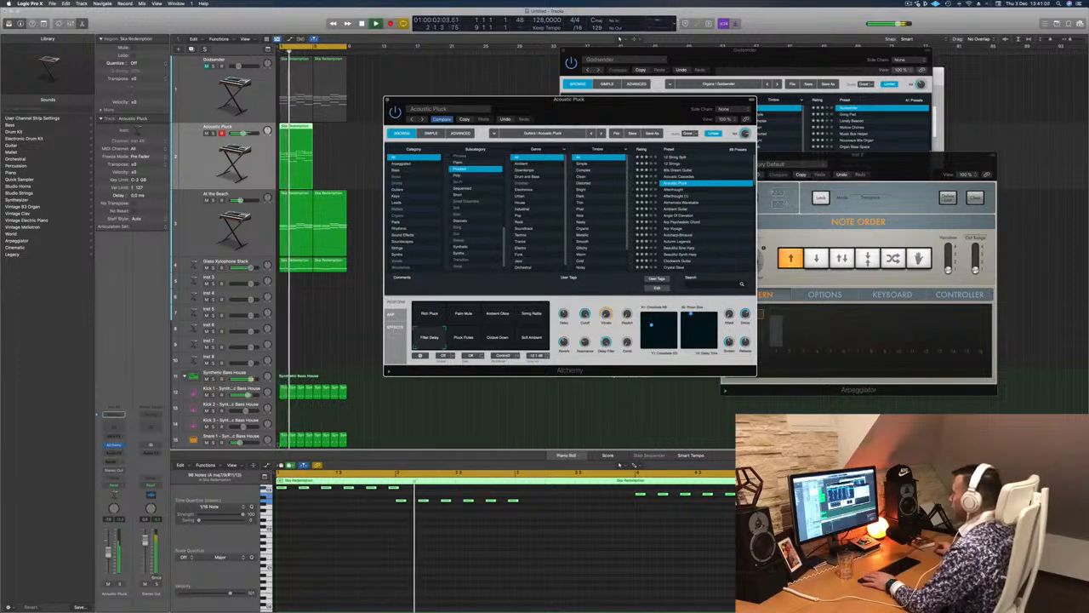
pyautogui.click(463, 339)
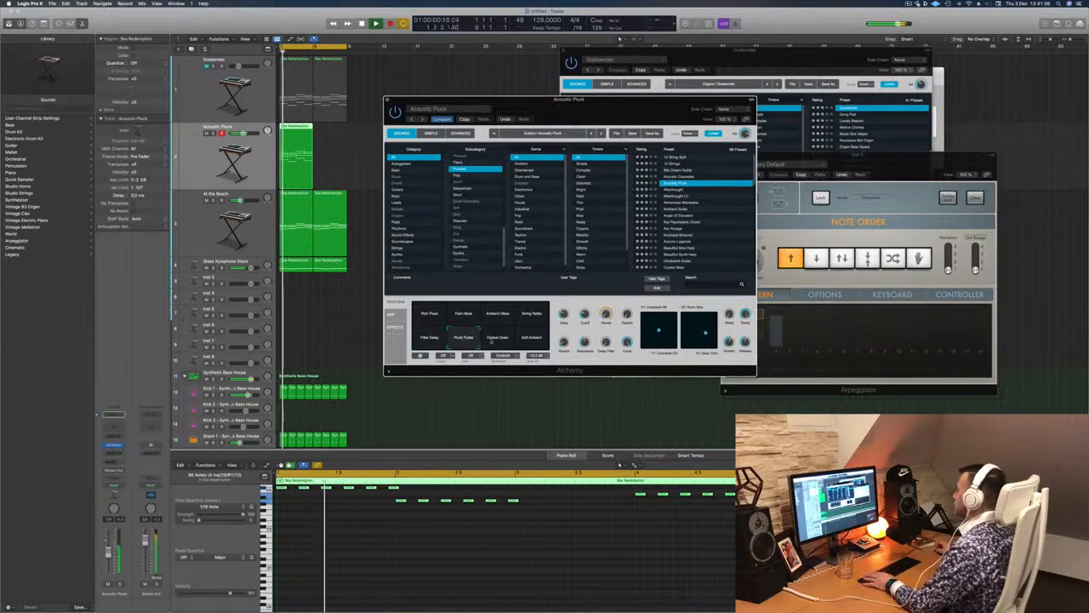
pyautogui.click(497, 338)
pyautogui.click(531, 337)
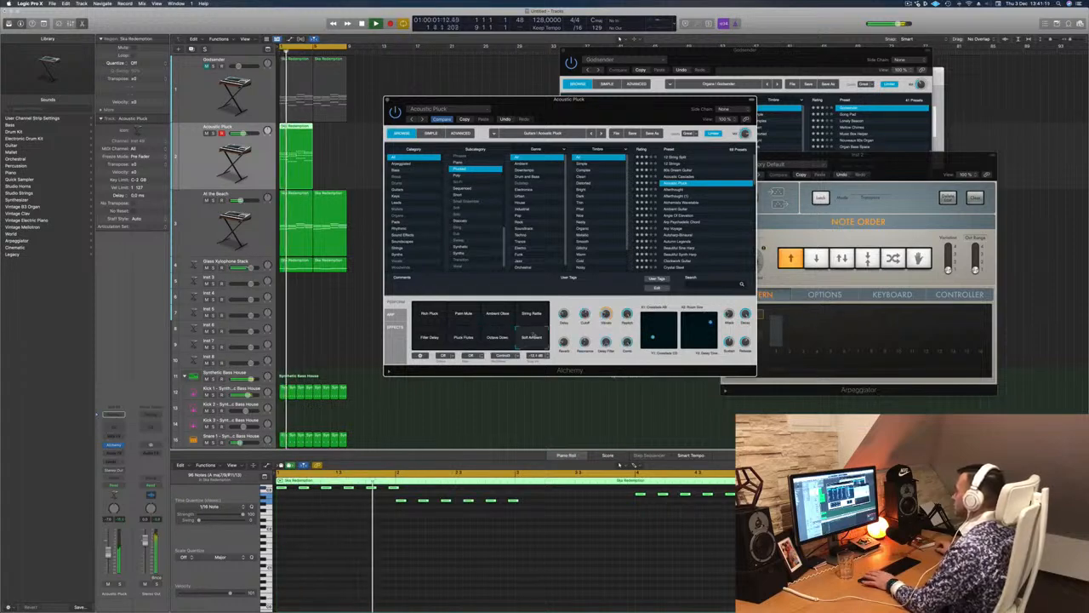
pyautogui.click(463, 315)
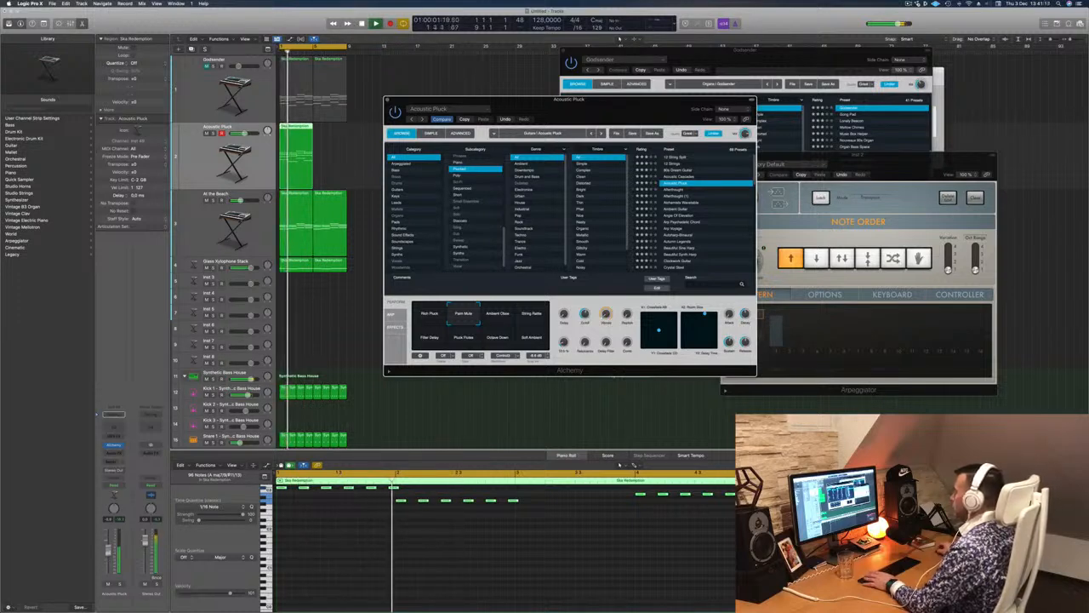
# Deselect the notes and review the transposed pluck chords across the whole region while the loop plays.
pyautogui.click(541, 581)
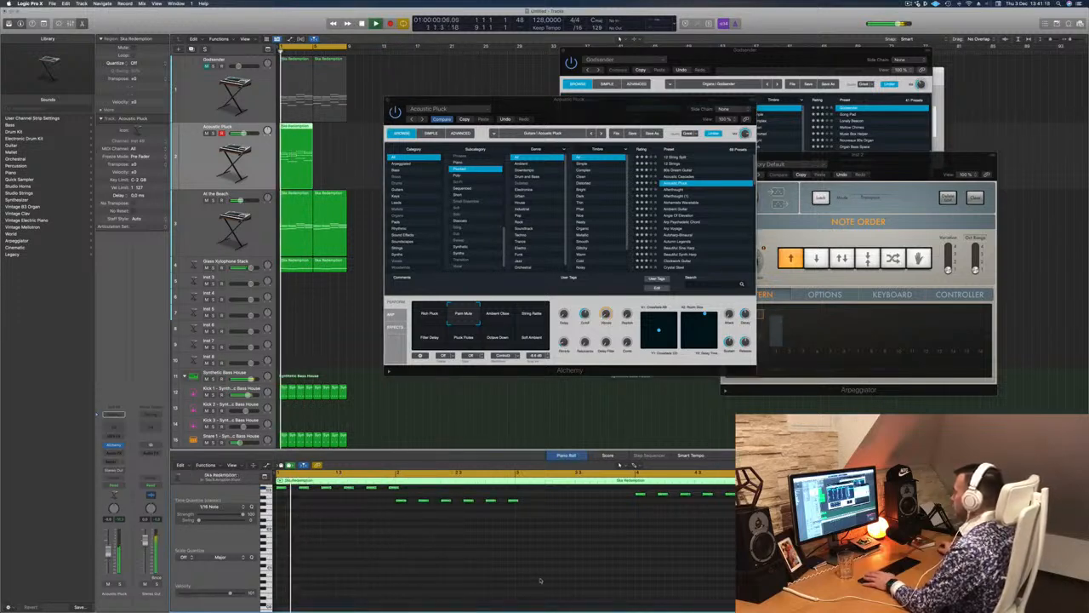
pyautogui.scroll(5, 540, 580)
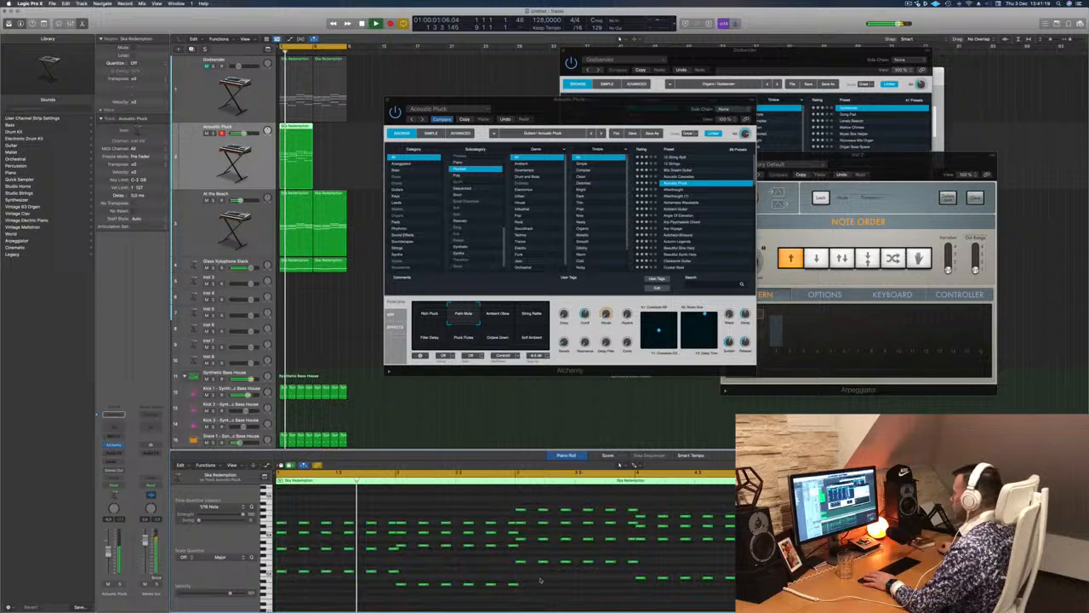
pyautogui.scroll(2, 540, 581)
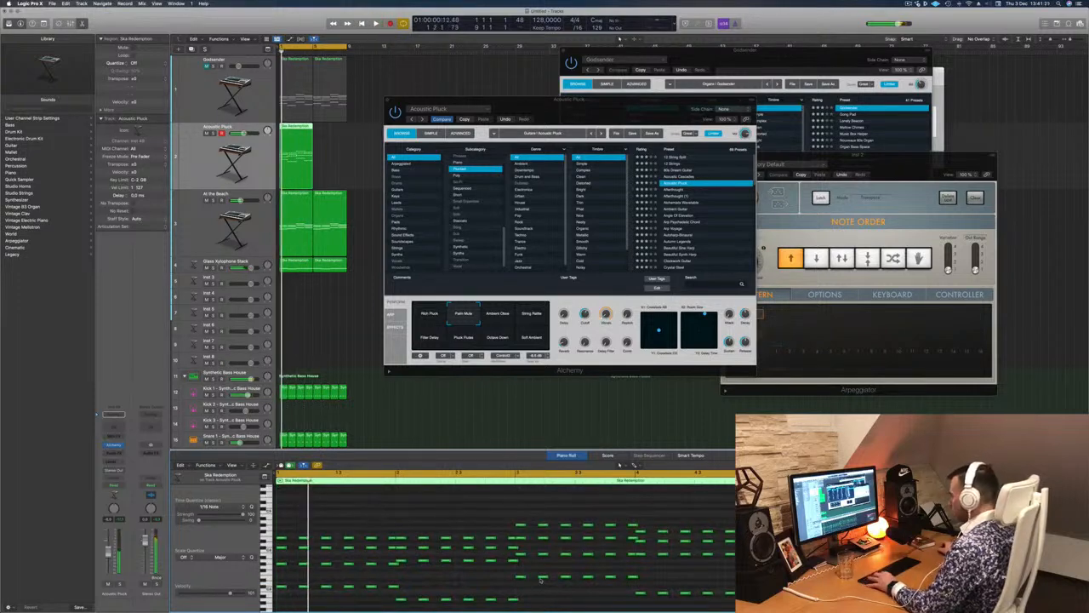
pyautogui.press('space')
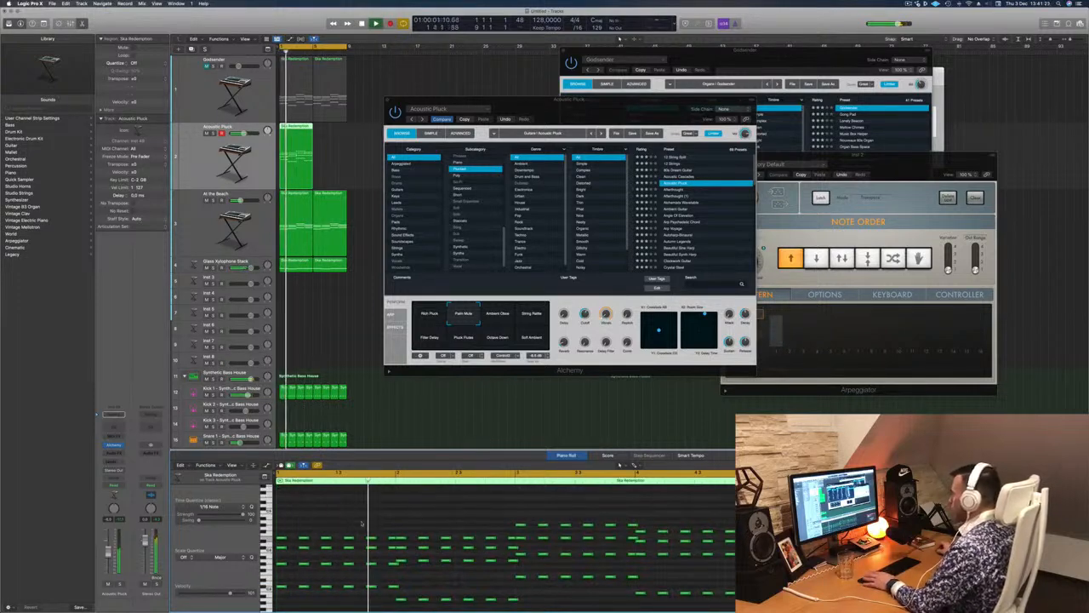
pyautogui.scroll(-2, 429, 519)
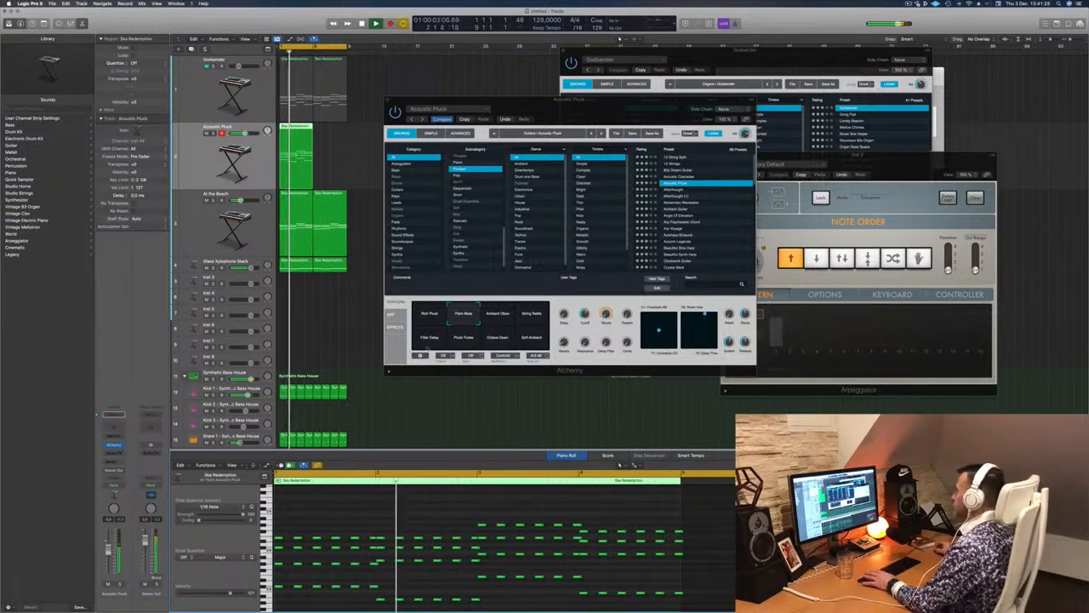
pyautogui.press('space')
# Audition Alchemy's Afterthought and Alchemists Wavetable presets on the pluck track against the playing loop.
pyautogui.click(680, 191)
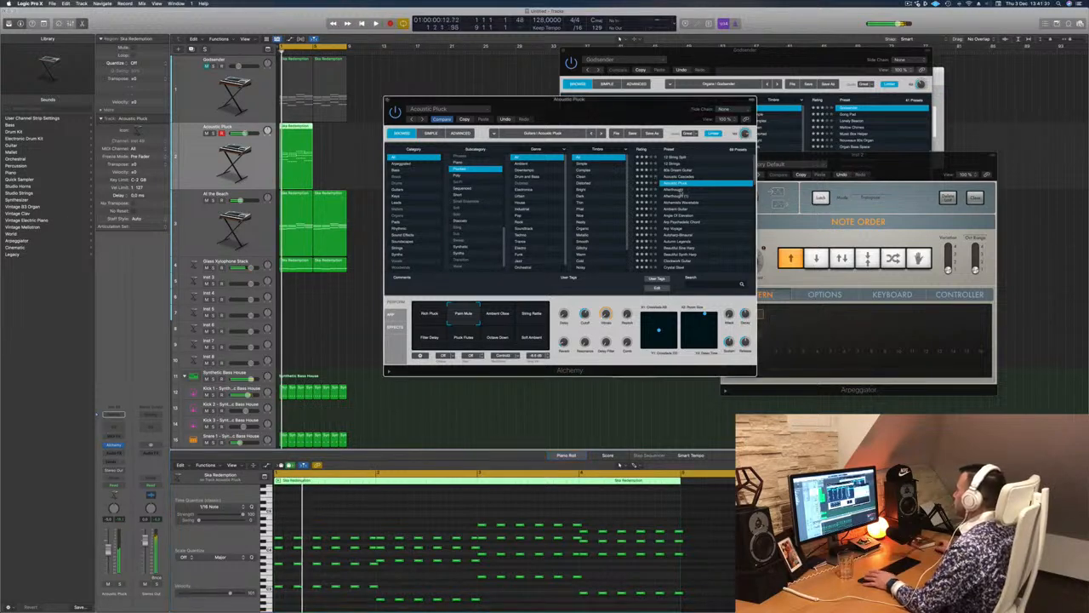
pyautogui.click(680, 191)
pyautogui.press('space')
pyautogui.moveTo(619, 106); pyautogui.dragTo(644, 92)
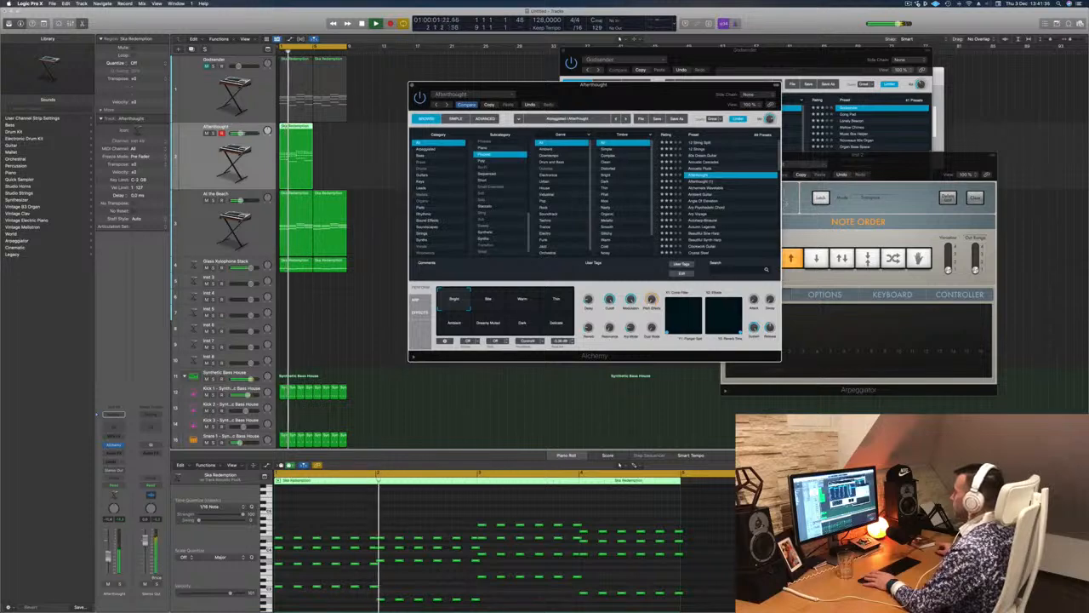
pyautogui.click(710, 188)
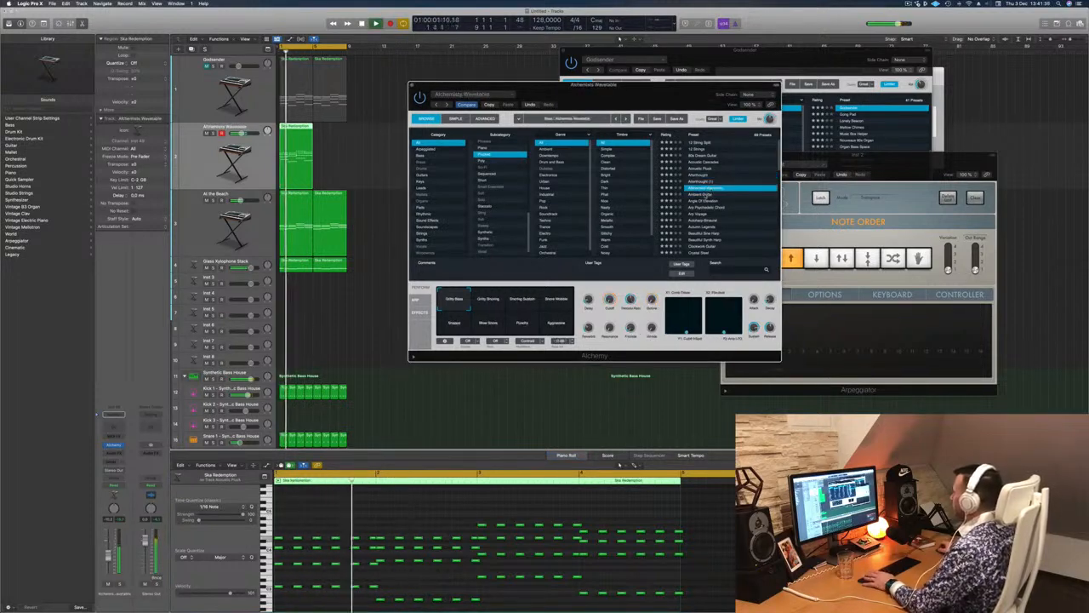
# Load Alchemy's Ambient Guitar preset, restart the loop and lower the preset's cutoff.
pyautogui.click(703, 194)
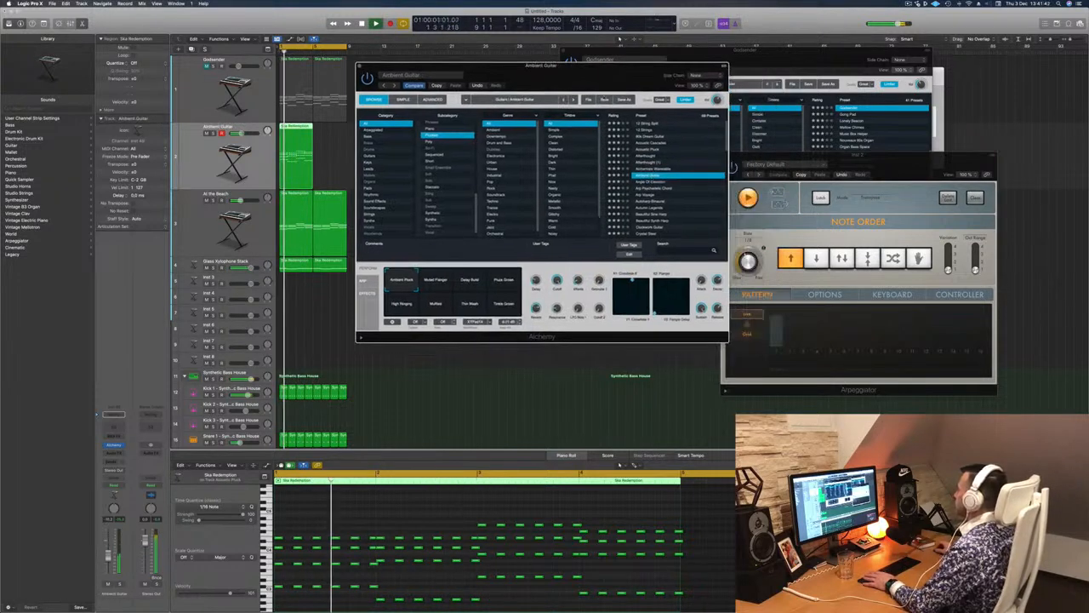
pyautogui.scroll(-3, 688, 181)
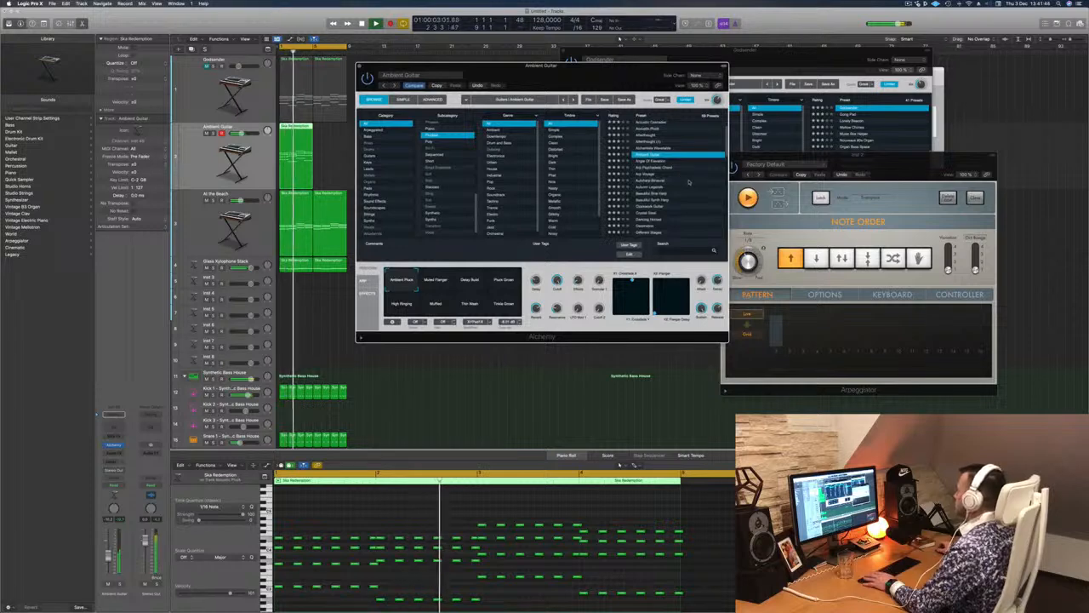
pyautogui.scroll(-3, 689, 182)
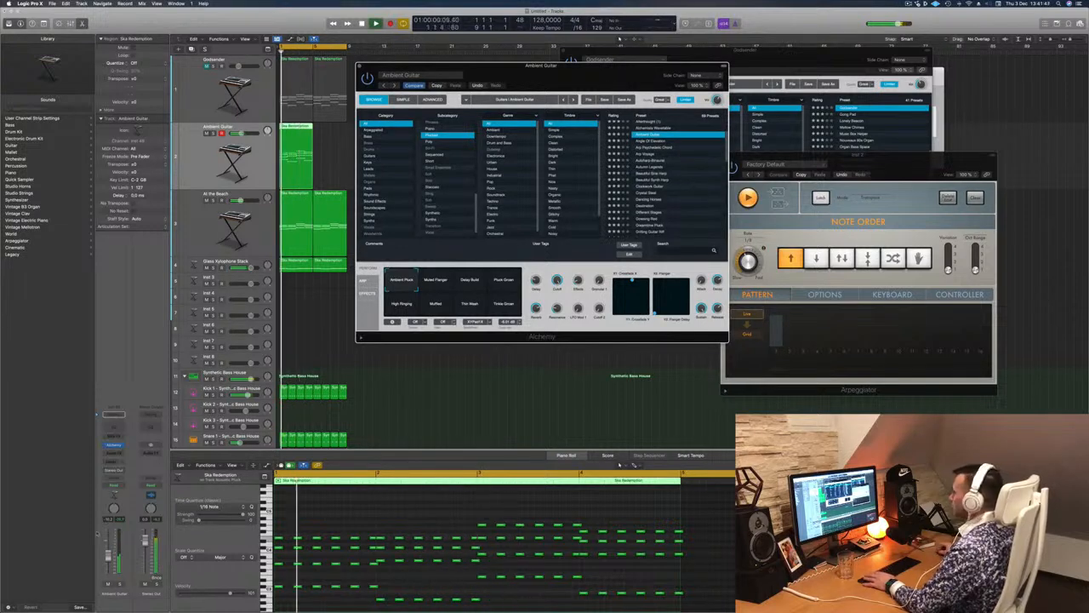
pyautogui.press('space')
pyautogui.press('space')
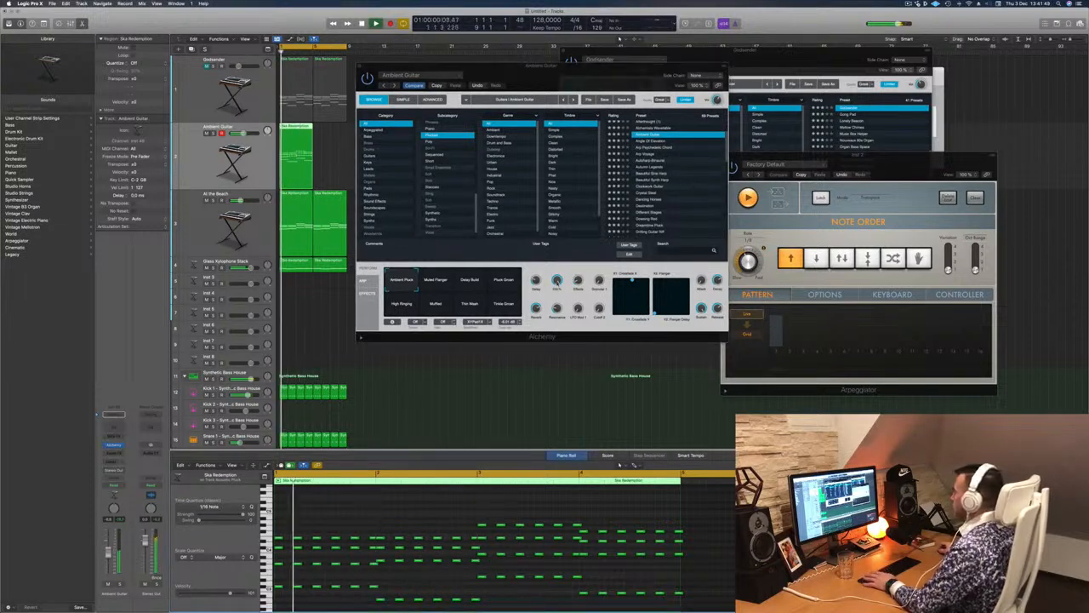
pyautogui.moveTo(558, 282); pyautogui.dragTo(558, 315)
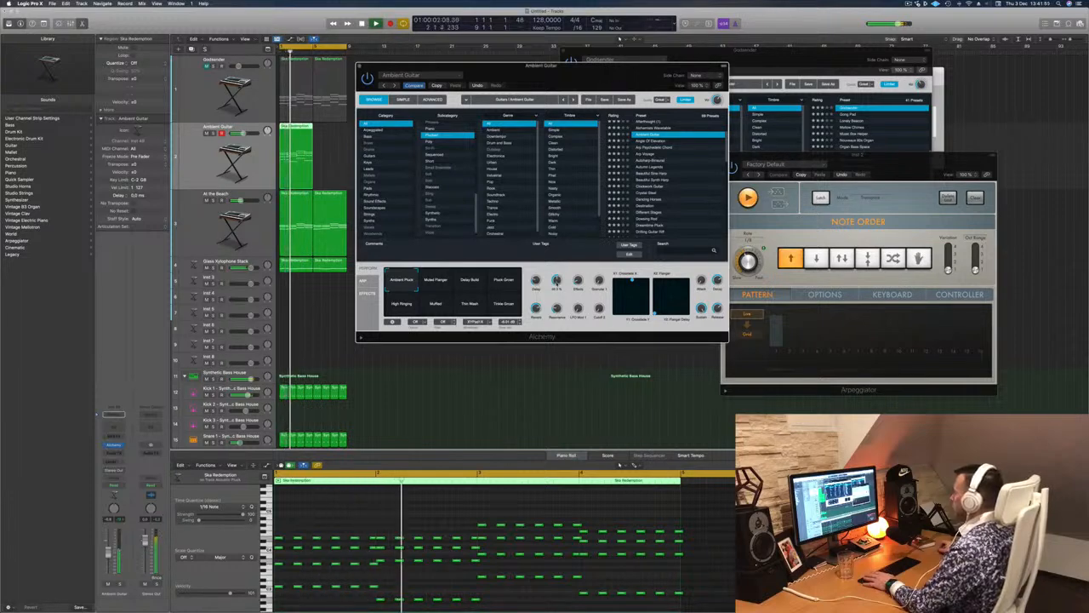
# Audition the Ambient Guitar preset's snapshots, including Delay Build, Muted Flanger, High Ringing and Thin Wash.
pyautogui.click(504, 280)
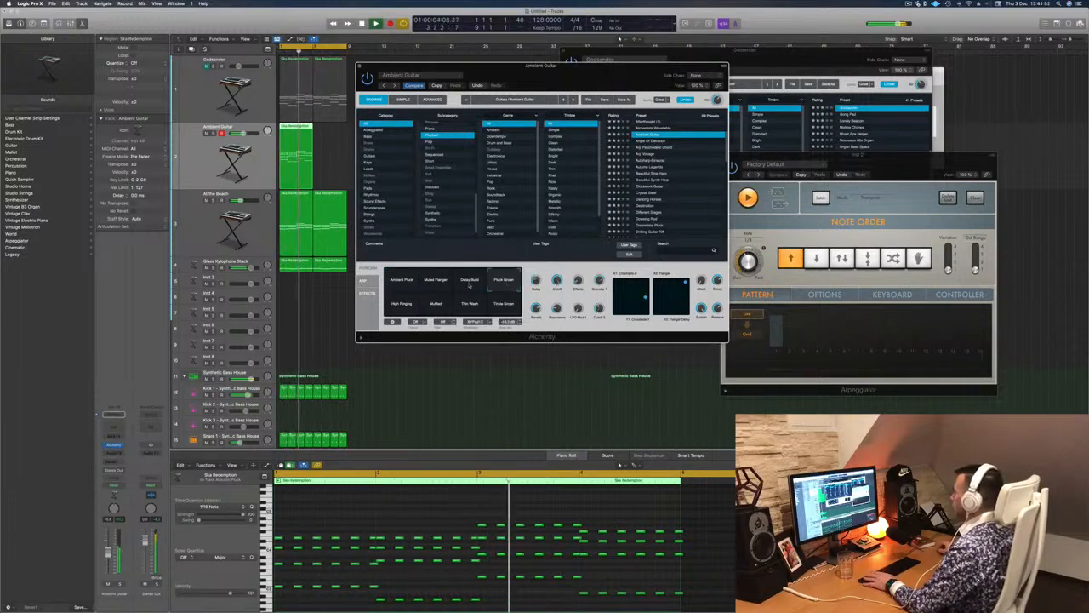
pyautogui.click(467, 283)
pyautogui.click(435, 281)
pyautogui.click(409, 303)
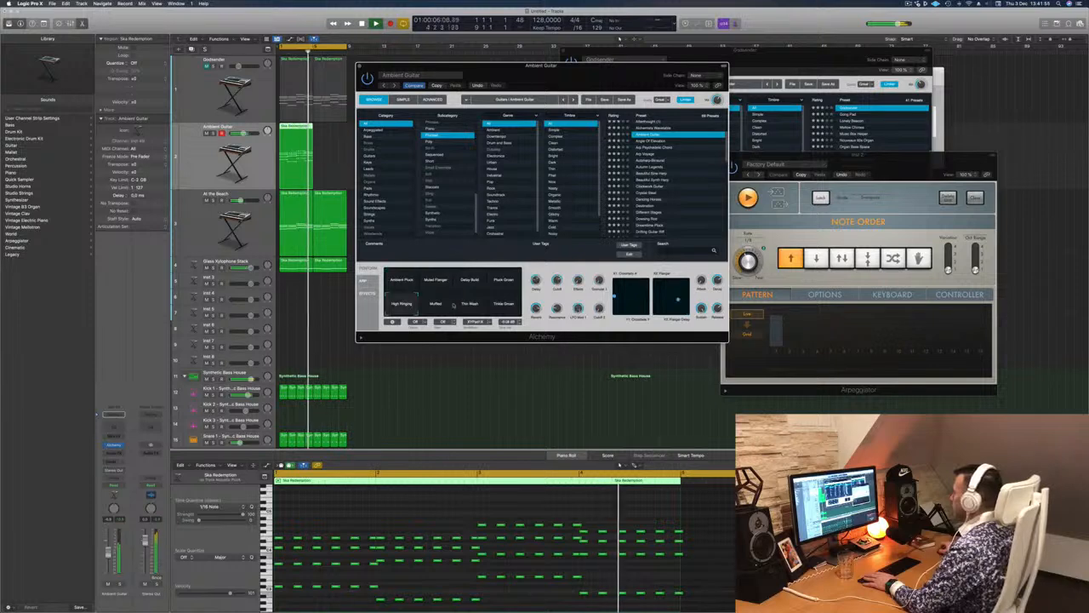
pyautogui.click(468, 304)
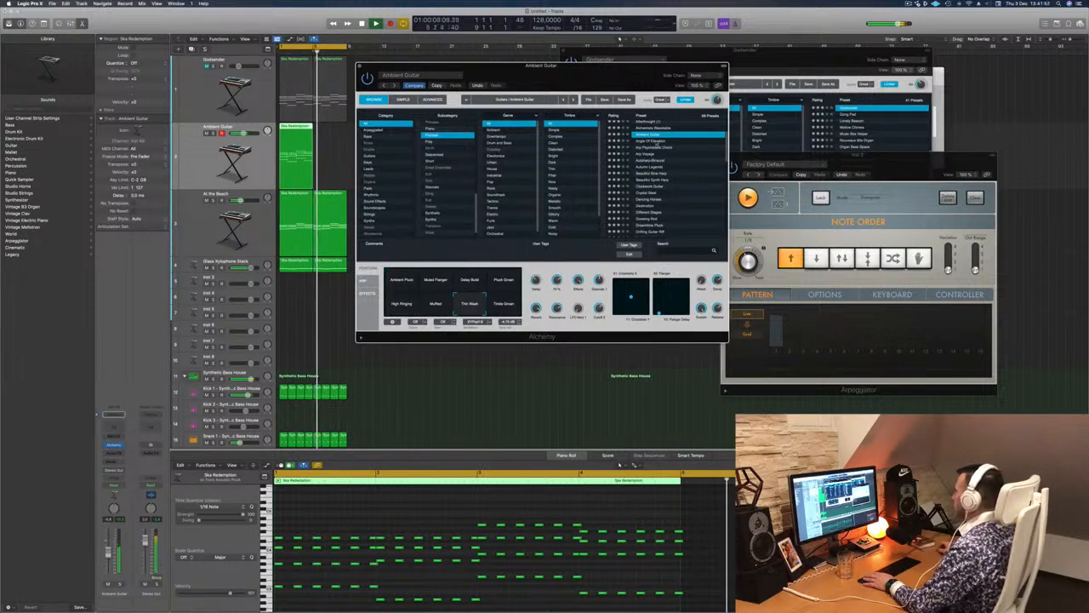
# Audition the Angle Of Elevation, Beautiful Synth Harp and Crystal Steel presets on the pluck track with the loop playing.
pyautogui.press('Down')
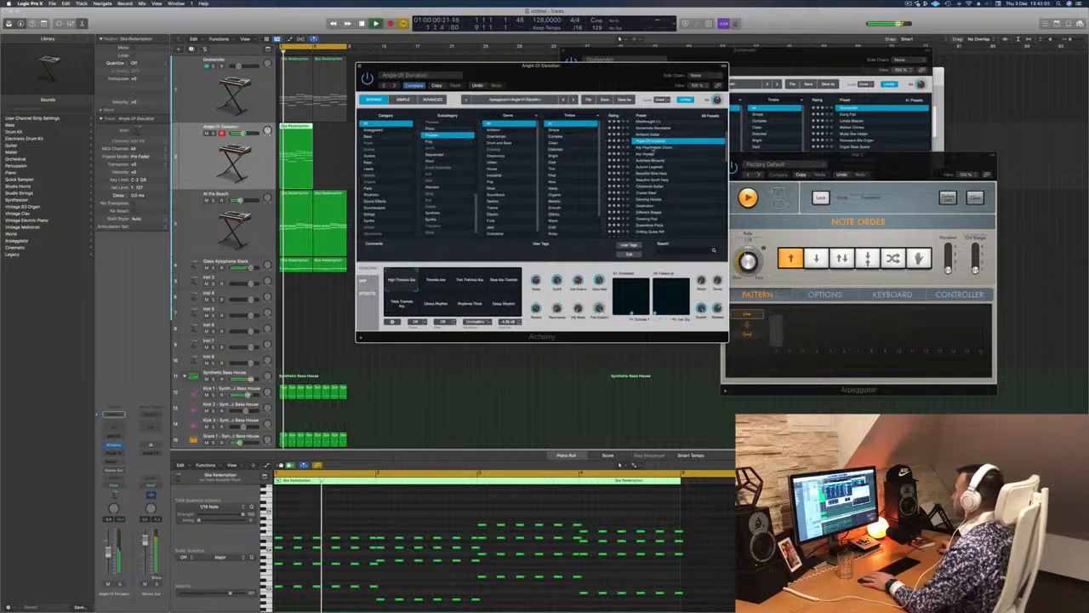
pyautogui.click(652, 172)
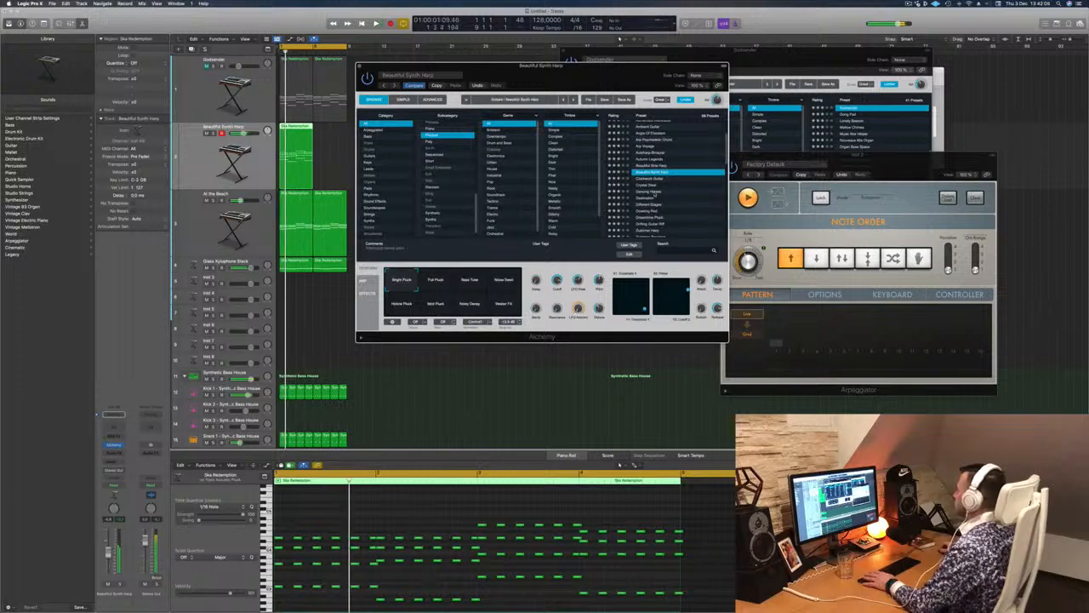
pyautogui.click(652, 186)
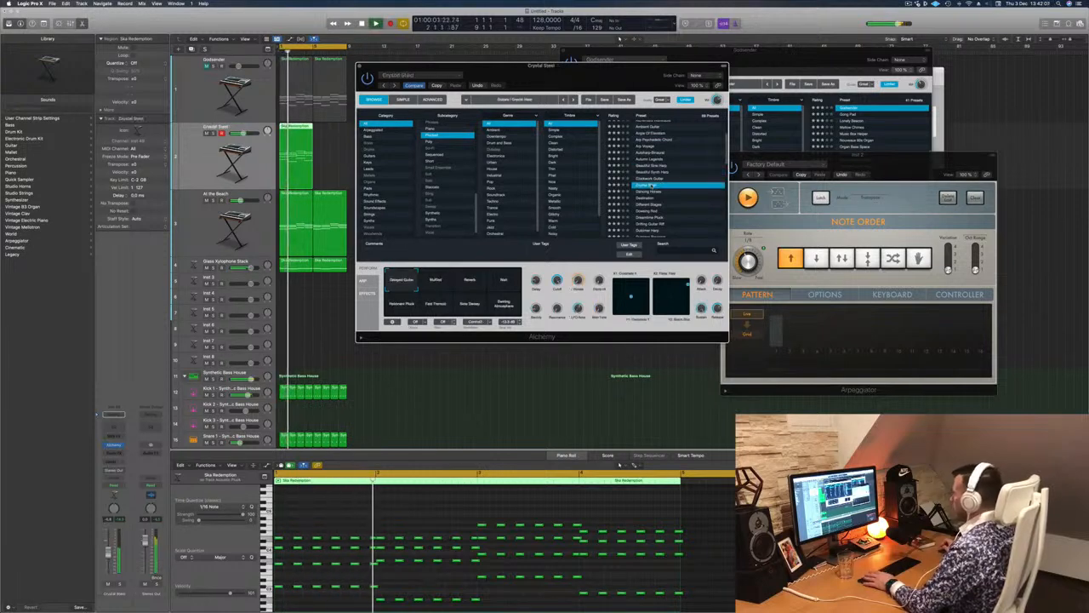
pyautogui.press('space')
pyautogui.scroll(-2, 688, 183)
pyautogui.press('space')
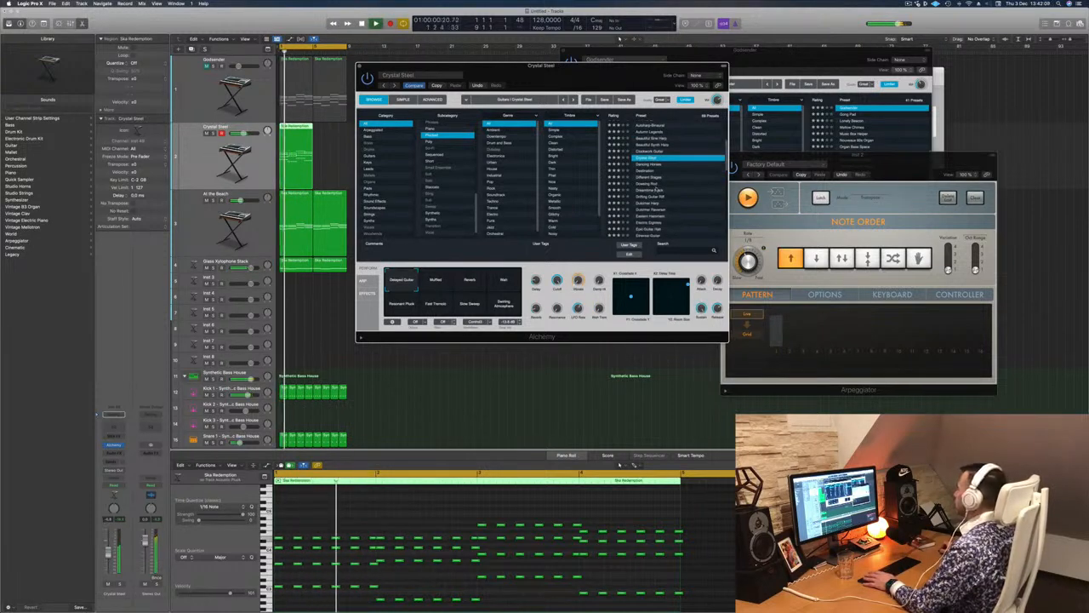
# Load the Dreamtime Pluck preset and audition its Muted, Brighter, Soft Decaying Pad and Gated Rhythm snapshots.
pyautogui.click(673, 189)
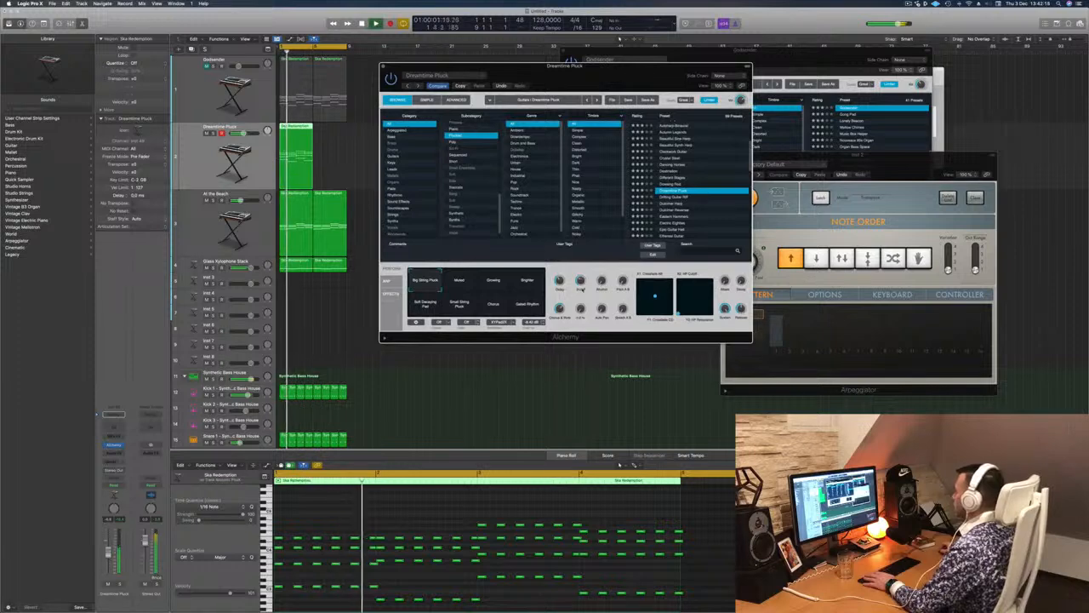
pyautogui.click(473, 283)
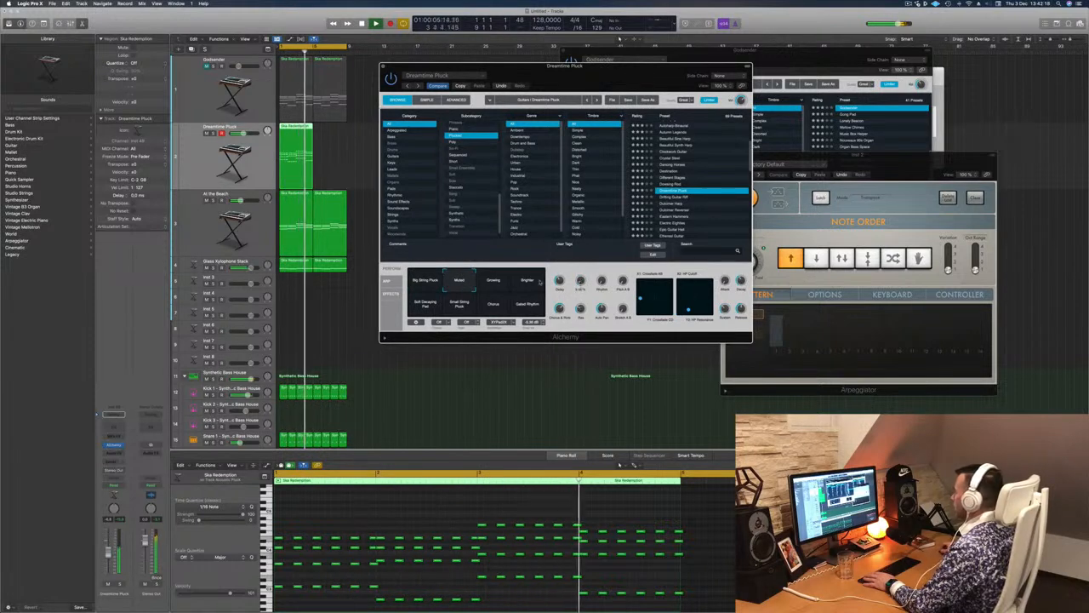
pyautogui.click(527, 282)
pyautogui.click(437, 303)
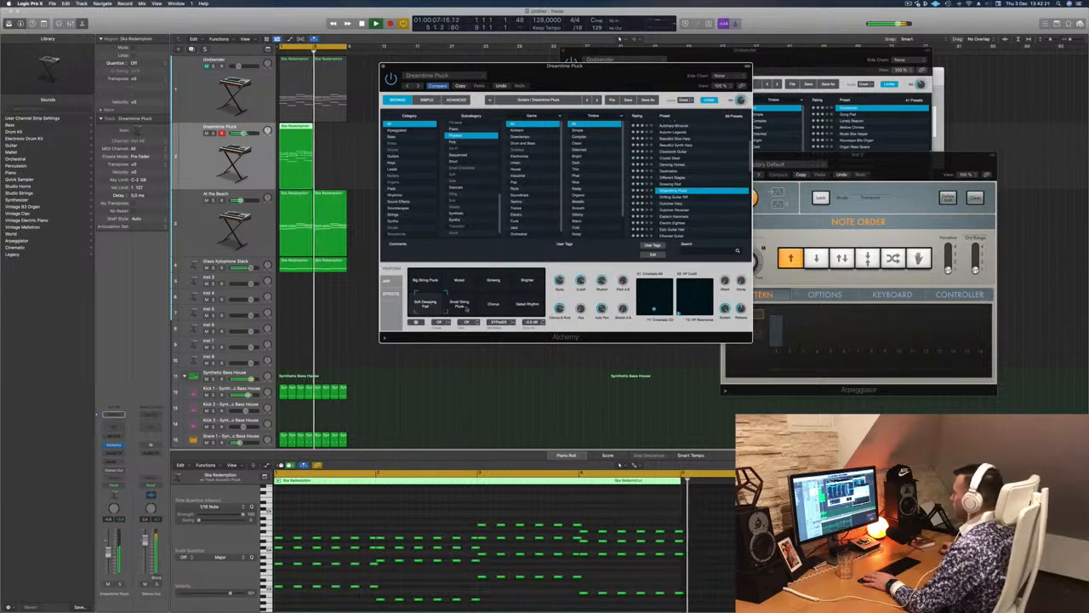
pyautogui.click(515, 308)
# Audition the Dulcimer Harp, Eastern Hammers and Epic Guitar Hall presets, including Epic Guitar Hall's Glass Strings and Hi Sweep 2 snapshots.
pyautogui.scroll(-2, 681, 187)
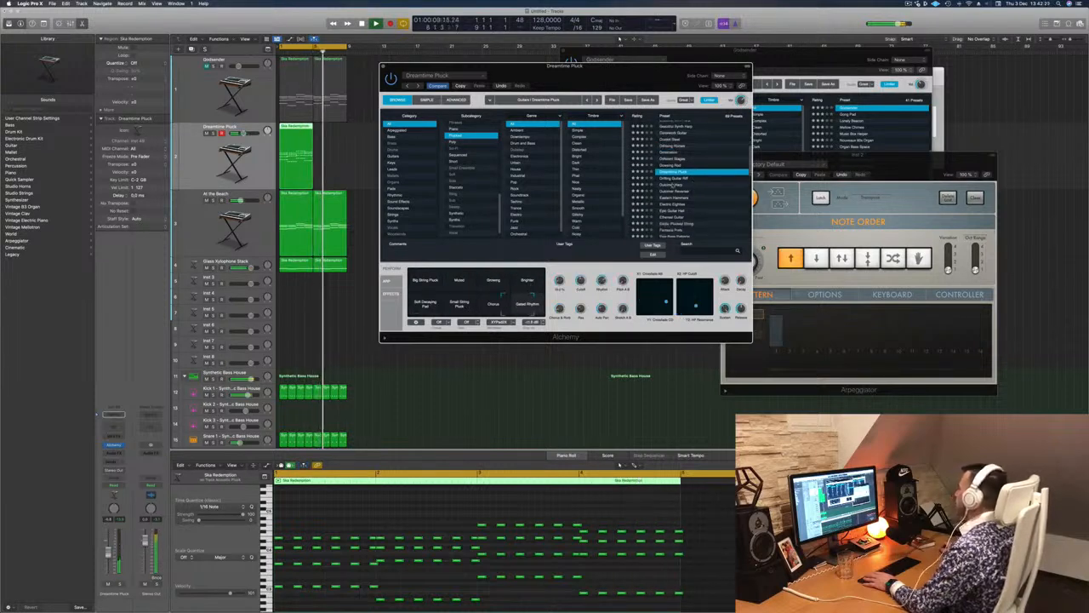
pyautogui.click(674, 184)
pyautogui.click(685, 196)
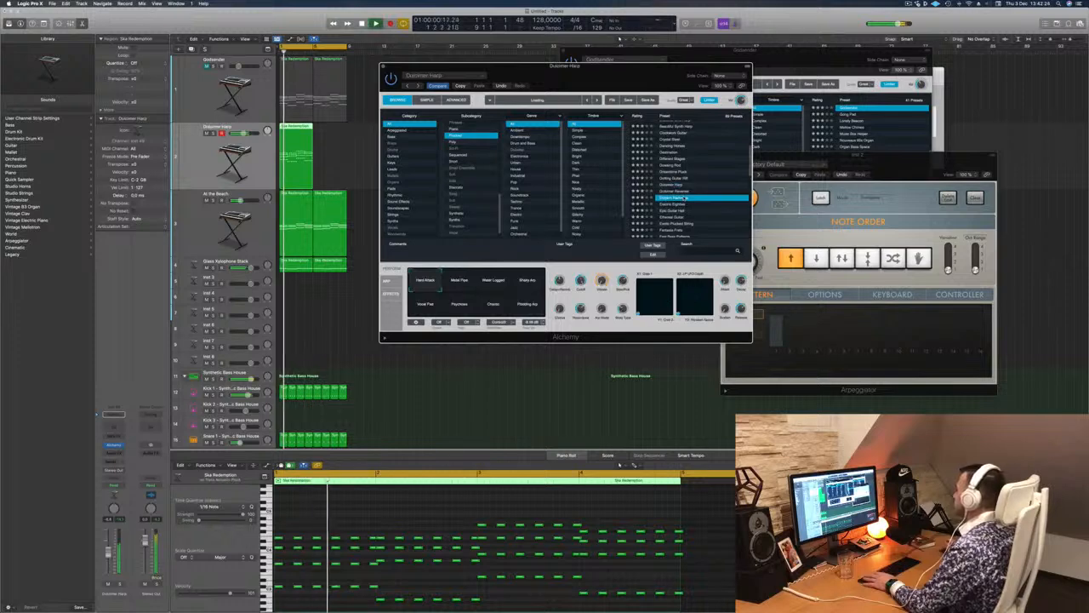
pyautogui.scroll(-2, 698, 183)
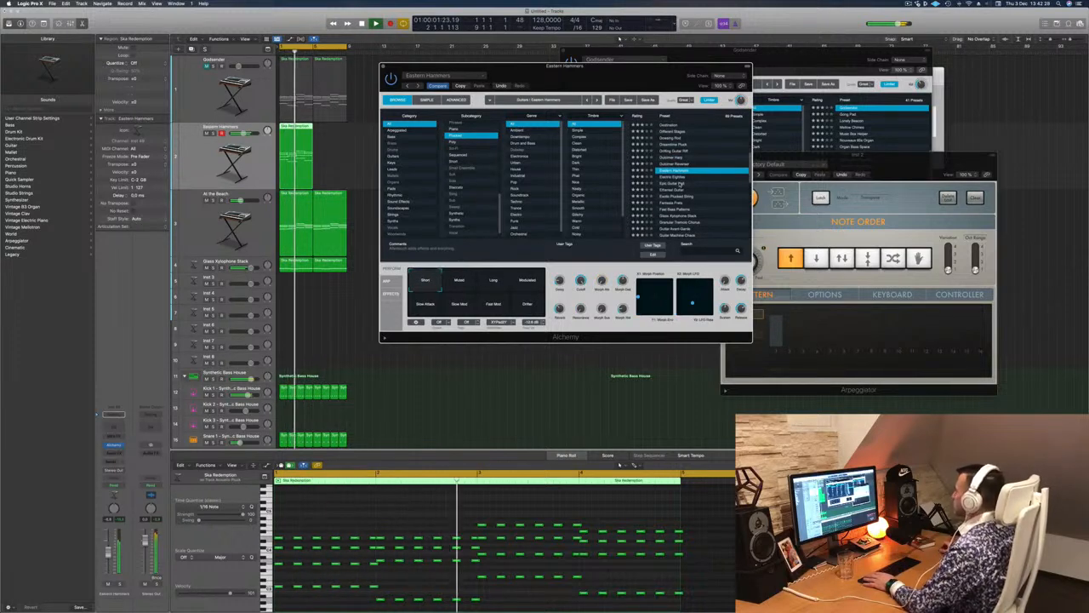
pyautogui.click(681, 183)
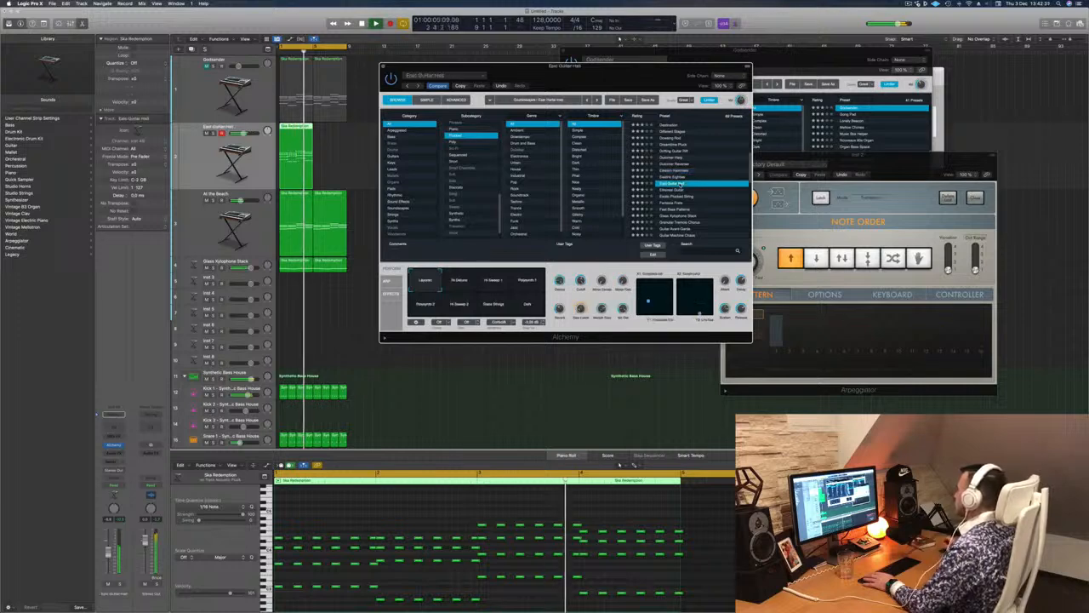
pyautogui.scroll(-2, 711, 183)
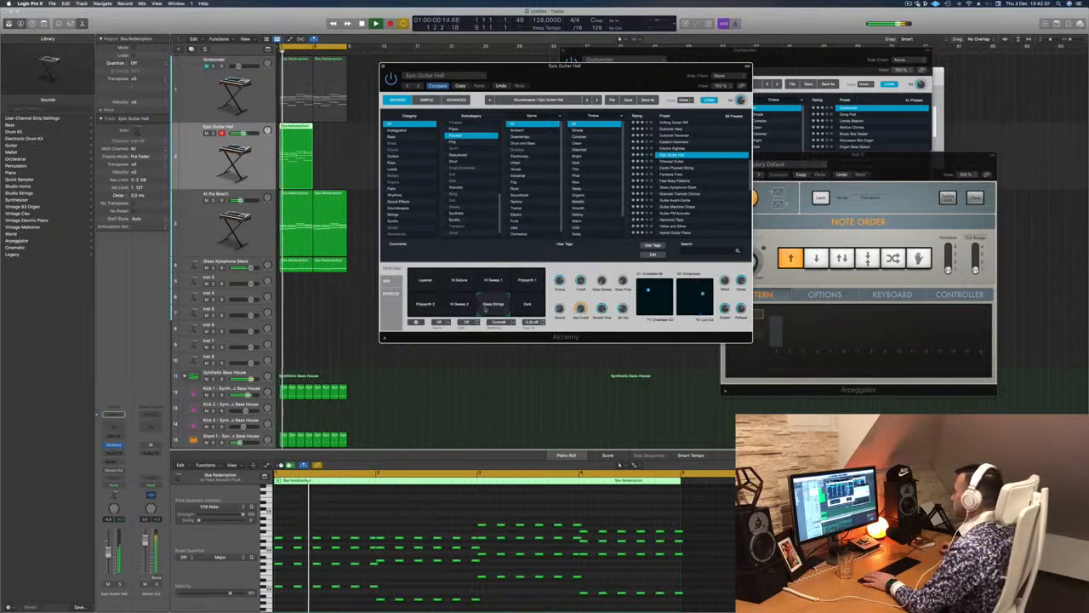
pyautogui.scroll(-3, 691, 201)
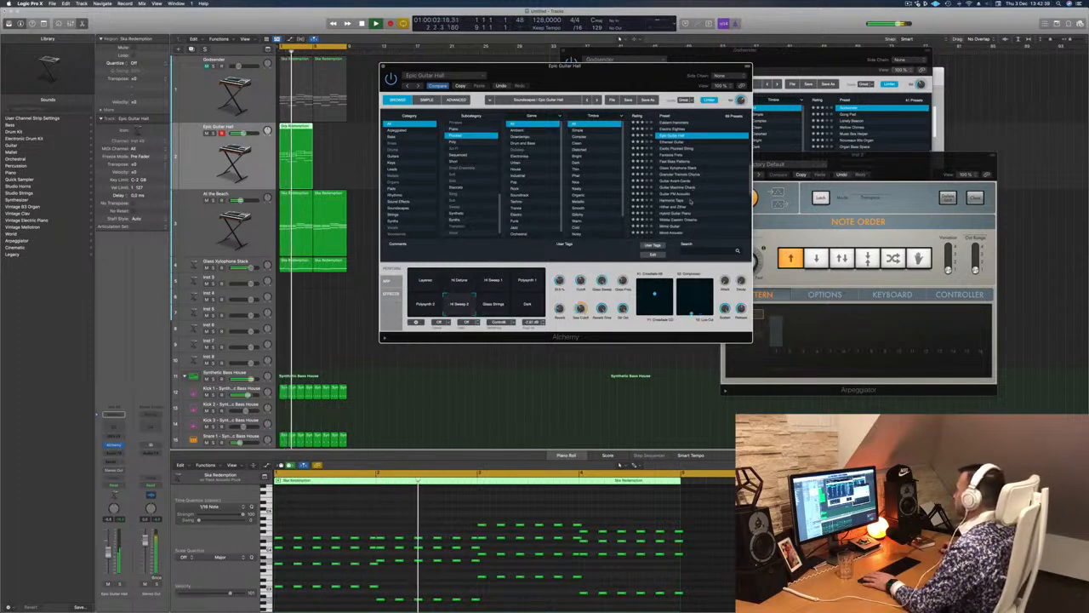
# Audition the Hither and Zither preset in the loop while browsing further down the plucked preset list.
pyautogui.scroll(-2, 690, 202)
pyautogui.click(683, 193)
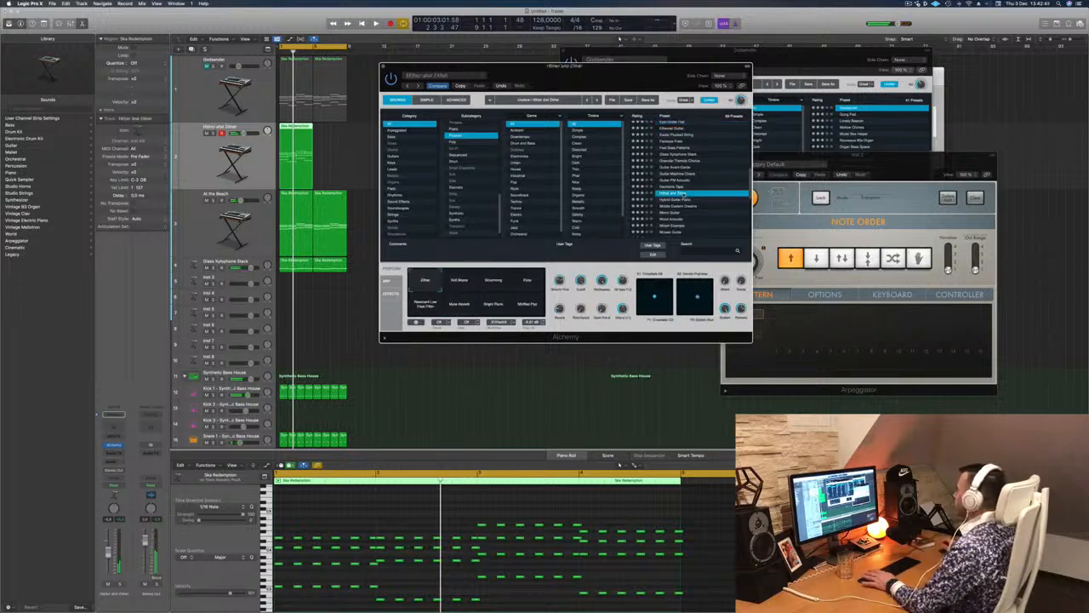
pyautogui.scroll(-1, 711, 200)
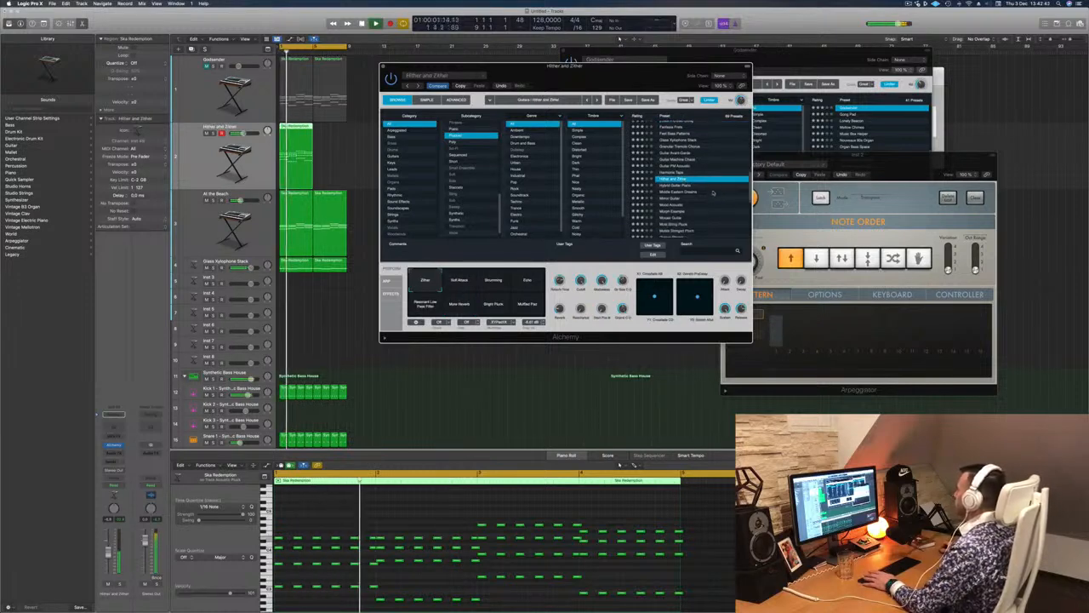
pyautogui.scroll(-2, 712, 196)
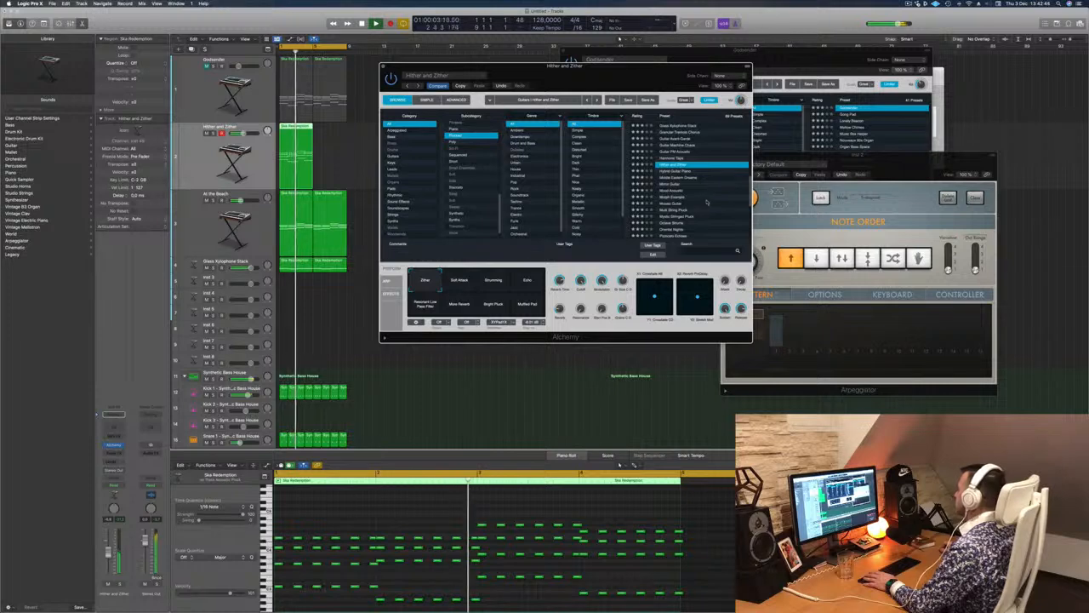
pyautogui.scroll(-2, 713, 193)
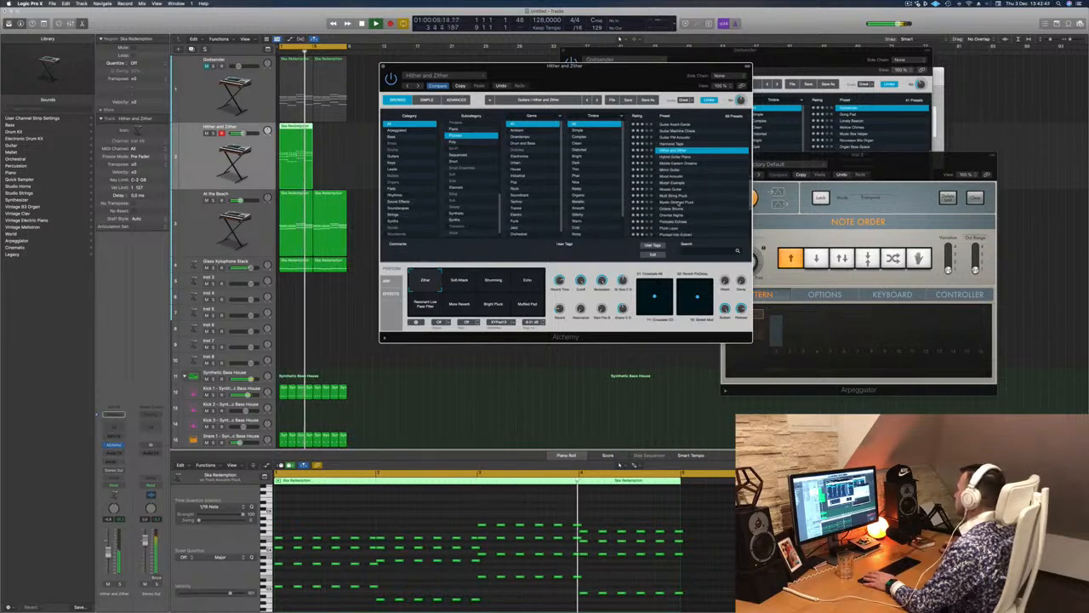
pyautogui.scroll(-3, 714, 201)
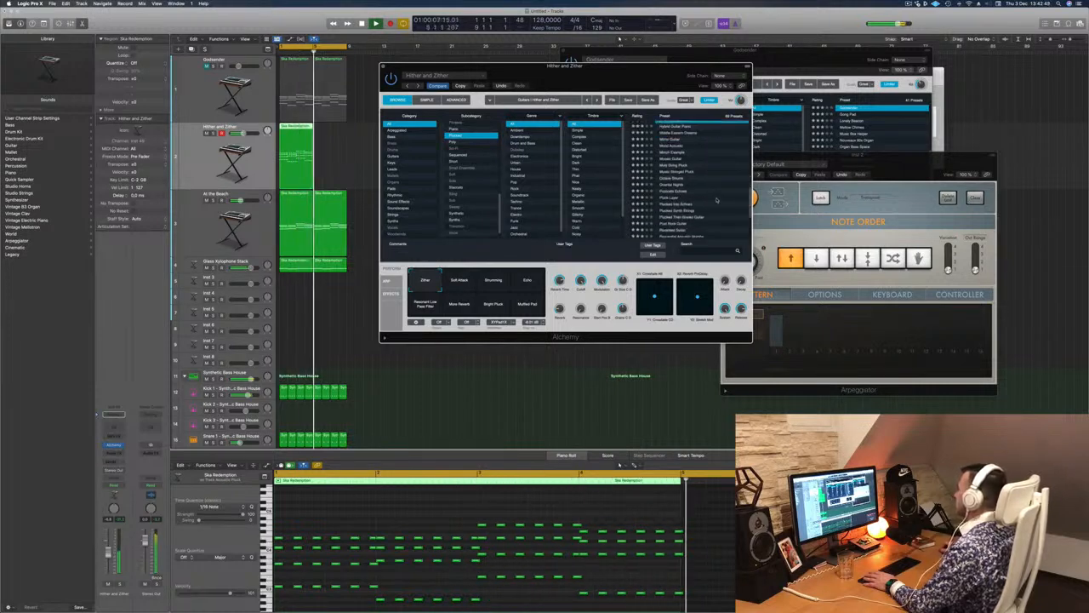
pyautogui.scroll(-2, 716, 199)
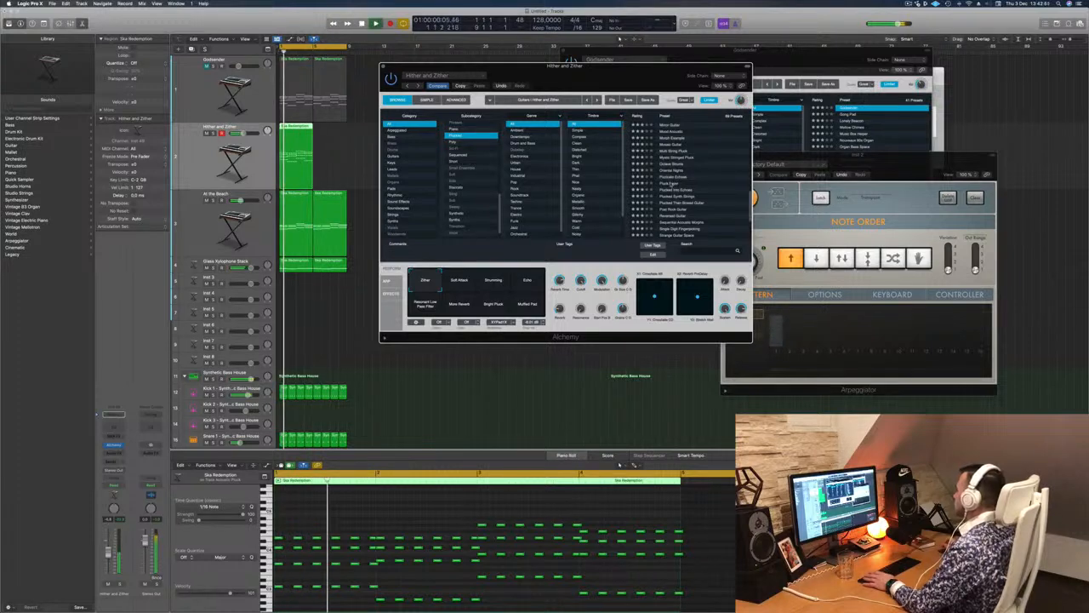
# Audition the Pluck Layer and Transformed Guitar presets on the pluck track.
pyautogui.click(676, 183)
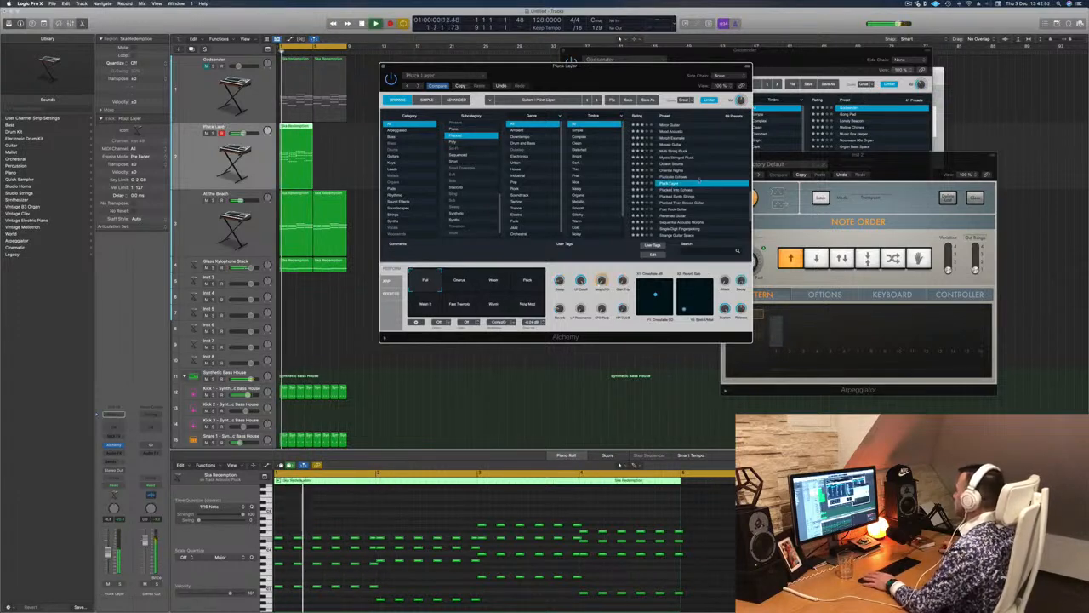
pyautogui.scroll(-4, 698, 179)
pyautogui.scroll(-3, 702, 180)
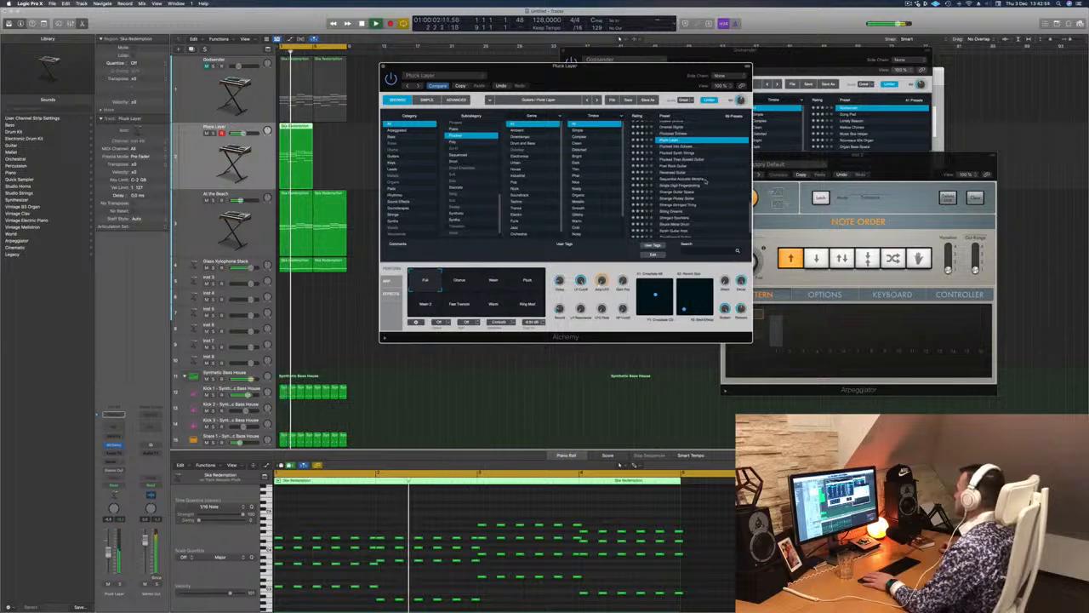
pyautogui.scroll(-2, 706, 180)
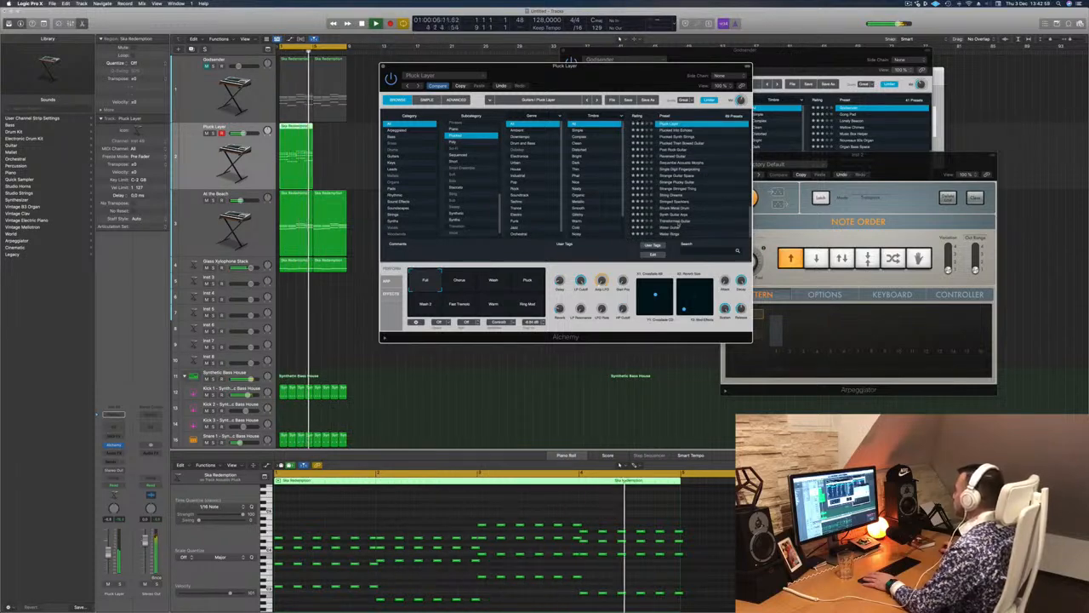
pyautogui.click(679, 220)
pyautogui.scroll(2, 723, 180)
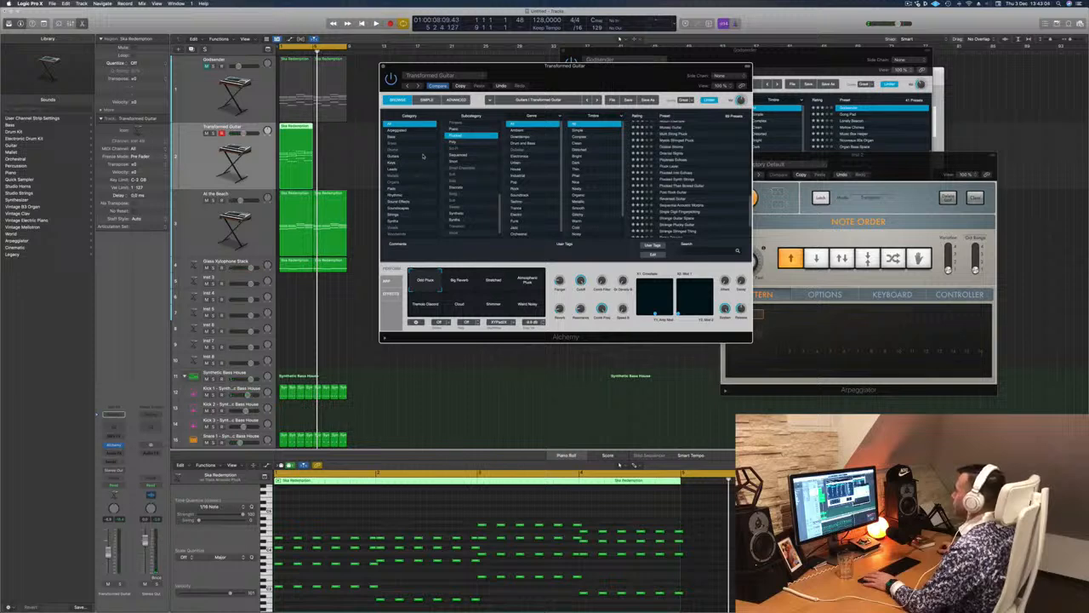
# Filter the Alchemy presets to Keys, load Gaseous Lead with its Short Pluck snapshot and move the plug-in window aside.
pyautogui.click(396, 162)
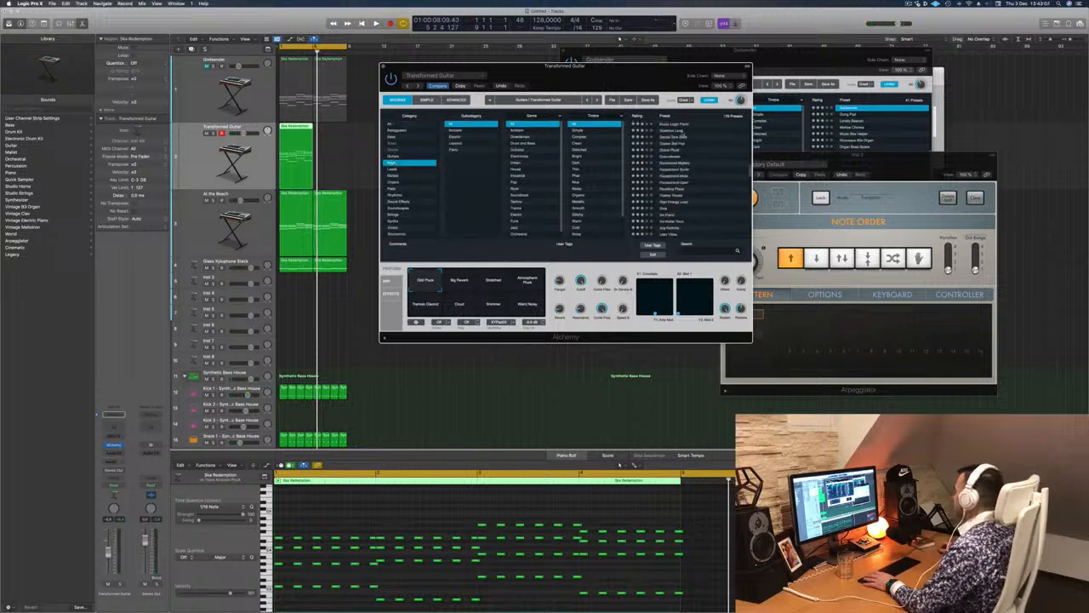
pyautogui.scroll(5, 696, 153)
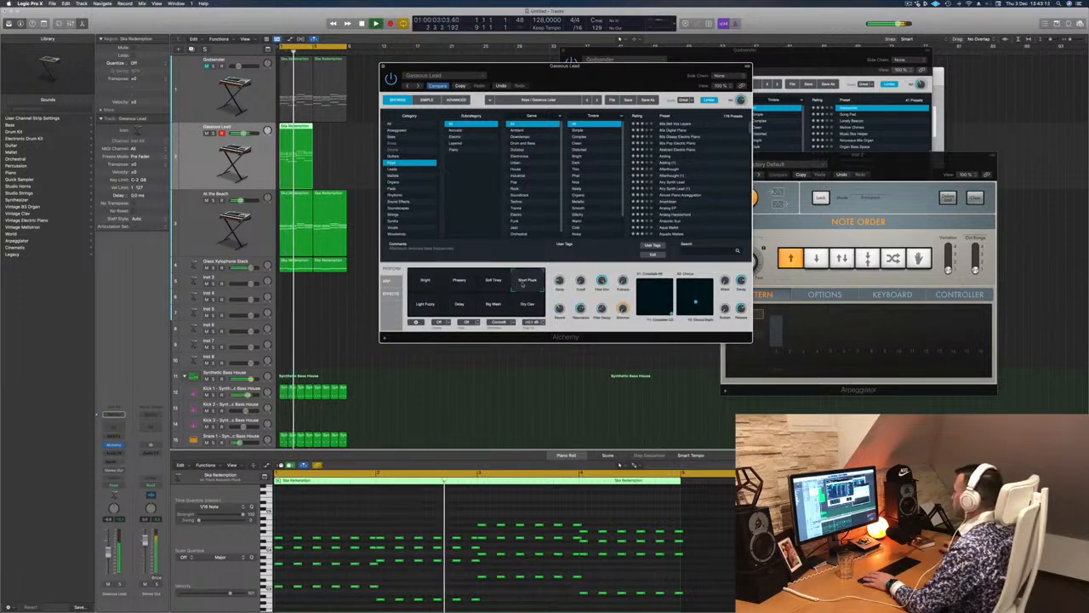
pyautogui.moveTo(615, 74); pyautogui.dragTo(691, 67)
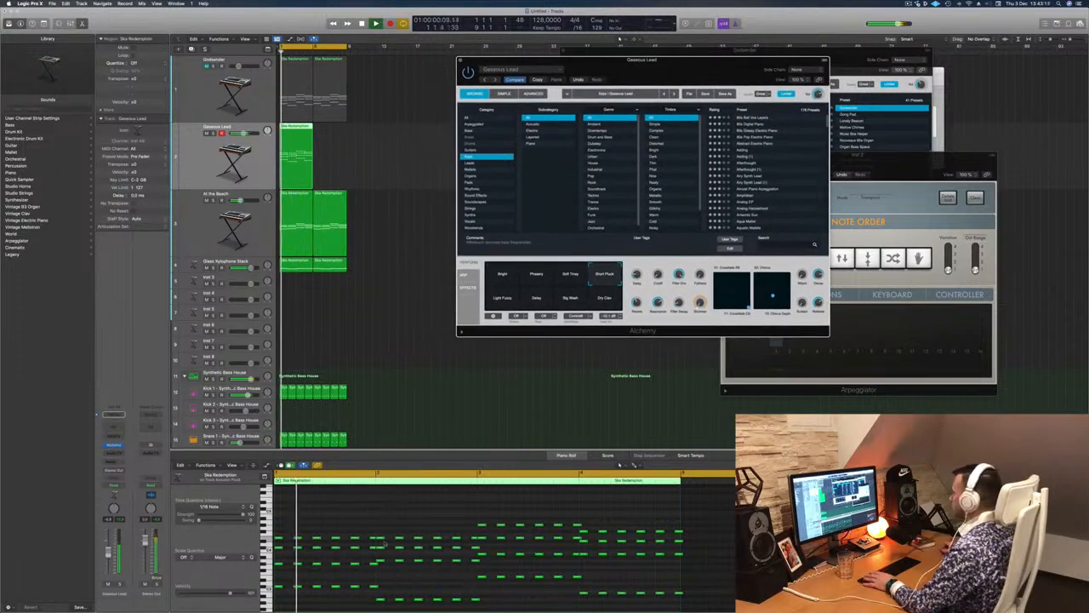
# Try deleting bar 1's last chord and shifting the remaining chords after the first one slightly later in the Piano Roll.
pyautogui.moveTo(371, 533); pyautogui.dragTo(368, 593)
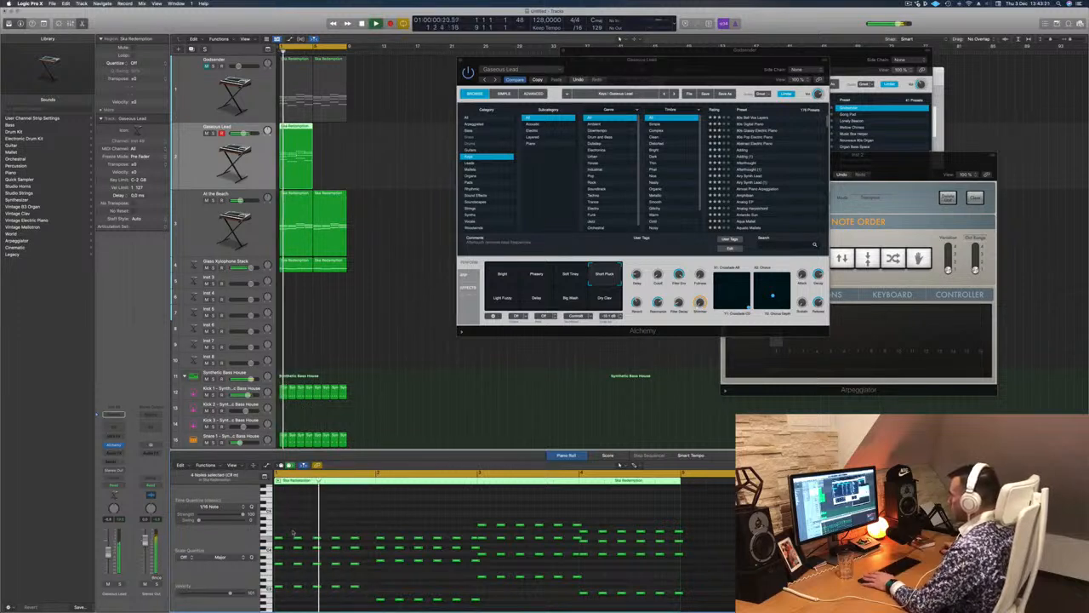
pyautogui.moveTo(293, 534); pyautogui.dragTo(361, 594)
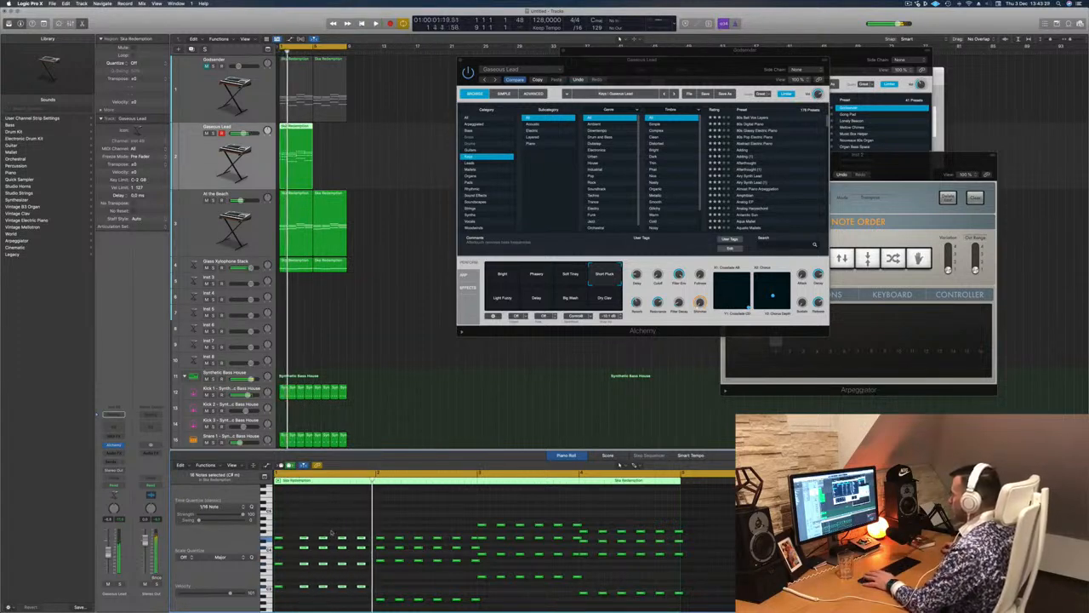
pyautogui.moveTo(359, 567); pyautogui.dragTo(368, 608)
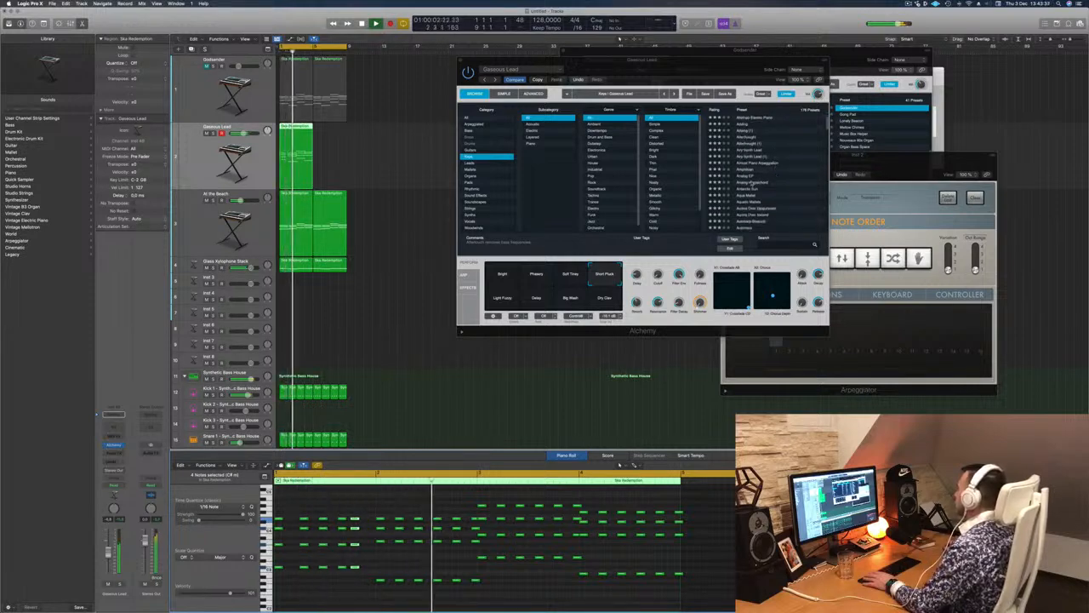
# Audition the Keys presets Analog Harpsichord, Aqua Mallet and the first Aurora Over preset with the loop playing.
pyautogui.scroll(-2, 770, 178)
pyautogui.click(751, 183)
pyautogui.press('Down')
pyautogui.press('Down')
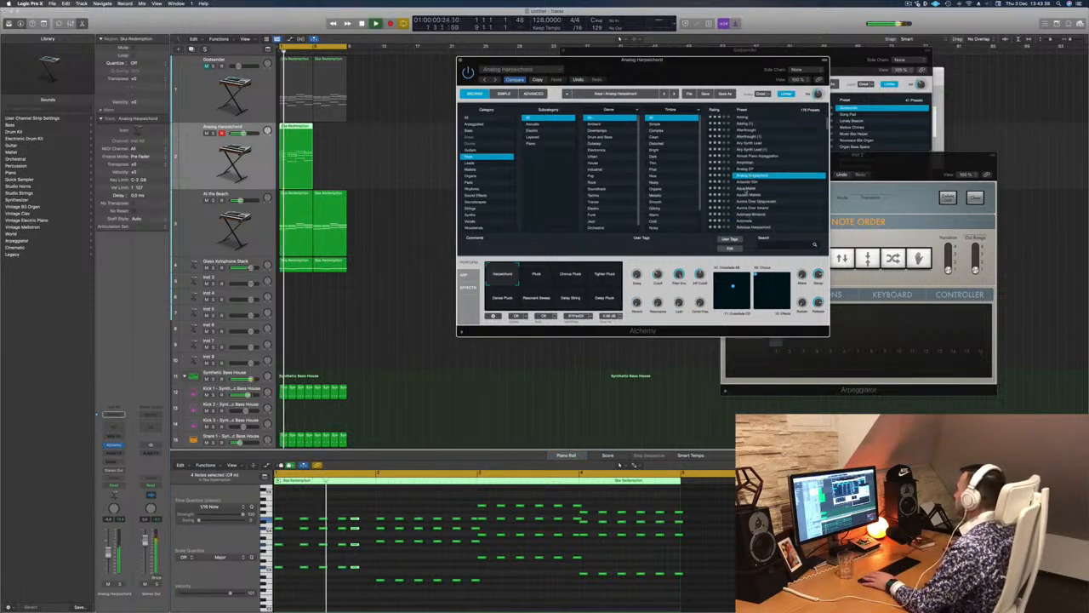
pyautogui.scroll(-2, 793, 178)
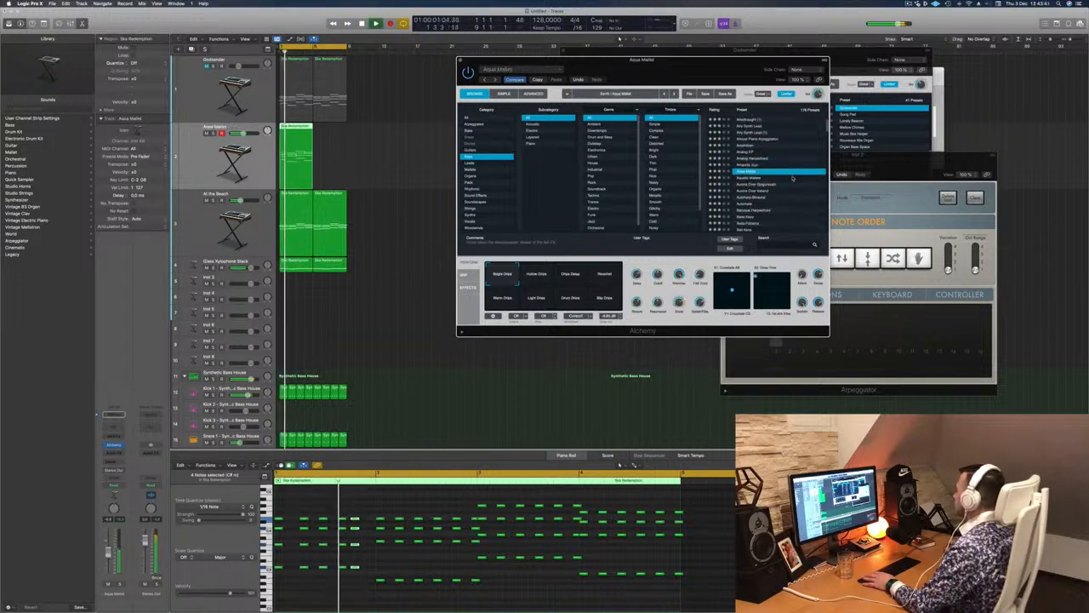
pyautogui.press('Down')
pyautogui.press('Down')
pyautogui.scroll(-2, 791, 170)
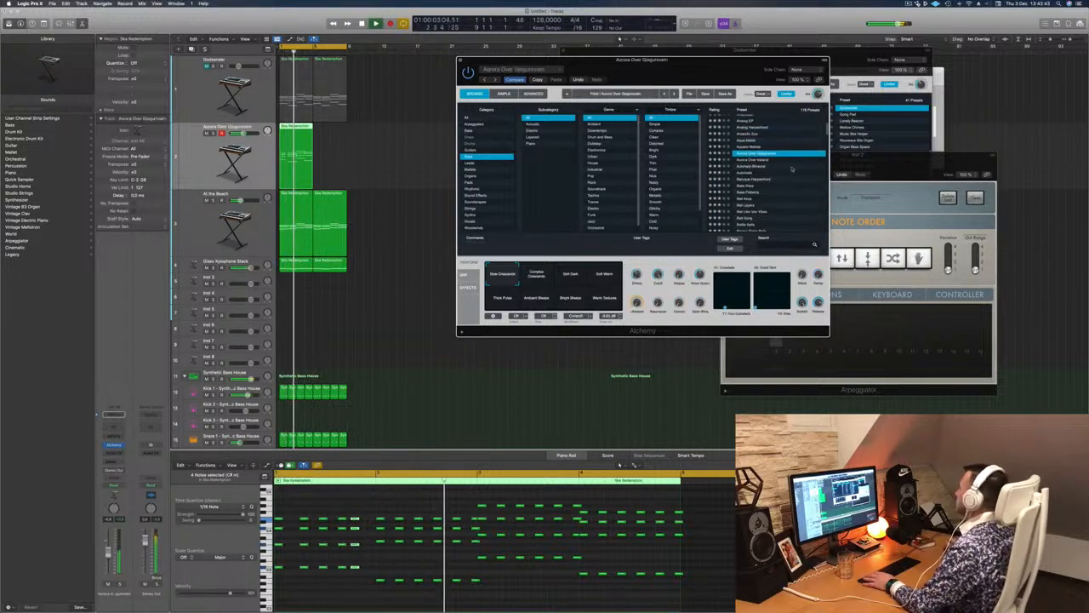
# Audition the Automata and Bass Patterns presets on the pluck track.
pyautogui.click(739, 173)
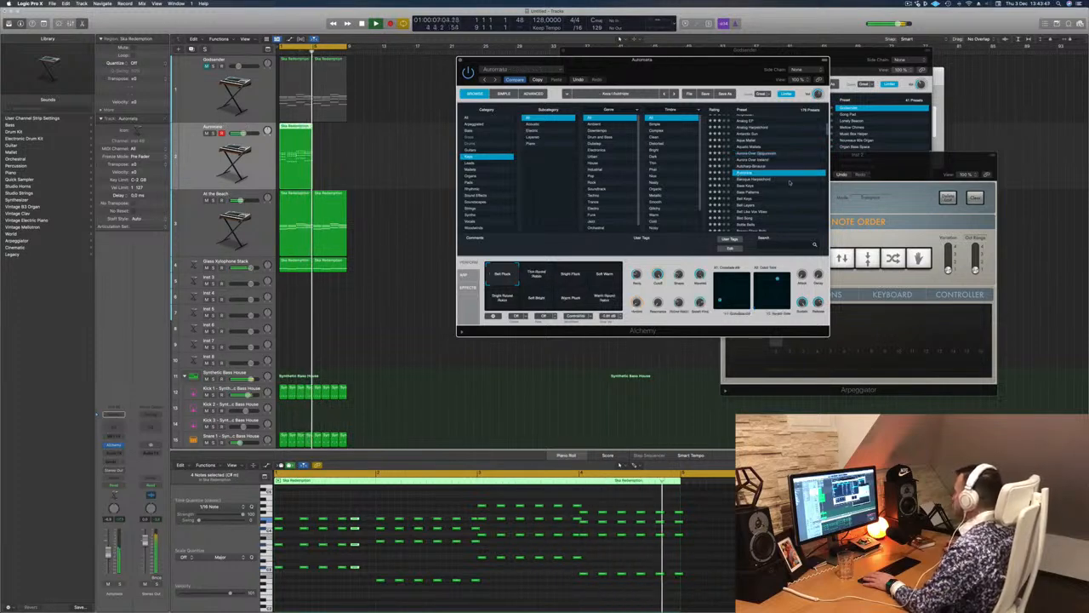
pyautogui.scroll(-1, 802, 185)
pyautogui.click(749, 177)
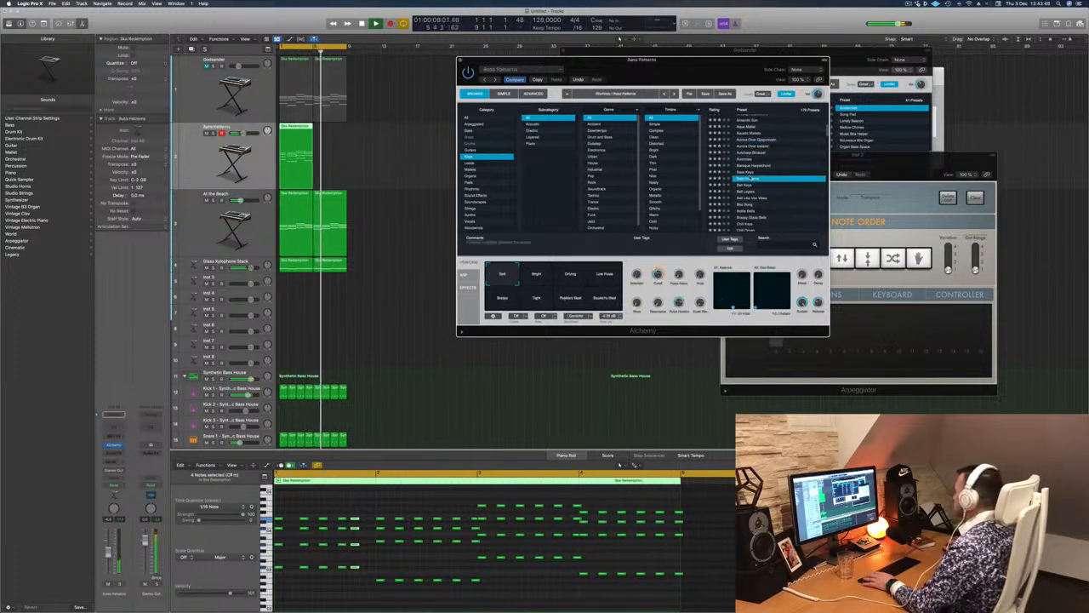
pyautogui.scroll(-2, 771, 178)
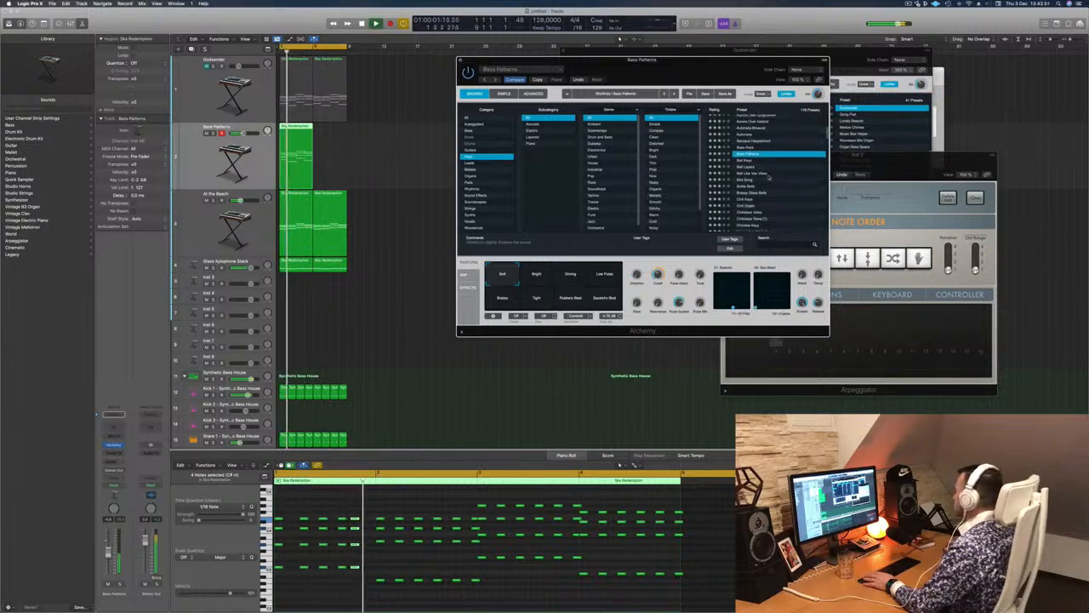
# Load the Bottle Bells preset with its Warm Pluck snapshot and listen to it in the loop.
pyautogui.click(753, 185)
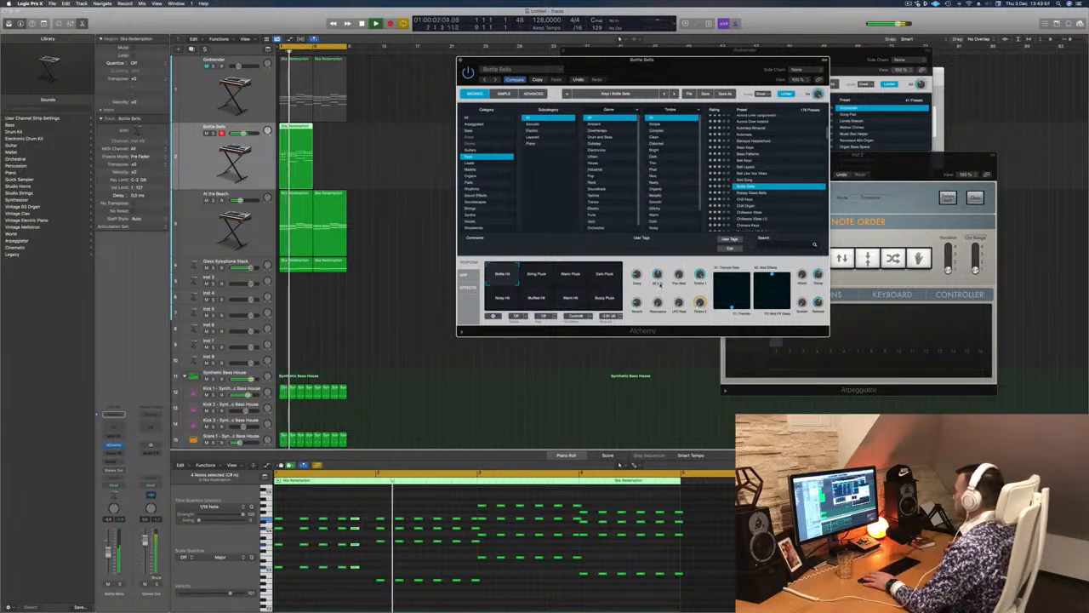
pyautogui.click(573, 276)
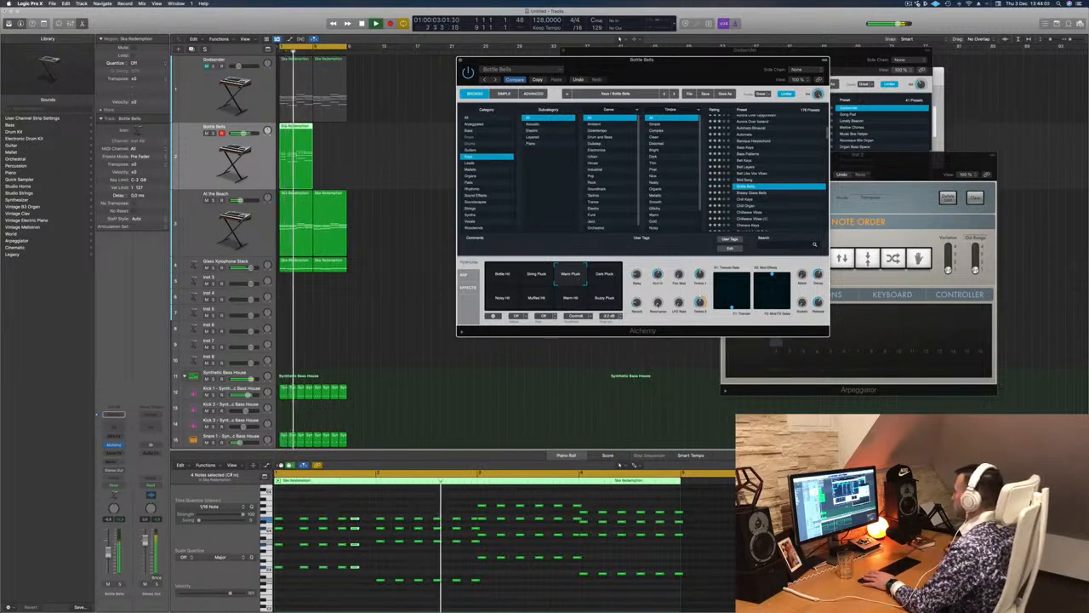
pyautogui.press('space')
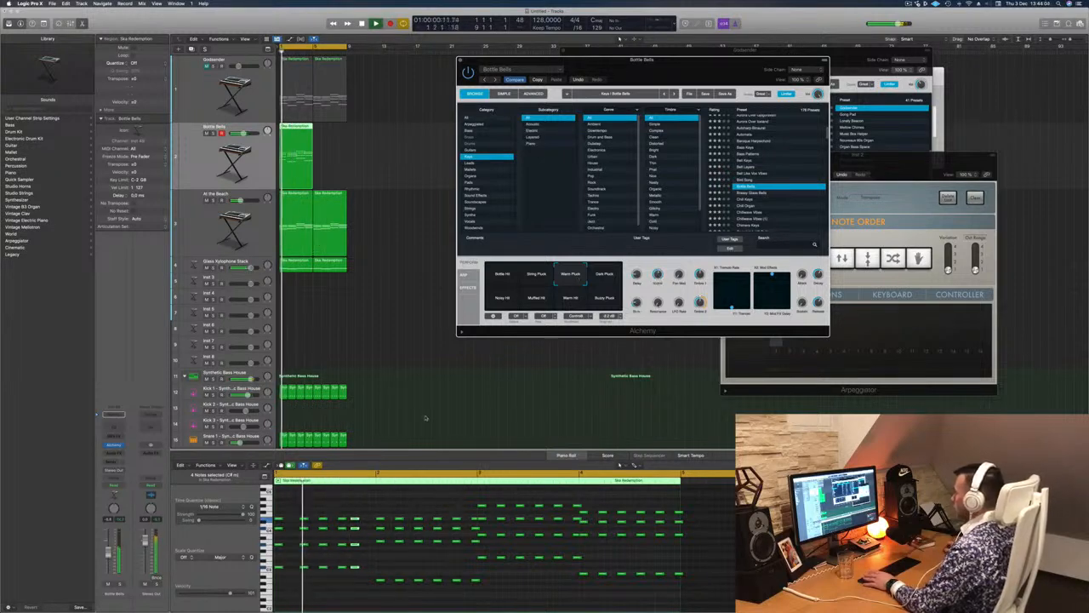
# Undo the chord timing changes and the chord deletion in bar 1, restarting the loop to check the original rhythm.
pyautogui.click(366, 508)
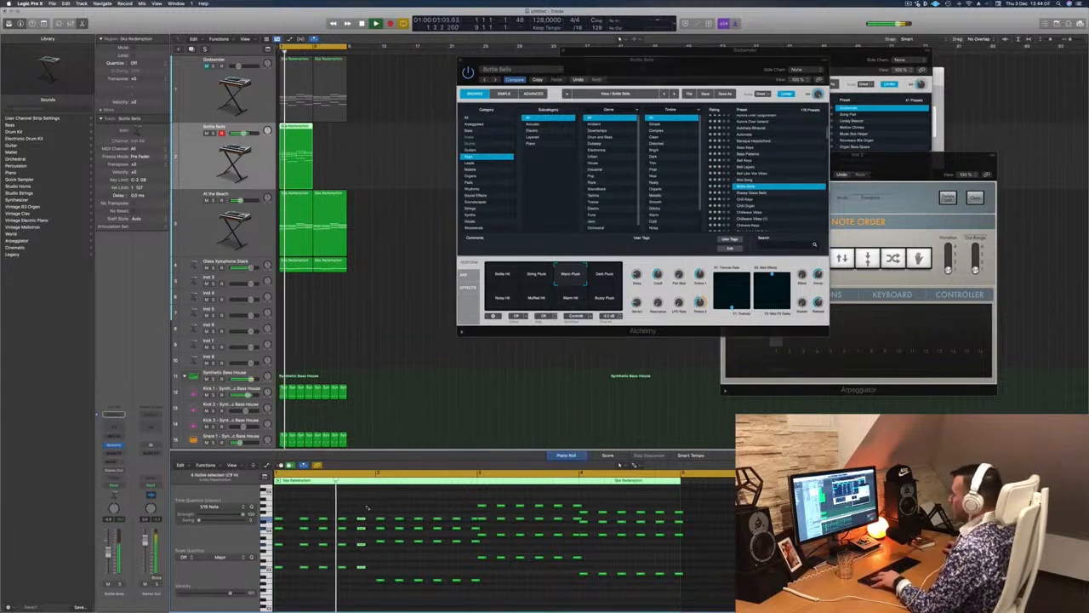
pyautogui.press('super+z')
pyautogui.press('super+z')
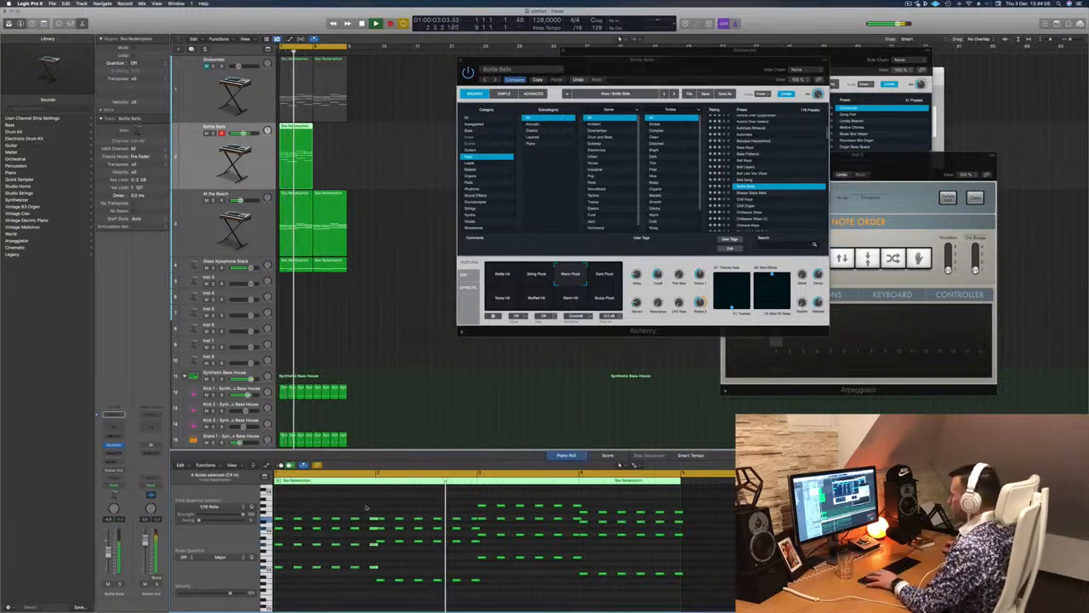
pyautogui.press('space')
pyautogui.press('space')
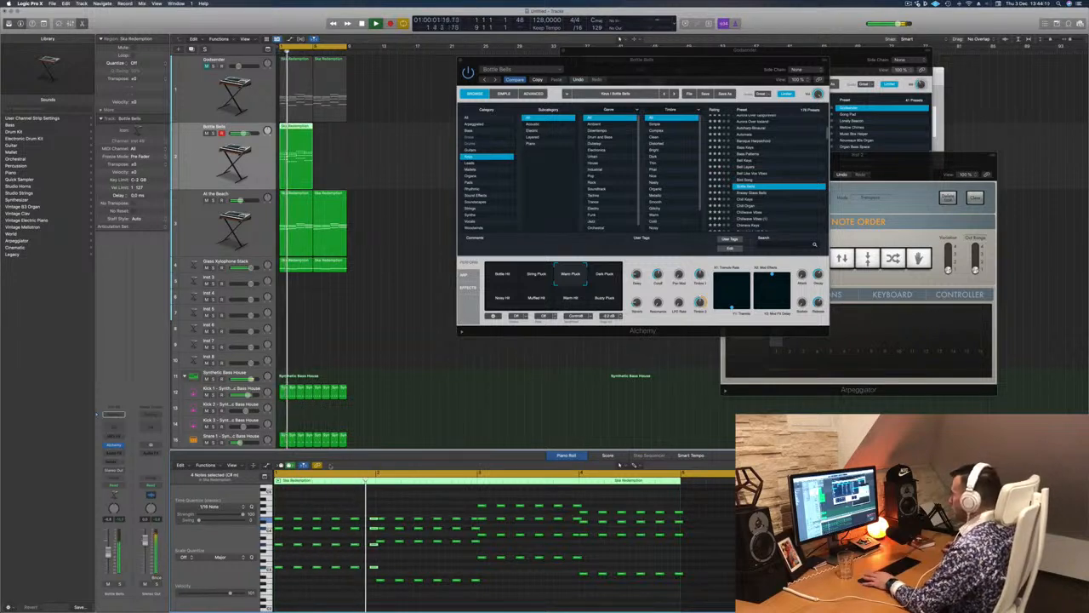
pyautogui.press('space')
pyautogui.press('space')
# Delete the sixth chord hit at the end of each of the four bars in the Bottle Bells region.
pyautogui.moveTo(369, 506); pyautogui.dragTo(369, 576)
pyautogui.press('BackSpace')
pyautogui.moveTo(469, 514); pyautogui.dragTo(474, 583)
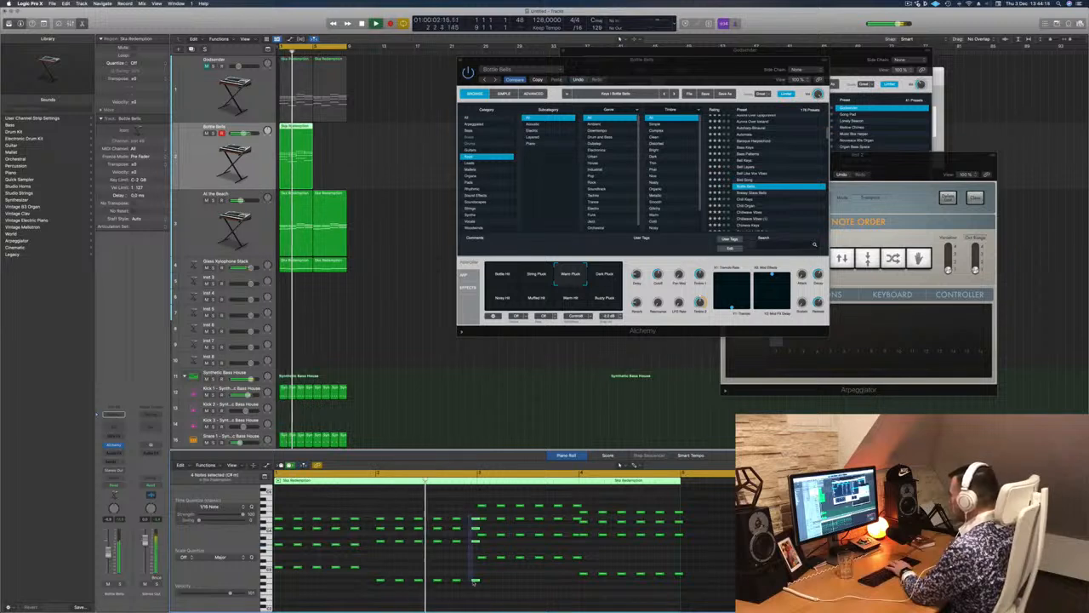
pyautogui.press('BackSpace')
pyautogui.moveTo(572, 500); pyautogui.dragTo(575, 568)
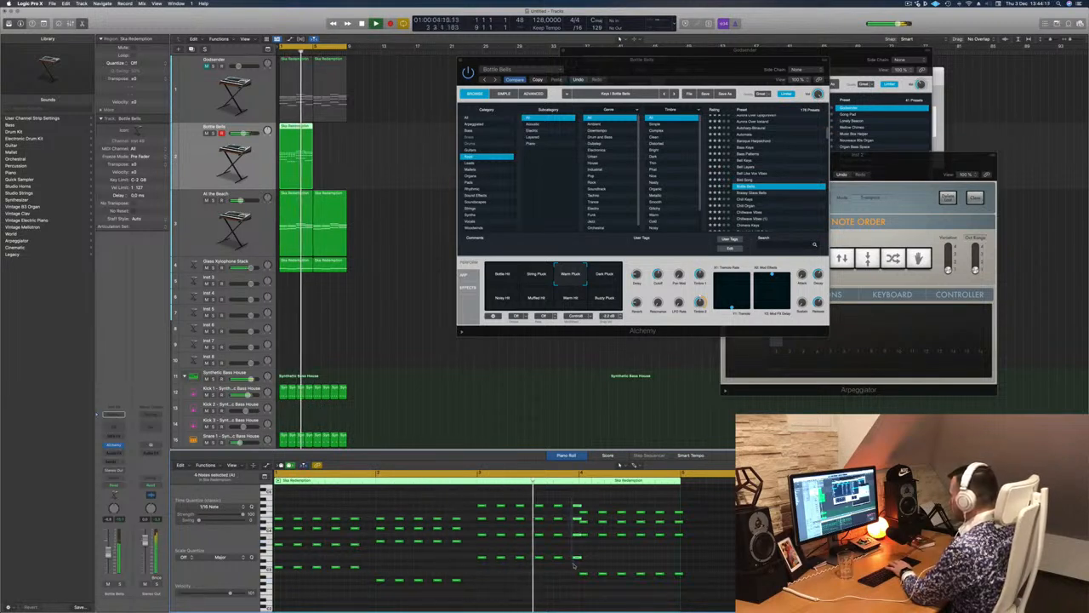
pyautogui.press('BackSpace')
pyautogui.moveTo(679, 503); pyautogui.dragTo(684, 590)
pyautogui.press('BackSpace')
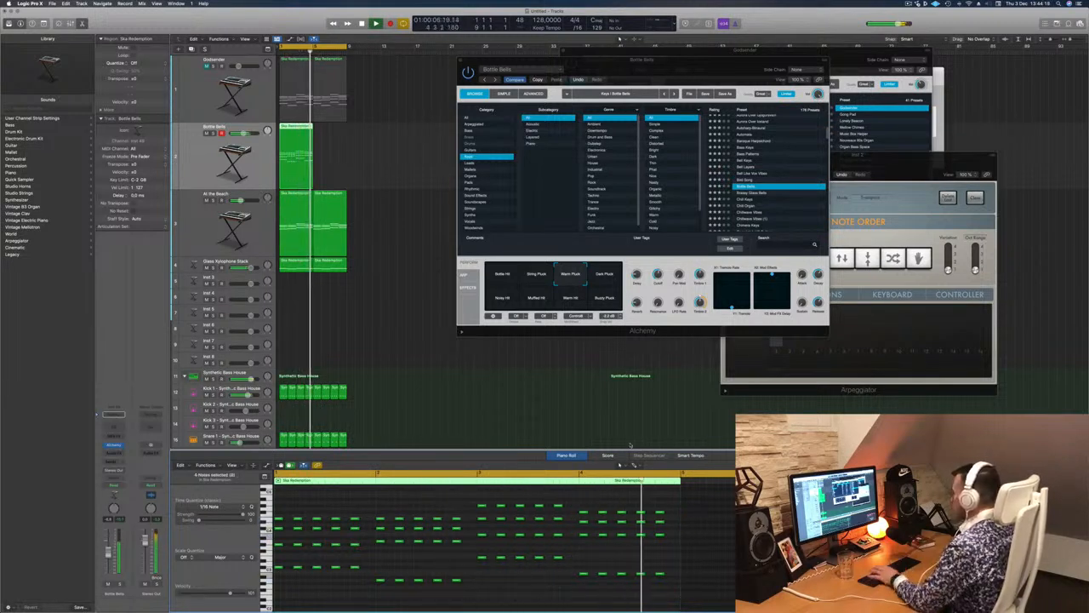
pyautogui.moveTo(672, 504); pyautogui.dragTo(661, 590)
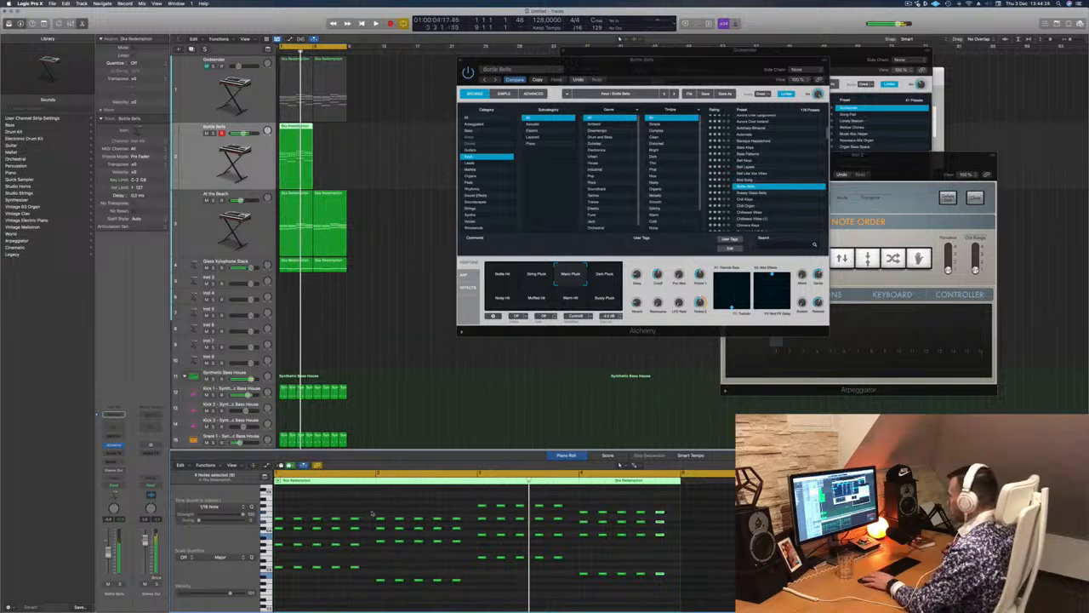
# Move the first chord of bar 2 about an eighth note earlier and replay the loop from the start.
pyautogui.moveTo(371, 510); pyautogui.dragTo(384, 611)
pyautogui.scroll(1, 379, 521)
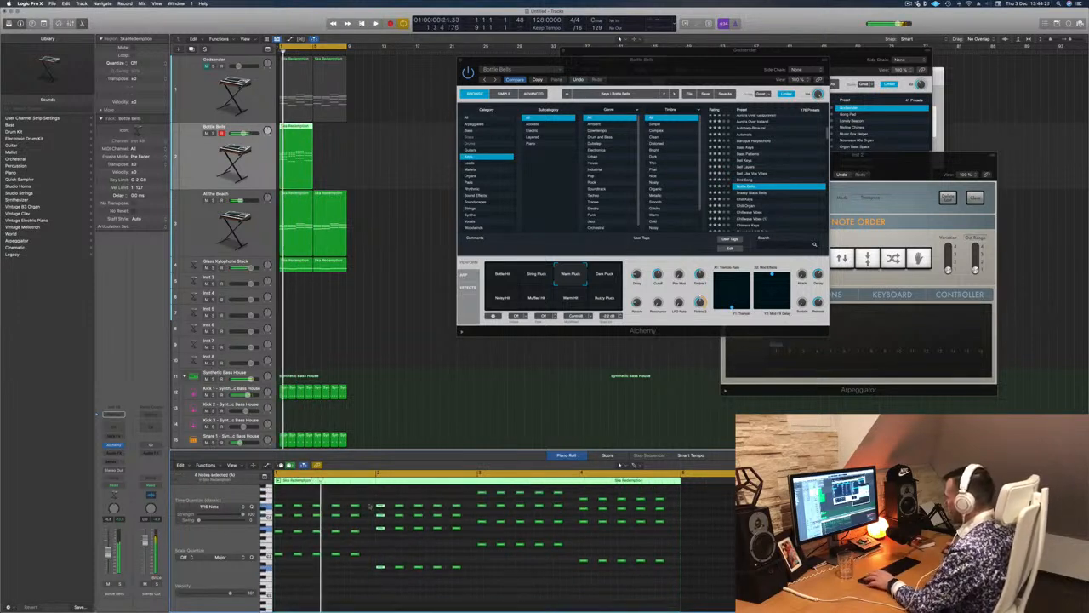
pyautogui.moveTo(379, 507); pyautogui.dragTo(366, 507)
pyautogui.press('Return')
pyautogui.press('Return')
# Move the first chord of bar 3 about an eighth note ahead of the bar line and play the loop.
pyautogui.press('super+Left')
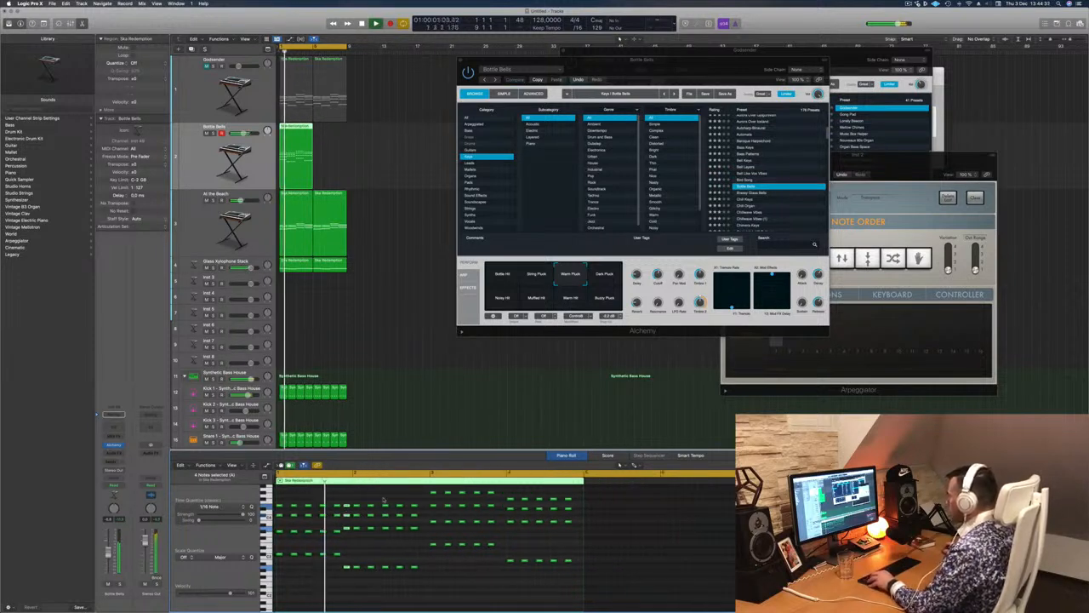
pyautogui.press('super+Left')
pyautogui.scroll(3, 426, 518)
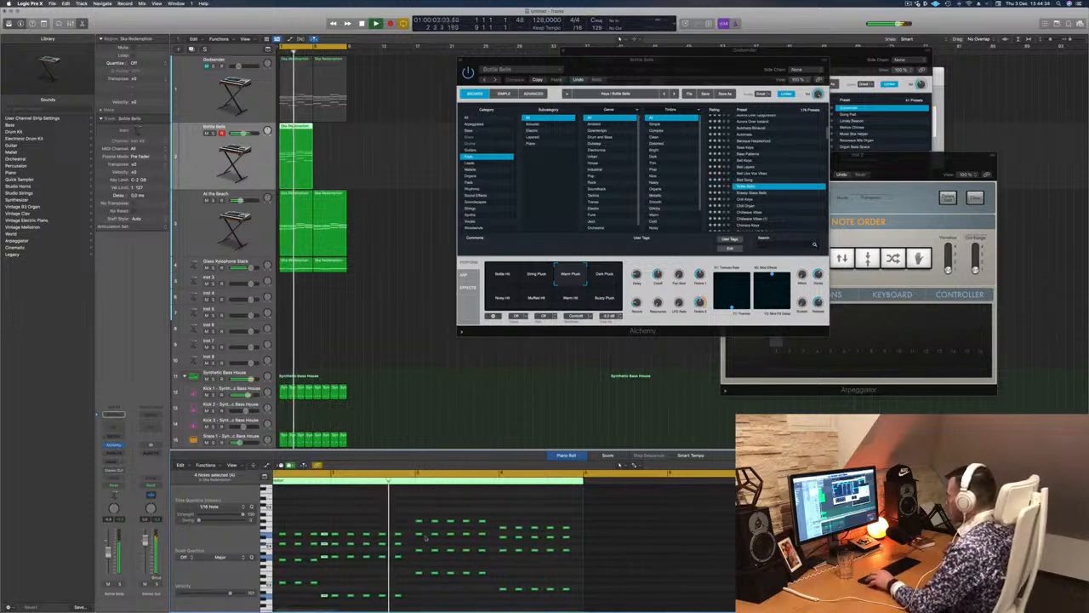
pyautogui.moveTo(442, 518); pyautogui.dragTo(445, 594)
pyautogui.press('space')
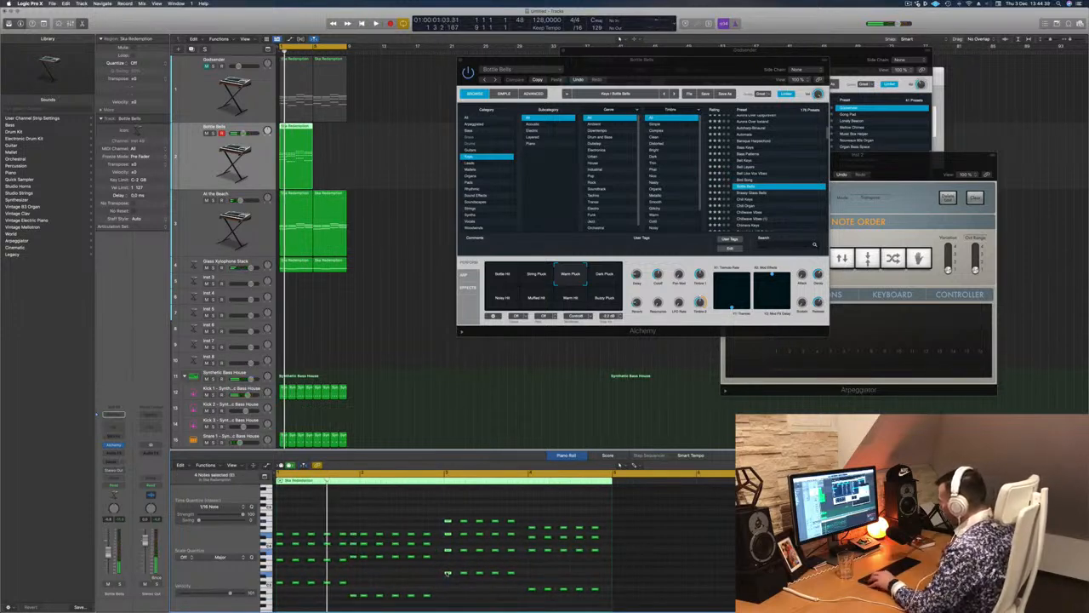
pyautogui.moveTo(446, 573); pyautogui.dragTo(437, 574)
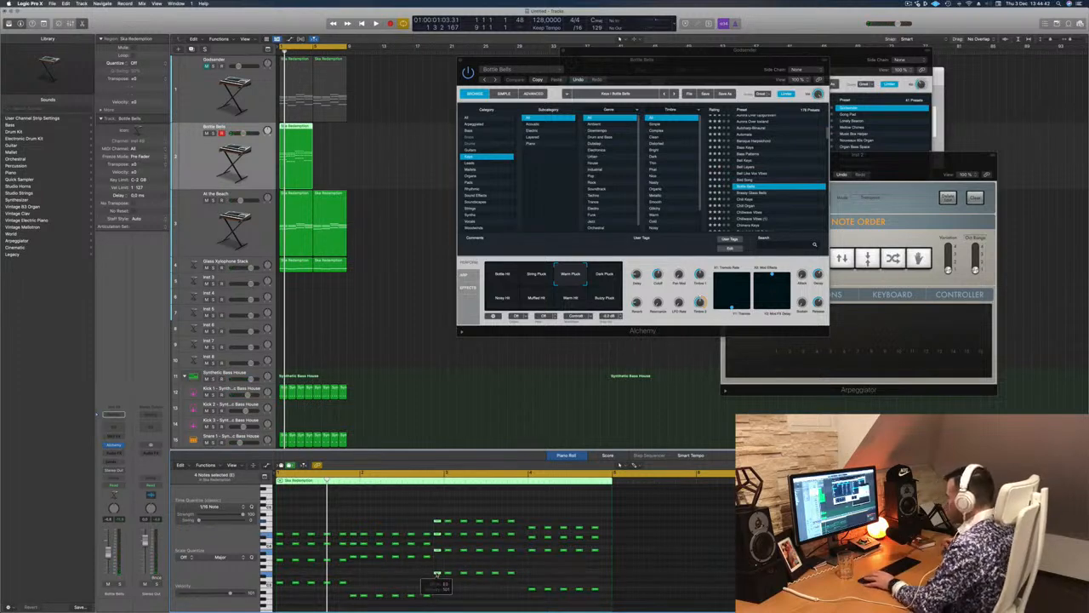
pyautogui.press('space')
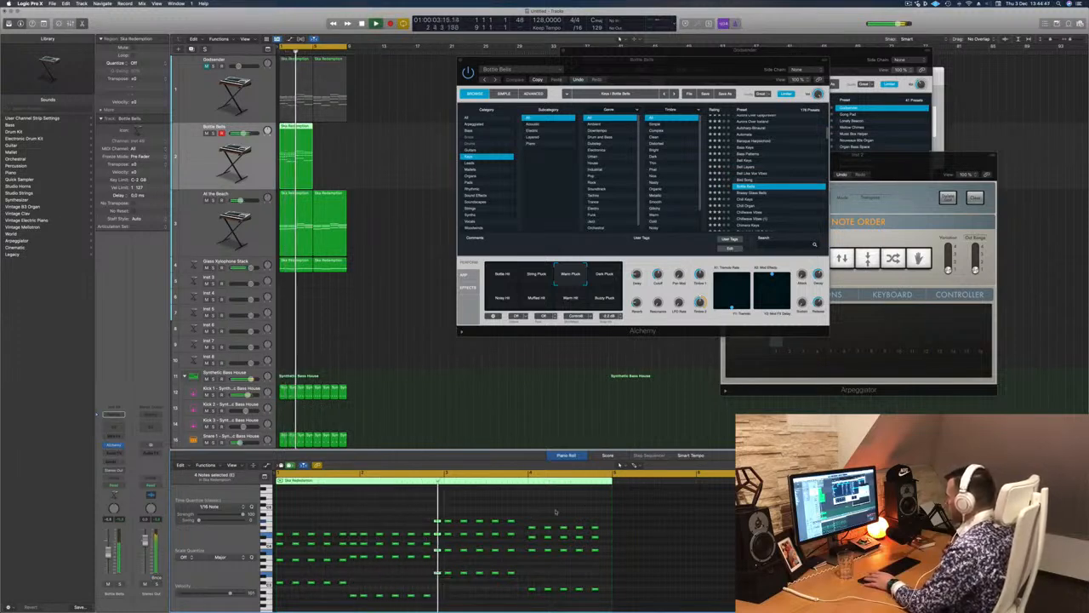
# Select all notes of the first chord in bar 4 of the Bottle Bells region.
pyautogui.moveTo(523, 598); pyautogui.dragTo(524, 598)
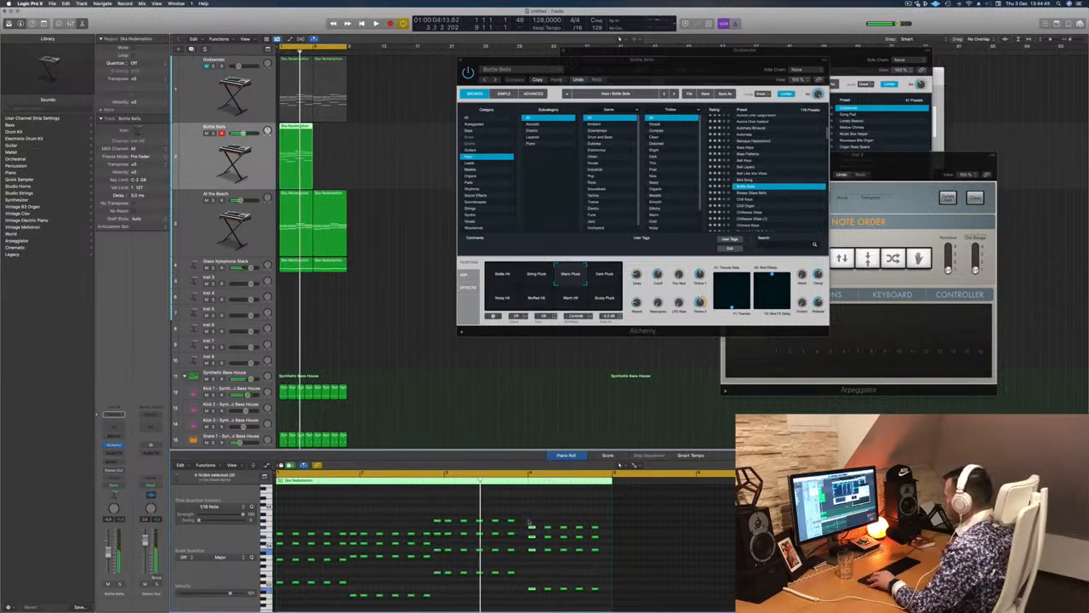
# Copy the last chord of bar 1 to the end of bar 4, and duplicate the Bottle Bells region to bar 5.
pyautogui.moveTo(532, 528); pyautogui.dragTo(521, 529)
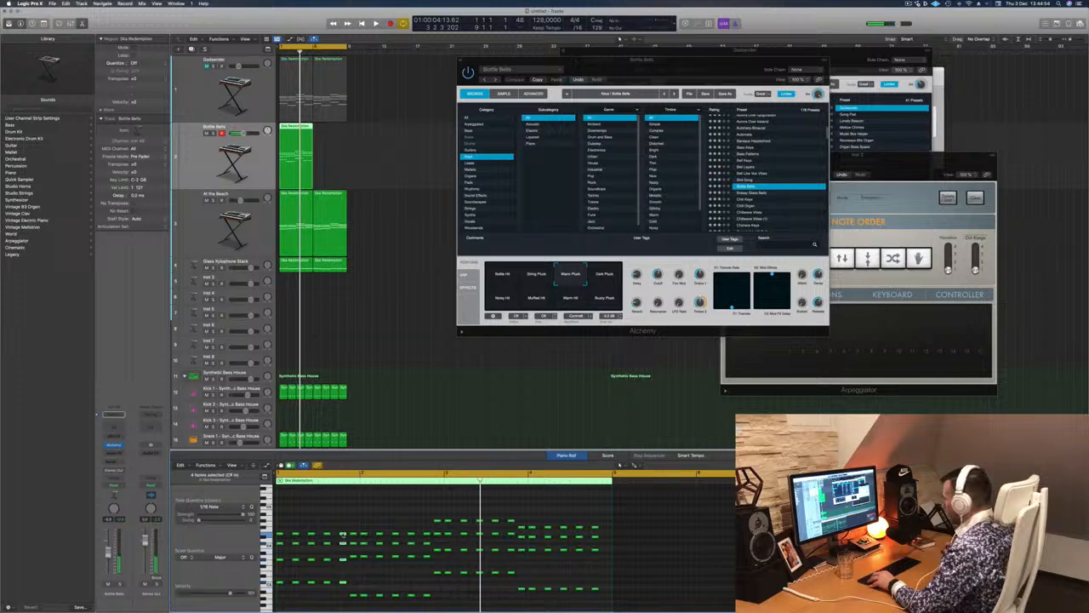
pyautogui.moveTo(343, 535); pyautogui.dragTo(599, 537)
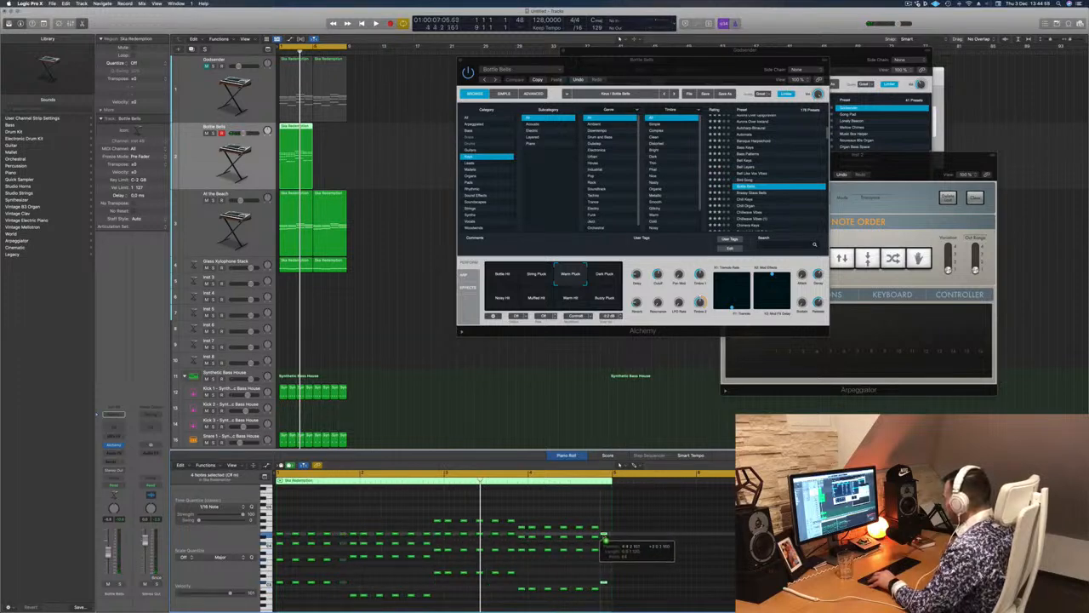
pyautogui.moveTo(607, 540); pyautogui.dragTo(605, 539)
pyautogui.press('space')
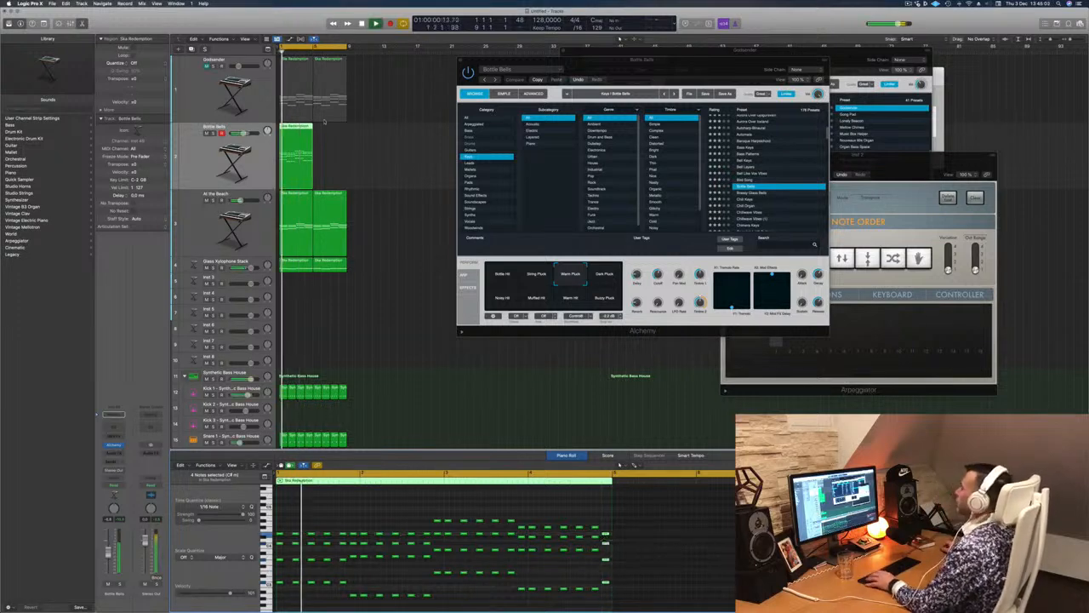
pyautogui.moveTo(296, 130); pyautogui.dragTo(327, 135)
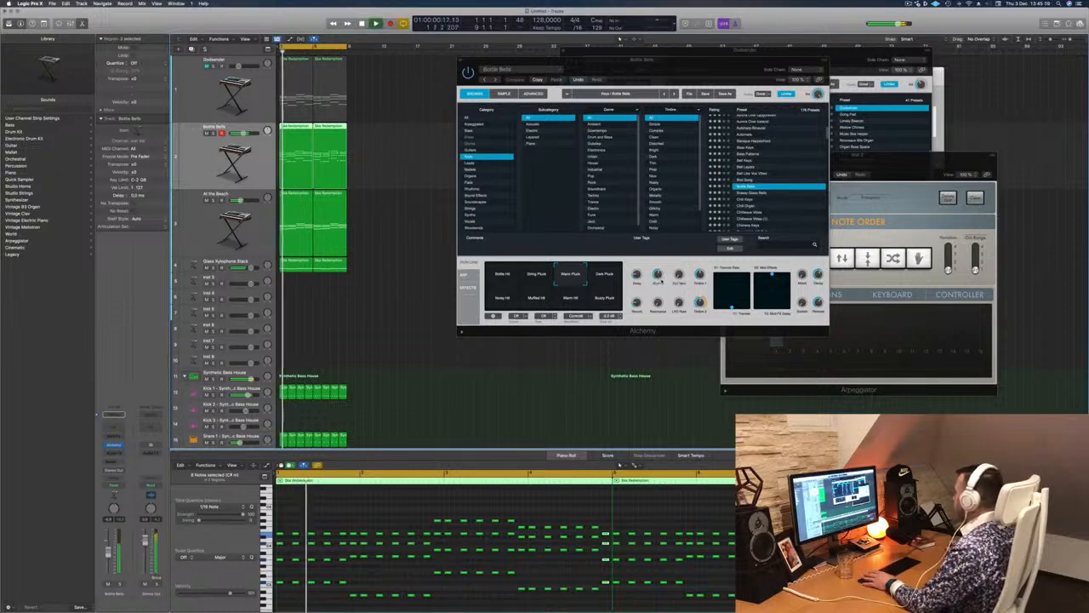
# Audition the Dark Pluck, Buzzy Pluck, Warm Hit, Muffled Hit and Noisy Hit variations of Bottle Bells, ending on Warm Pluck.
pyautogui.moveTo(657, 274); pyautogui.dragTo(656, 276)
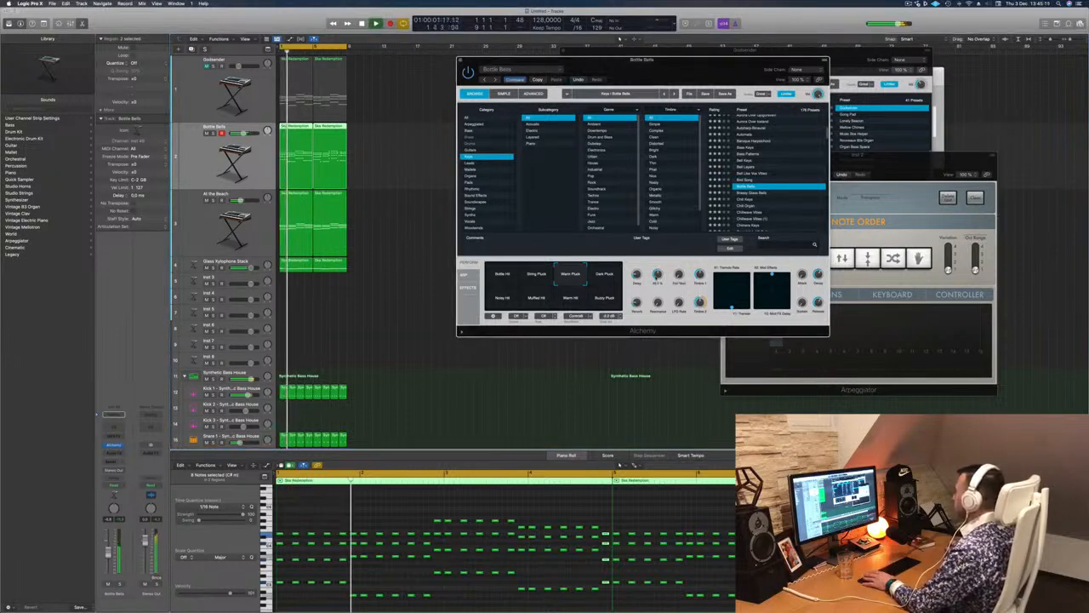
pyautogui.press('Return')
pyautogui.click(604, 277)
pyautogui.click(601, 299)
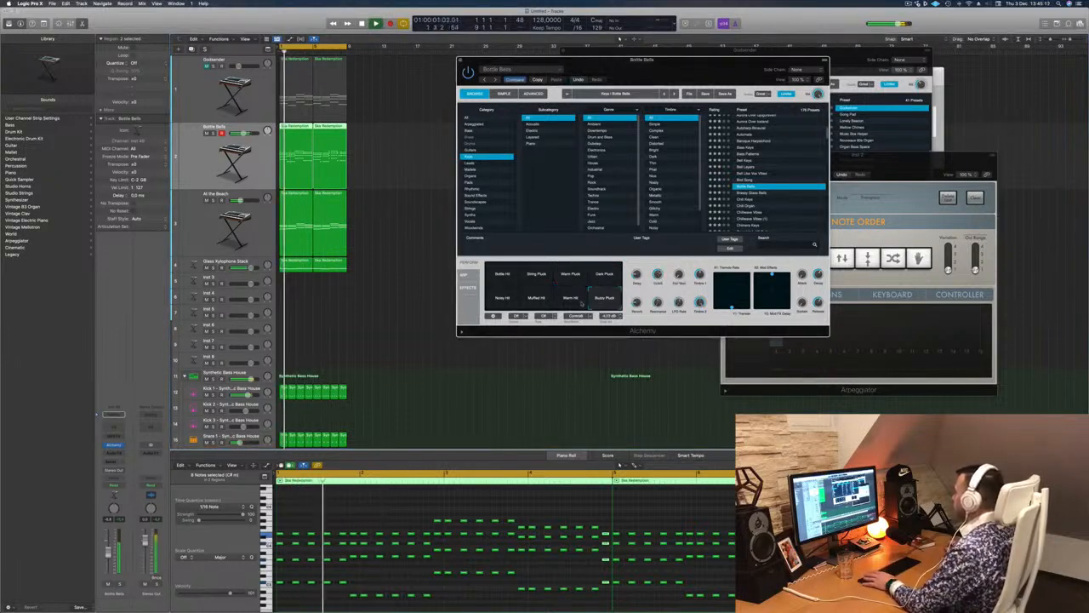
pyautogui.click(570, 300)
pyautogui.click(535, 299)
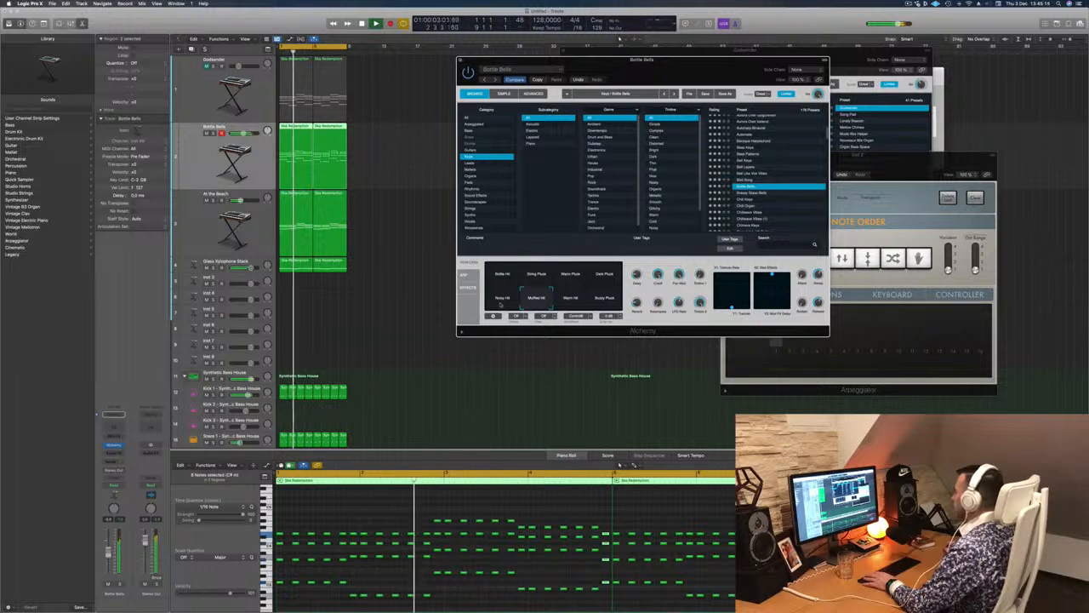
pyautogui.click(500, 305)
pyautogui.click(583, 281)
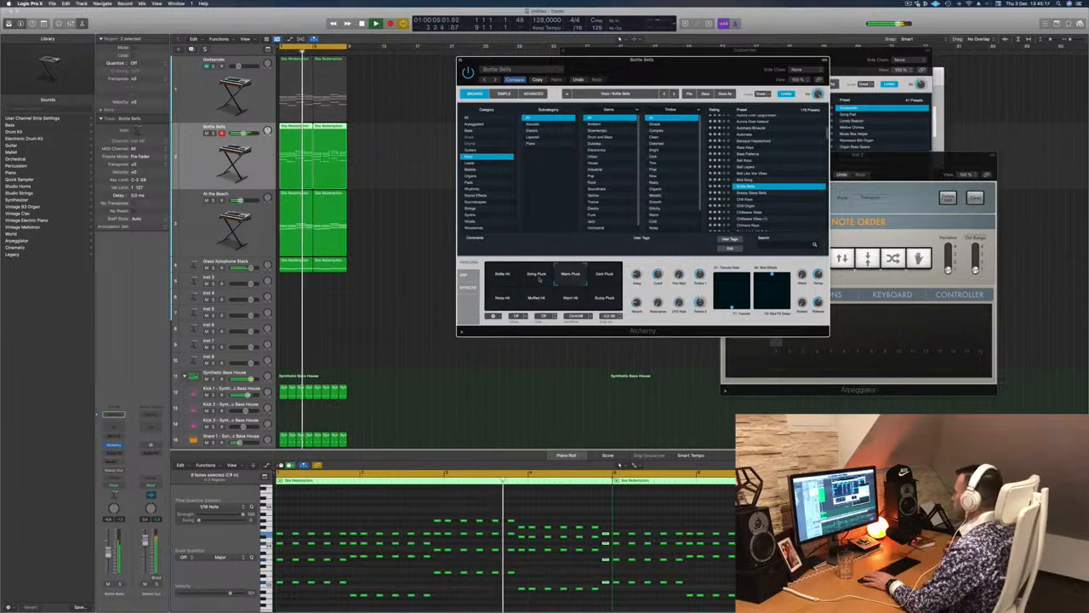
pyautogui.press('Return')
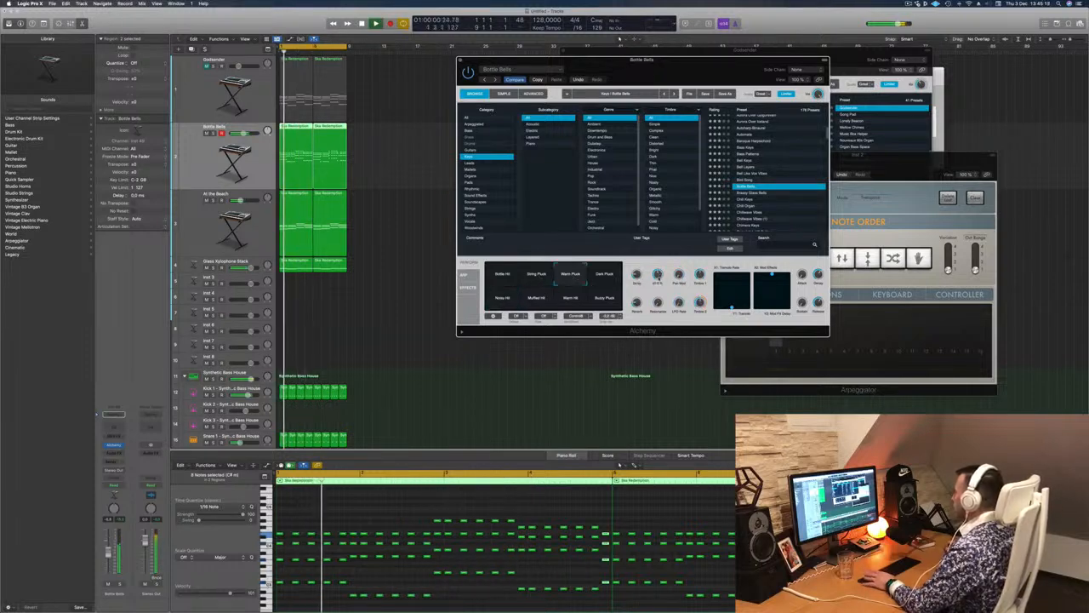
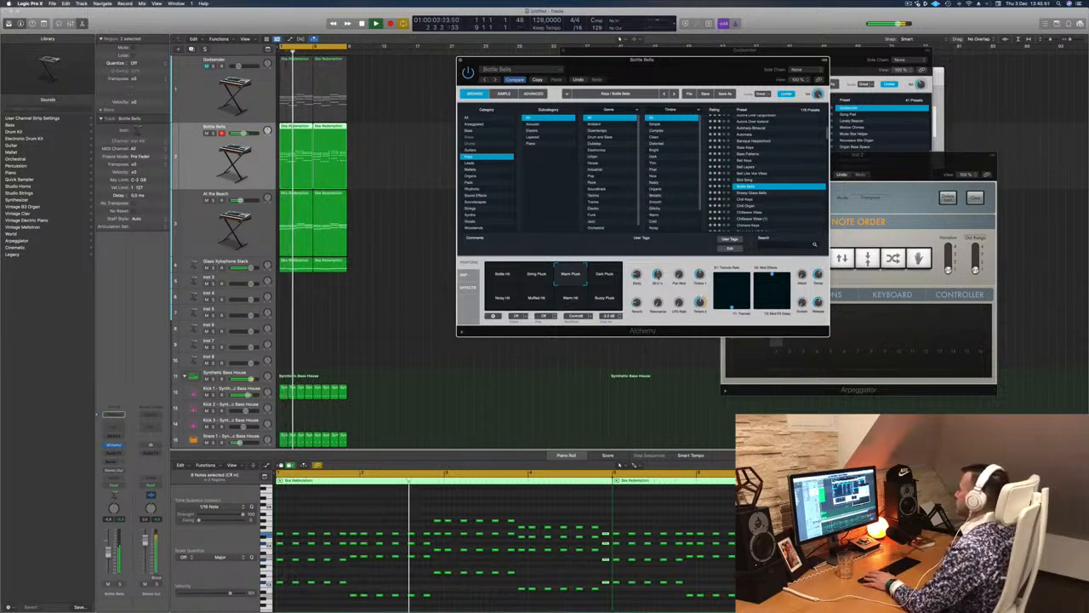
# Close the Bottle Bells instrument window and move the Godsender and Musical Typing windows away from the arrangement.
pyautogui.press('super+w')
pyautogui.click(404, 207)
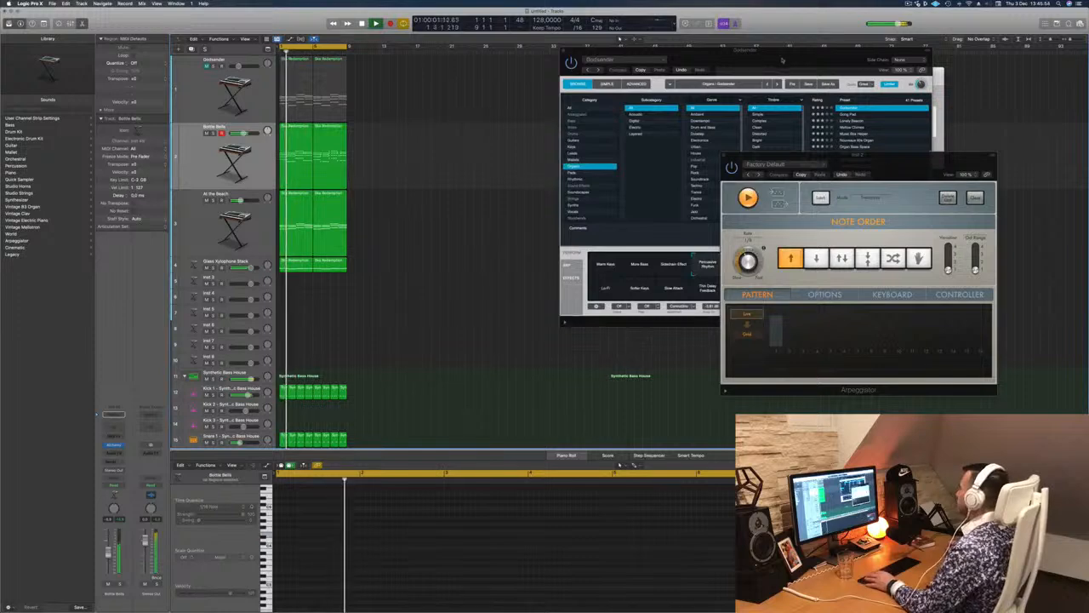
pyautogui.moveTo(782, 61); pyautogui.dragTo(1066, 209)
pyautogui.moveTo(893, 73); pyautogui.dragTo(1009, 73)
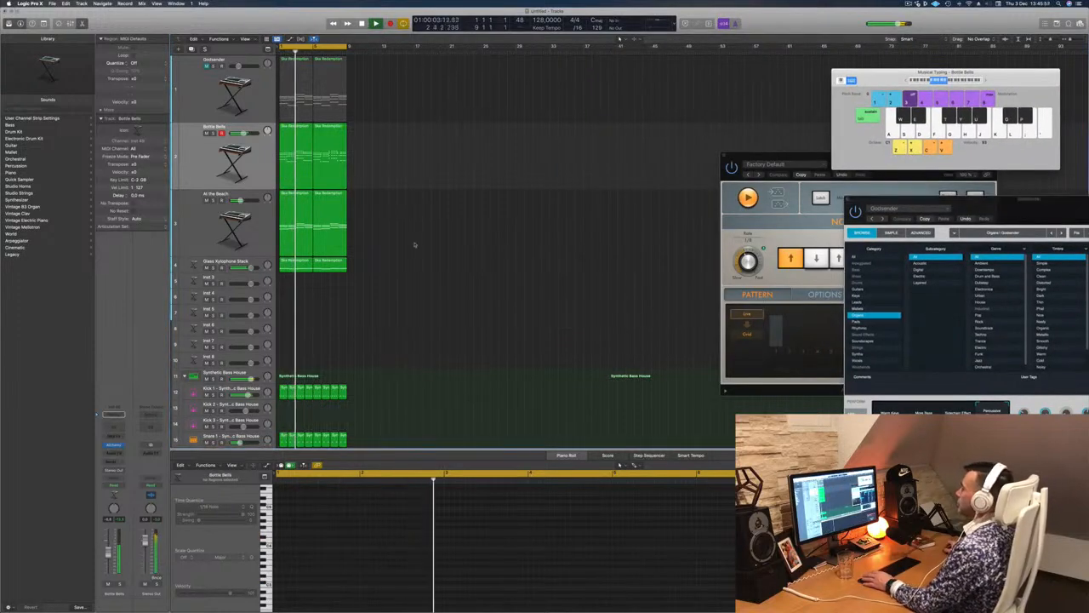
# Repeat all instrument and drum regions until they fill the arrangement up to bar 33, with the cycle range extended to match.
pyautogui.press('super+r')
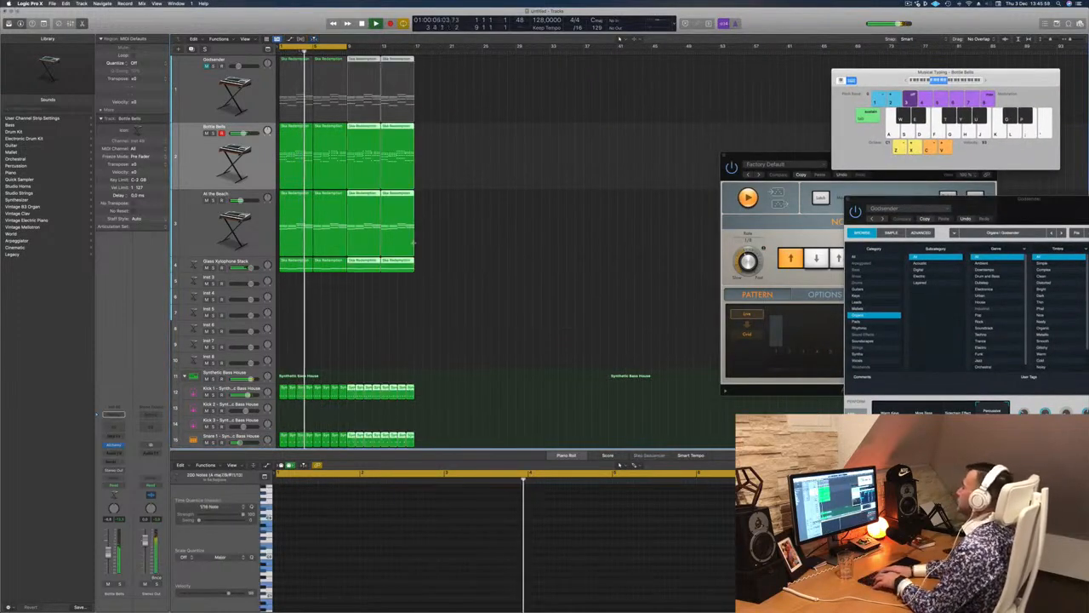
pyautogui.press('super+r')
pyautogui.press('super+r')
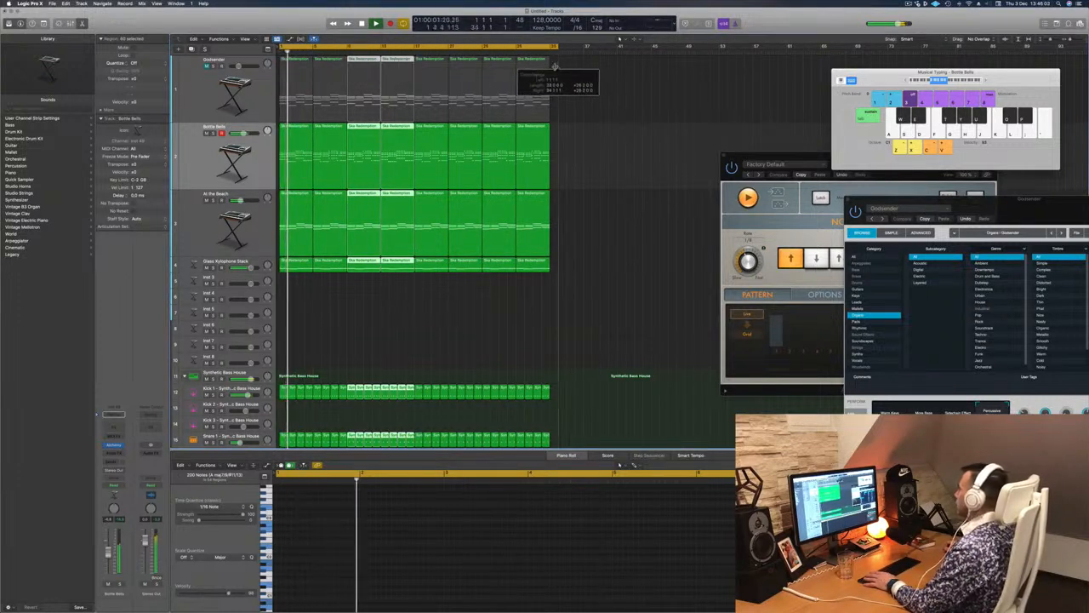
pyautogui.click(344, 320)
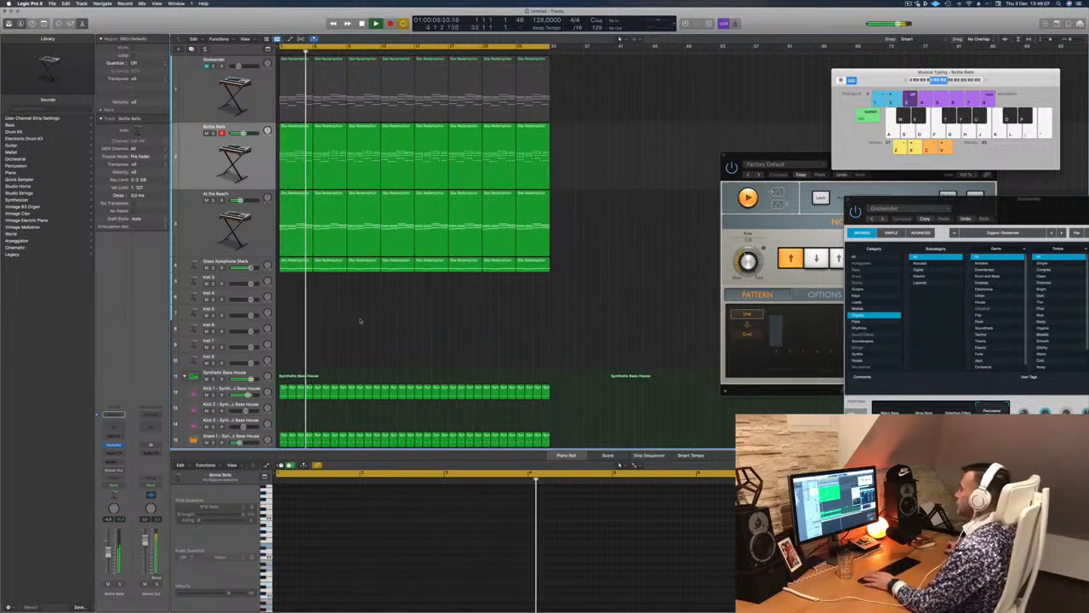
# Duplicate the At the Beach track with its instrument settings, without copying its regions.
pyautogui.click(203, 225)
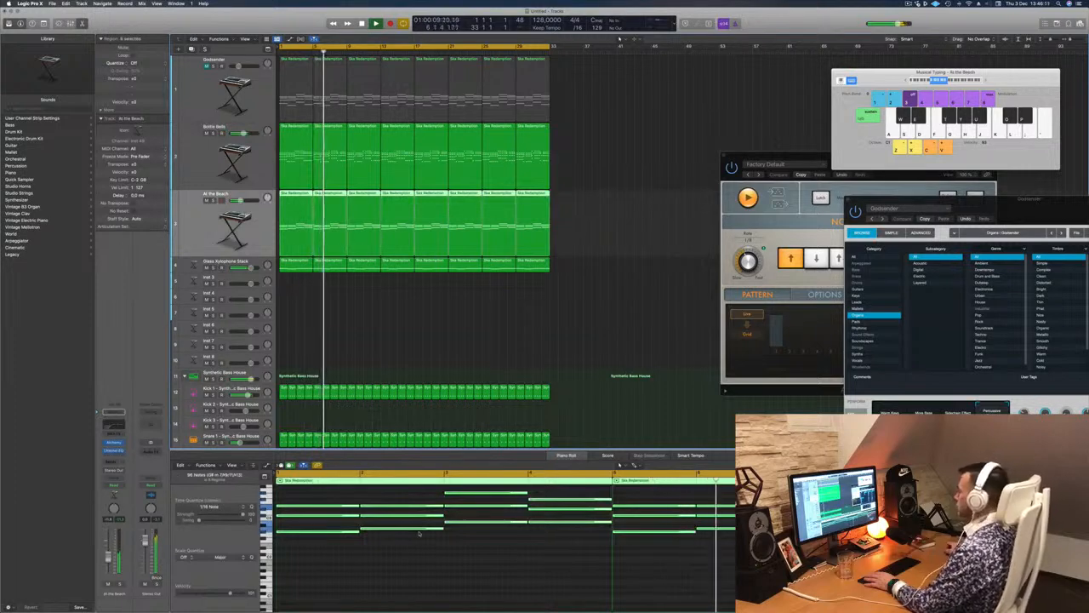
pyautogui.scroll(2, 419, 532)
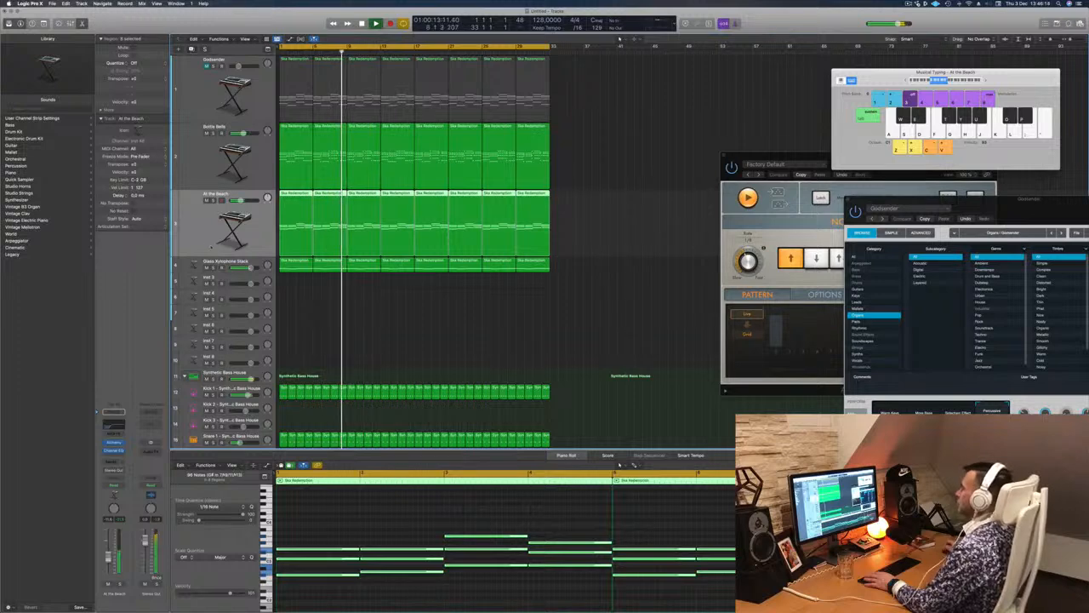
pyautogui.press('super+d')
pyautogui.click(213, 228)
pyautogui.press('Return')
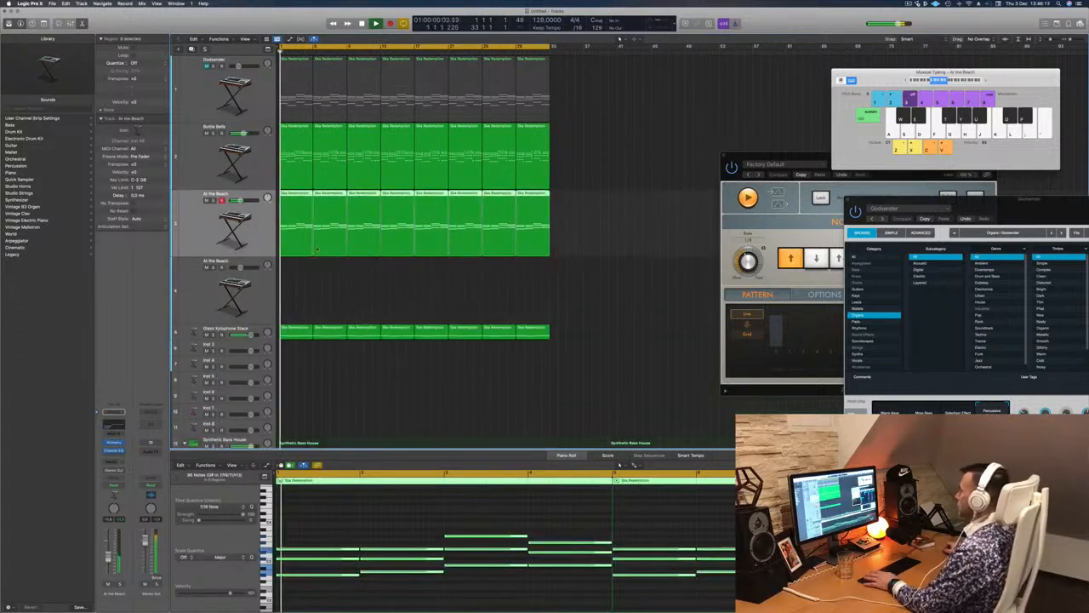
# Stop playback and copy the first region of the muted top track to bar 1 of the duplicated At the Beach track.
pyautogui.click(618, 242)
pyautogui.press('space')
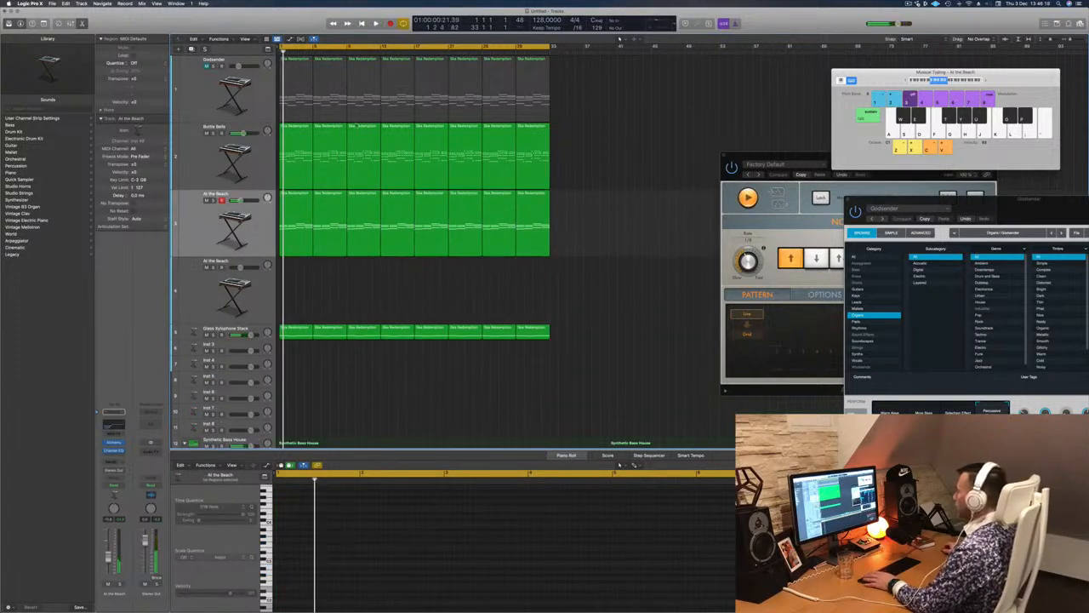
pyautogui.moveTo(311, 88); pyautogui.dragTo(294, 308)
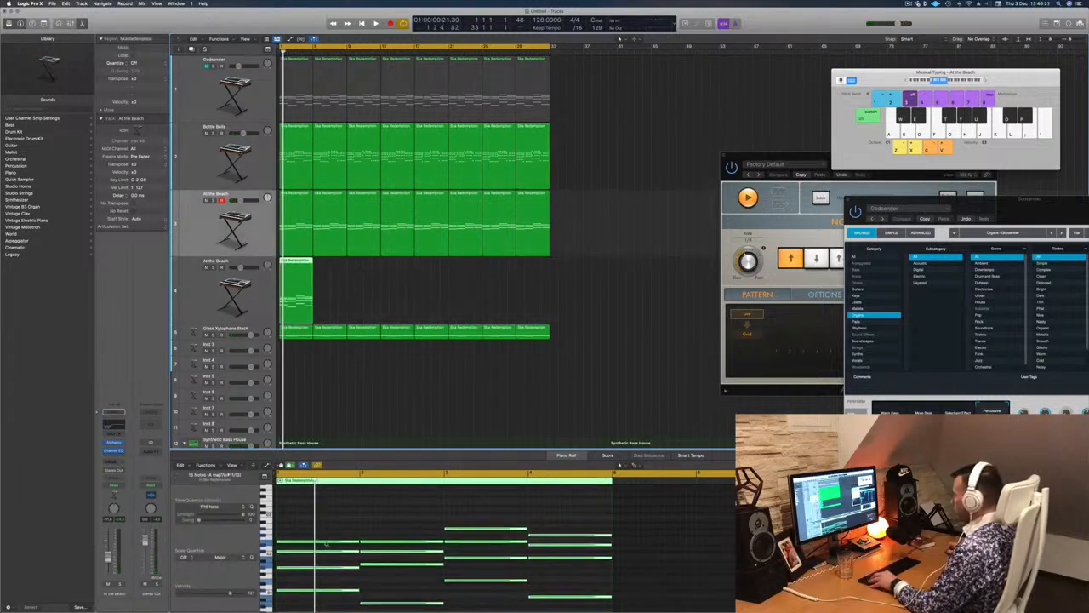
# Delete the lower chord notes in the copied region, keeping only the highest note of each chord as a single melody line.
pyautogui.scroll(-2, 328, 544)
pyautogui.scroll(4, 329, 545)
pyautogui.scroll(-8, 330, 549)
pyautogui.scroll(2, 331, 551)
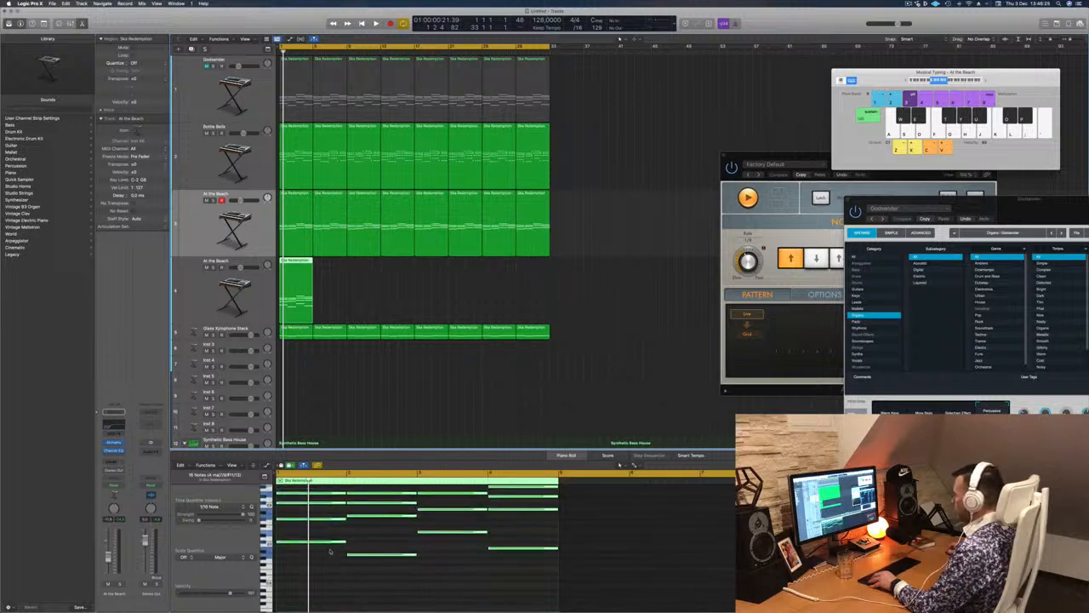
pyautogui.moveTo(326, 577); pyautogui.dragTo(543, 502)
pyautogui.press('Delete')
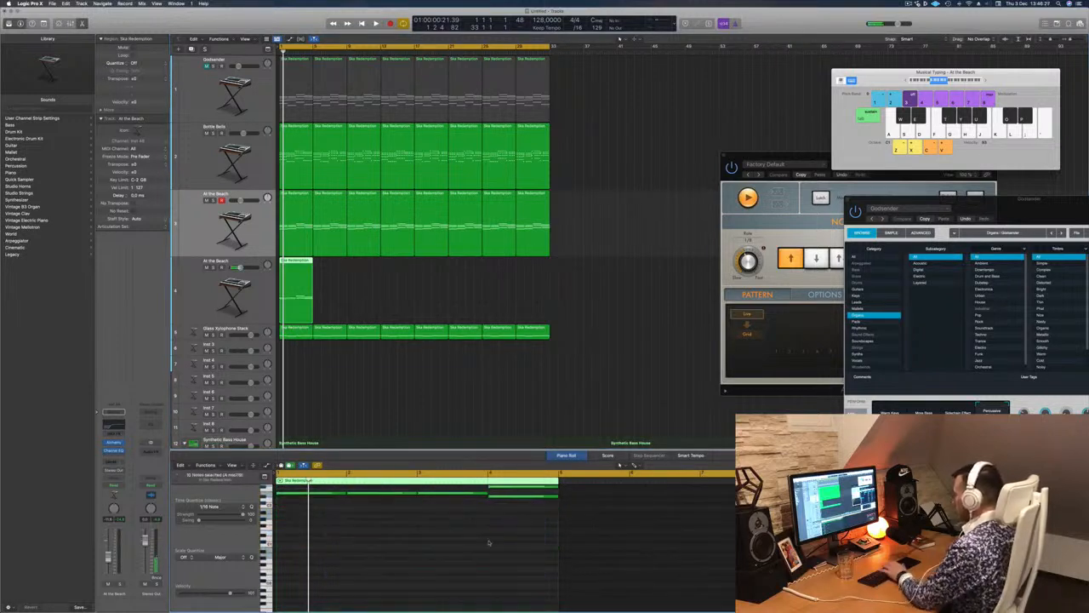
pyautogui.scroll(3, 460, 543)
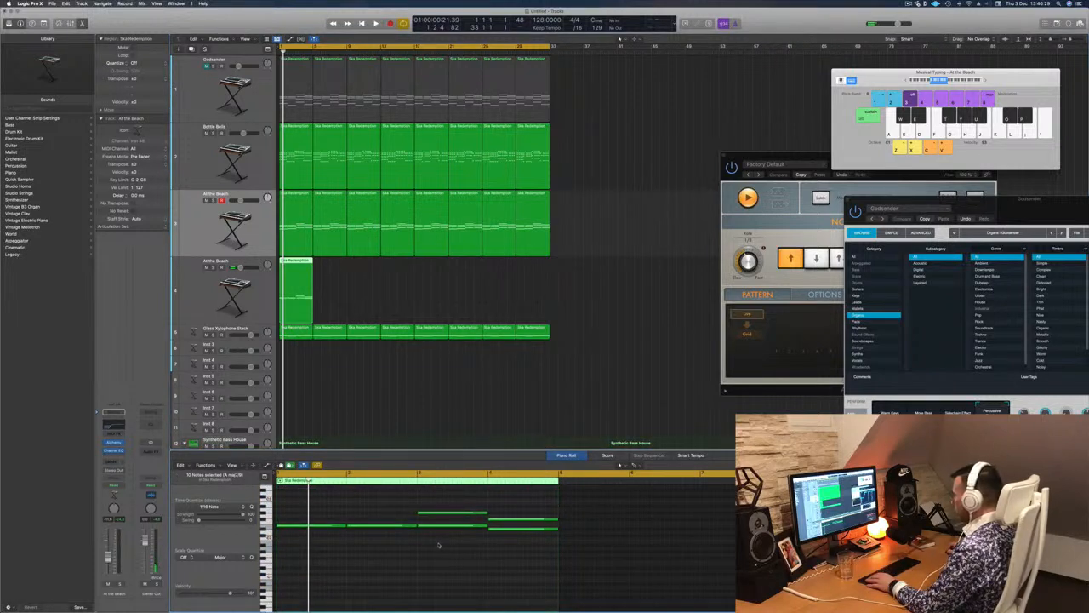
pyautogui.moveTo(466, 525); pyautogui.dragTo(502, 526)
pyautogui.press('Delete')
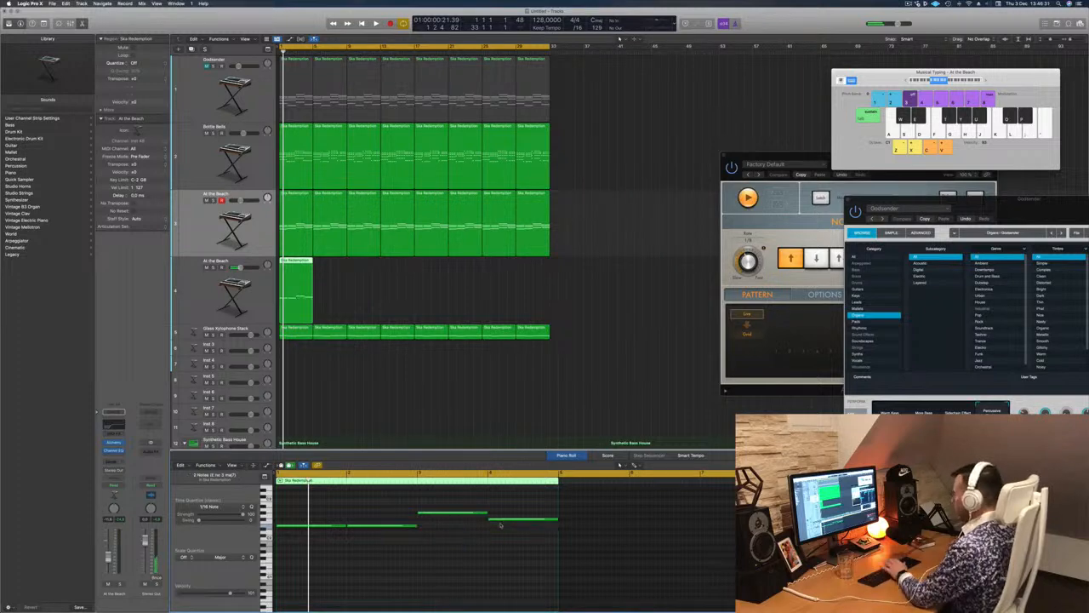
# Play back the duplicated track and pull its Channel EQ low cut down to the very lowest frequencies.
pyautogui.press('space')
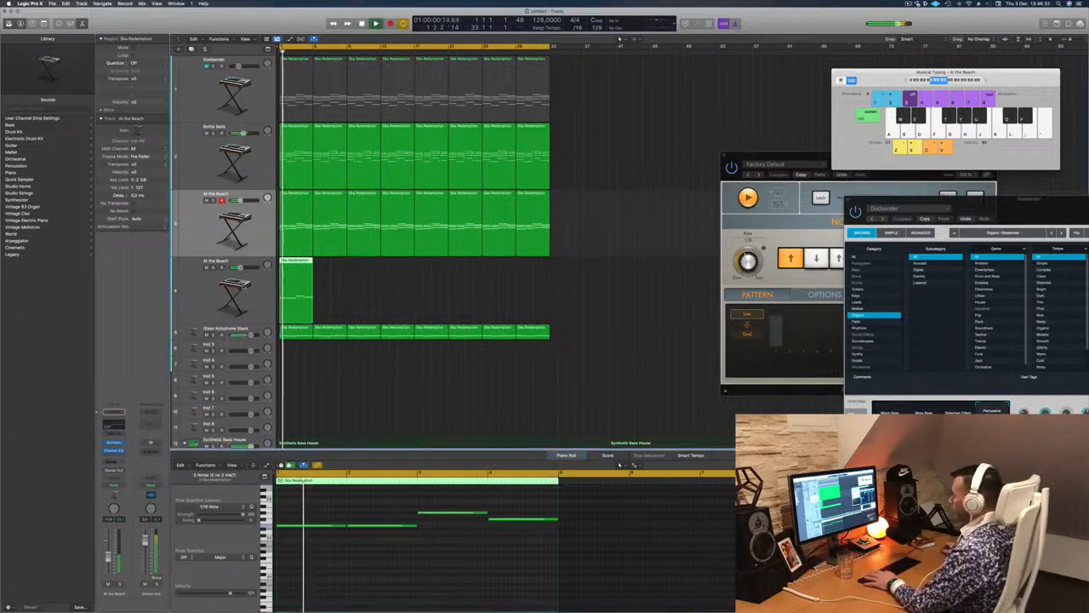
pyautogui.click(320, 315)
pyautogui.press('space')
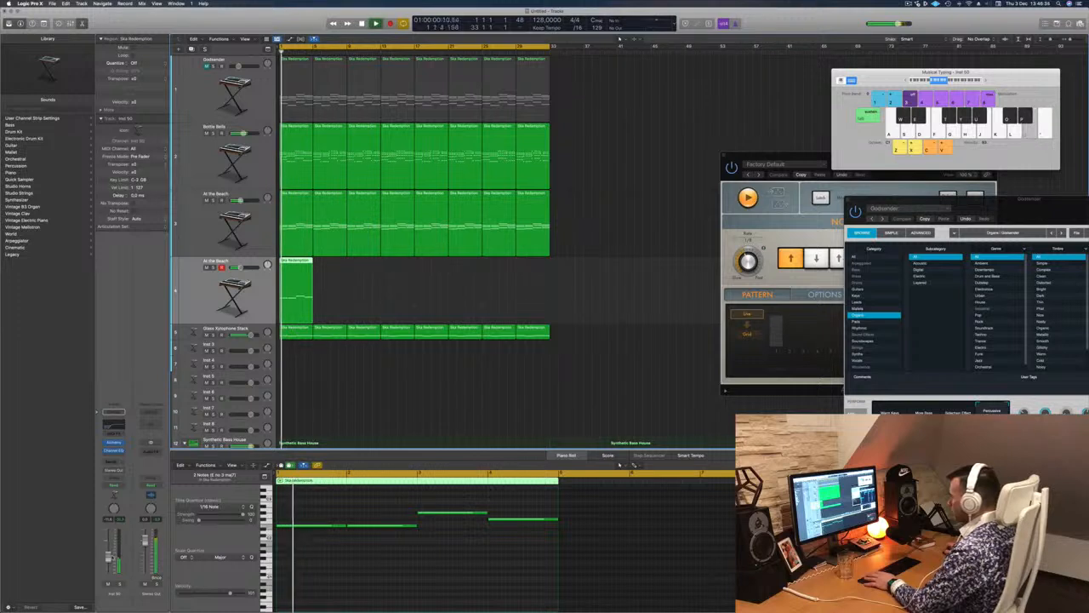
pyautogui.press('space')
pyautogui.press('space')
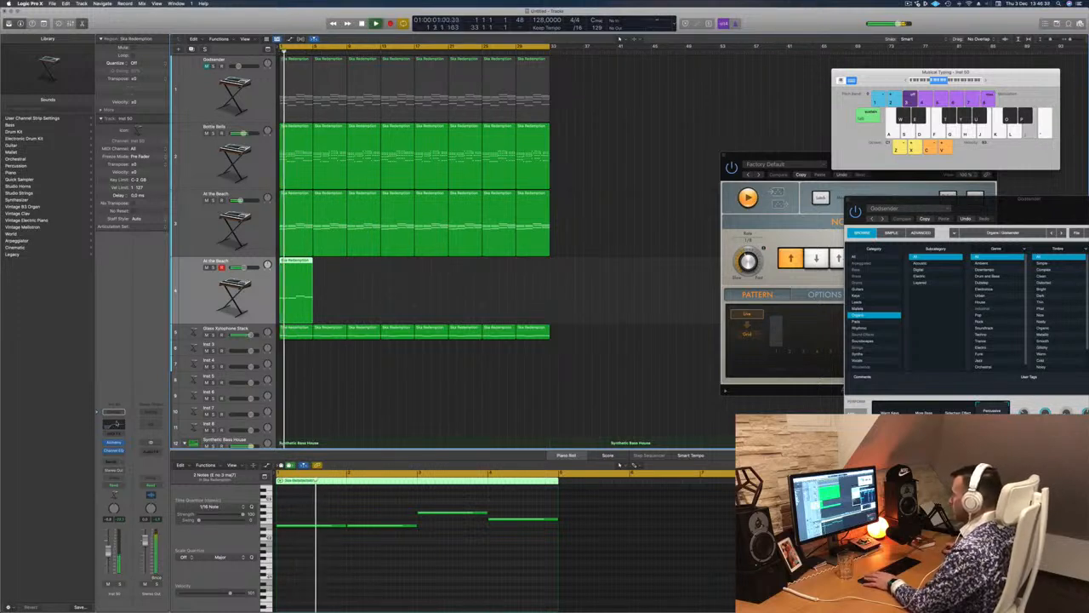
pyautogui.click(114, 450)
pyautogui.moveTo(541, 228); pyautogui.dragTo(357, 220)
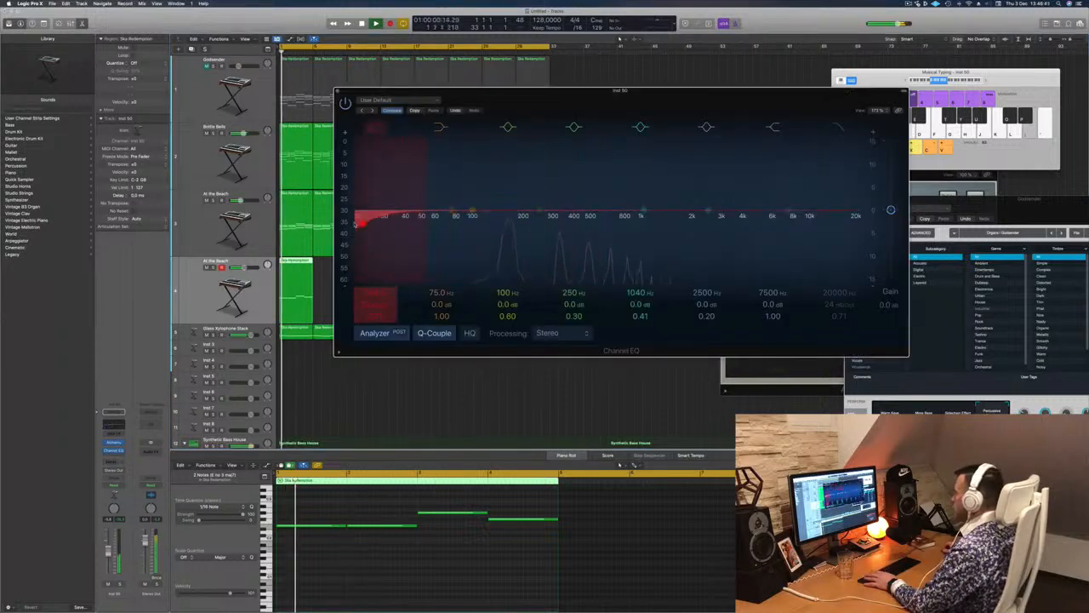
pyautogui.click(337, 91)
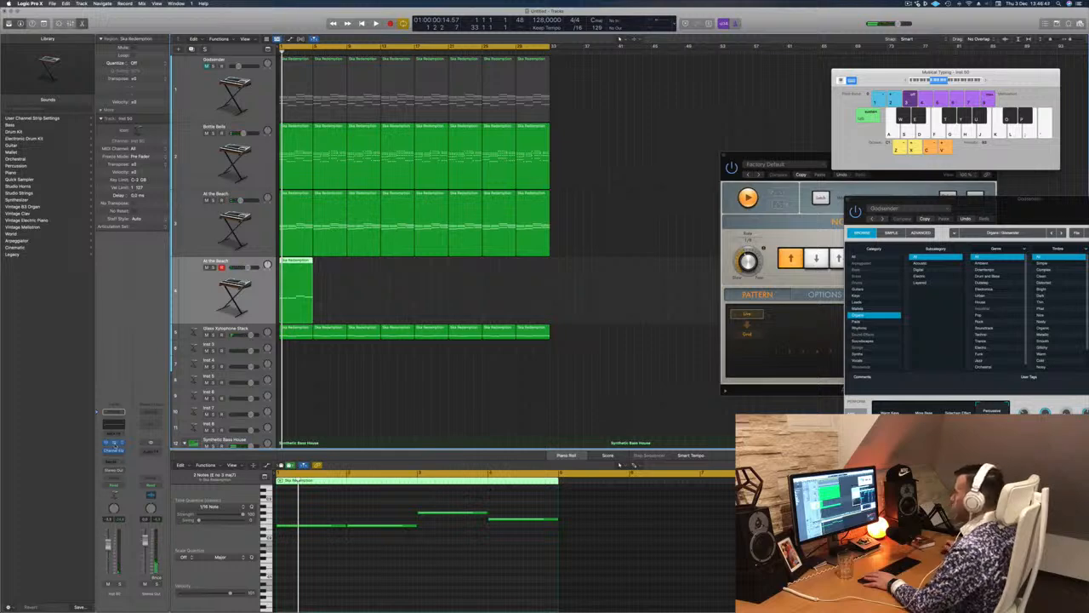
# Load the Blowholes From Mars preset from the Soundscapes category in the duplicated track's Alchemy and play it back.
pyautogui.click(114, 444)
pyautogui.moveTo(529, 107); pyautogui.dragTo(521, 99)
pyautogui.press('space')
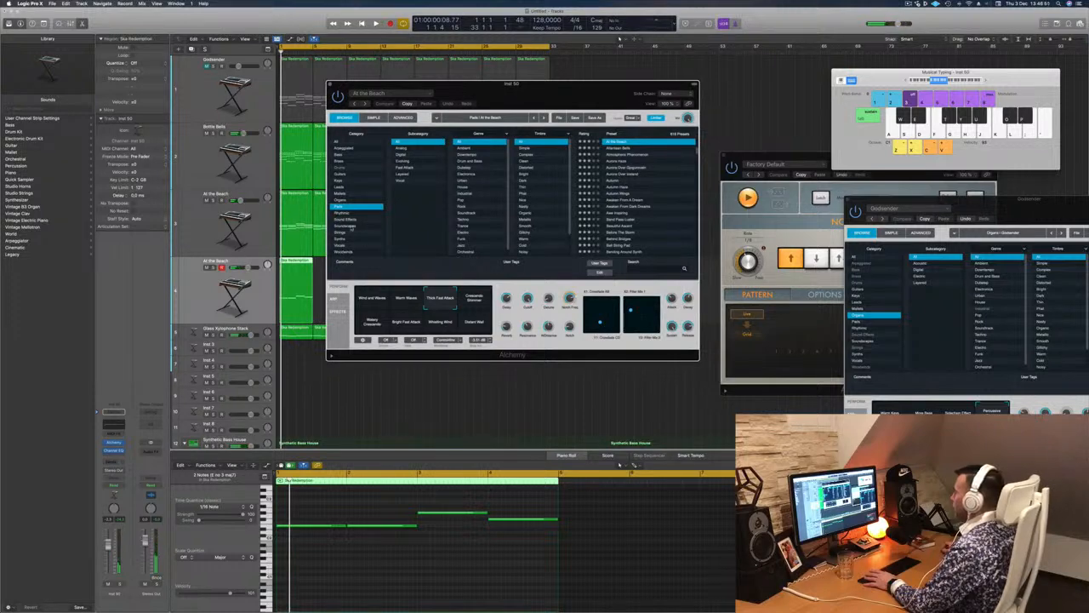
pyautogui.click(351, 225)
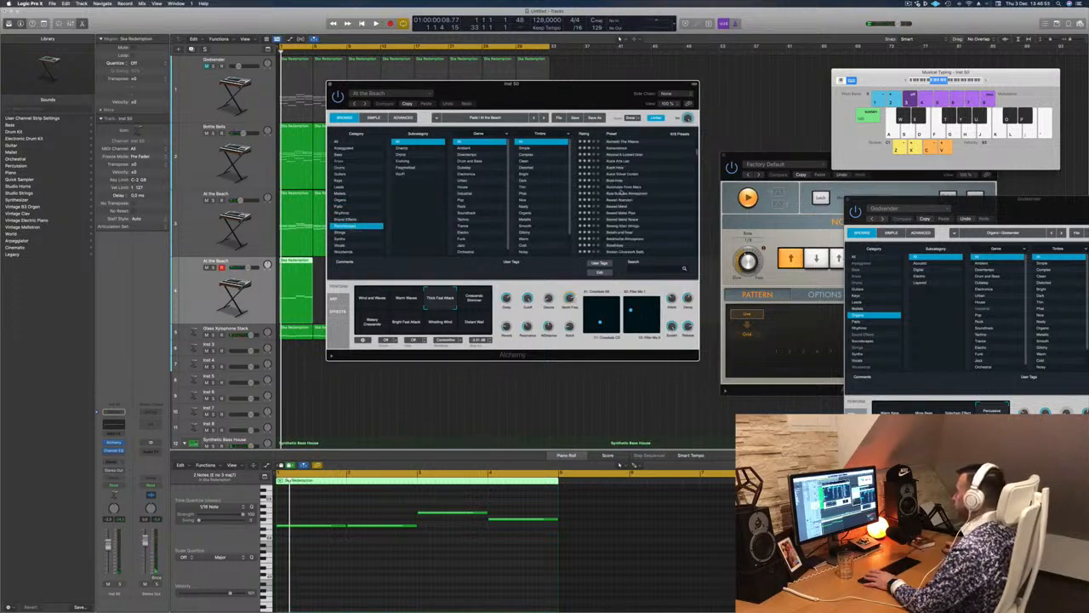
pyautogui.click(622, 188)
pyautogui.press('space')
pyautogui.moveTo(575, 92); pyautogui.dragTo(706, 63)
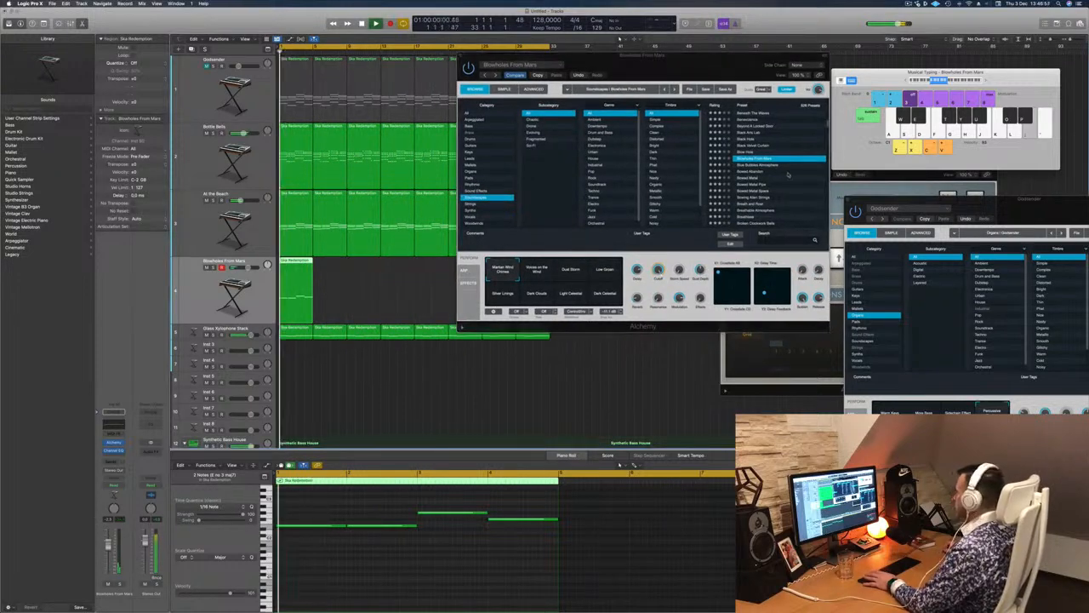
# Audition the Bubble Breathing and Bursts Into Echoes soundscape presets on the duplicated track, playing each from the start of the region.
pyautogui.scroll(-3, 786, 175)
pyautogui.click(764, 181)
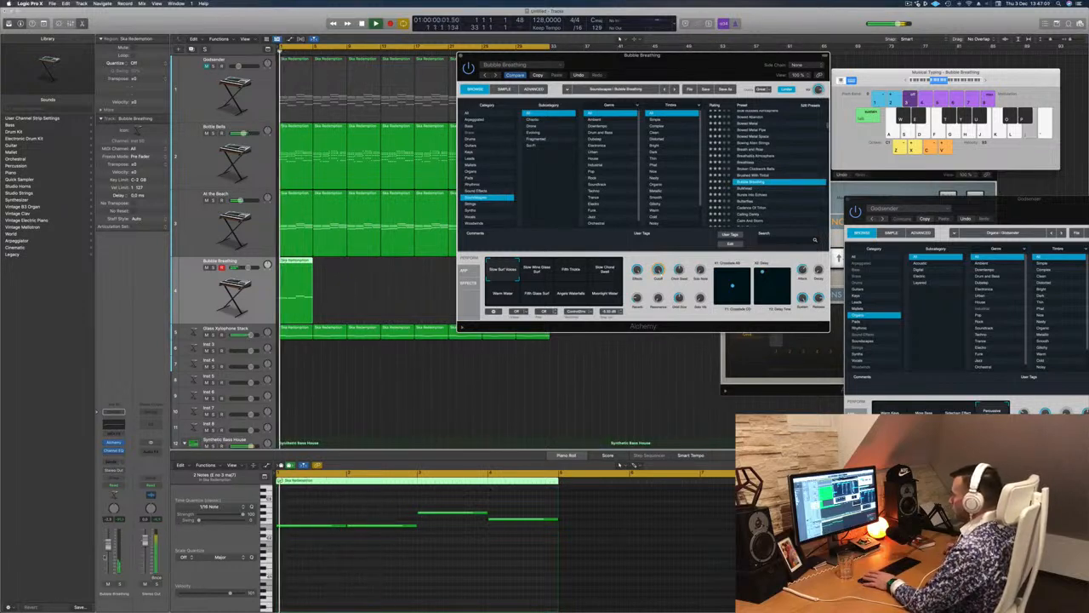
pyautogui.click(341, 553)
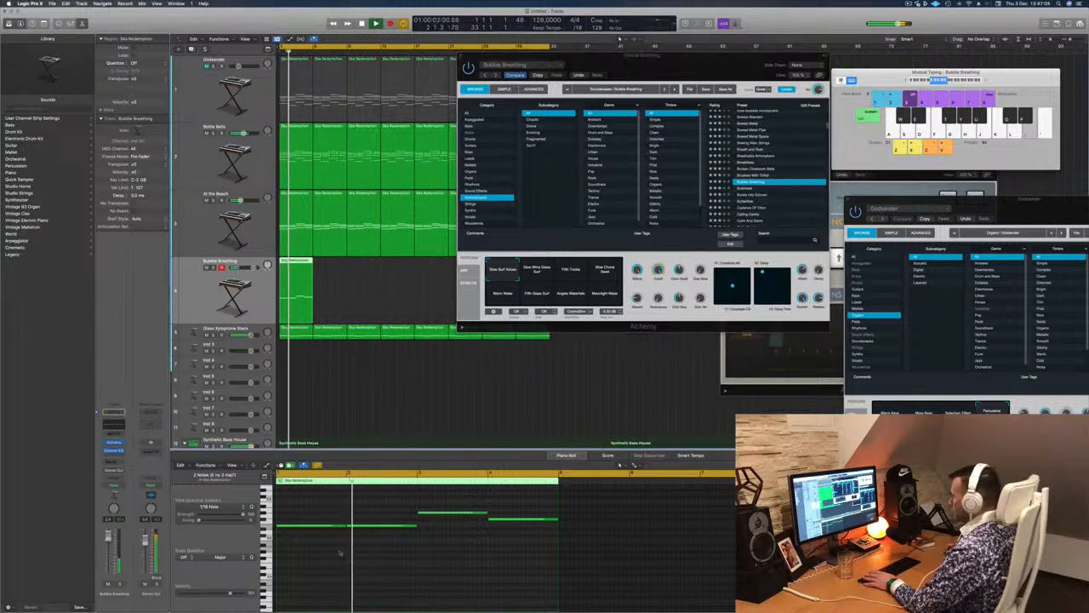
pyautogui.click(755, 197)
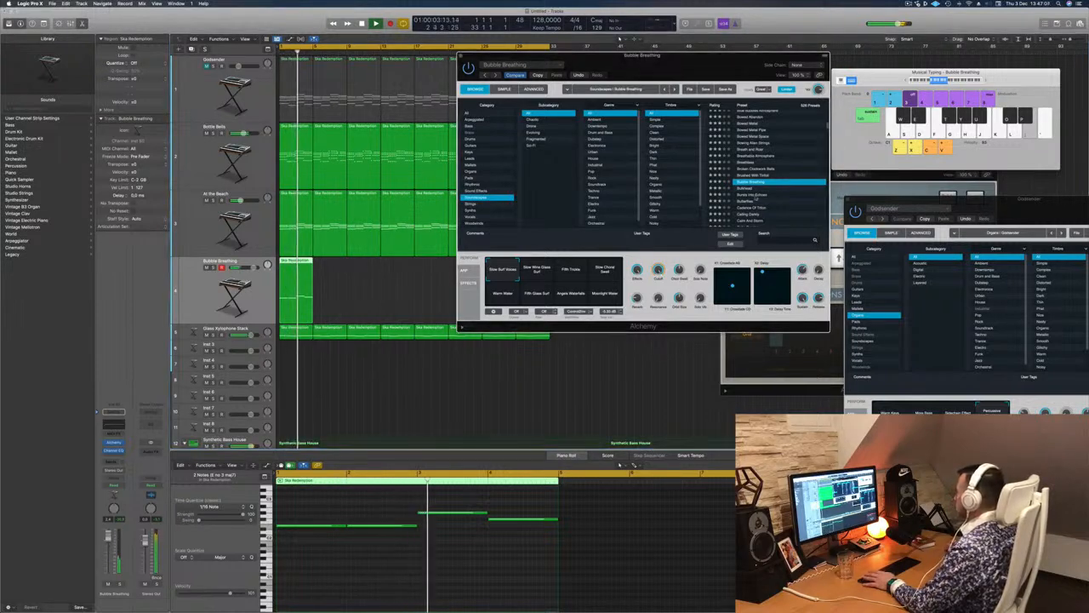
pyautogui.click(755, 196)
pyautogui.press('Return')
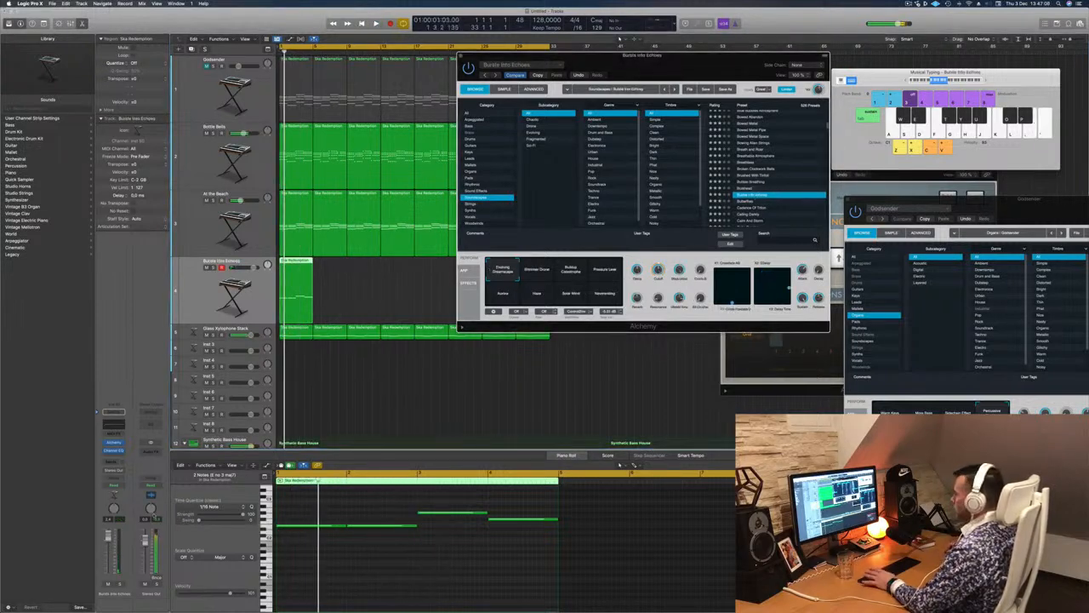
pyautogui.press('Return')
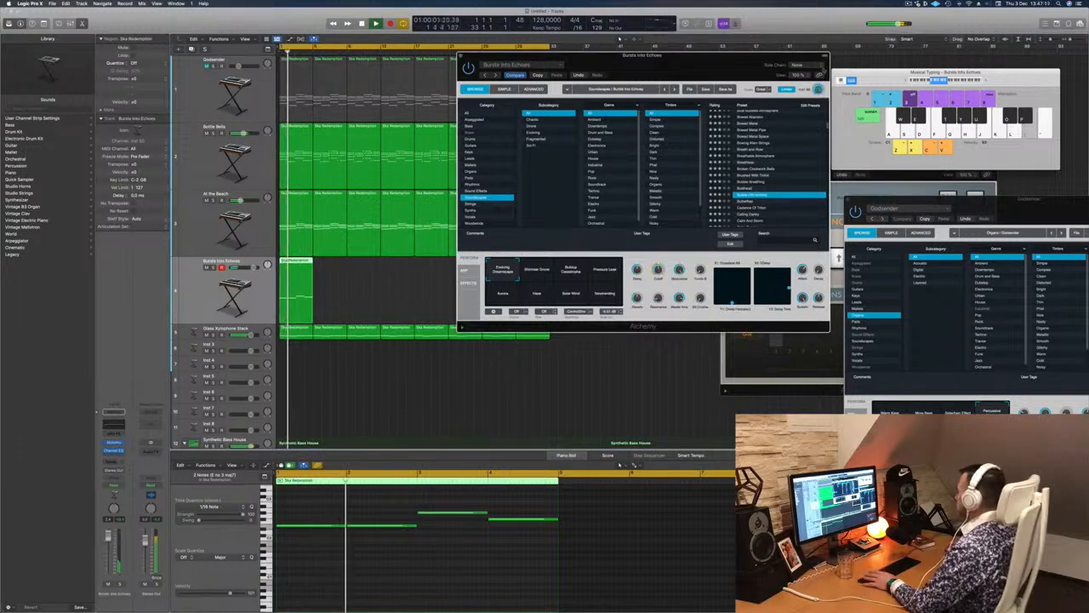
pyautogui.press('Return')
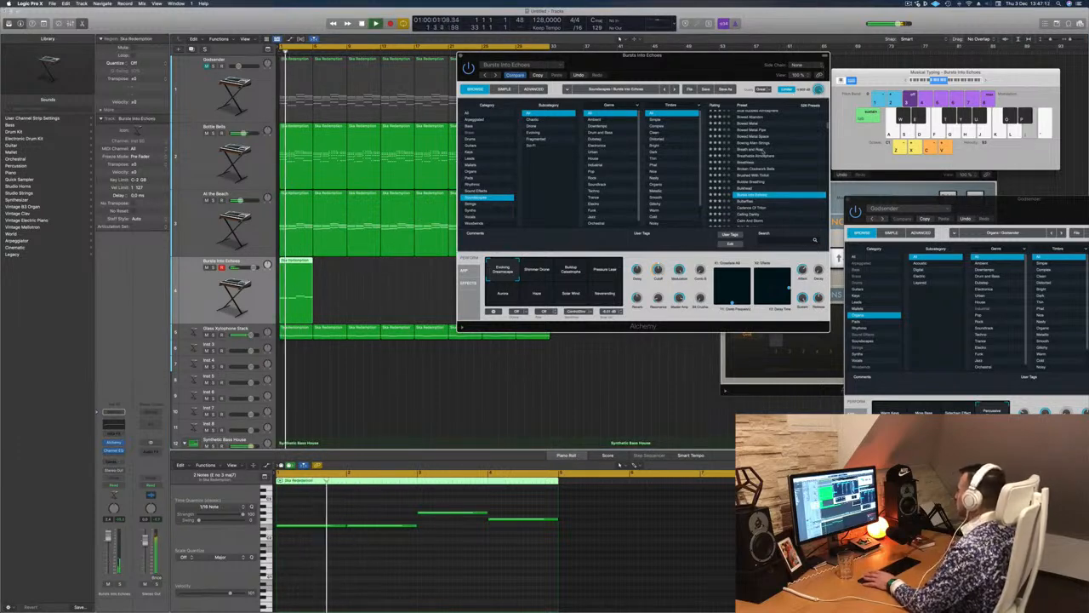
# Audition the Carnival Of Dreams and Cascading Moon soundscape presets against the playing arrangement.
pyautogui.scroll(-3, 762, 153)
pyautogui.click(752, 184)
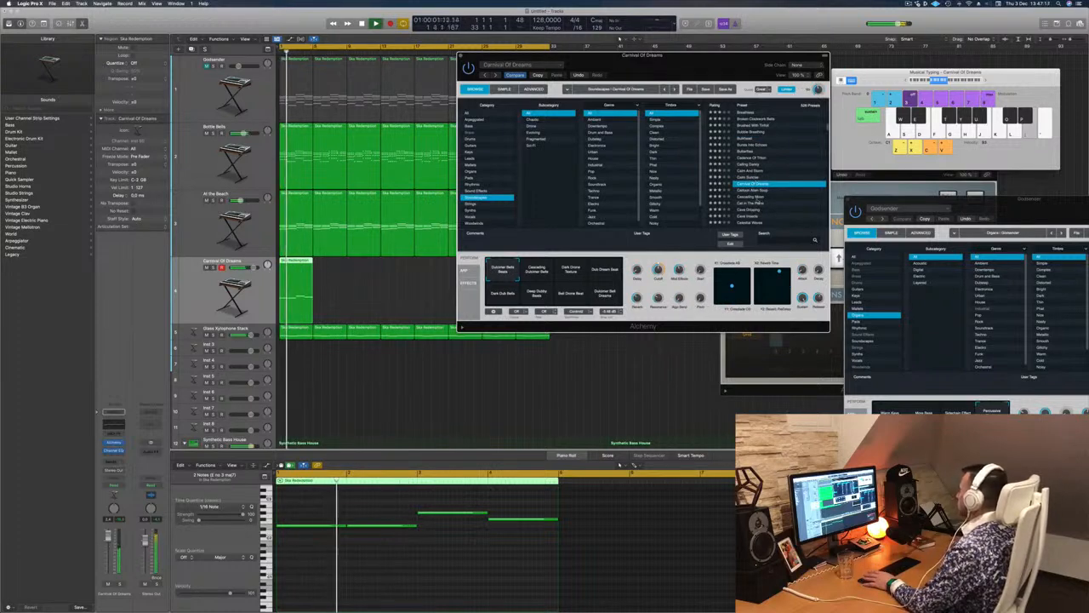
pyautogui.click(757, 198)
pyautogui.press('Return')
pyautogui.scroll(-2, 757, 196)
# Try the Cave Insects and Celestial Waves soundscape presets on the melody line during playback.
pyautogui.click(757, 194)
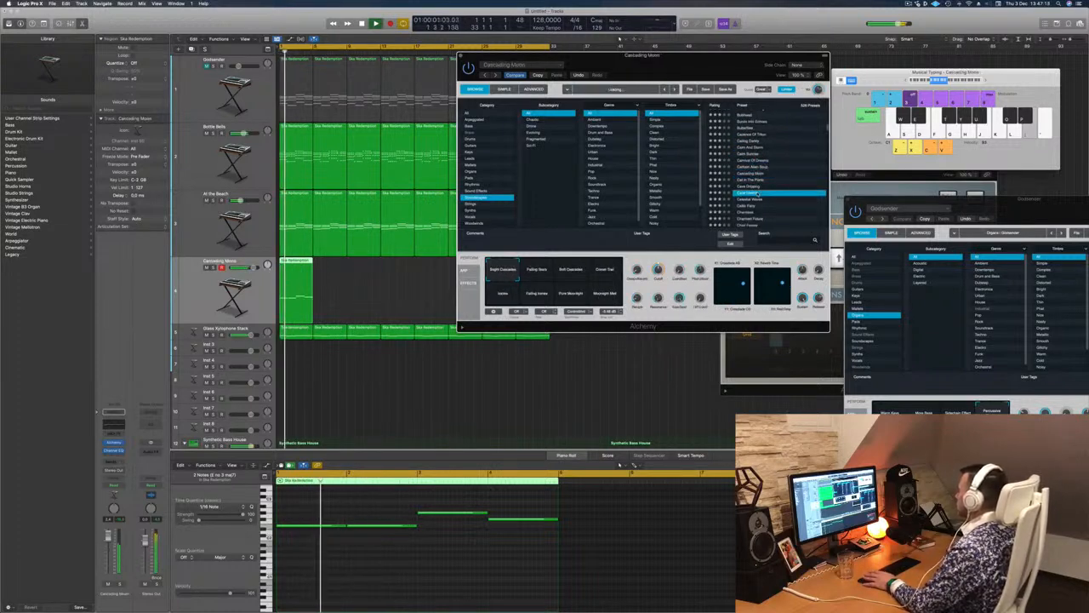
pyautogui.scroll(-2, 770, 174)
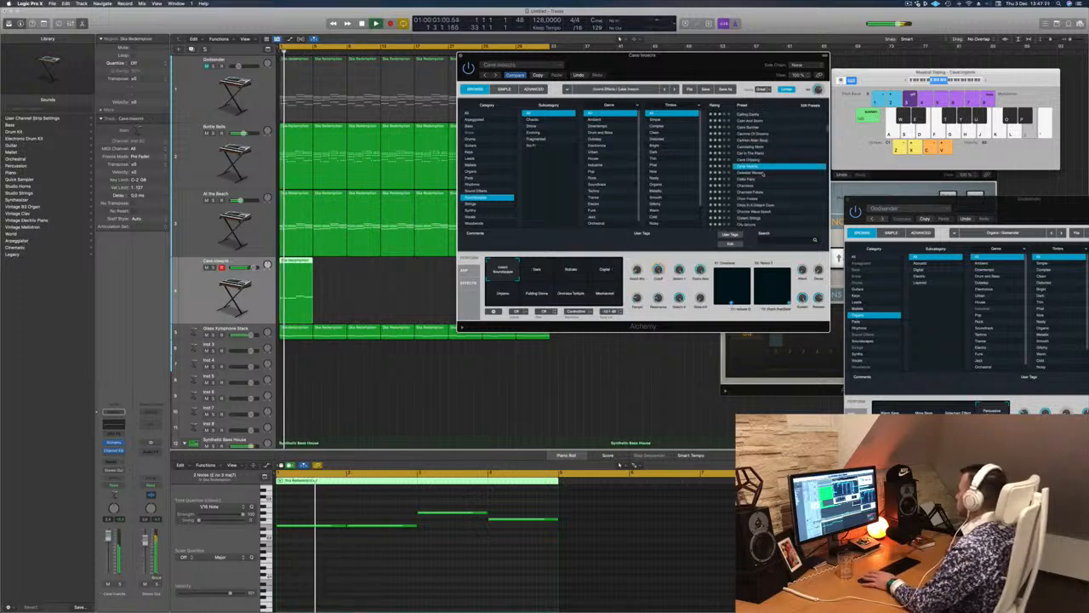
pyautogui.click(752, 173)
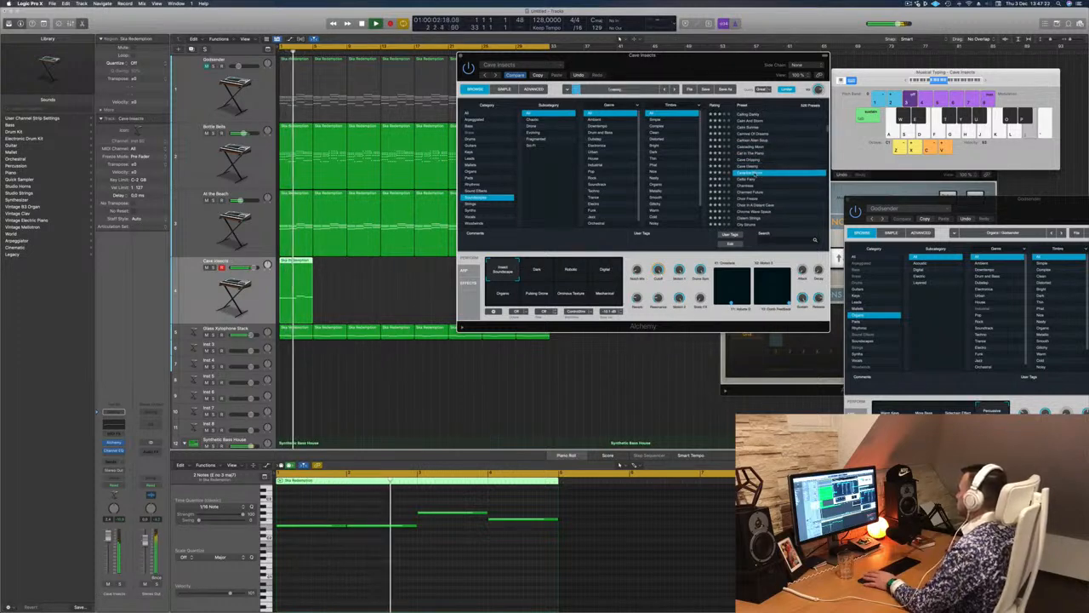
# Load the Chantress soundscape preset in the duplicated track's Alchemy and play it back.
pyautogui.scroll(-4, 760, 165)
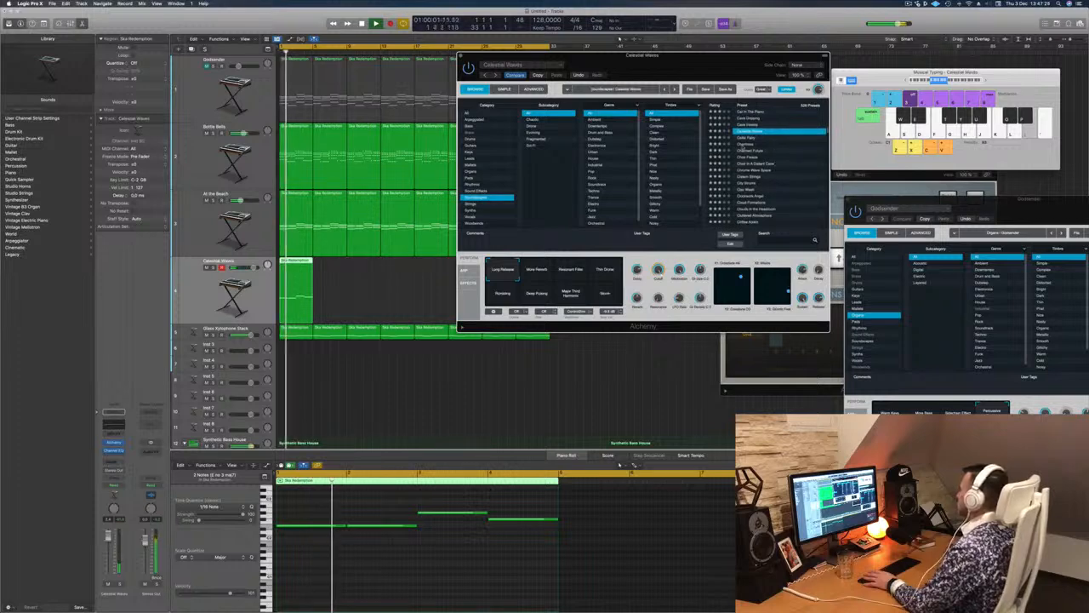
pyautogui.click(746, 145)
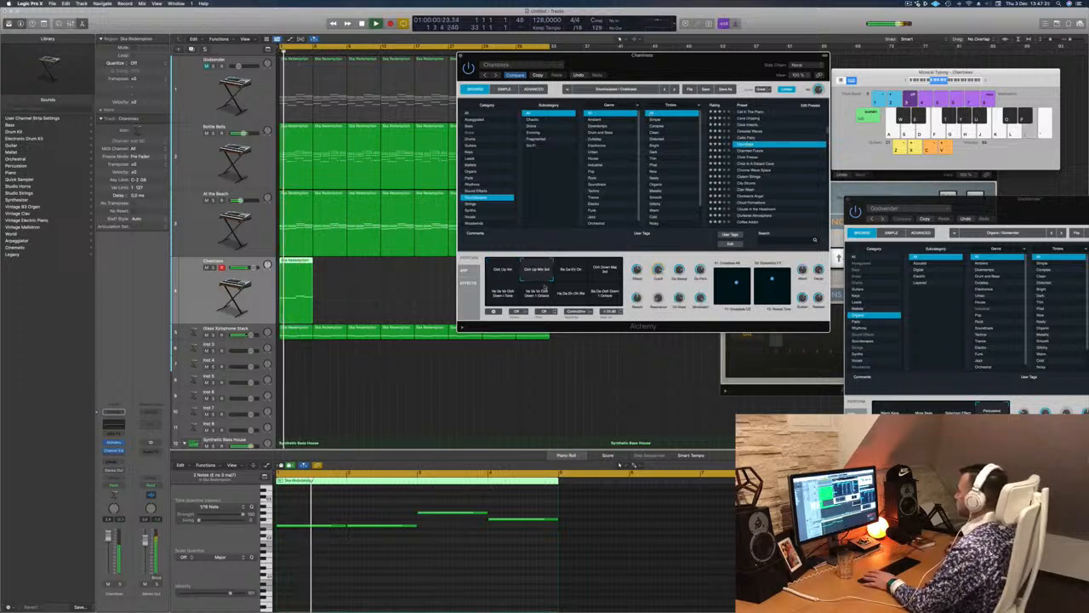
pyautogui.press('space')
pyautogui.press('space')
# Transpose all notes of the melody region up one octave and play it back.
pyautogui.click(391, 558)
pyautogui.press('space')
pyautogui.press('super+a')
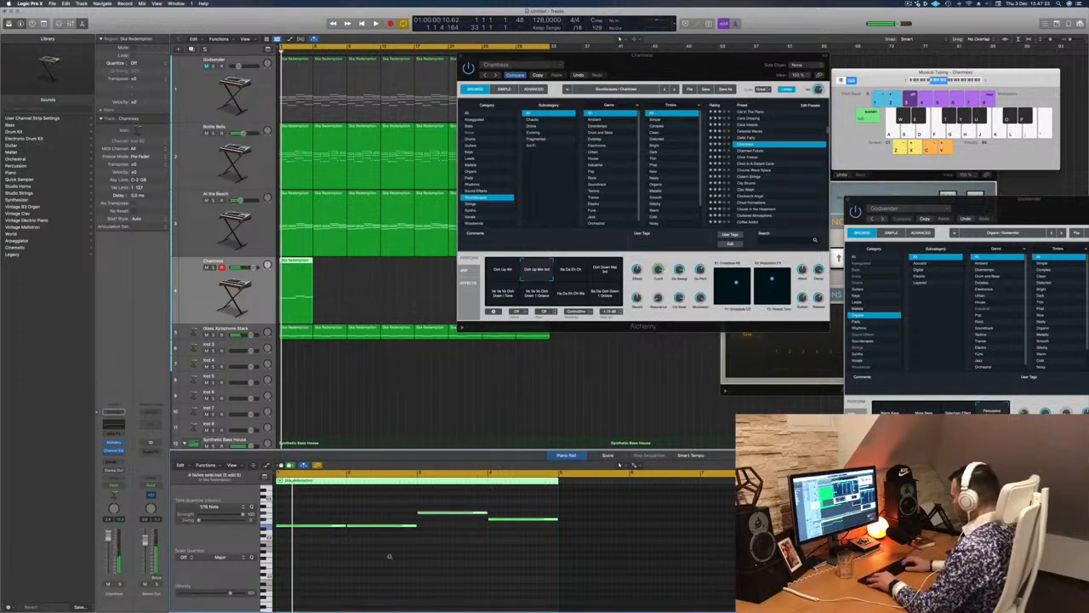
pyautogui.hotkey('alt', 'shift', 'Up')
pyautogui.press('space')
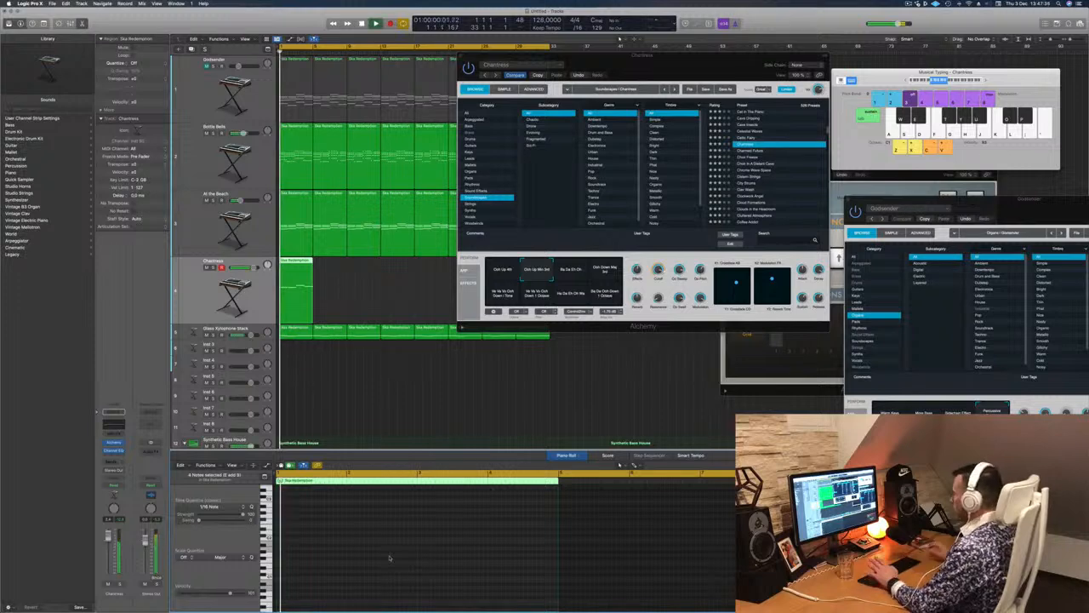
# Audition the Charmed Future and Choir Freeze presets on the raised melody, lowering the track volume slightly.
pyautogui.moveTo(679, 63); pyautogui.dragTo(729, 45)
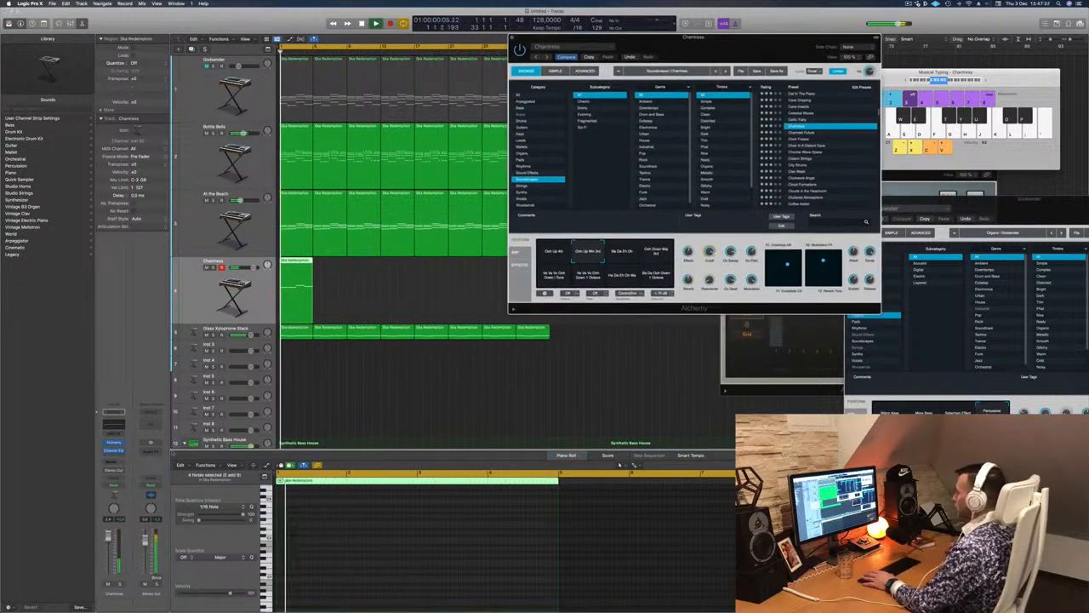
pyautogui.press('Down')
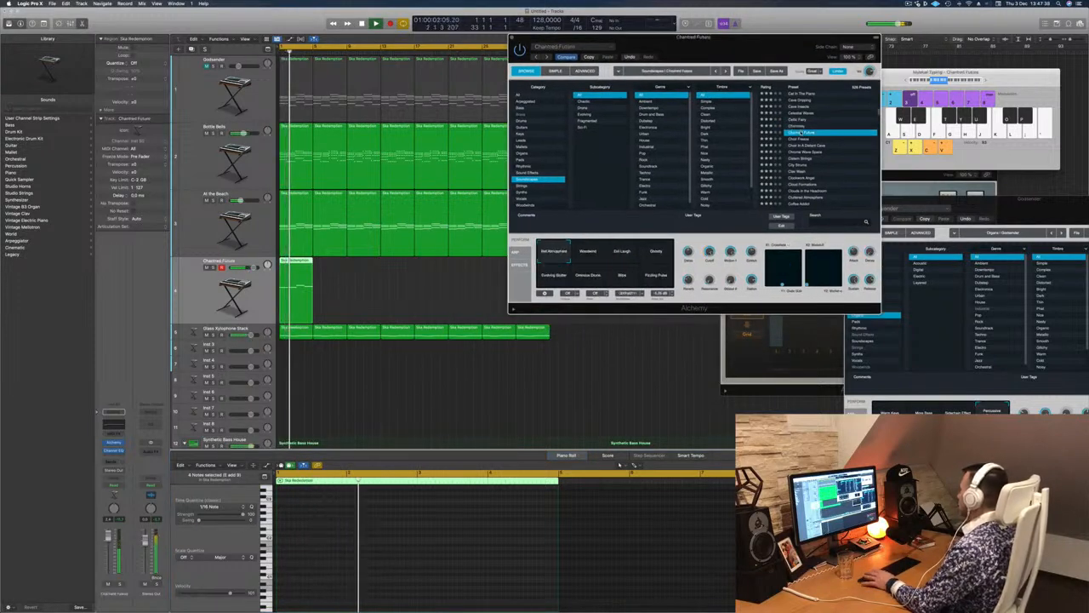
pyautogui.moveTo(787, 52); pyautogui.dragTo(752, 100)
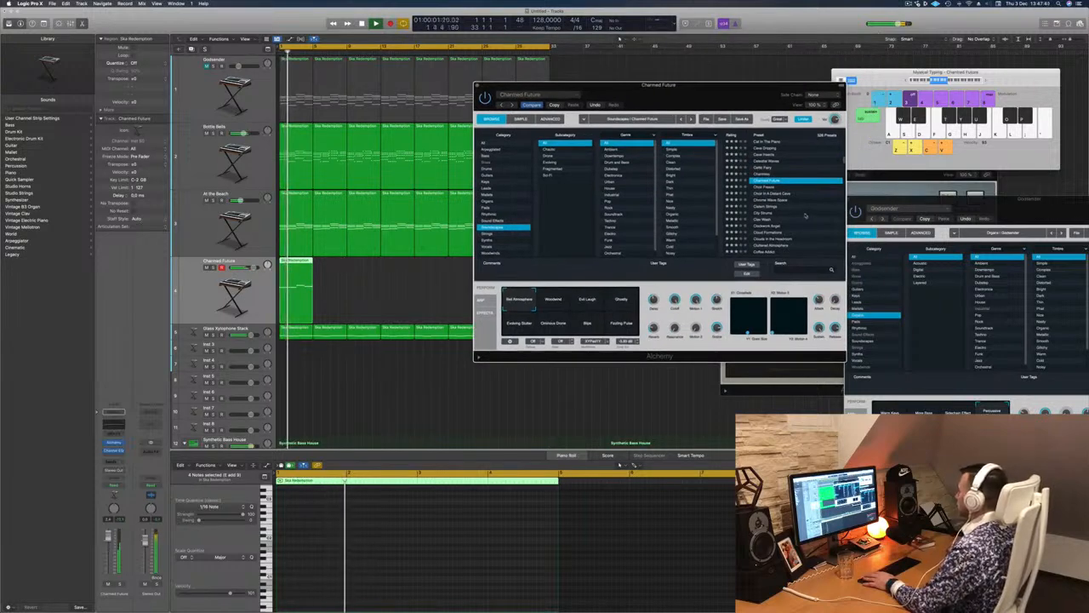
pyautogui.click(767, 186)
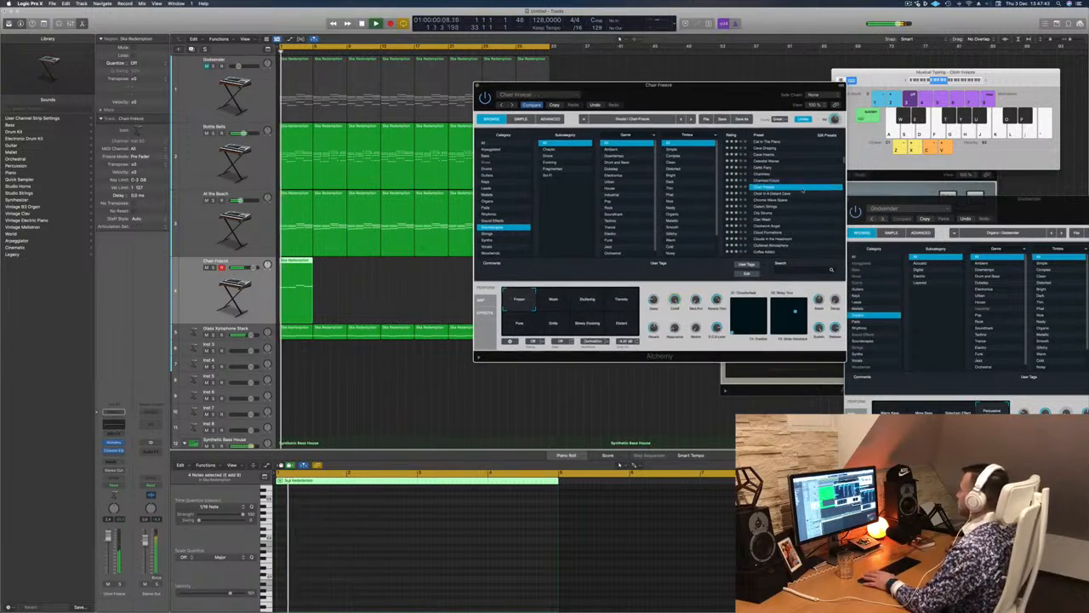
pyautogui.scroll(-2, 802, 191)
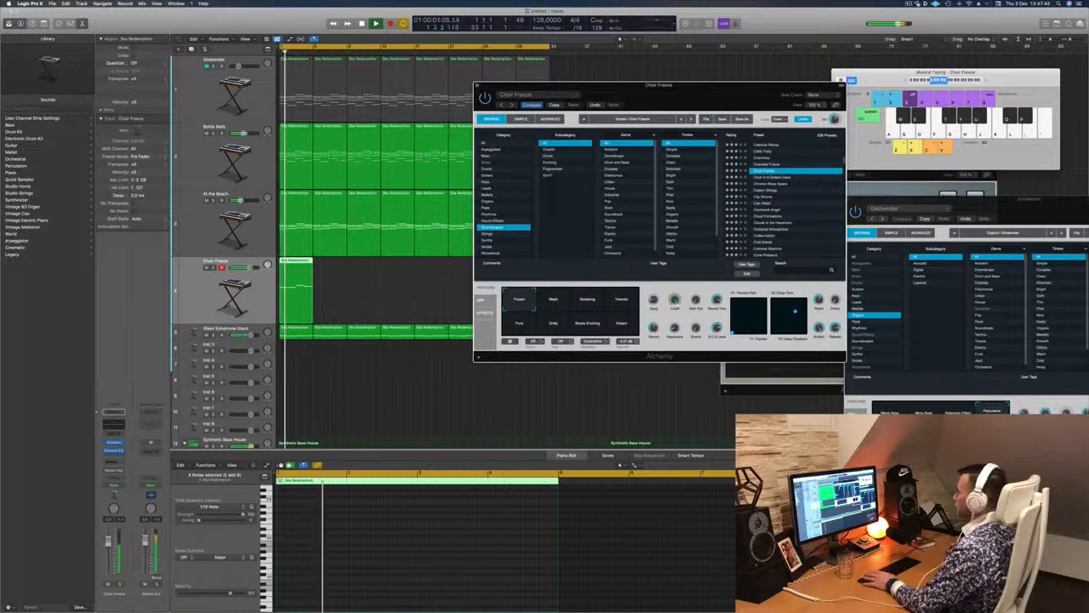
pyautogui.moveTo(108, 542); pyautogui.dragTo(109, 549)
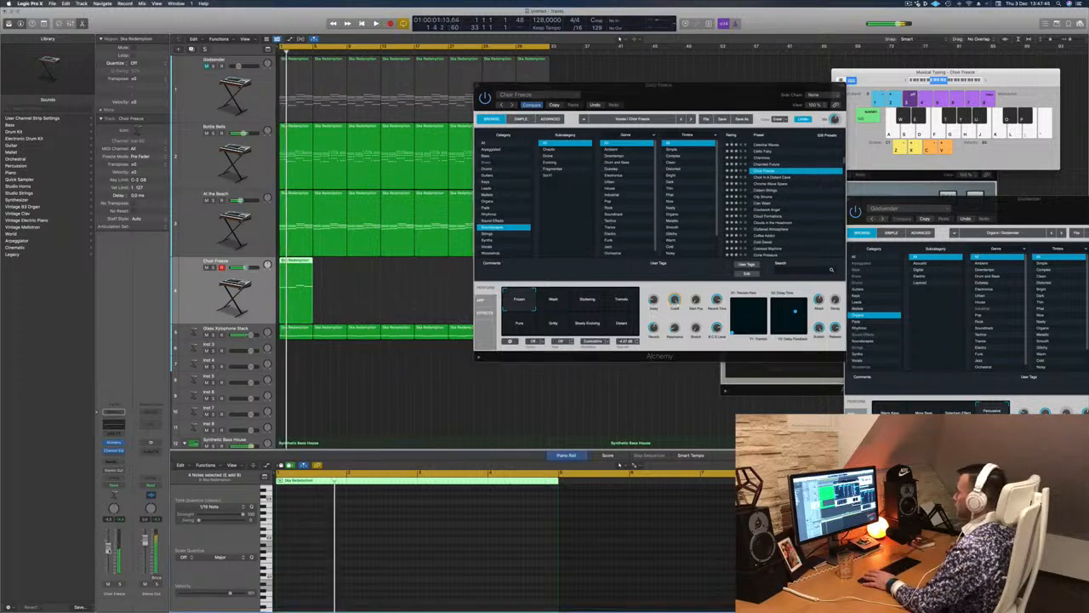
# Load the Clockwork Angel soundscape preset and listen to the track briefly soloed.
pyautogui.click(766, 209)
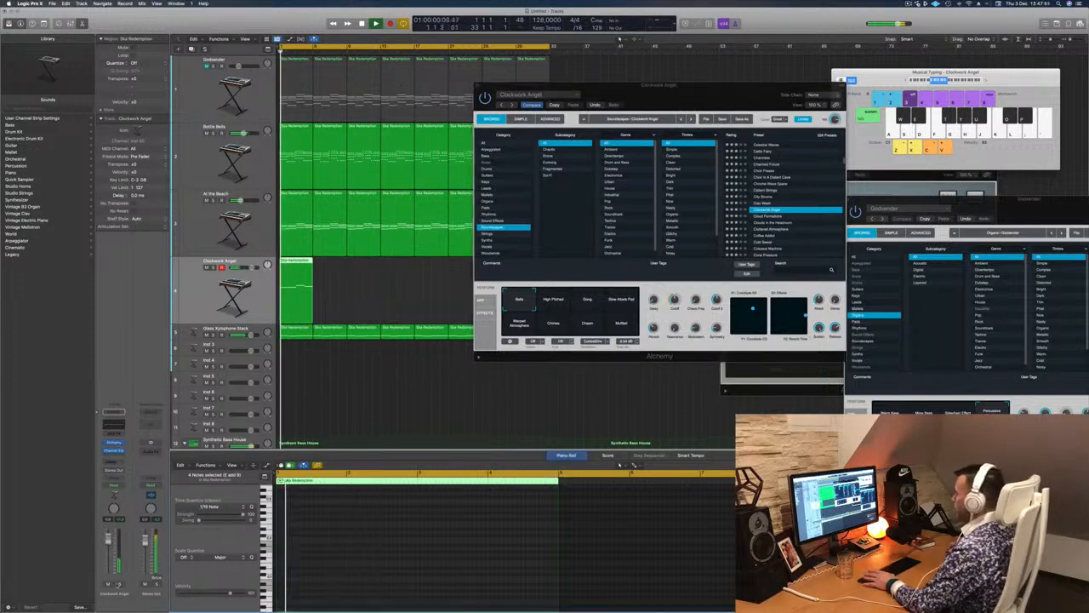
pyautogui.click(119, 583)
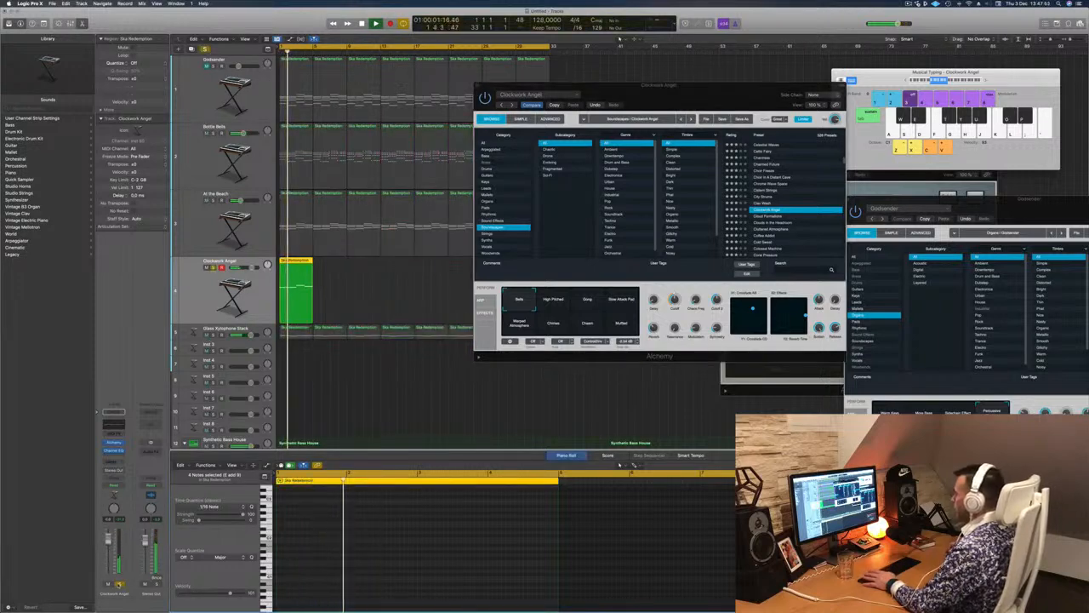
pyautogui.click(119, 584)
# Try Clockwork Angel's High Pitched and Slow Attack Pad snapshots, comparing the sound soloed and in the mix.
pyautogui.click(553, 300)
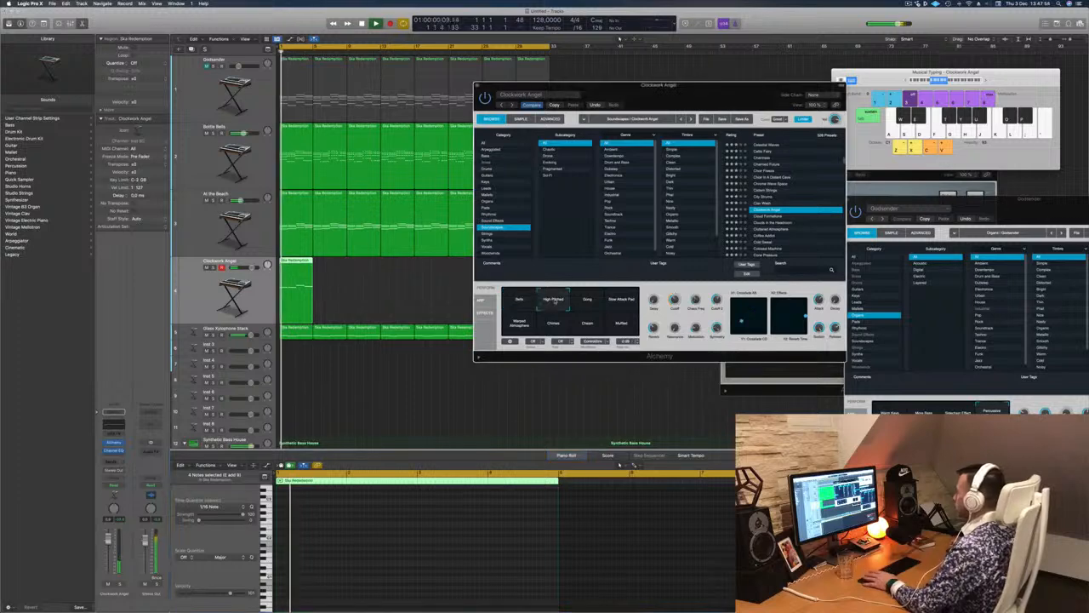
pyautogui.click(621, 300)
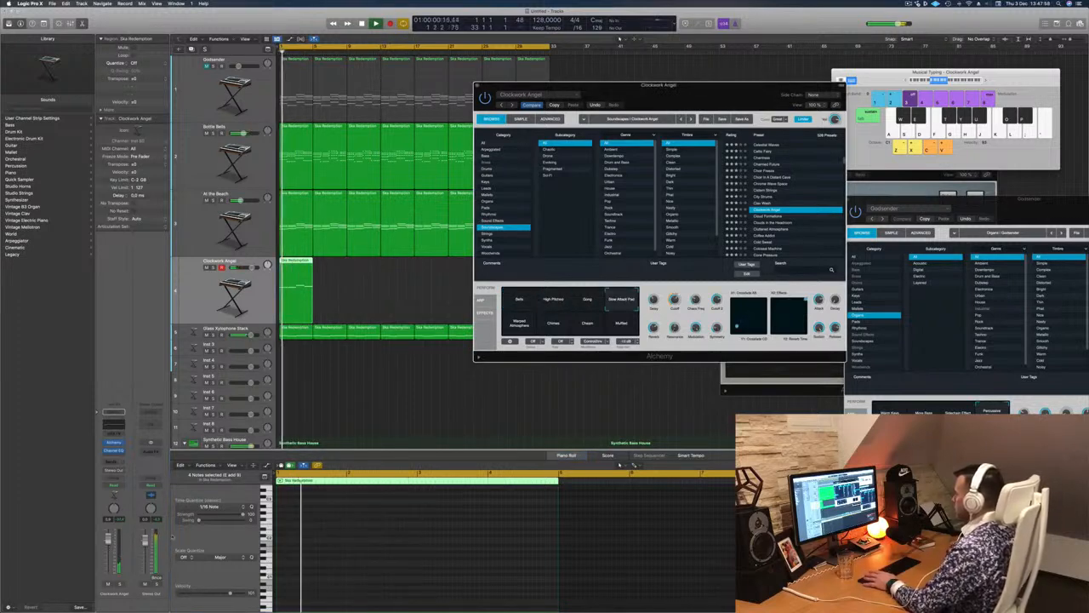
pyautogui.click(120, 583)
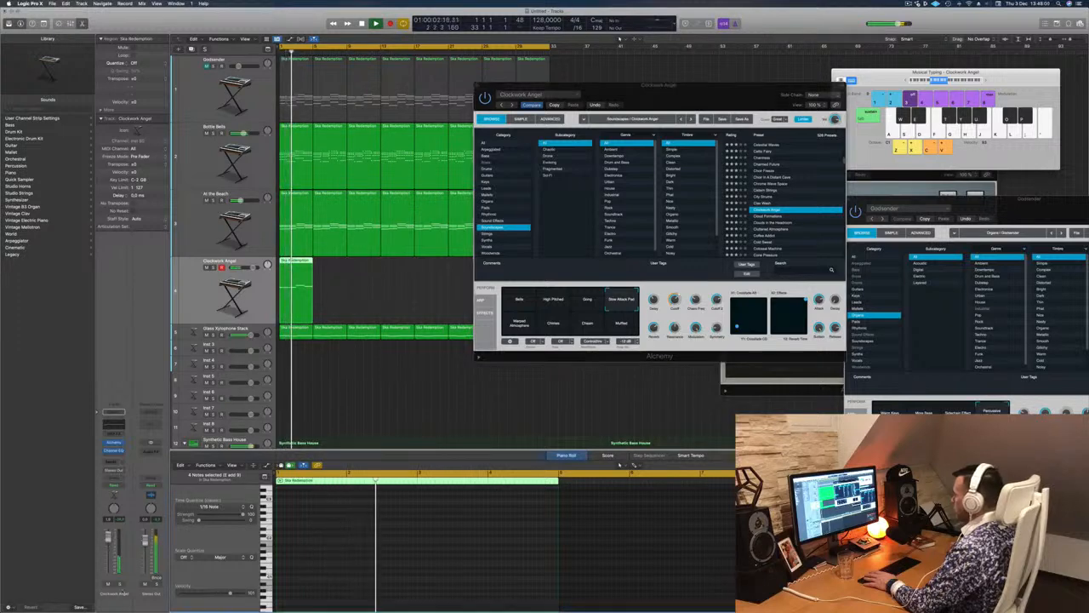
pyautogui.click(120, 584)
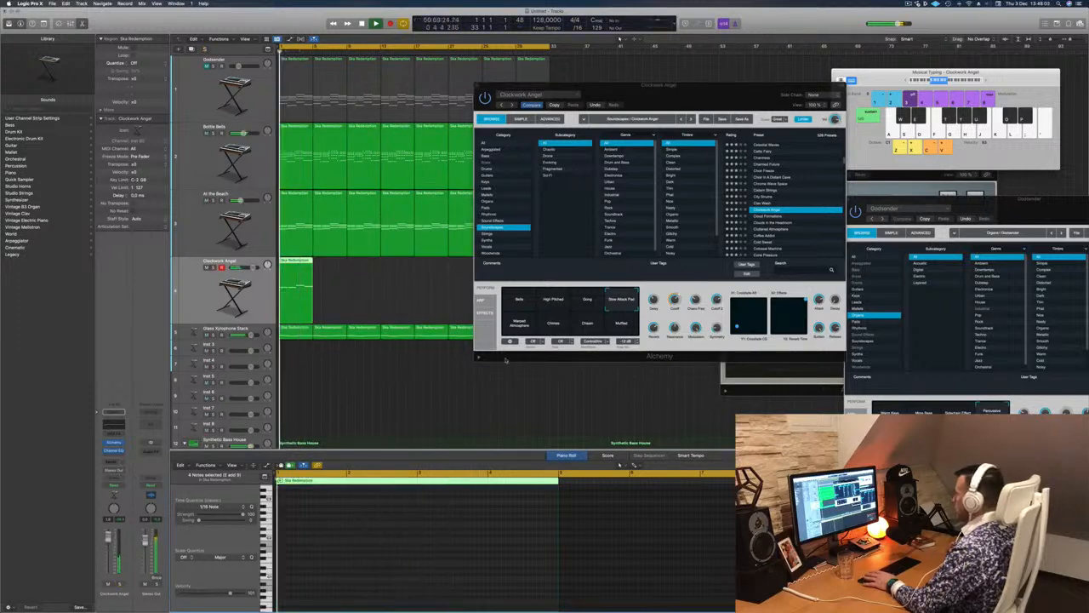
# Switch Clockwork Angel to the Warped Atmosphere snapshot and compare it soloed and in the mix from the start.
pyautogui.click(515, 323)
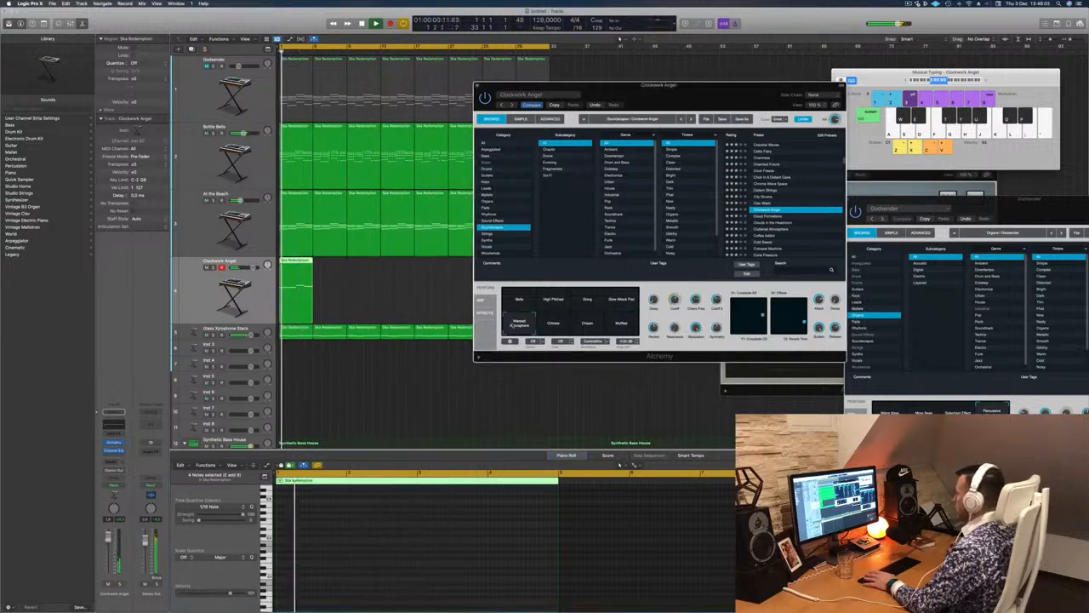
pyautogui.click(118, 584)
pyautogui.click(118, 584)
pyautogui.press('Return')
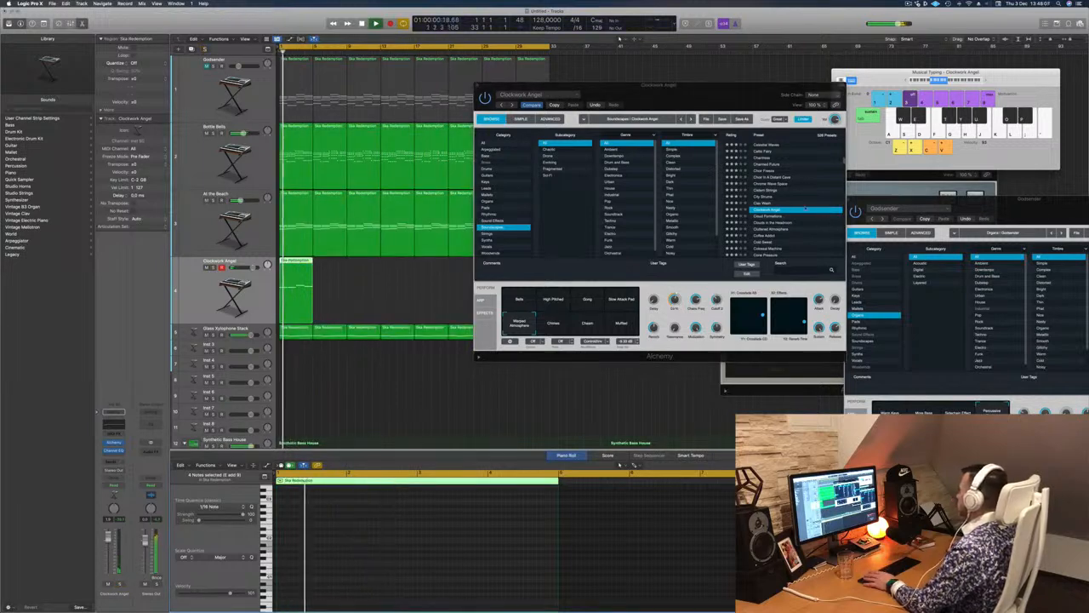
# Load the Cloud Formations preset and audition its Ghosting and Basement snapshots during playback.
pyautogui.press('Down')
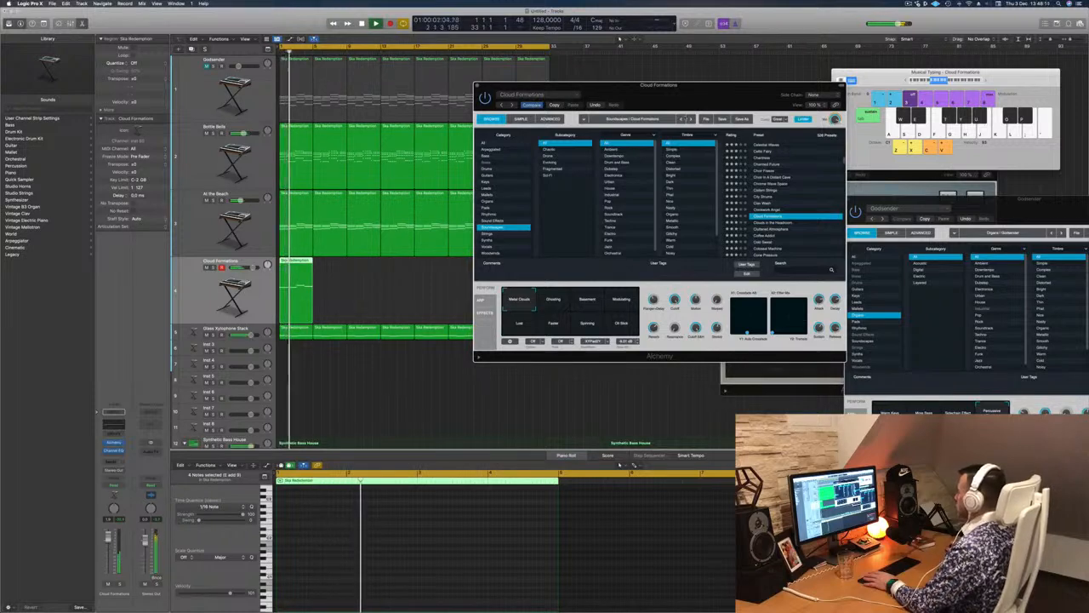
pyautogui.moveTo(696, 102)
pyautogui.mouseDown()
pyautogui.moveTo(677, 113)
pyautogui.moveTo(708, 106)
pyautogui.moveTo(698, 114)
pyautogui.mouseUp()
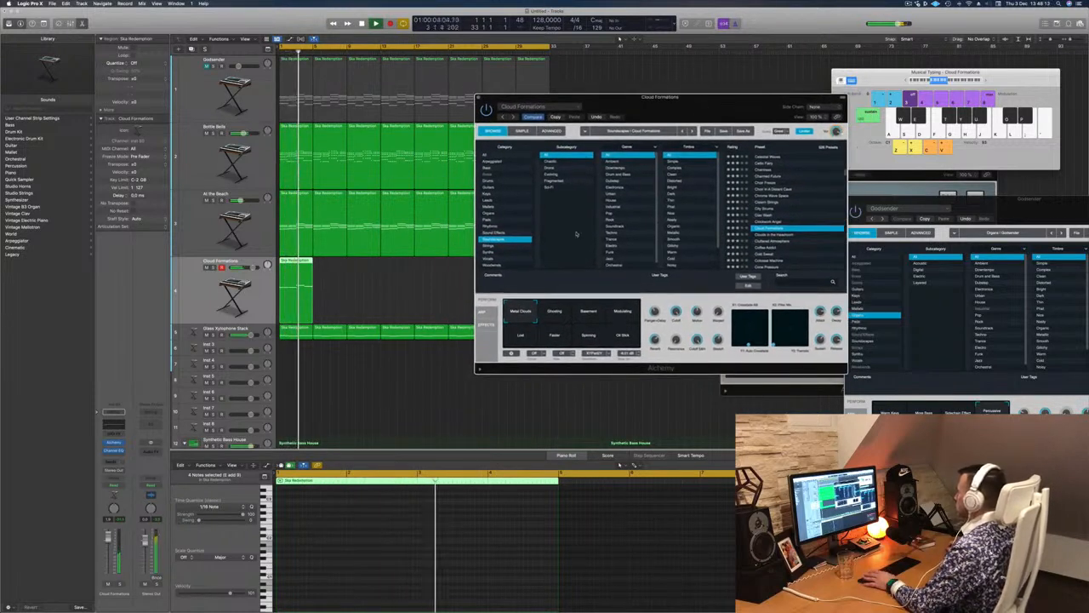
pyautogui.click(561, 312)
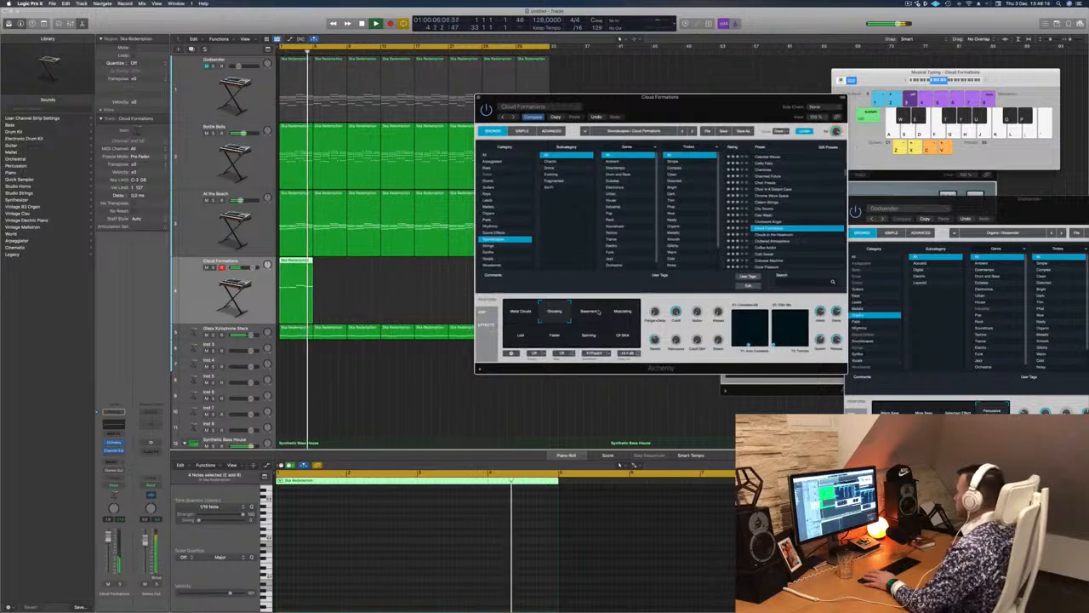
pyautogui.click(599, 312)
# Load the Clouds in the Headroom preset with its Muffled Sweep snapshot and lower the track volume.
pyautogui.scroll(-3, 797, 226)
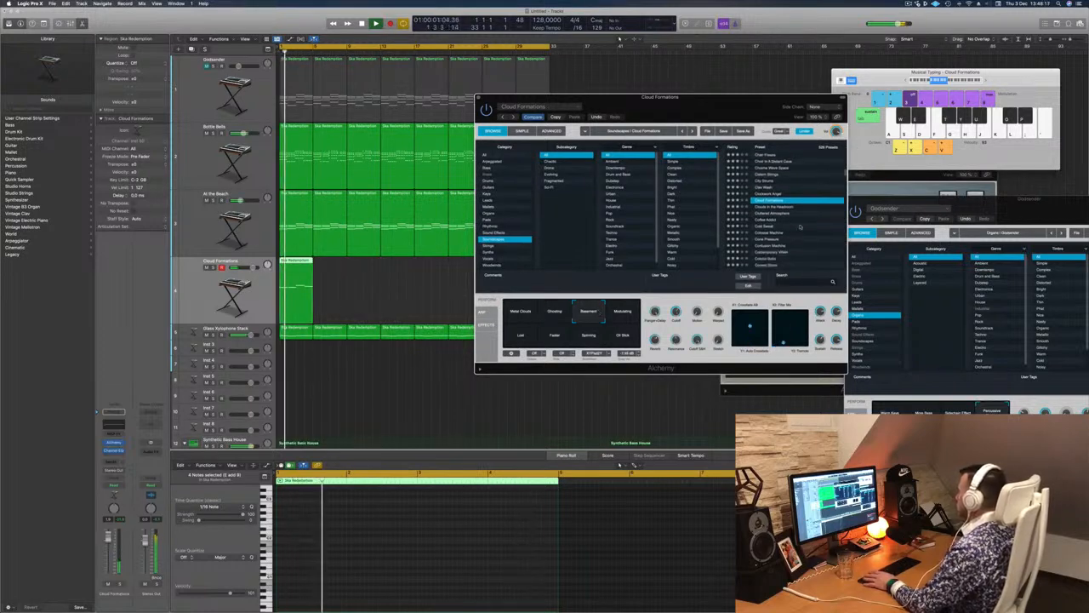
pyautogui.click(778, 208)
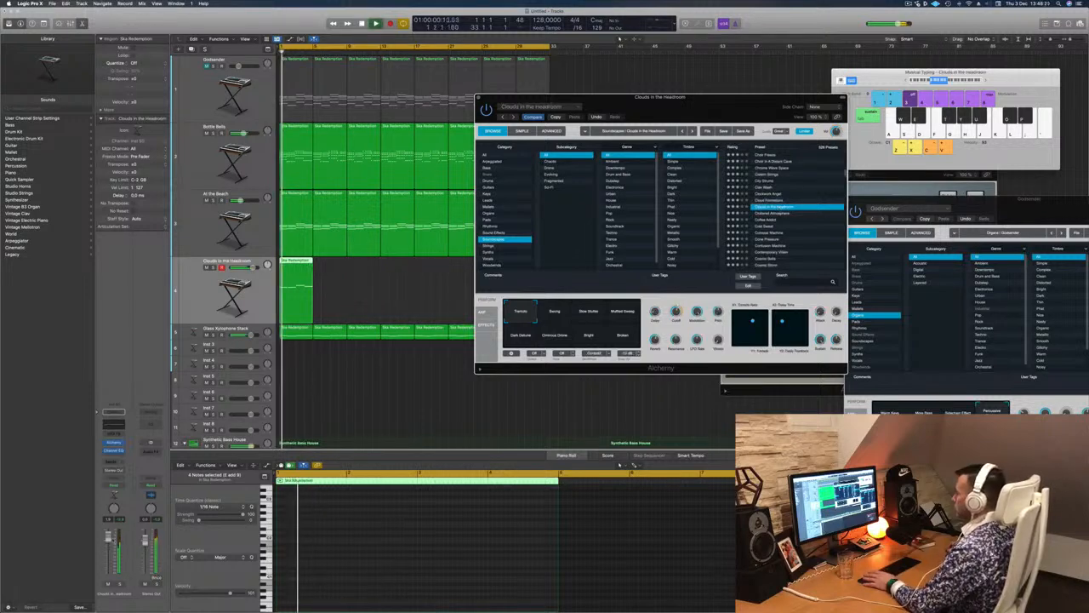
pyautogui.moveTo(108, 537); pyautogui.dragTo(108, 557)
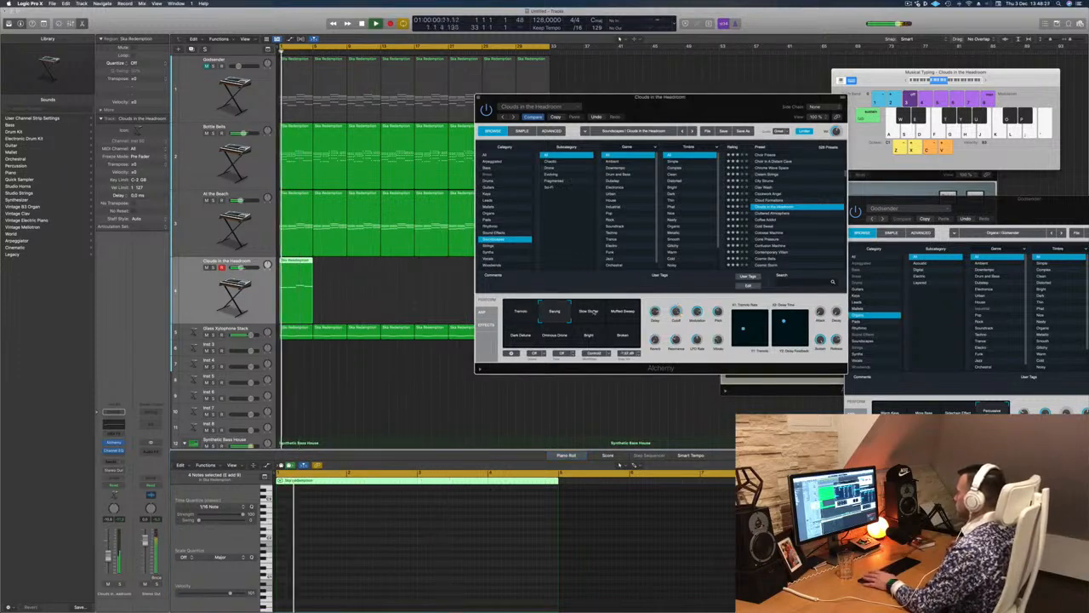
pyautogui.click(589, 312)
pyautogui.click(622, 312)
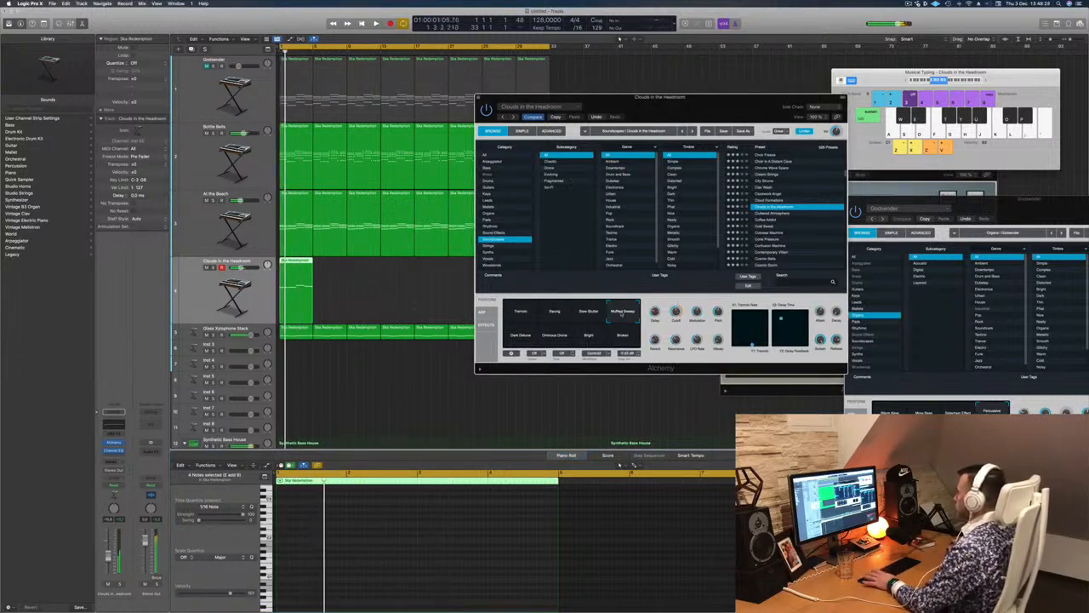
# Audition the Dark Detune, Ominous Drone, Bright and Broken snapshots of Clouds in the Headroom, plus the Coffee Addict preset.
pyautogui.click(516, 337)
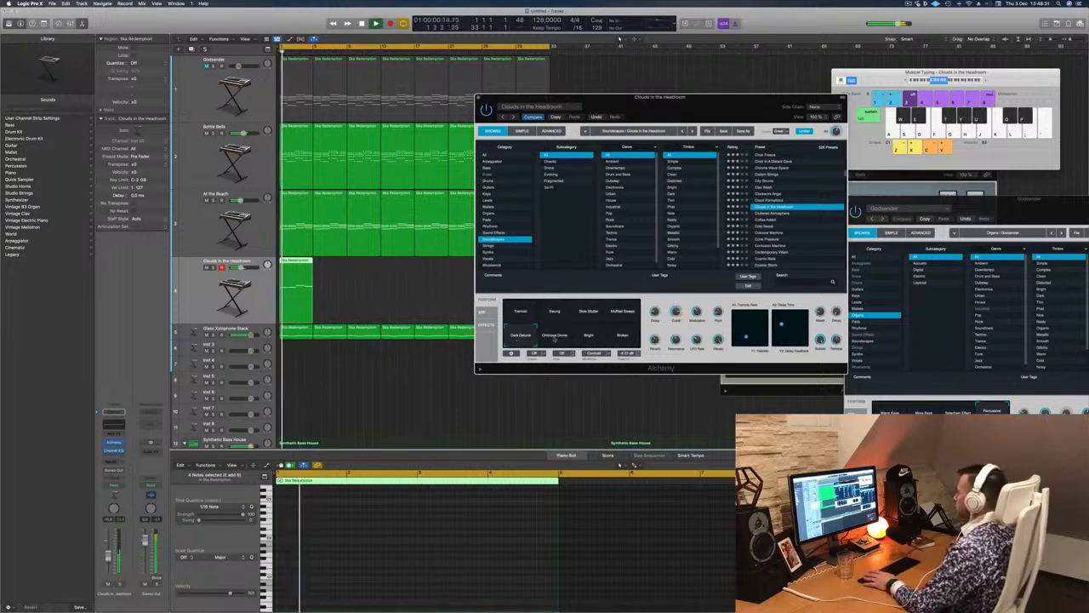
pyautogui.click(554, 336)
pyautogui.click(589, 337)
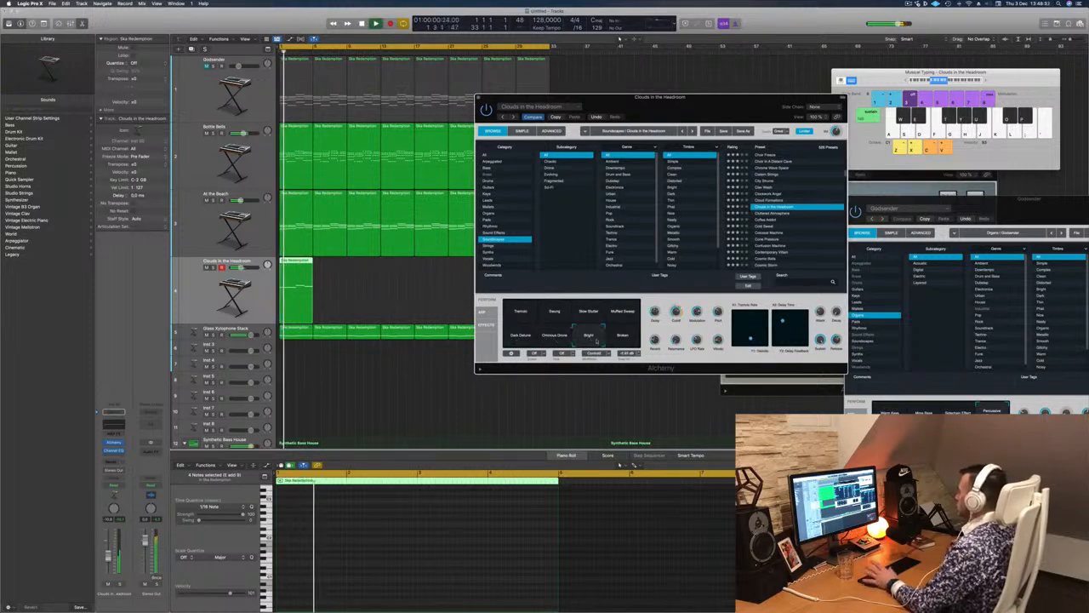
pyautogui.click(623, 337)
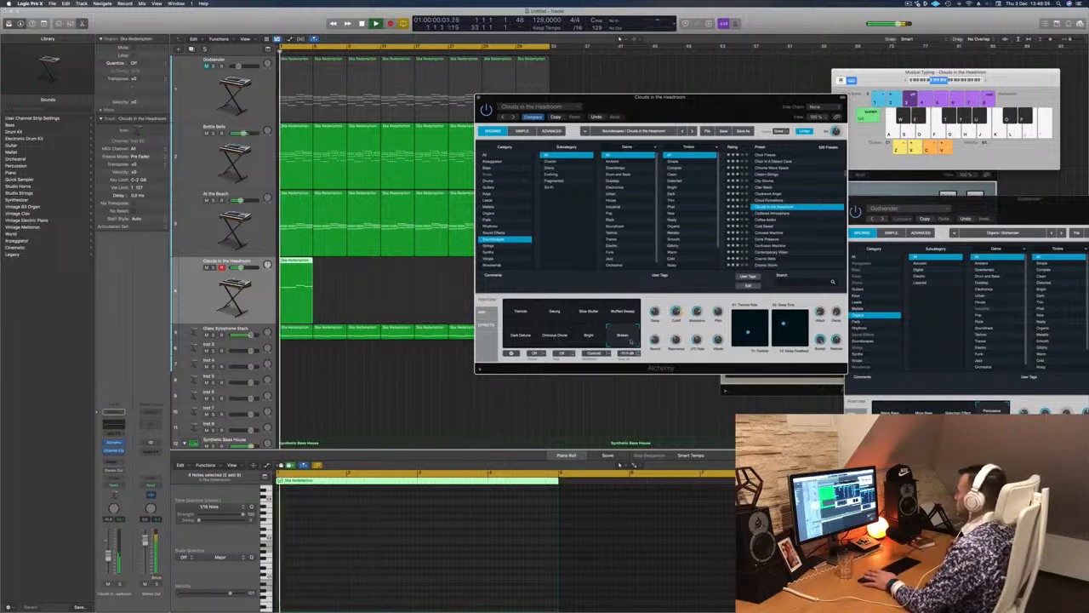
pyautogui.click(765, 220)
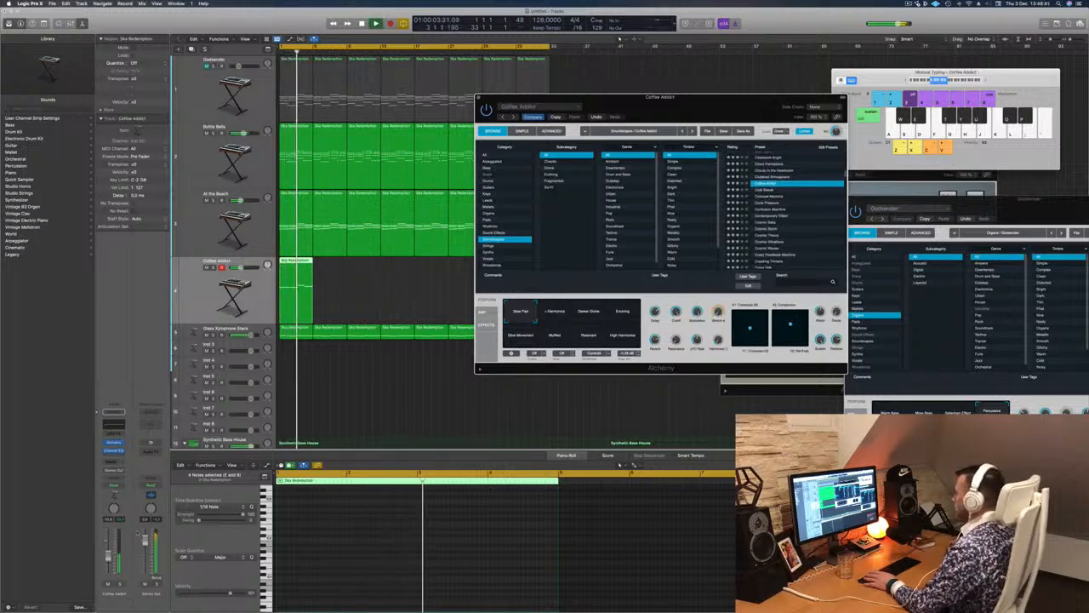
pyautogui.click(630, 544)
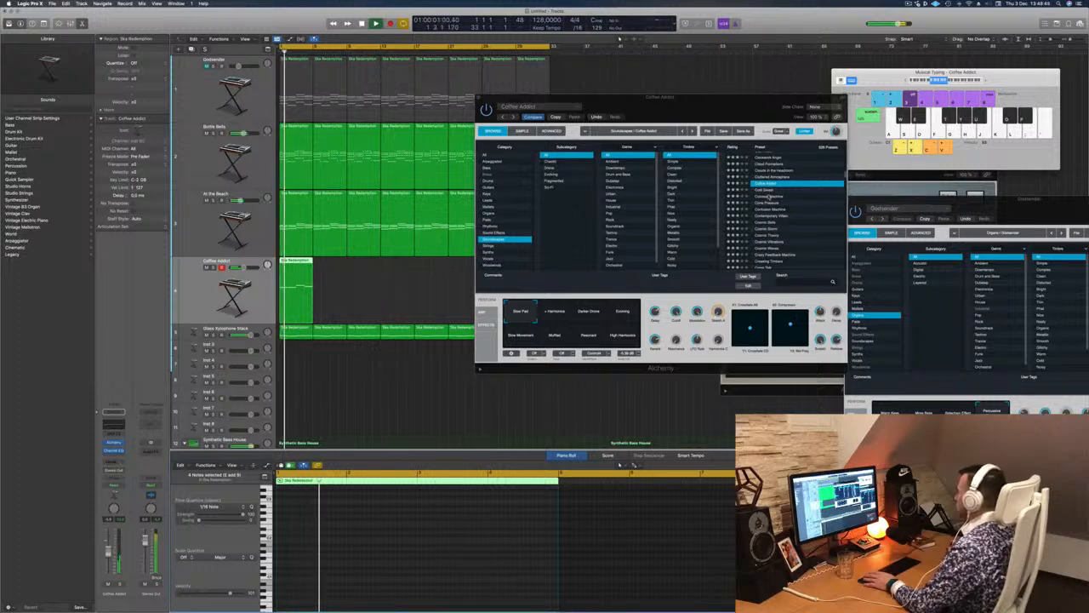
# Try the Colossal Machine preset soloed and in the mix from the start, including its Motor snapshot.
pyautogui.click(770, 196)
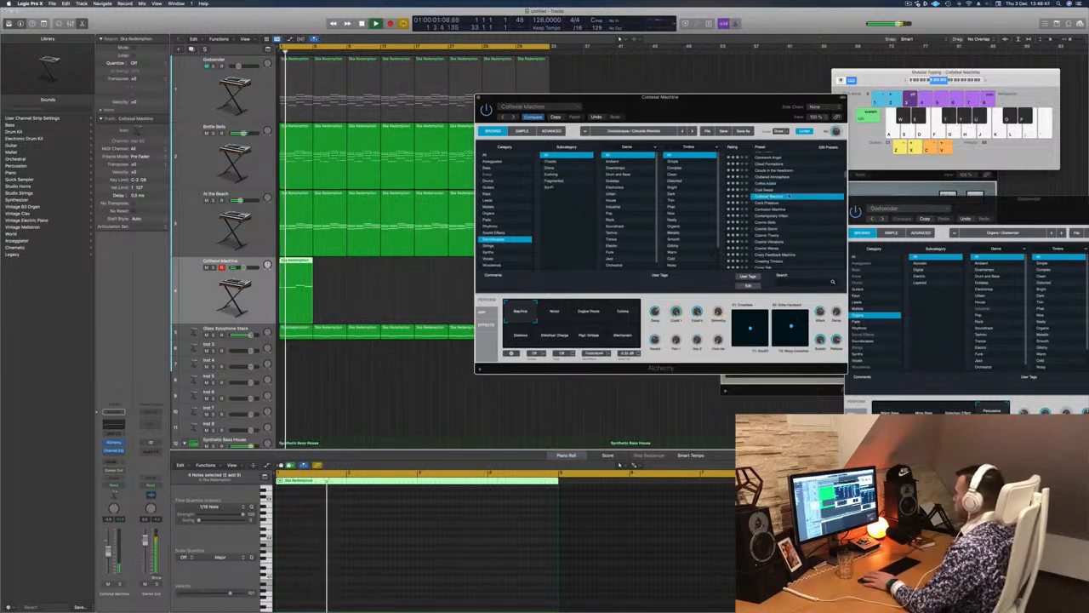
pyautogui.click(119, 584)
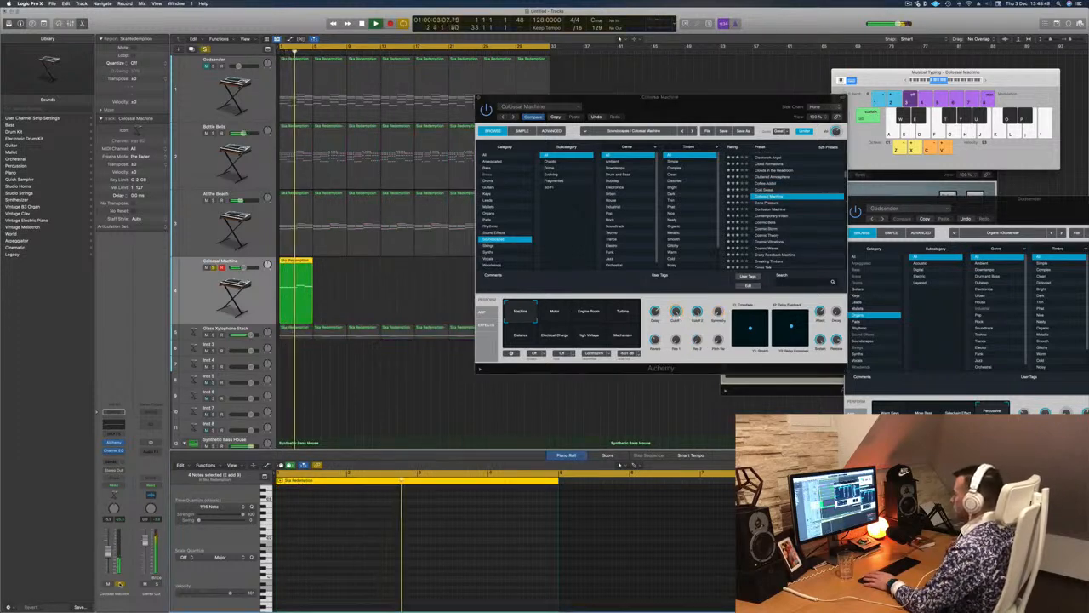
pyautogui.click(120, 584)
pyautogui.press('Return')
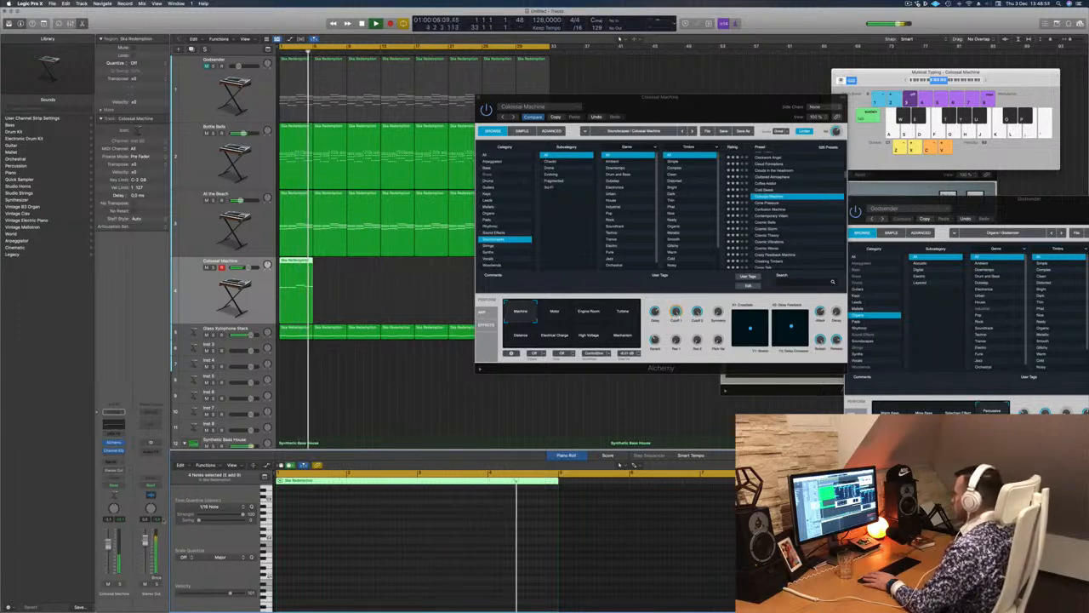
pyautogui.click(554, 313)
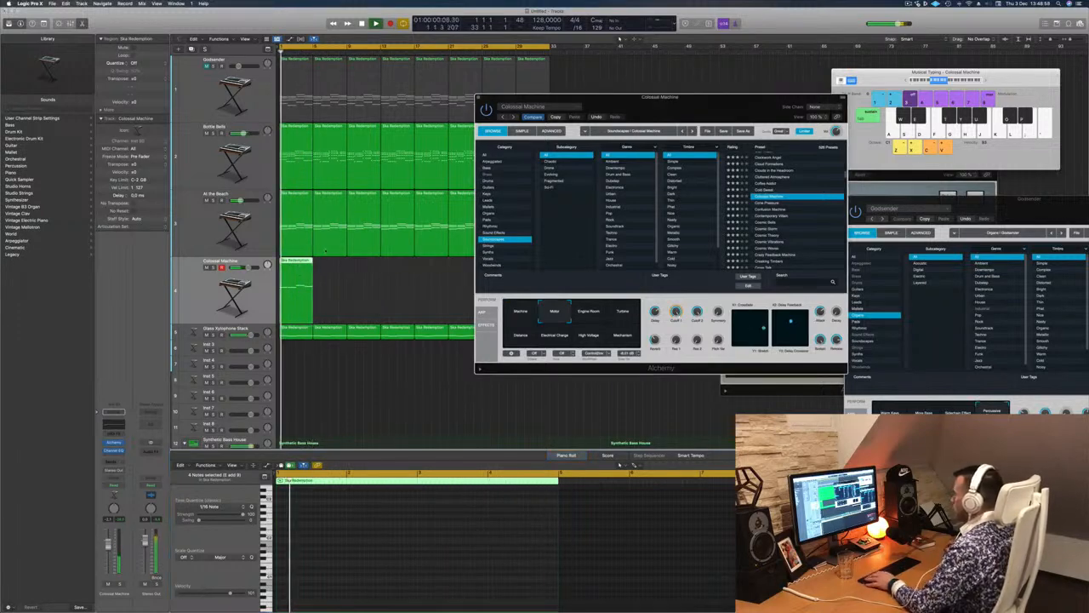
# Copy the melody region repeatedly along its track until it fills the arrangement up to bar 33.
pyautogui.moveTo(310, 261); pyautogui.dragTo(336, 267)
pyautogui.moveTo(596, 96); pyautogui.dragTo(535, 270)
pyautogui.click(286, 265)
pyautogui.moveTo(290, 261); pyautogui.dragTo(361, 271)
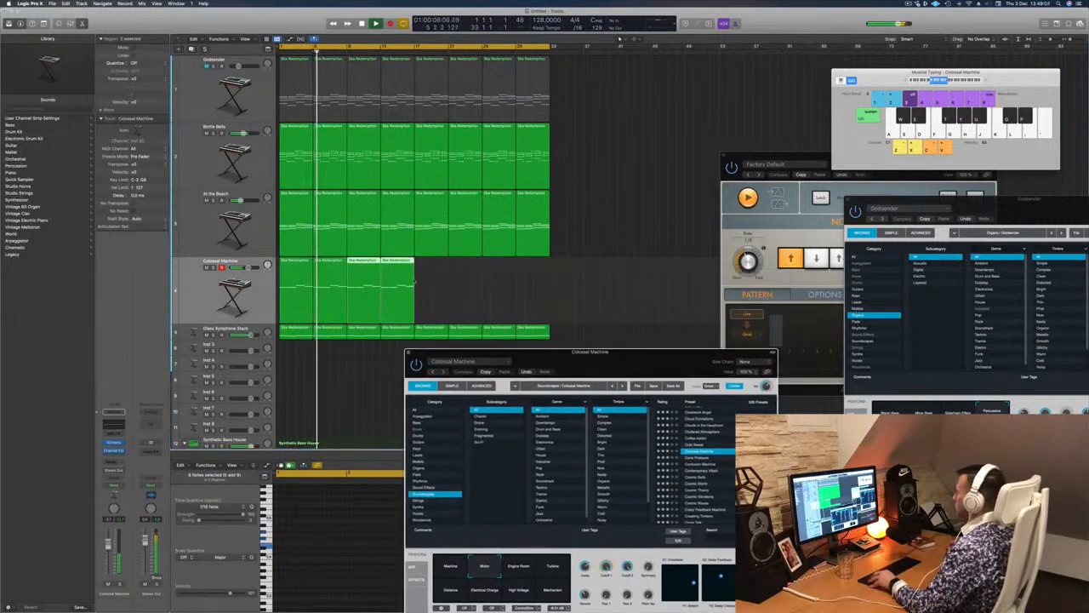
pyautogui.moveTo(443, 289); pyautogui.dragTo(294, 271)
pyautogui.moveTo(297, 266); pyautogui.dragTo(434, 272)
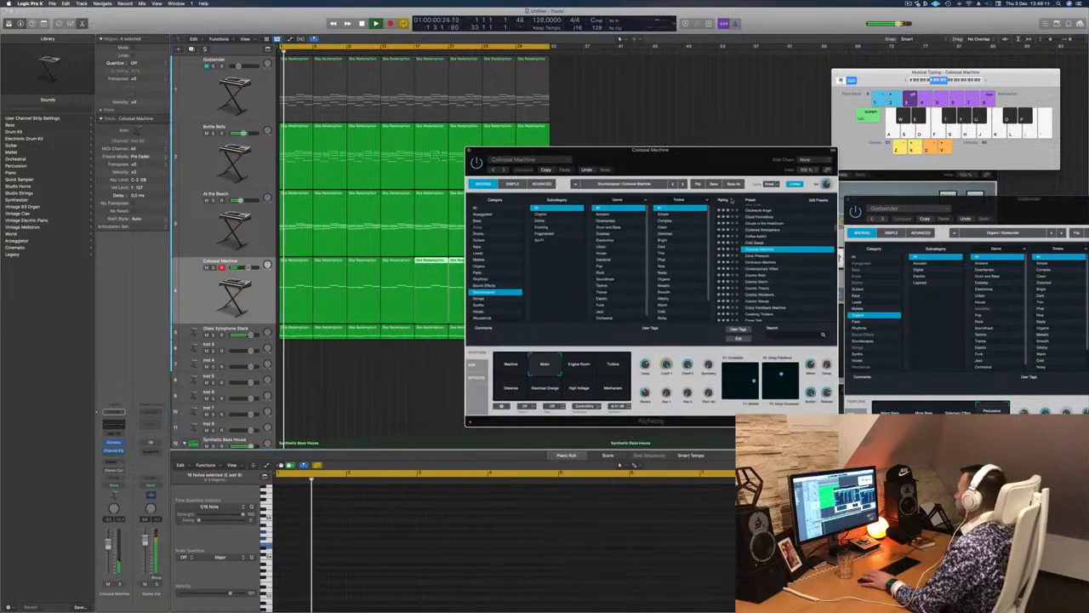
# Audition the Cone Pressure, Contemporary Villain, Cosmic Storm and Cosmic Vibrations presets during playback, including the Falling snapshot of Cosmic Vibrations.
pyautogui.click(755, 256)
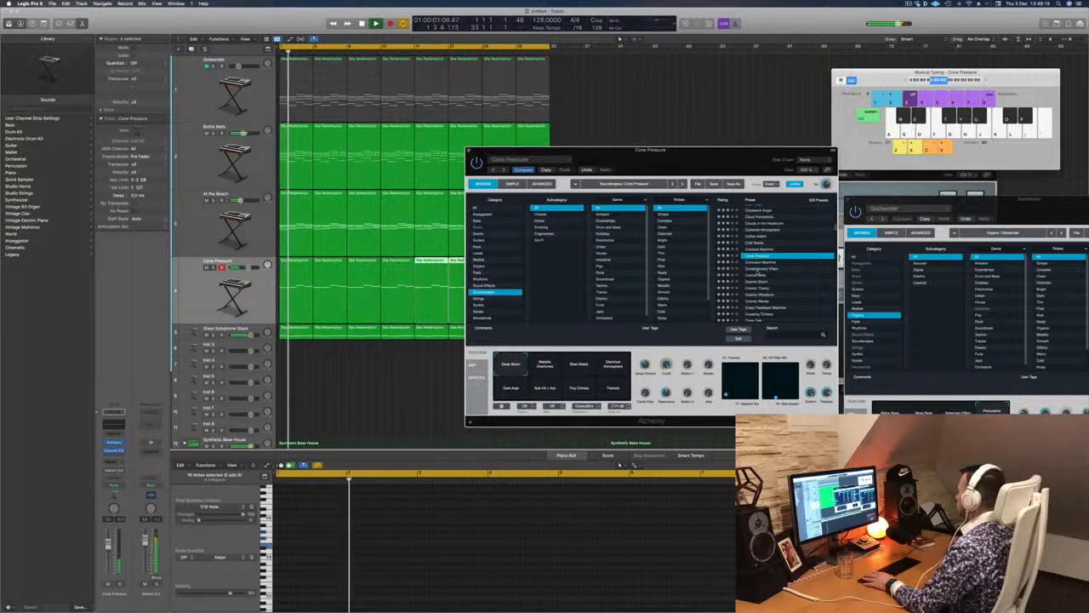
pyautogui.click(761, 269)
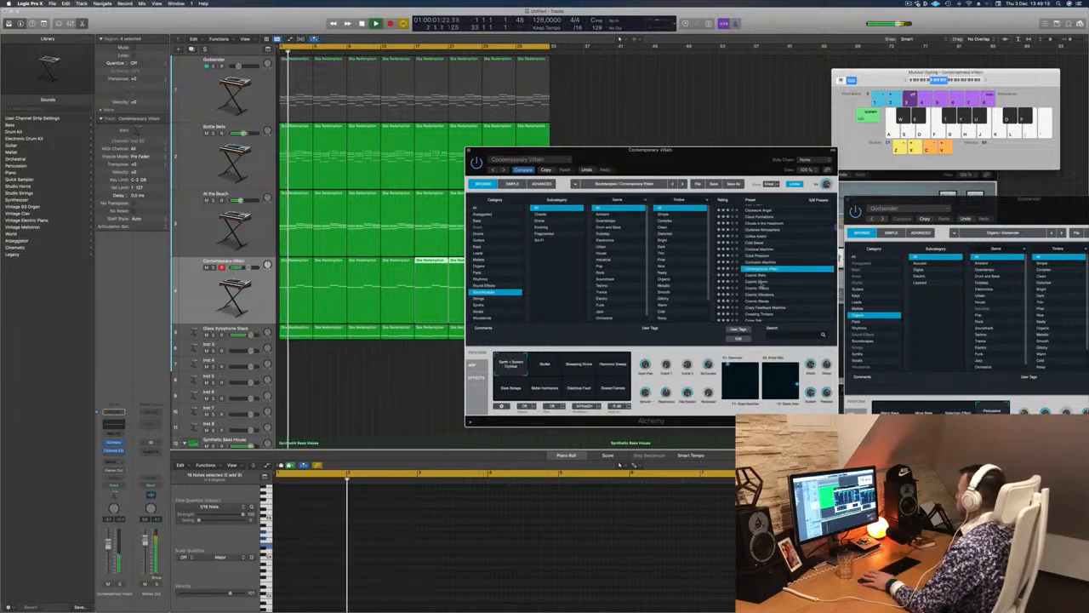
pyautogui.click(760, 282)
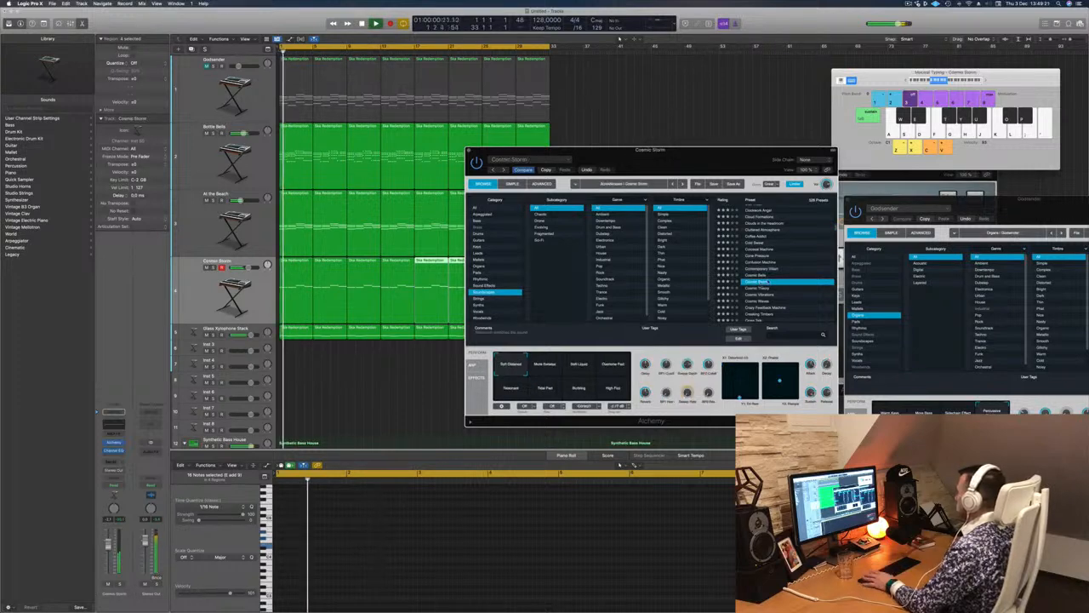
pyautogui.scroll(-1, 788, 291)
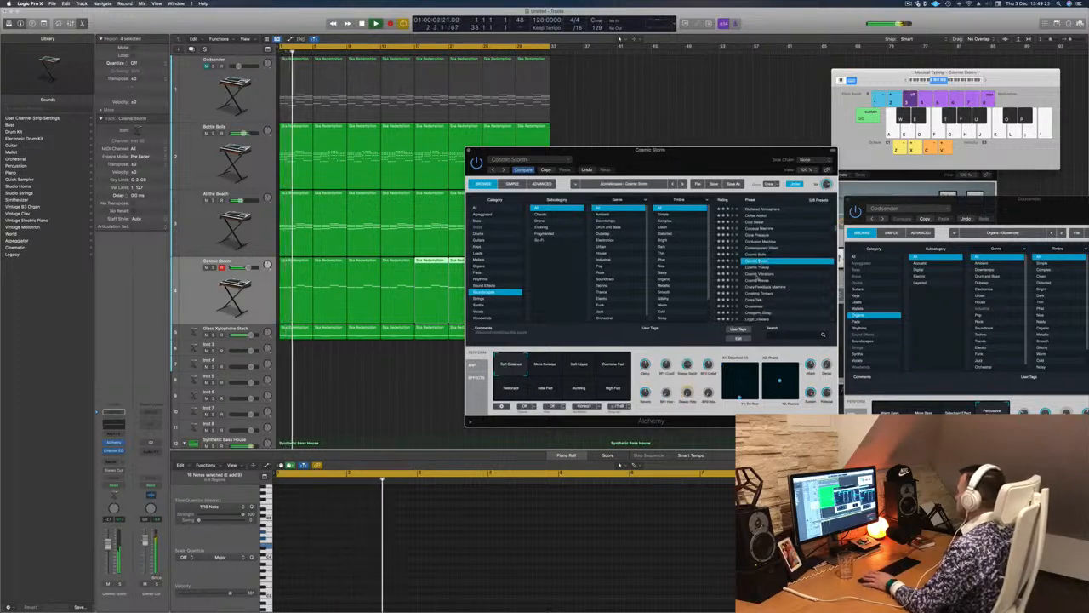
pyautogui.click(759, 274)
pyautogui.press('space')
pyautogui.press('space')
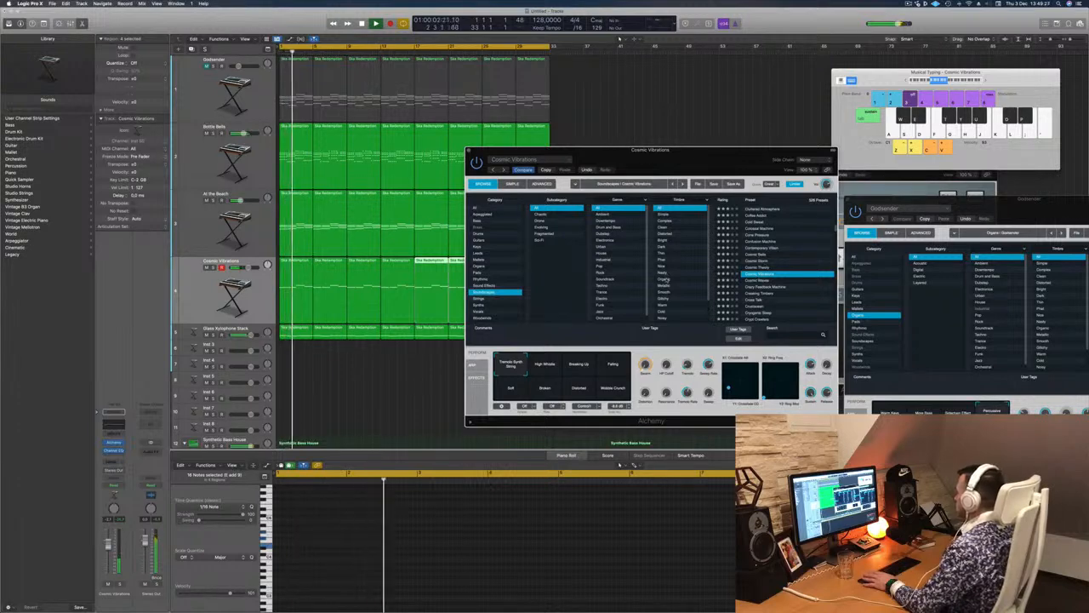
pyautogui.moveTo(721, 164); pyautogui.dragTo(689, 159)
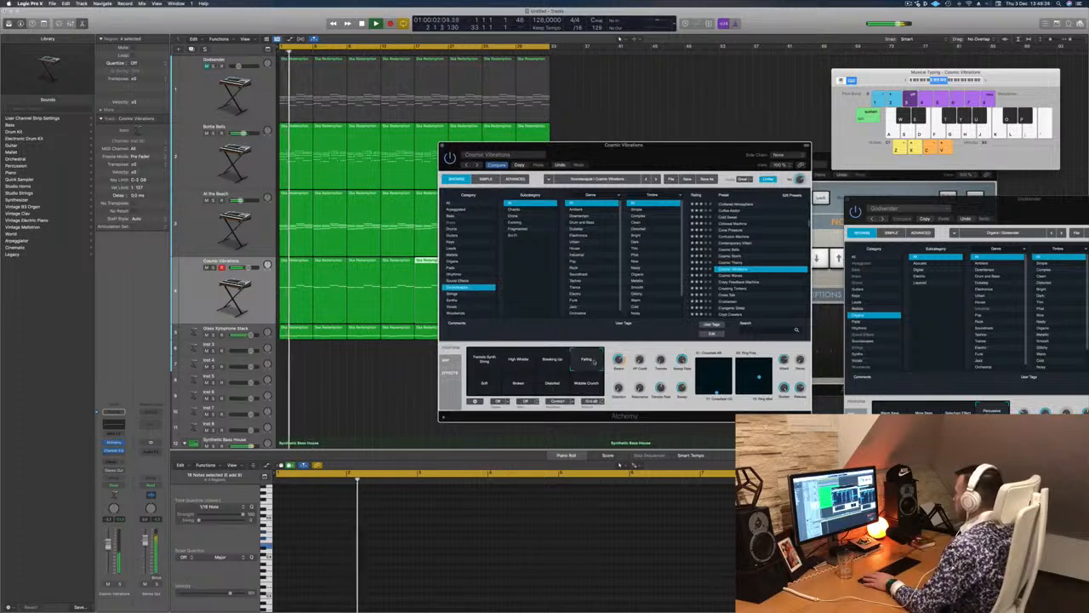
# Load the Cross Talk preset on the melody track and audition its Subtle Shifts snapshot during playback.
pyautogui.click(724, 294)
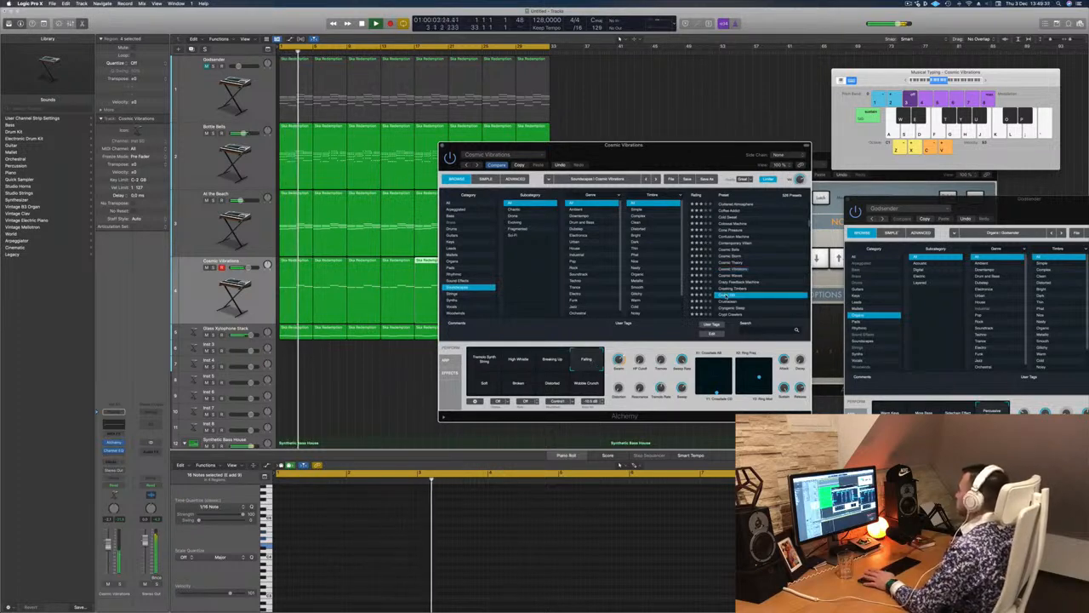
pyautogui.scroll(-3, 758, 281)
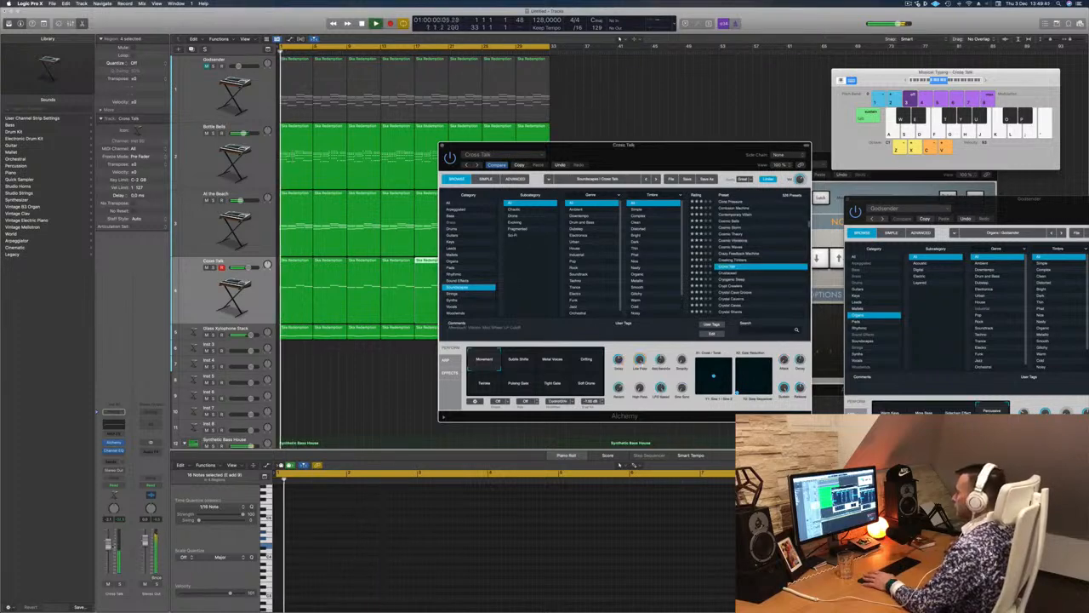
pyautogui.click(320, 401)
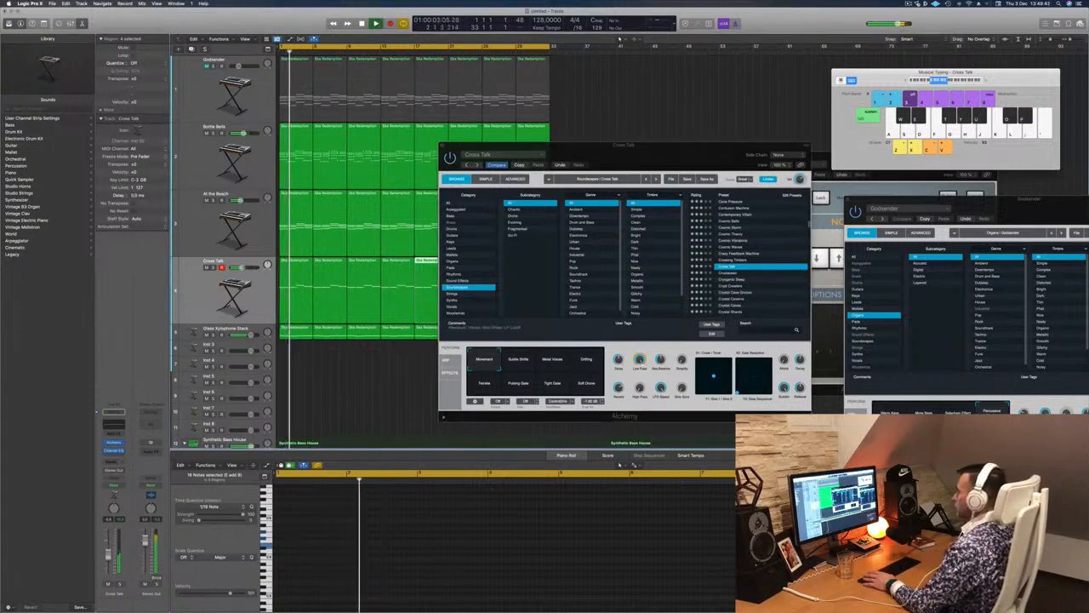
pyautogui.click(518, 361)
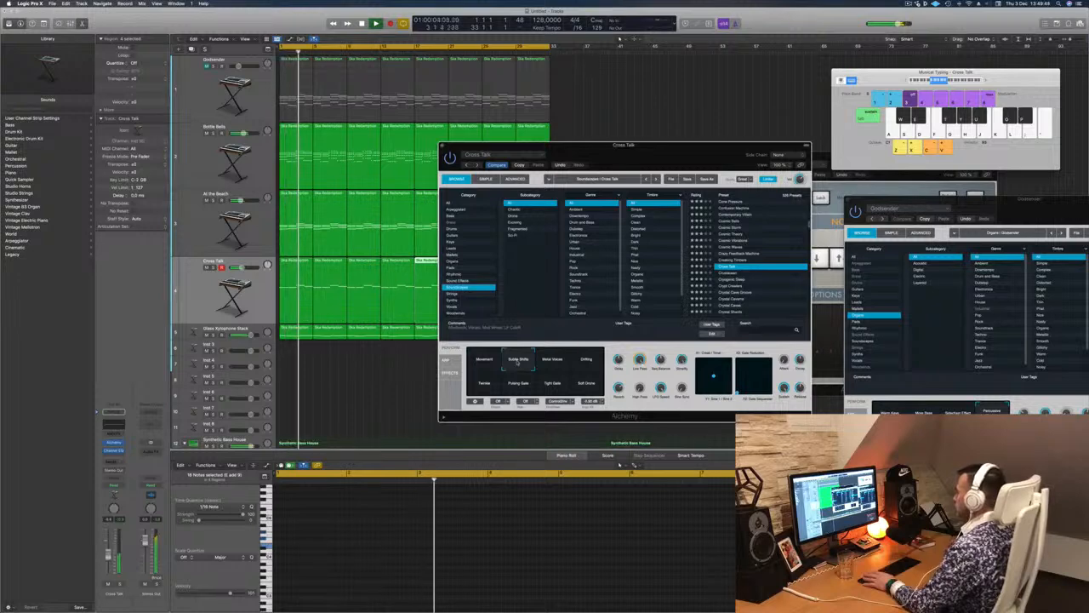
pyautogui.click(632, 462)
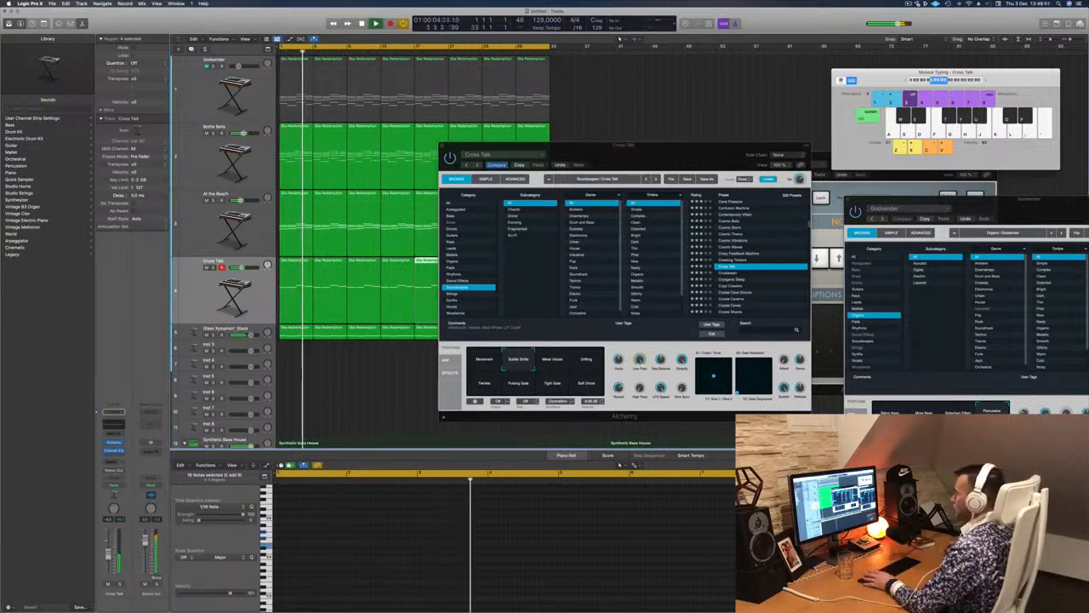
# Add a bus send to the Glass Xylophone Stack track and insert a stereo SilverVerb on the send's aux channel.
pyautogui.press('Down')
pyautogui.click(113, 462)
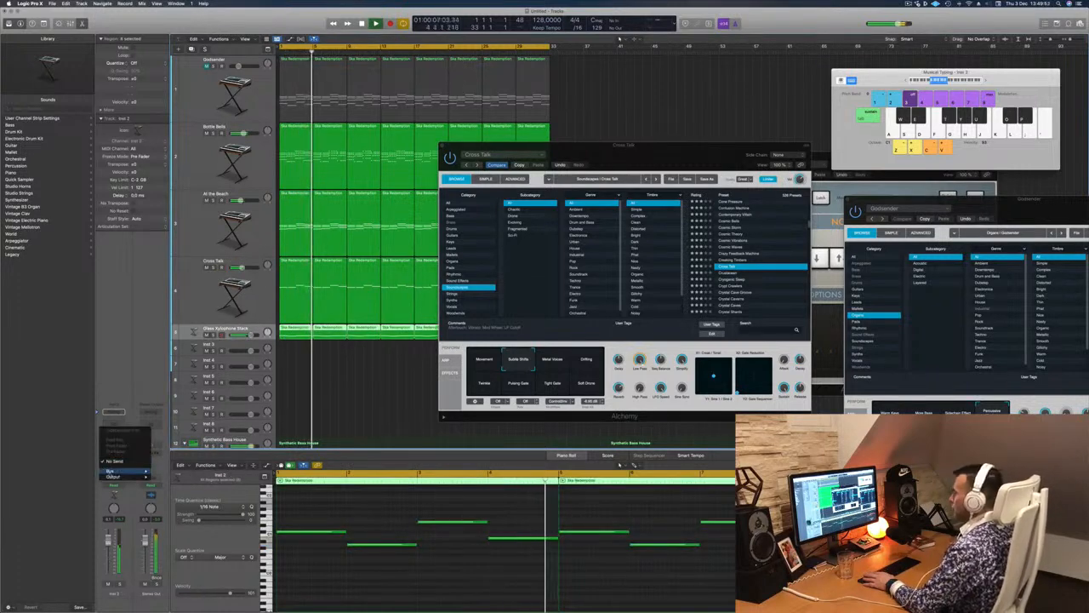
pyautogui.moveTo(128, 470)
pyautogui.click(162, 416)
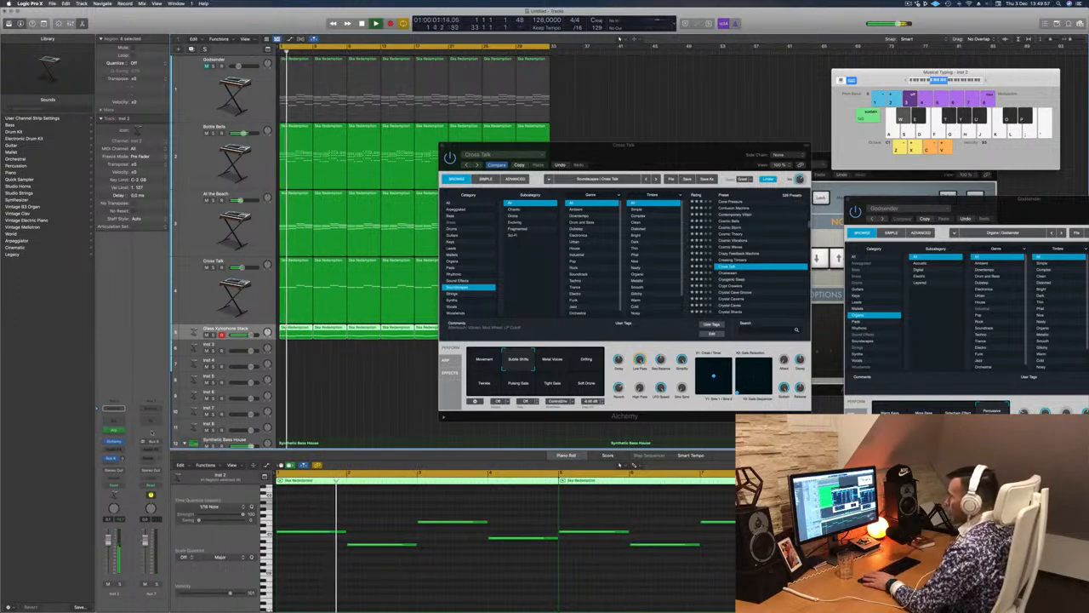
pyautogui.click(149, 448)
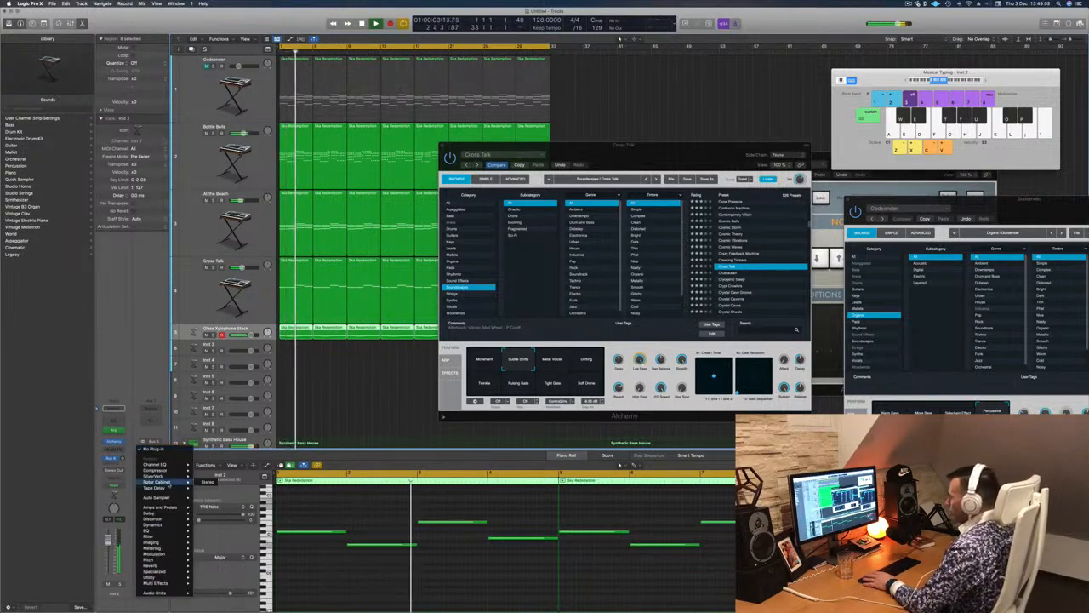
pyautogui.moveTo(174, 475)
pyautogui.click(211, 476)
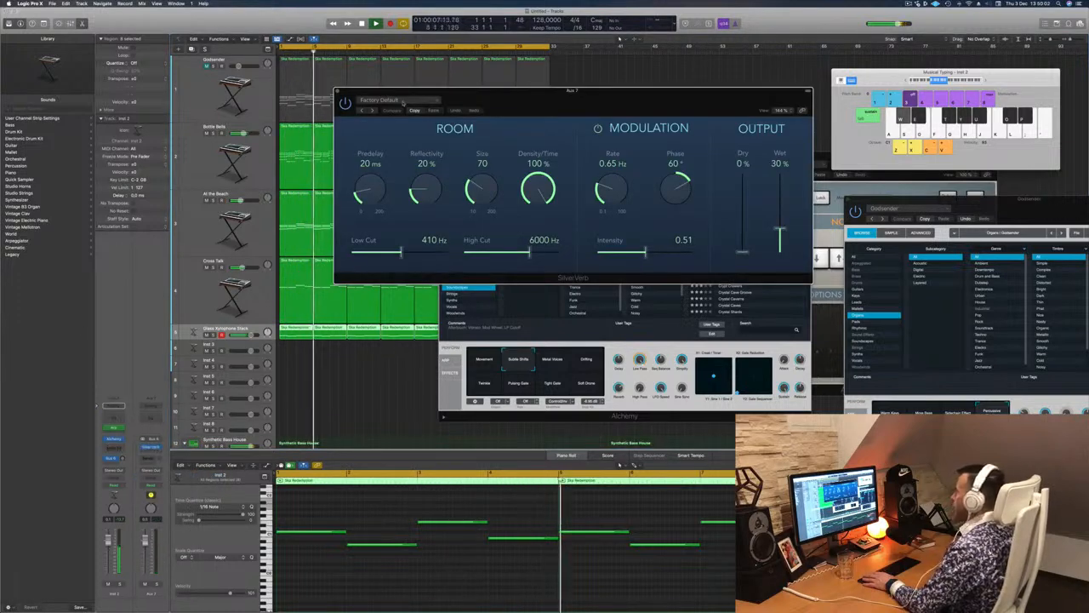
# Load the grandiose preset in SilverVerb, raise the xylophone track's reverb send and close the reverb window.
pyautogui.click(383, 100)
pyautogui.click(379, 225)
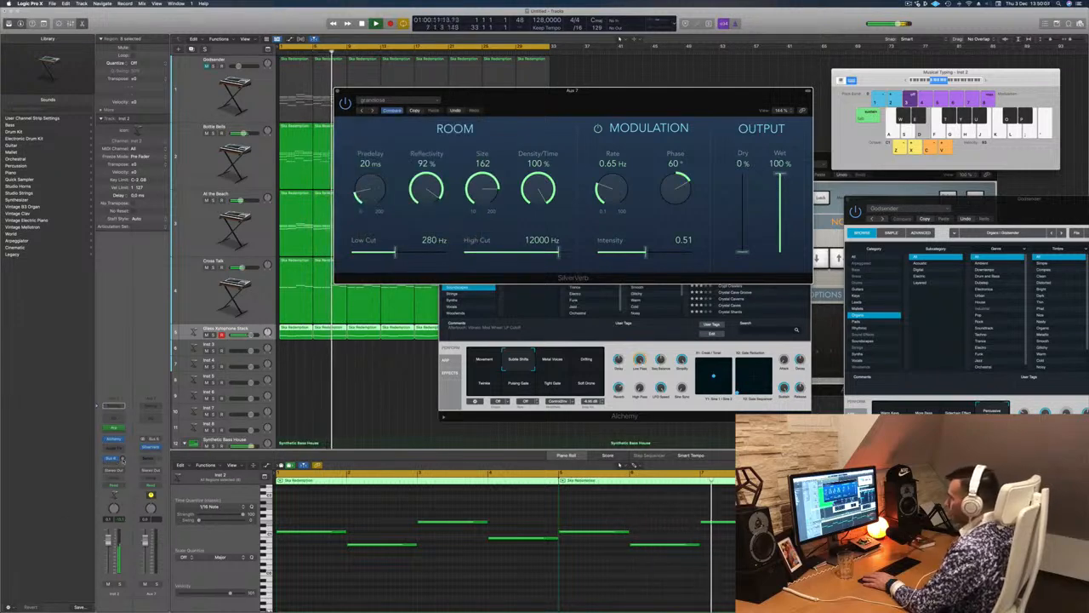
pyautogui.moveTo(121, 458); pyautogui.dragTo(293, 176)
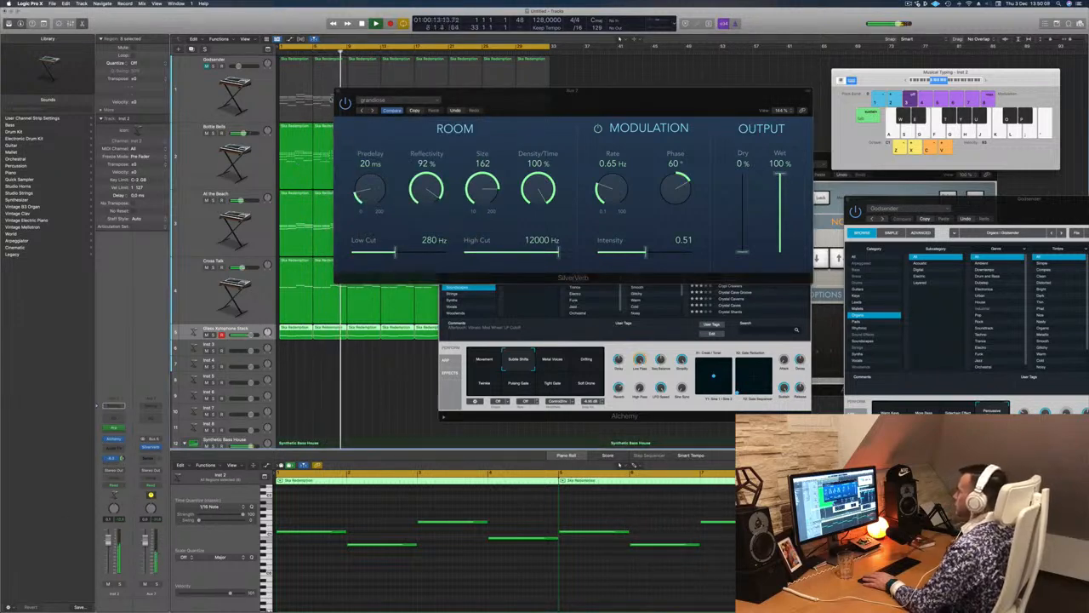
pyautogui.click(337, 91)
# Try Cross Talk's Metal Voices snapshot, solo the Glass Xylophone Stack from the start, and set Cross Talk to its Drifting snapshot.
pyautogui.moveTo(668, 154); pyautogui.dragTo(703, 145)
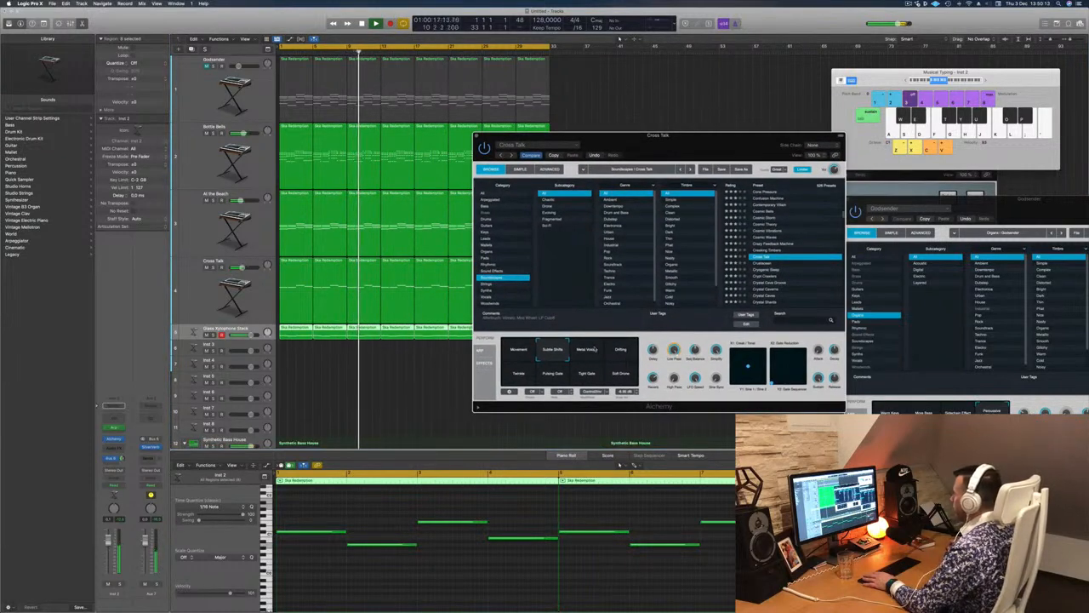
pyautogui.click(586, 351)
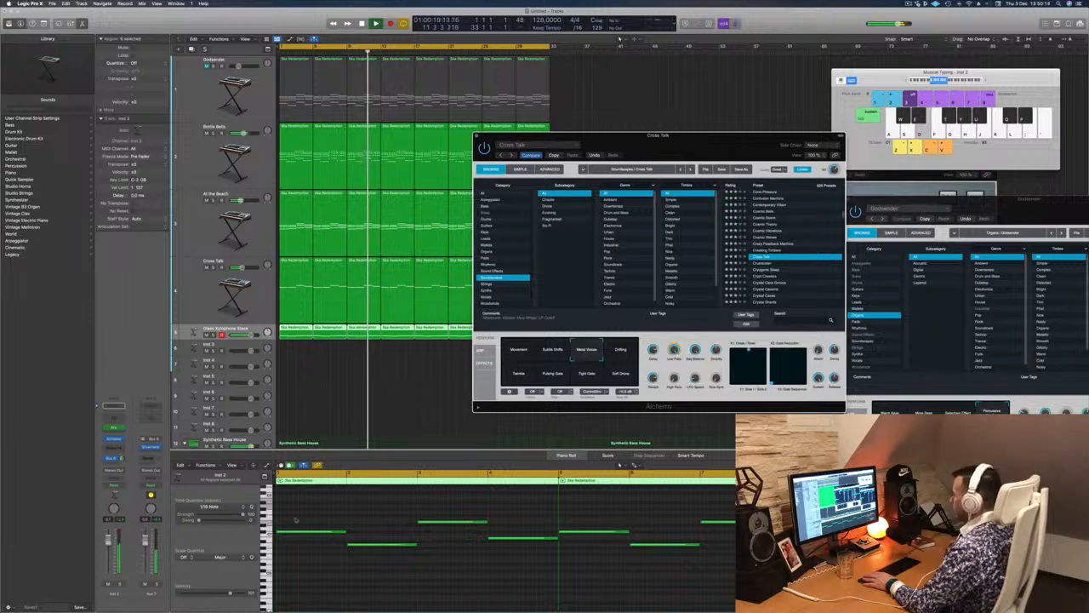
pyautogui.click(120, 585)
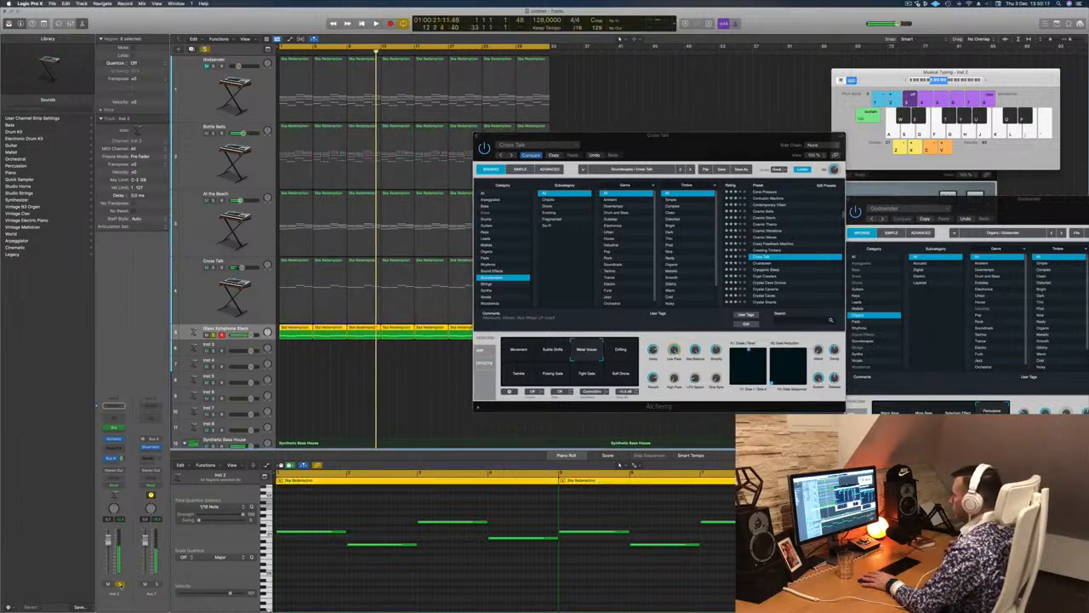
pyautogui.press('Return')
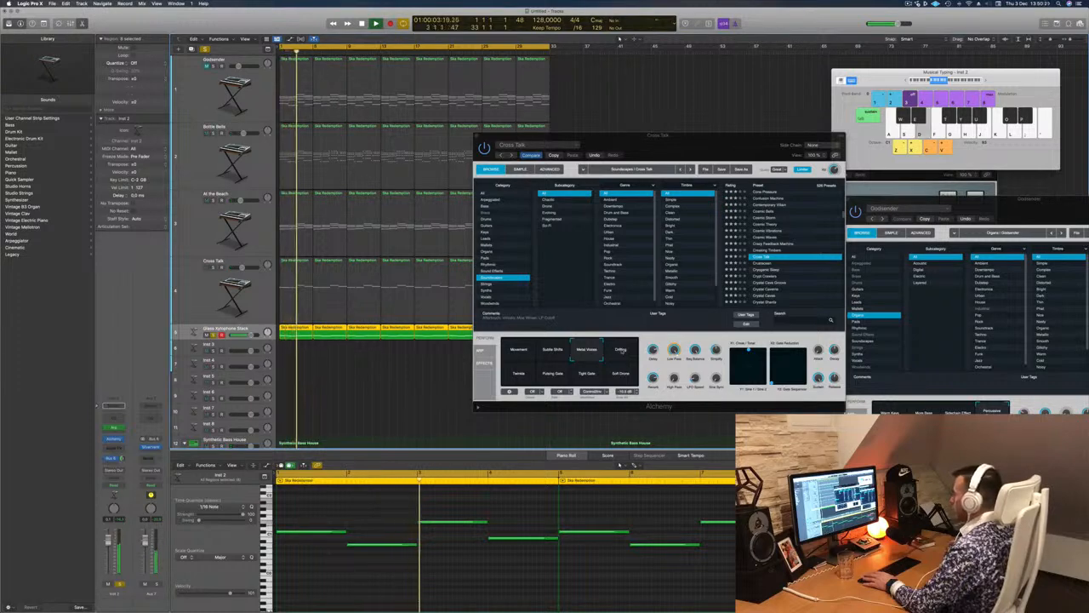
pyautogui.click(622, 350)
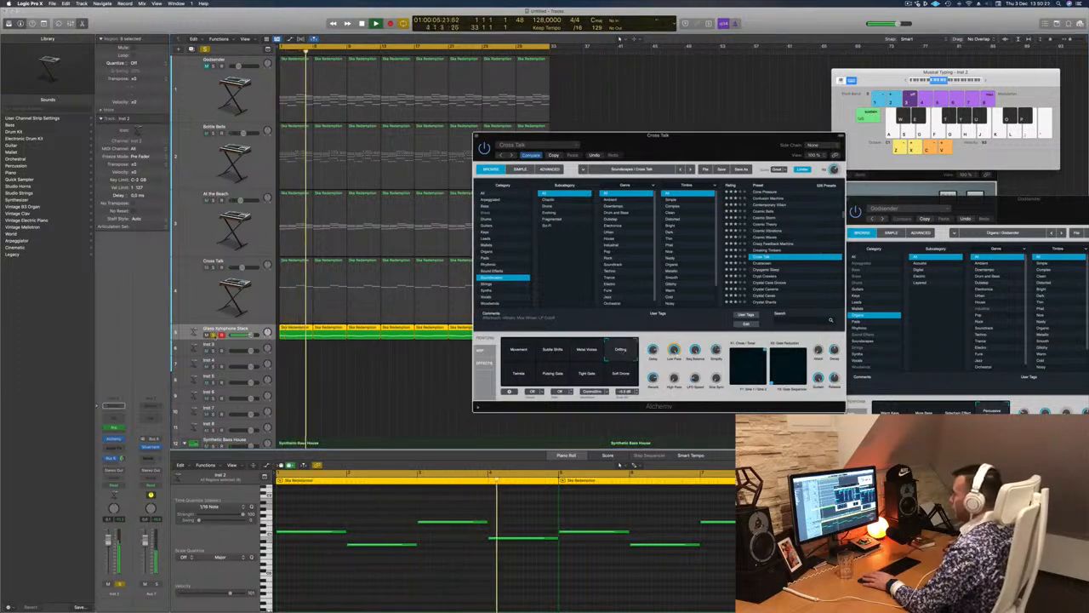
# Unsolo the Glass Xylophone Stack, replay the full mix, close Cross Talk's Alchemy window and reselect the xylophone track.
pyautogui.click(213, 334)
pyautogui.press('space')
pyautogui.press('space')
pyautogui.click(181, 324)
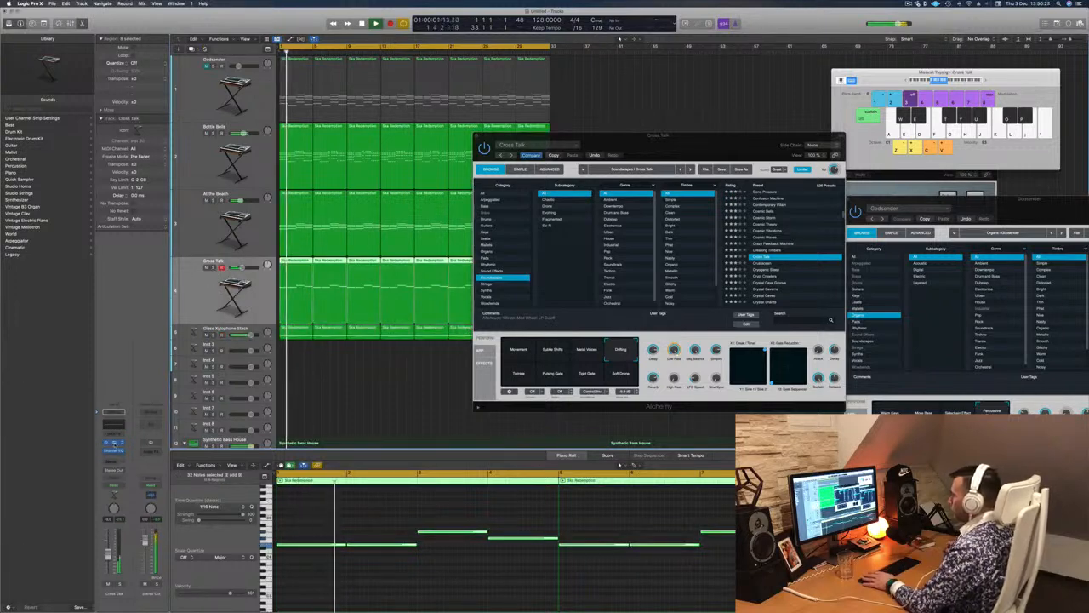
pyautogui.click(115, 443)
pyautogui.press('Down')
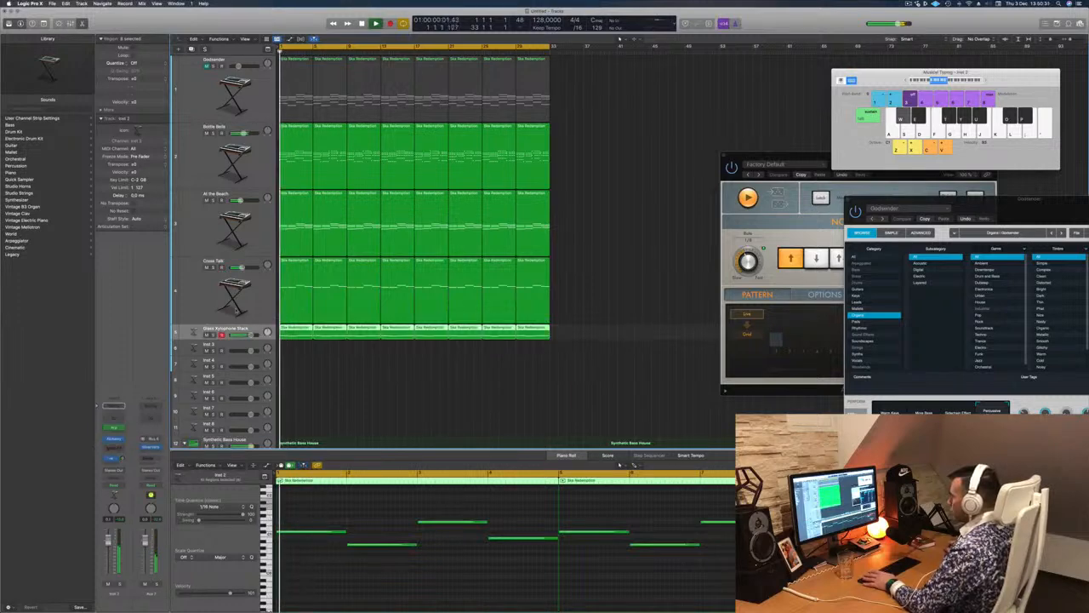
# Add a bus send from the Cross Talk track to the existing Aux 7 reverb channel.
pyautogui.press('Up')
pyautogui.click(113, 460)
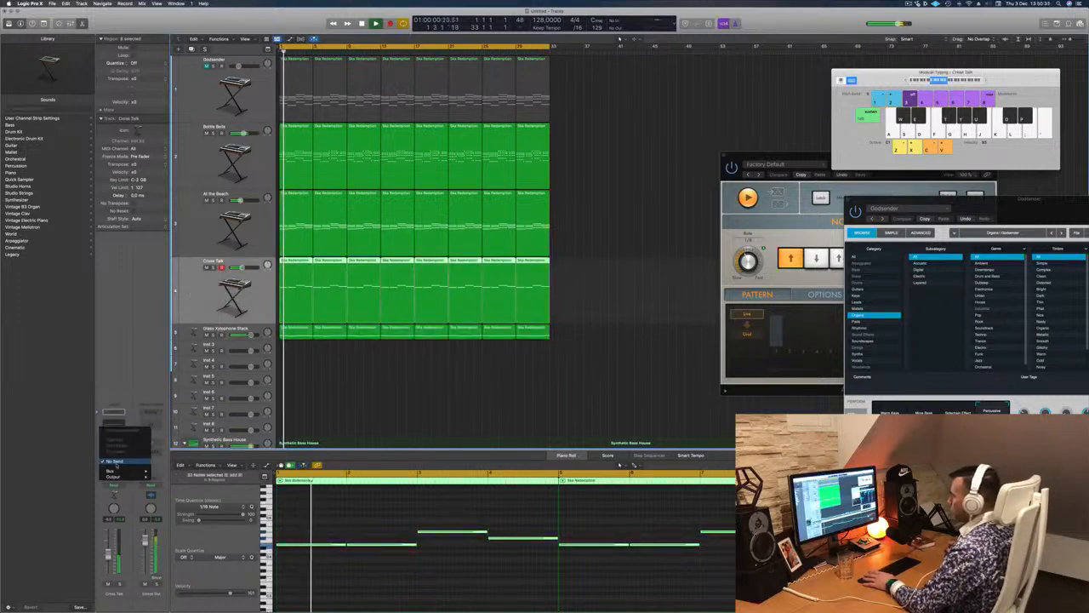
pyautogui.moveTo(144, 470)
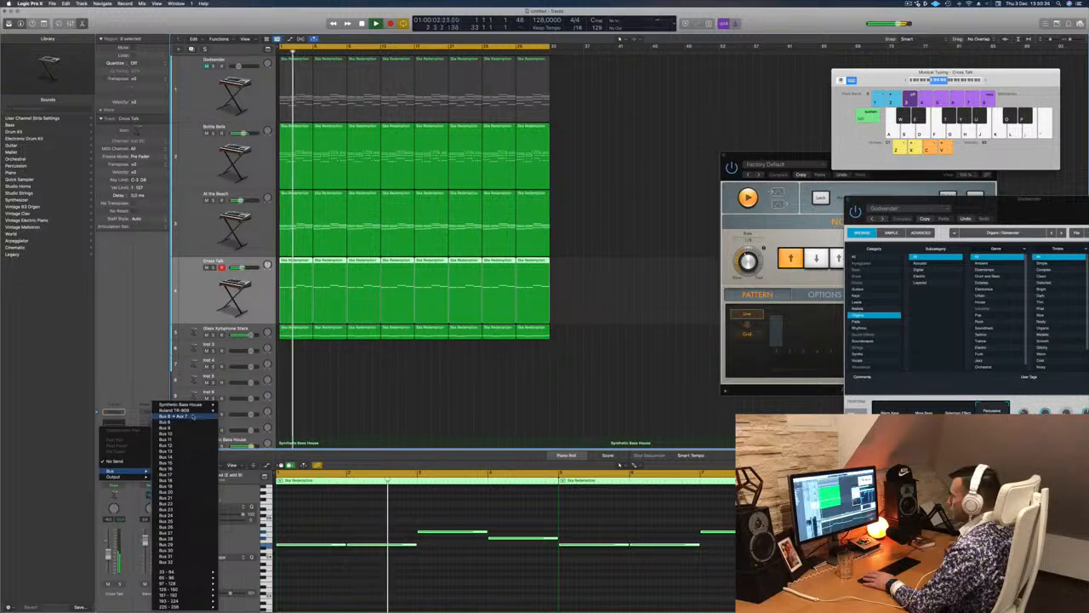
pyautogui.click(166, 422)
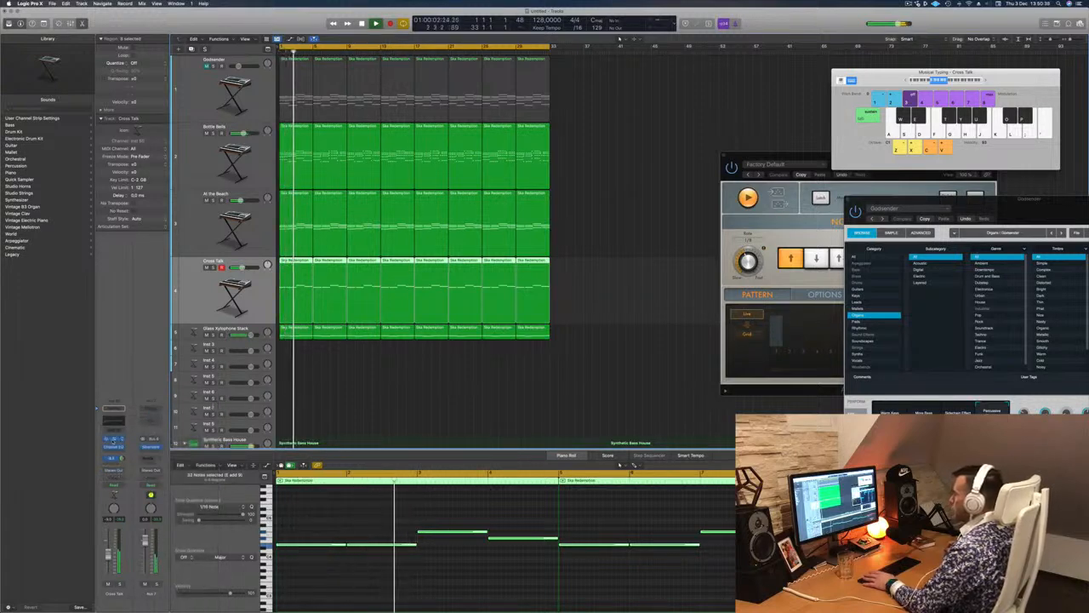
# Reopen Cross Talk's Alchemy window and audition snapshots including Subtle Shifts, Metal Voices, Soft Drone and Pulsing Gate.
pyautogui.click(116, 439)
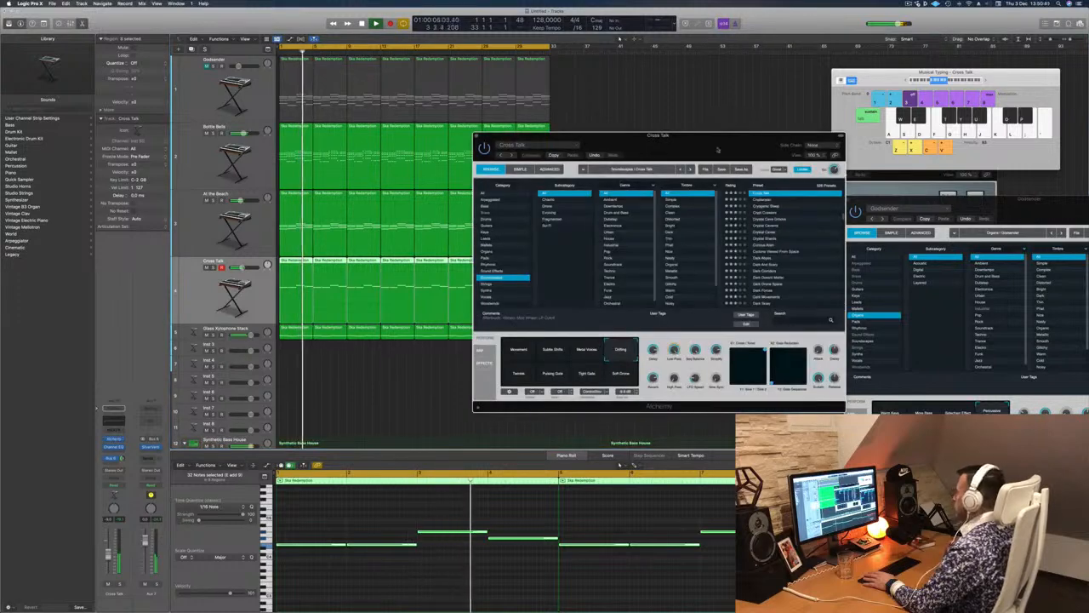
pyautogui.moveTo(717, 150); pyautogui.dragTo(695, 218)
pyautogui.click(534, 417)
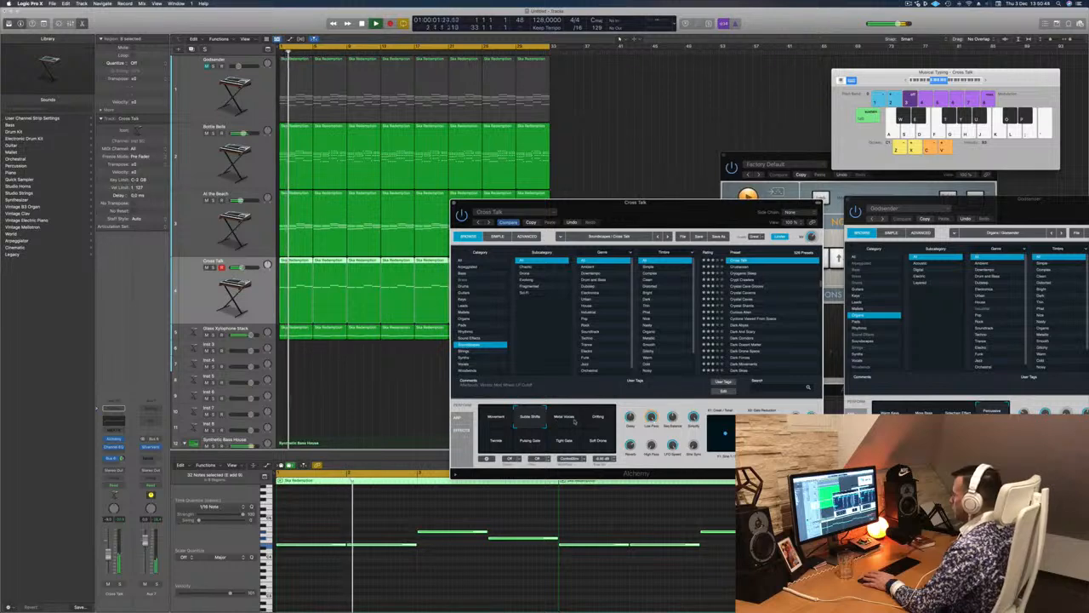
pyautogui.click(565, 419)
pyautogui.click(596, 443)
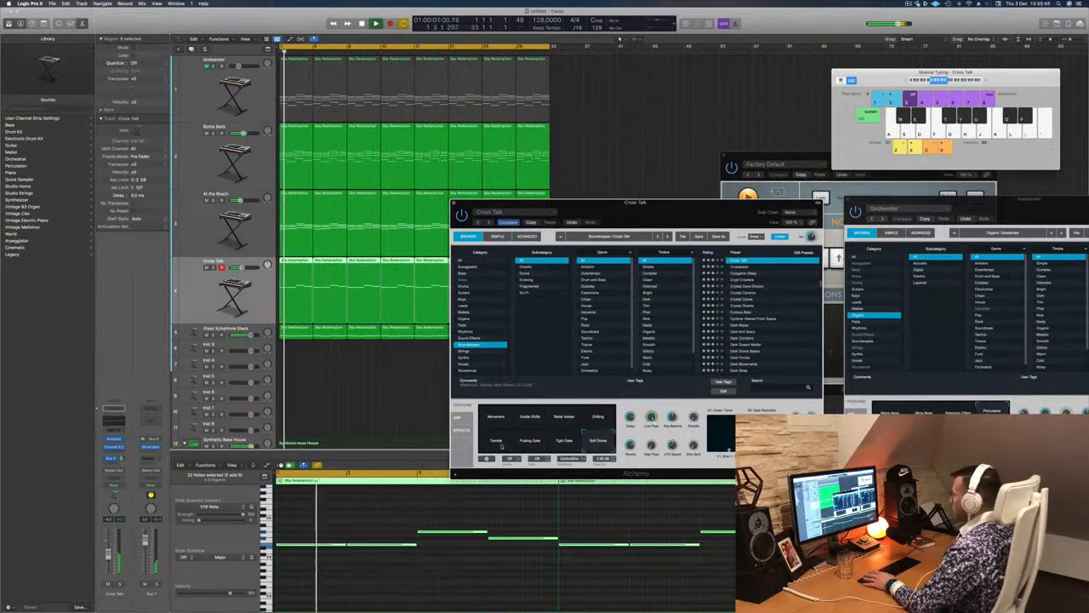
pyautogui.click(501, 443)
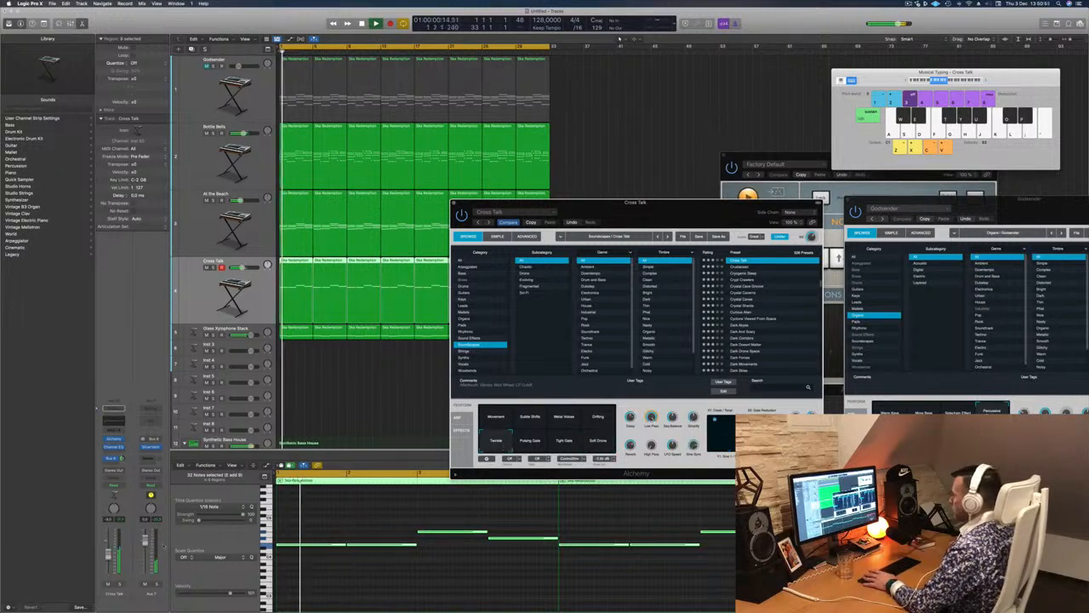
pyautogui.click(529, 440)
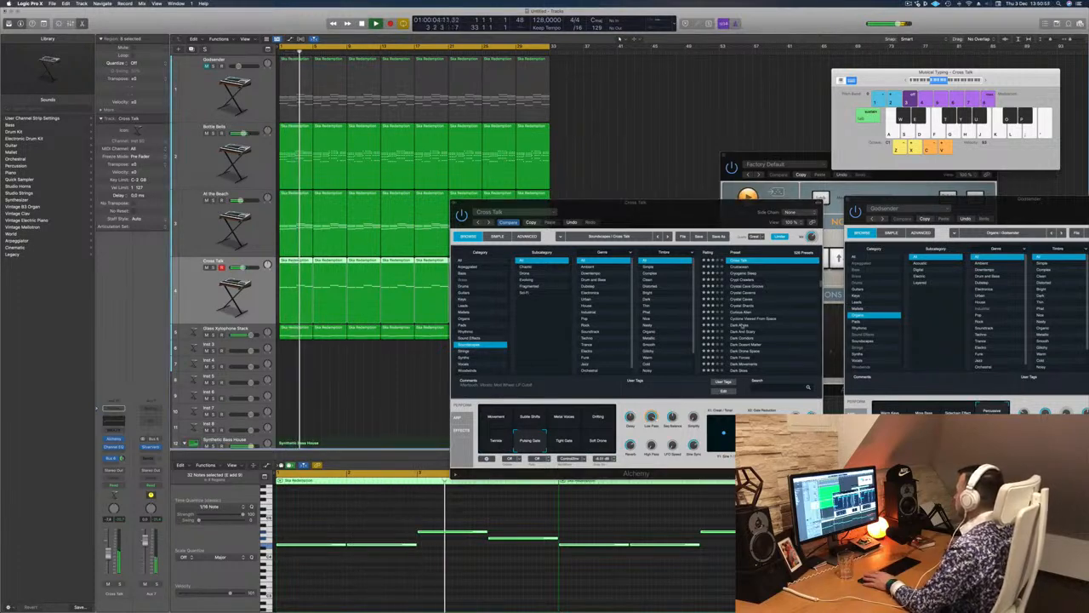
# Try the Cyclone Viewed From Space and Crystal Caves presets in Alchemy, replaying the mix from the start.
pyautogui.click(754, 318)
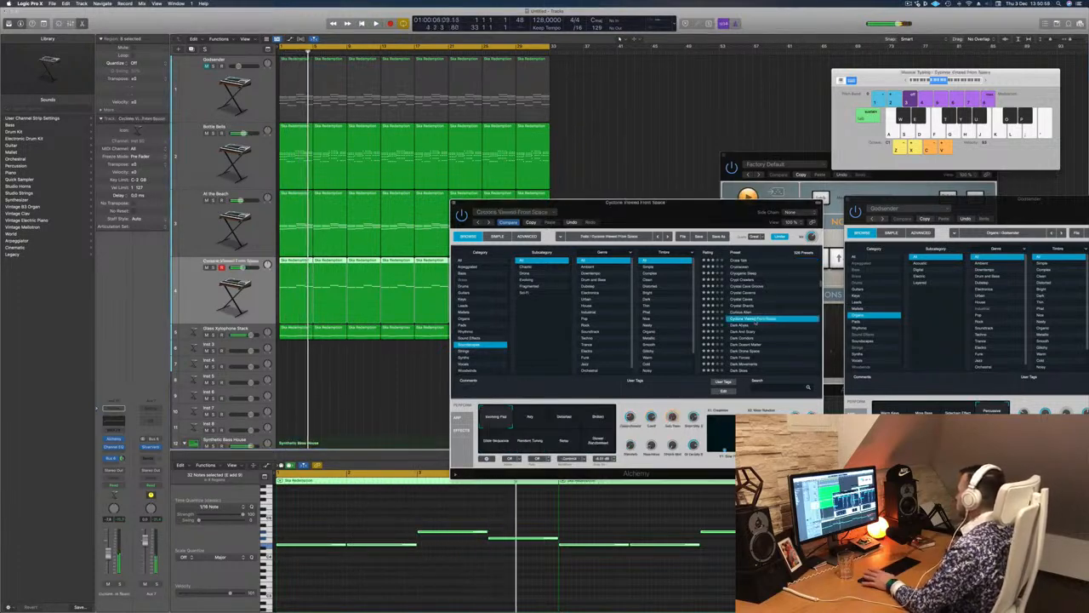
pyautogui.moveTo(745, 217); pyautogui.dragTo(645, 221)
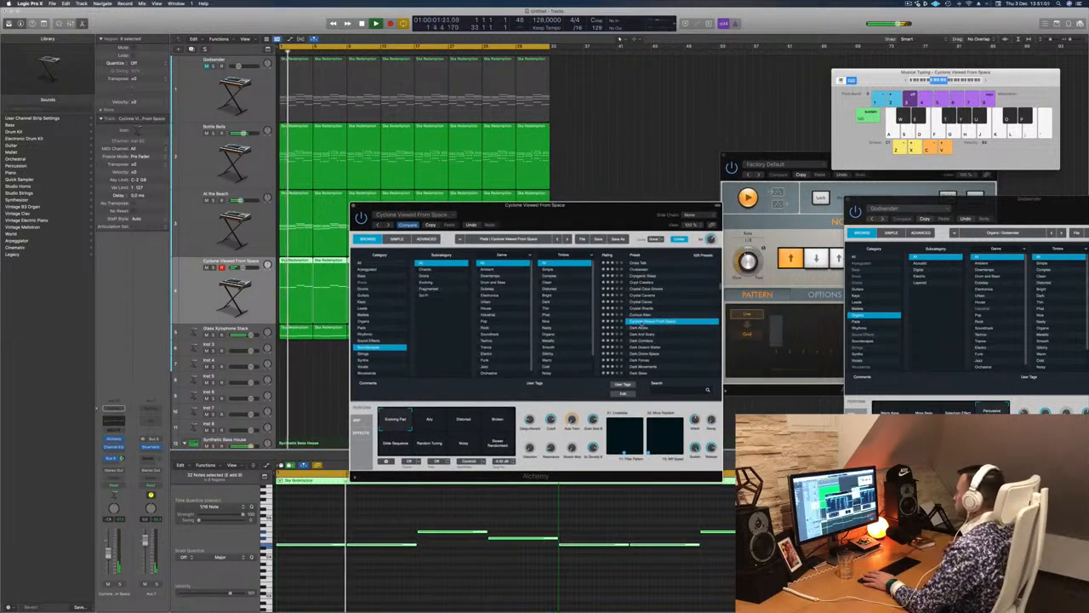
pyautogui.click(640, 303)
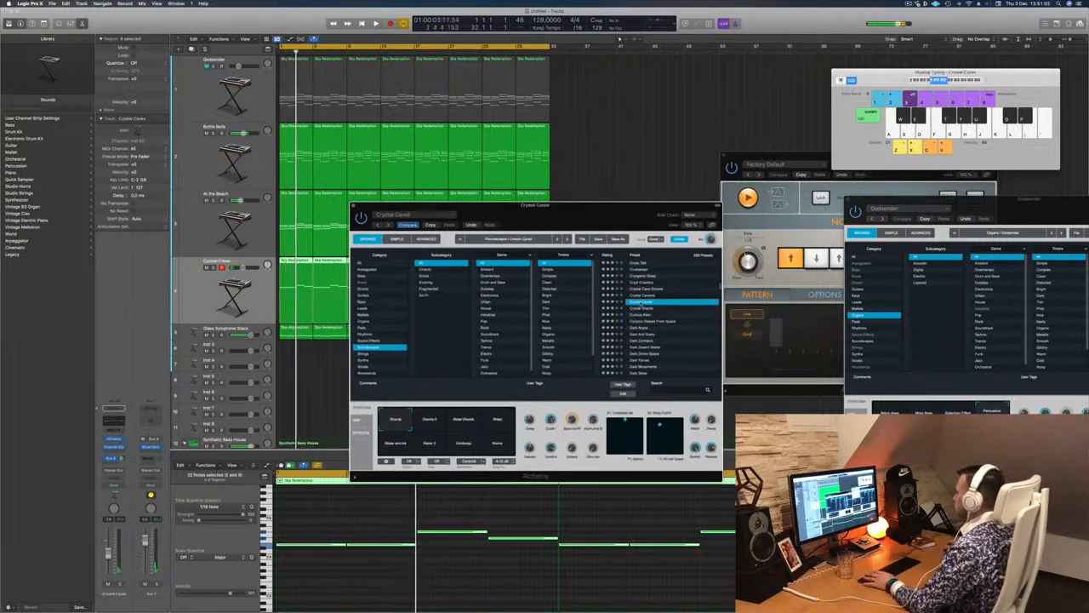
pyautogui.press('space')
pyautogui.press('space')
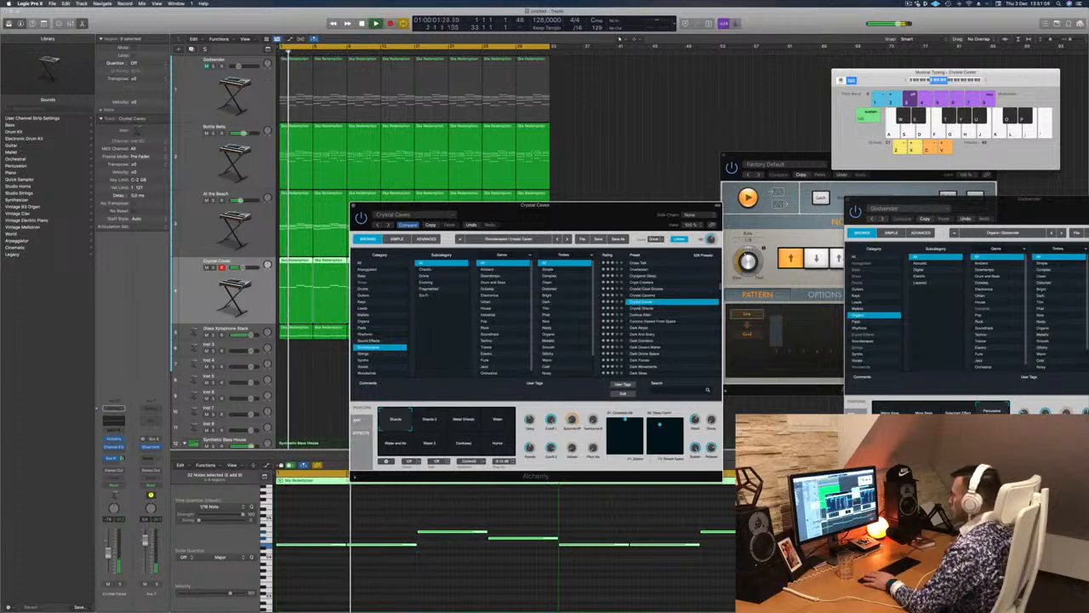
# Audition the Dark Times, Darkness and Light, and Deception soundscape presets on the melody track.
pyautogui.scroll(-2, 673, 344)
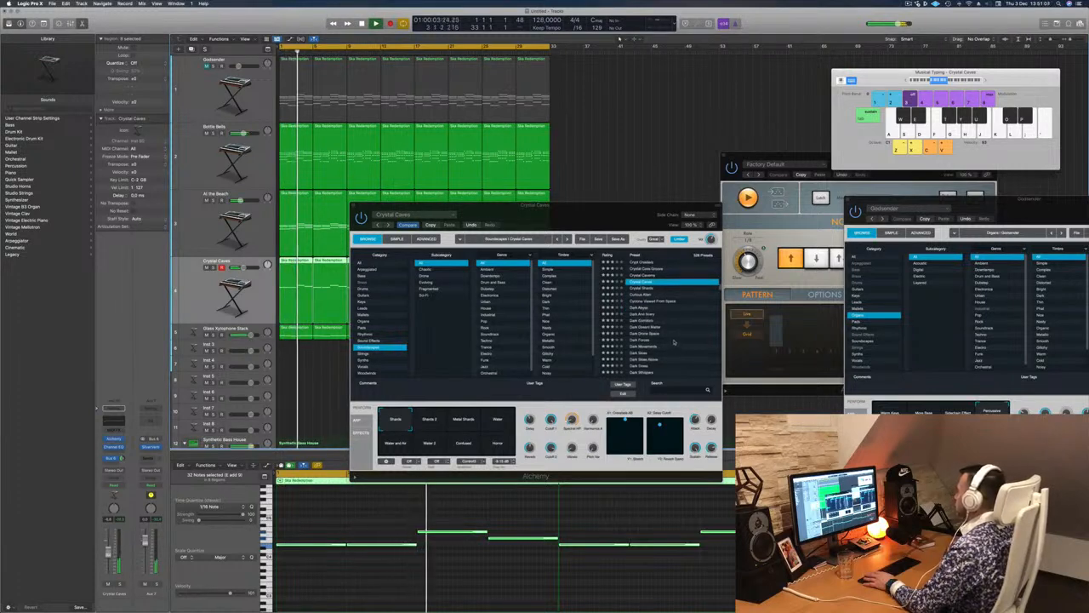
pyautogui.scroll(-1, 673, 342)
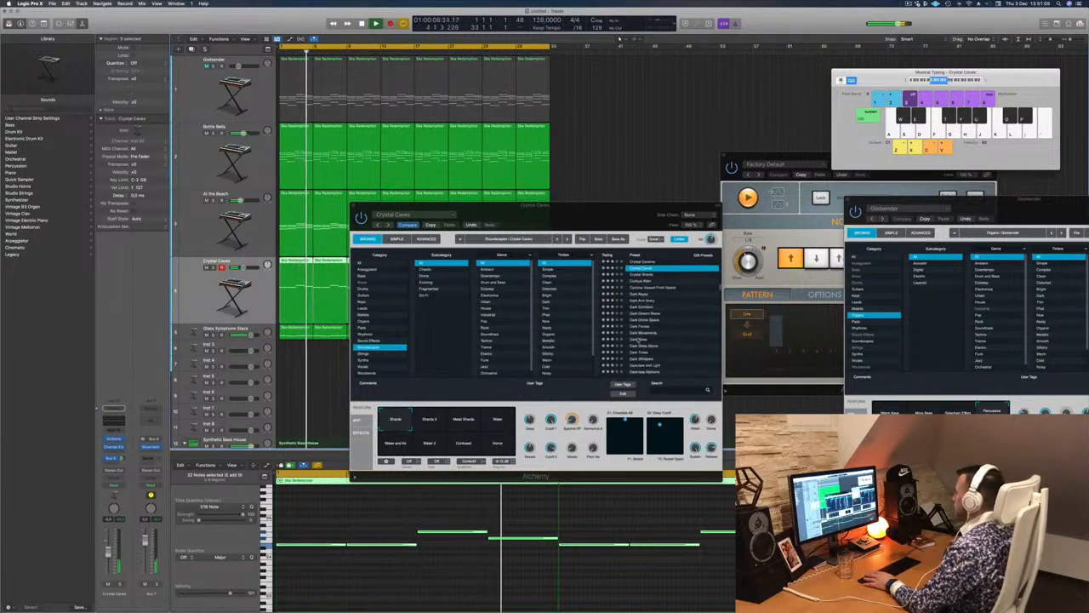
pyautogui.click(639, 352)
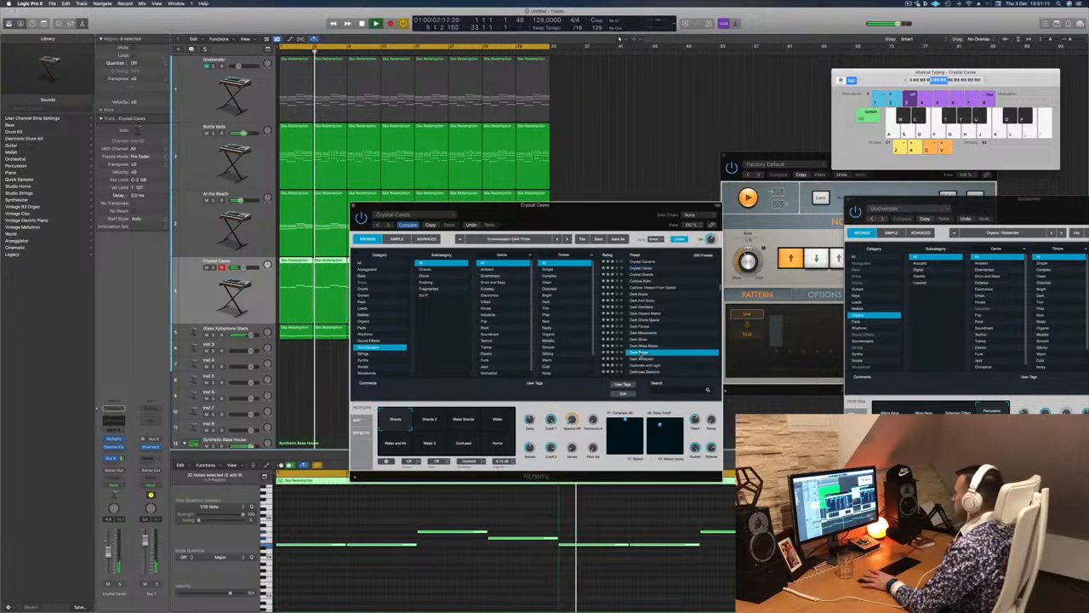
pyautogui.scroll(-3, 660, 341)
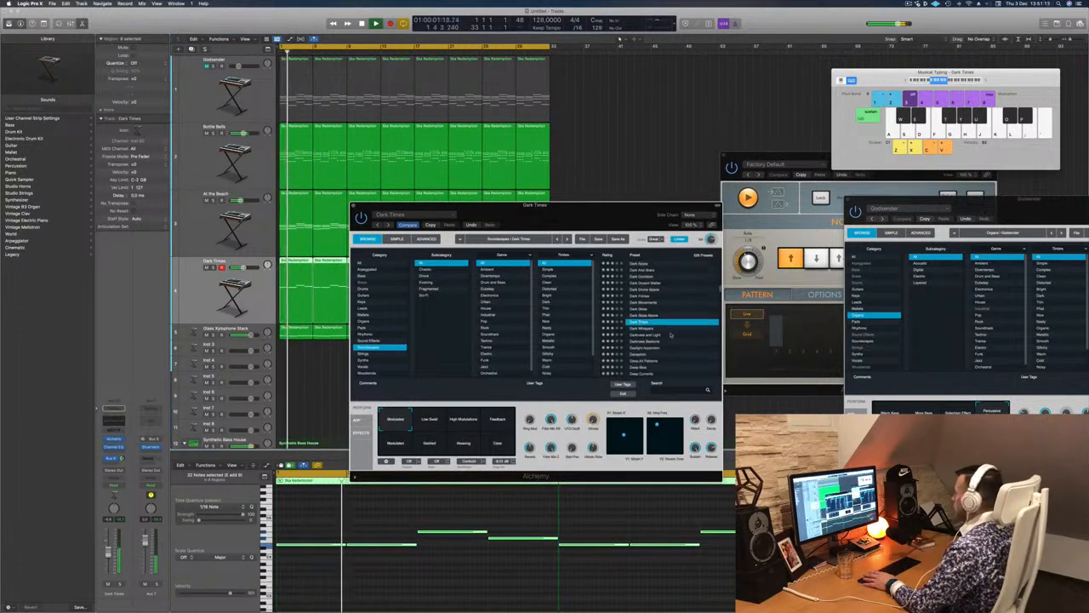
pyautogui.click(654, 329)
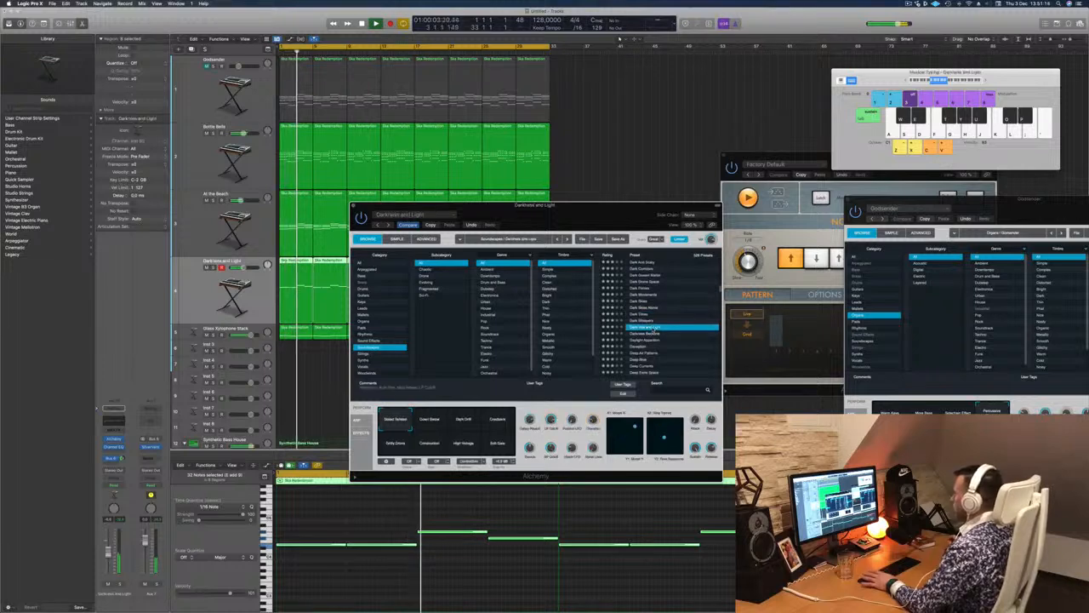
pyautogui.scroll(-2, 655, 340)
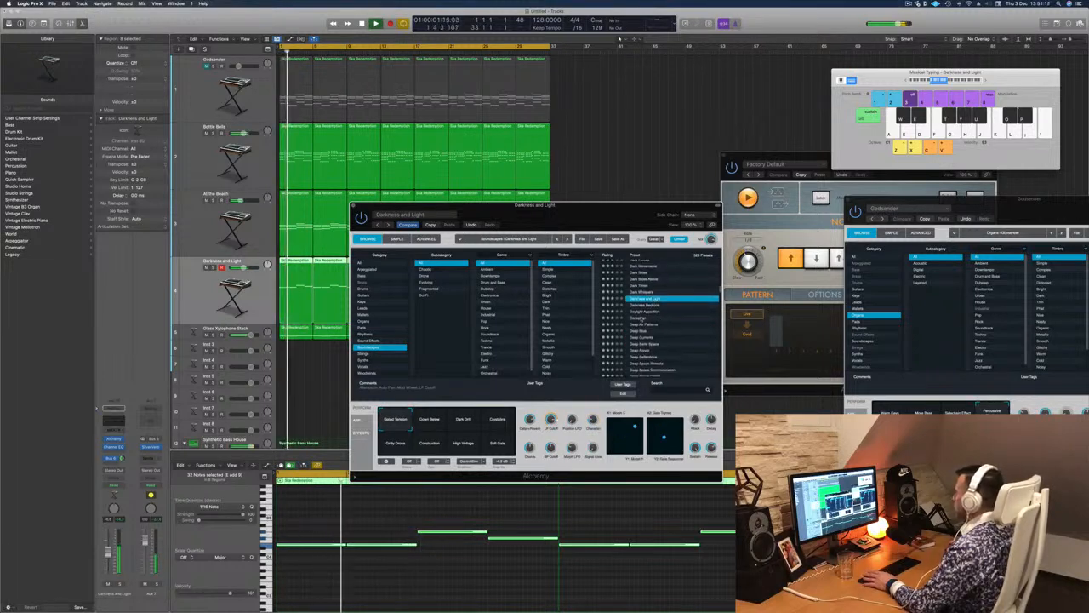
pyautogui.click(642, 317)
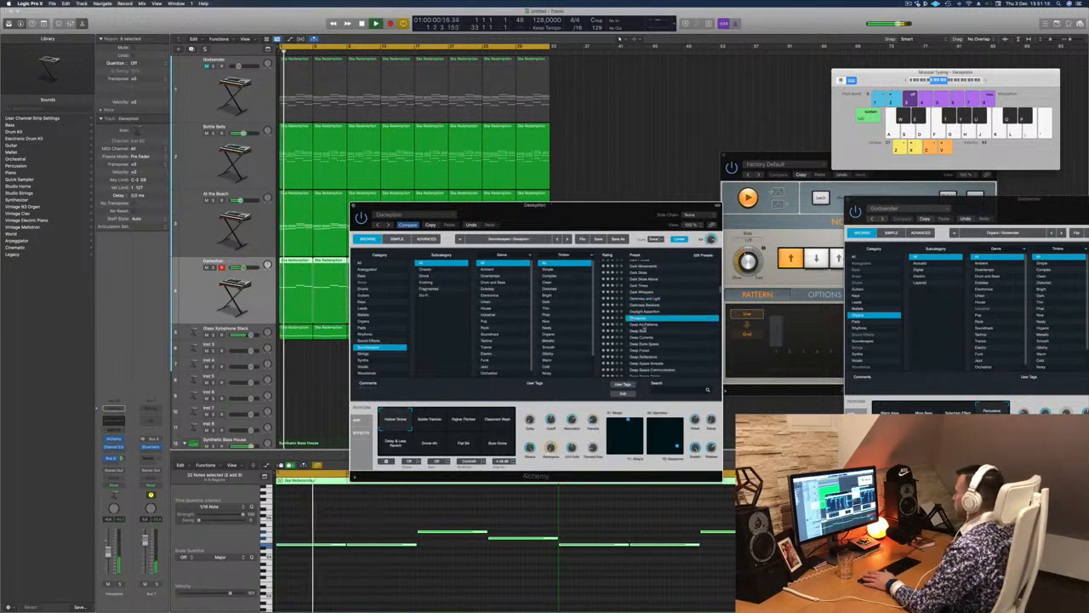
# Load the Deep Air Patterns preset, try its other snapshots and set it to the Shimmering Pad snapshot.
pyautogui.click(642, 324)
pyautogui.moveTo(601, 217); pyautogui.dragTo(822, 154)
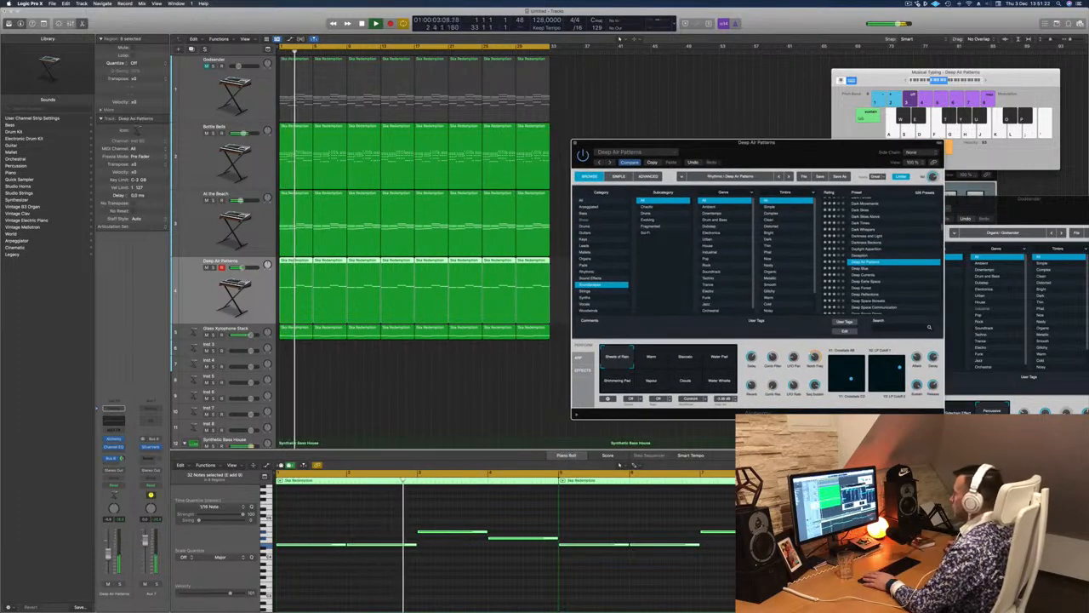
pyautogui.click(648, 360)
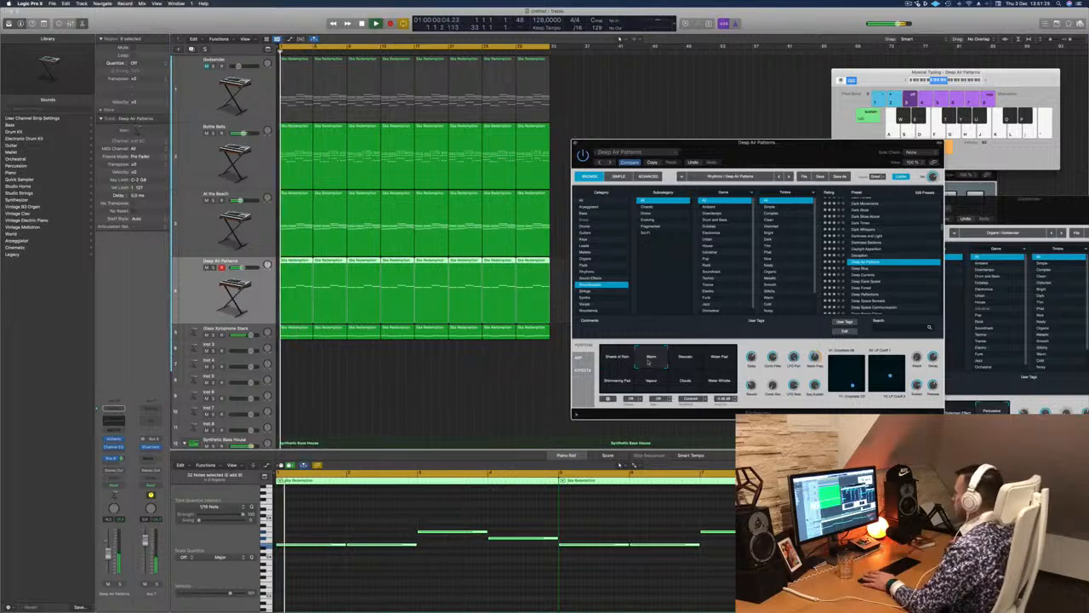
pyautogui.click(702, 361)
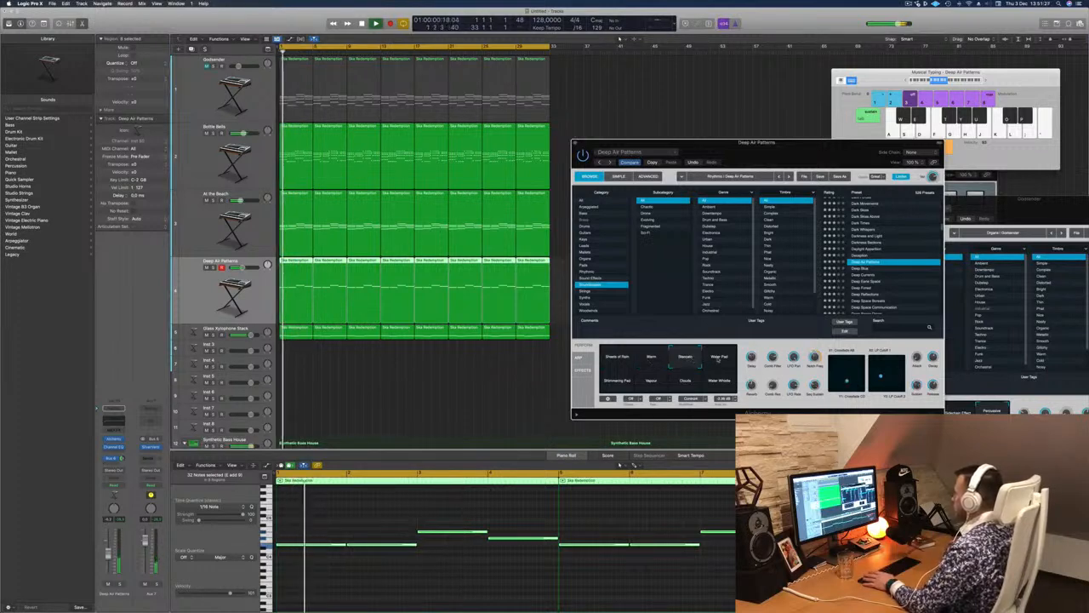
pyautogui.click(718, 360)
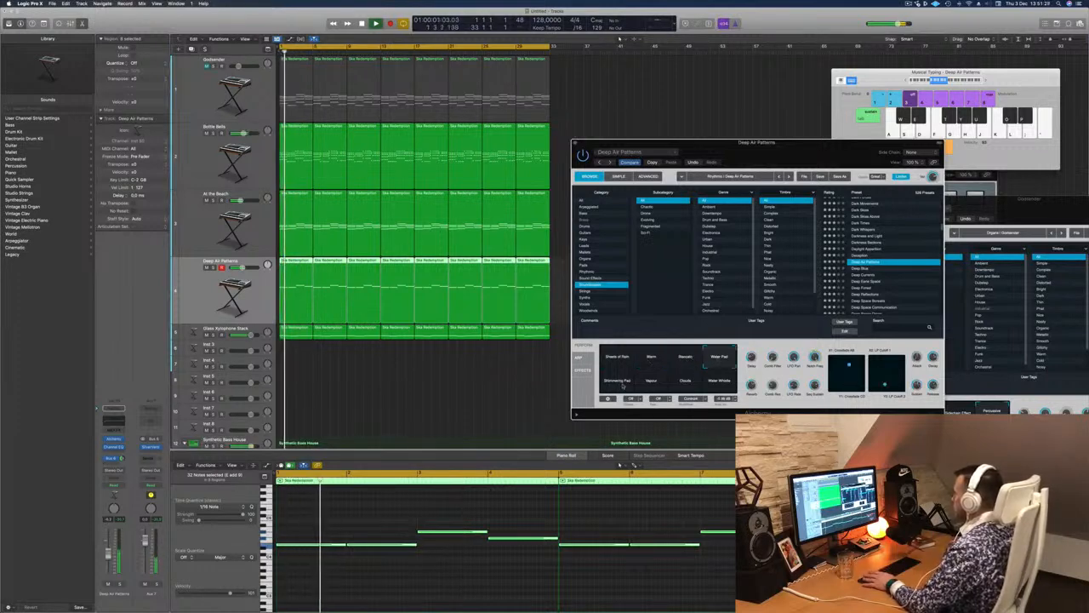
pyautogui.click(619, 382)
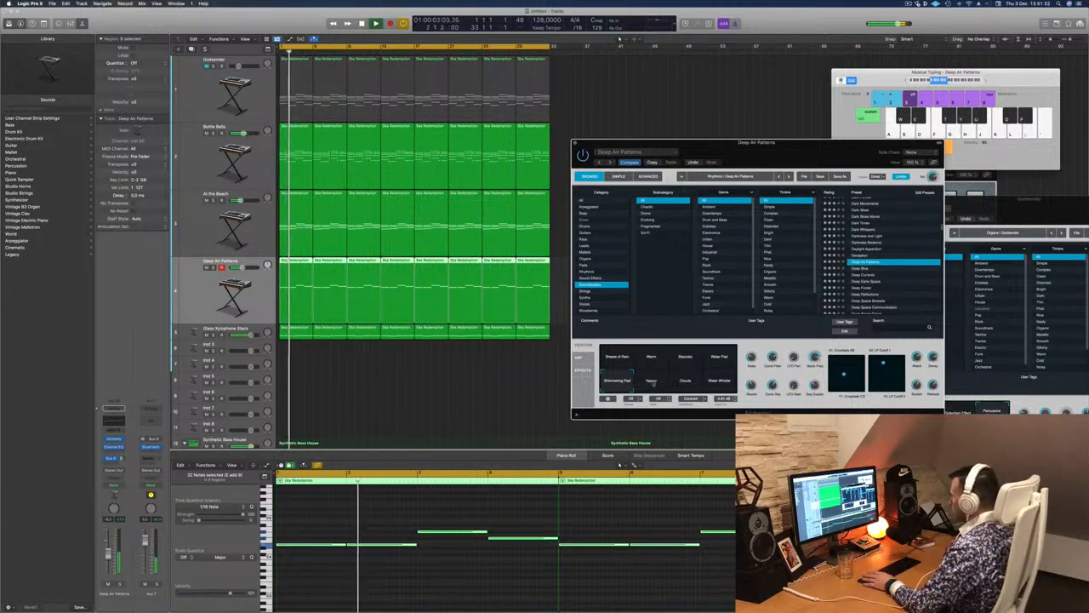
# Solo the Deep Air Patterns track briefly, replay it in the full mix and close its Alchemy window.
pyautogui.click(120, 585)
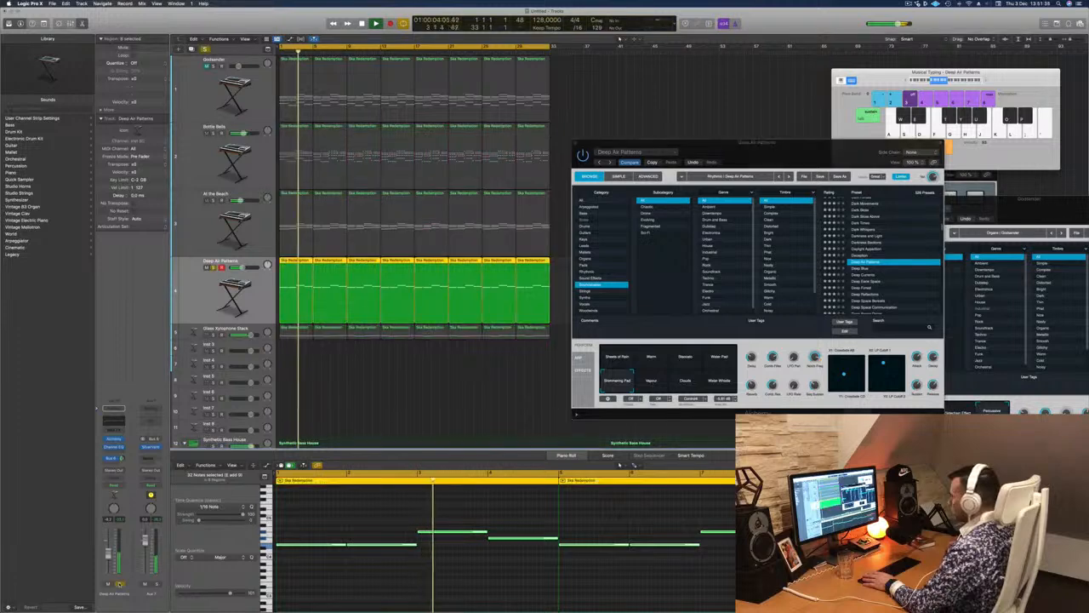
pyautogui.click(120, 585)
pyautogui.press('space')
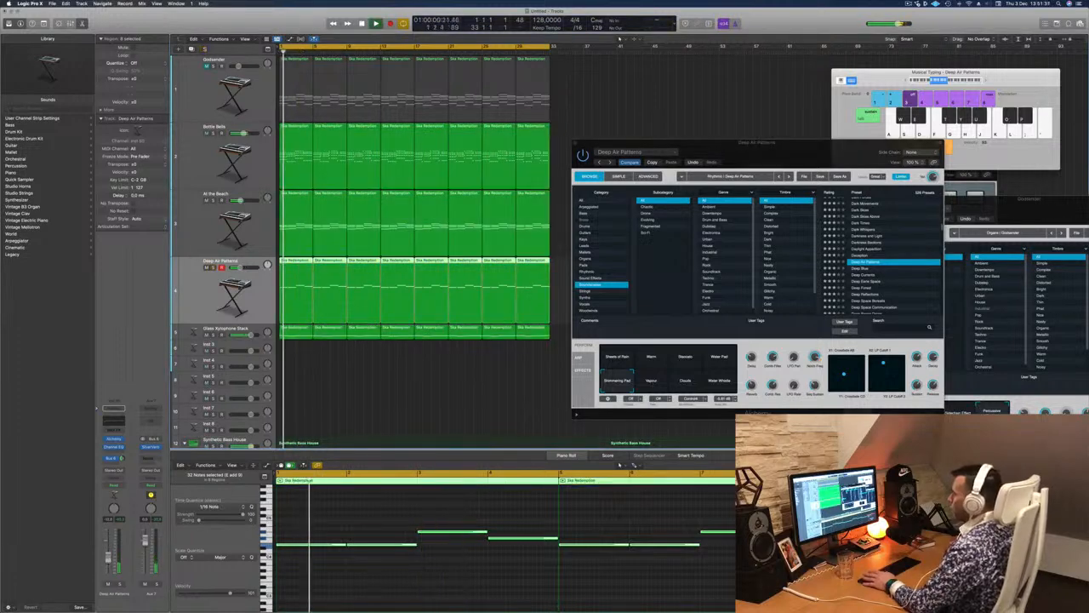
pyautogui.moveTo(795, 160); pyautogui.dragTo(677, 207)
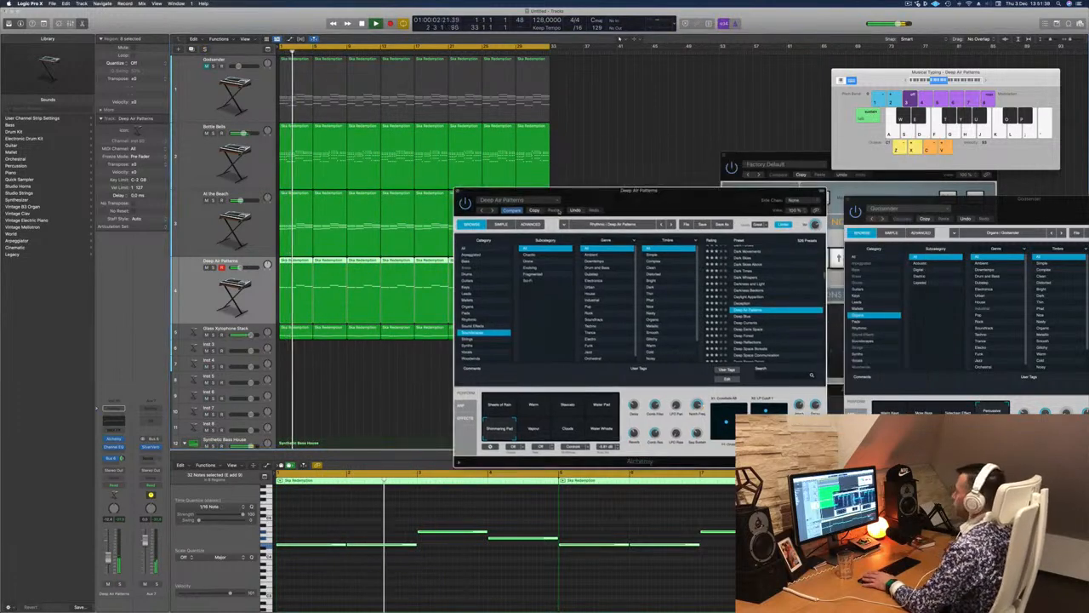
pyautogui.click(457, 191)
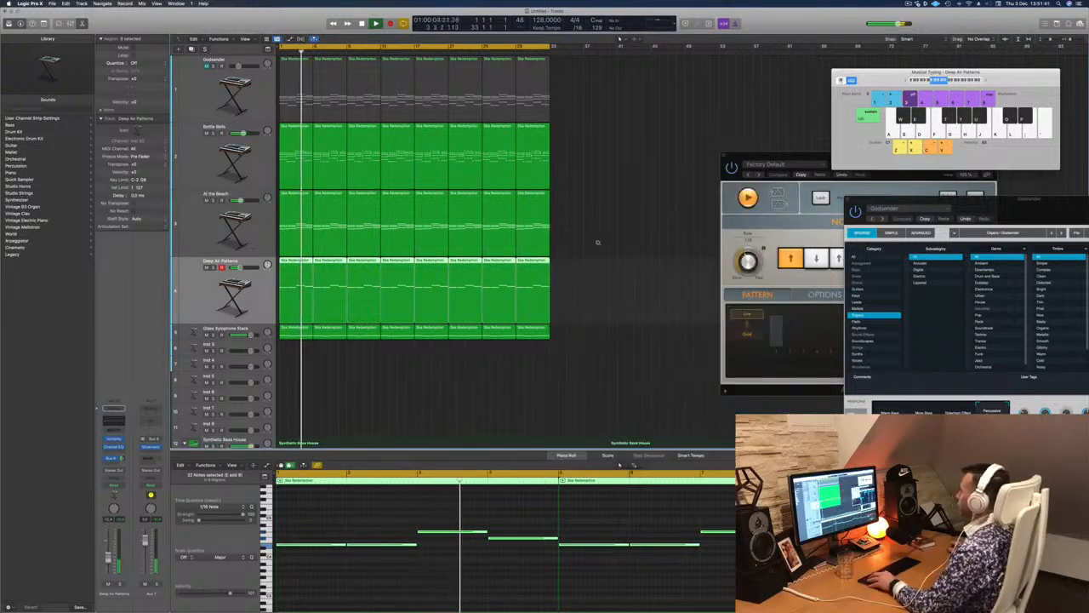
# Unmute the Godsender track and replay the arrangement from the start, leaving all regions deselected.
pyautogui.press('z')
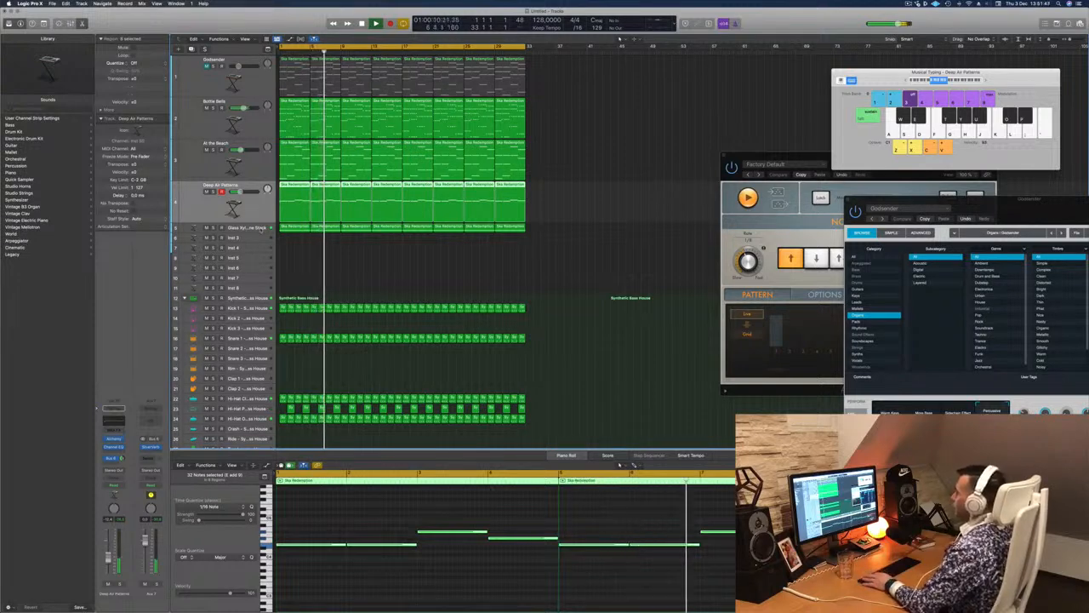
pyautogui.click(261, 228)
pyautogui.press('Return')
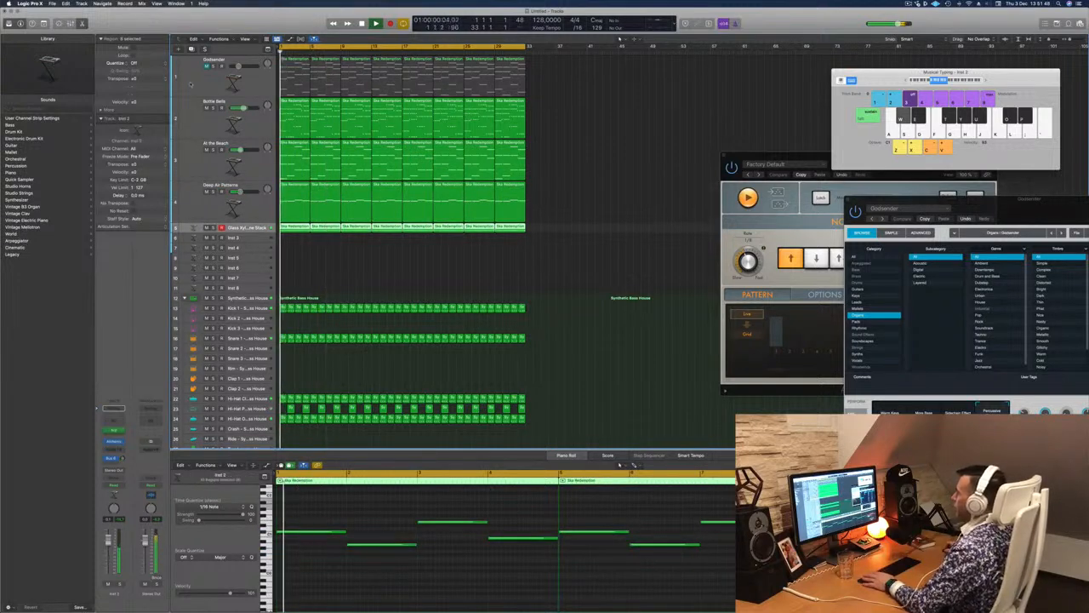
pyautogui.click(206, 67)
pyautogui.press('Return')
pyautogui.click(203, 81)
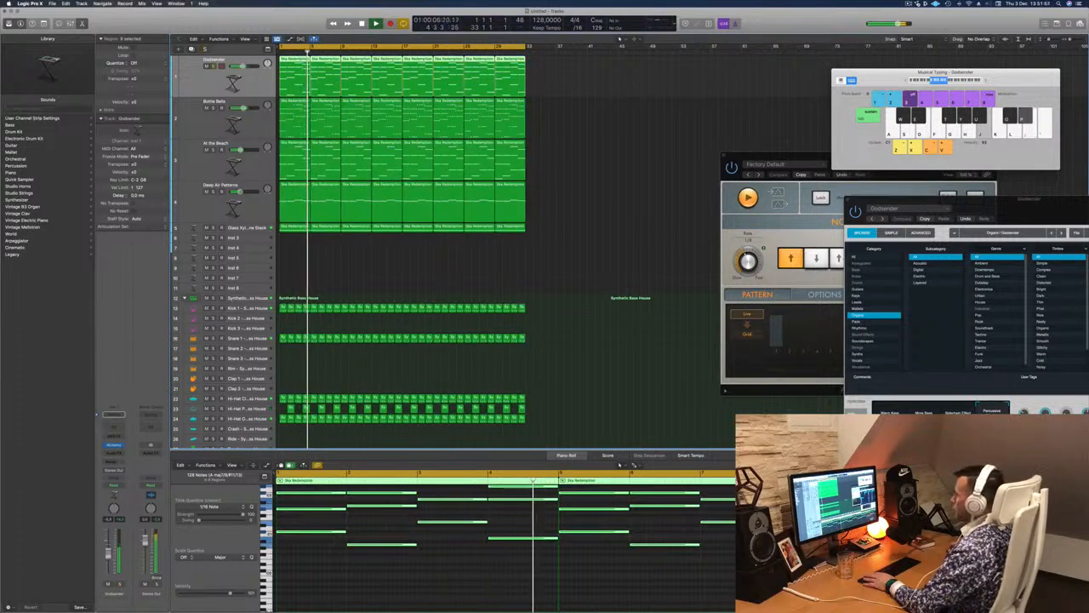
pyautogui.click(366, 258)
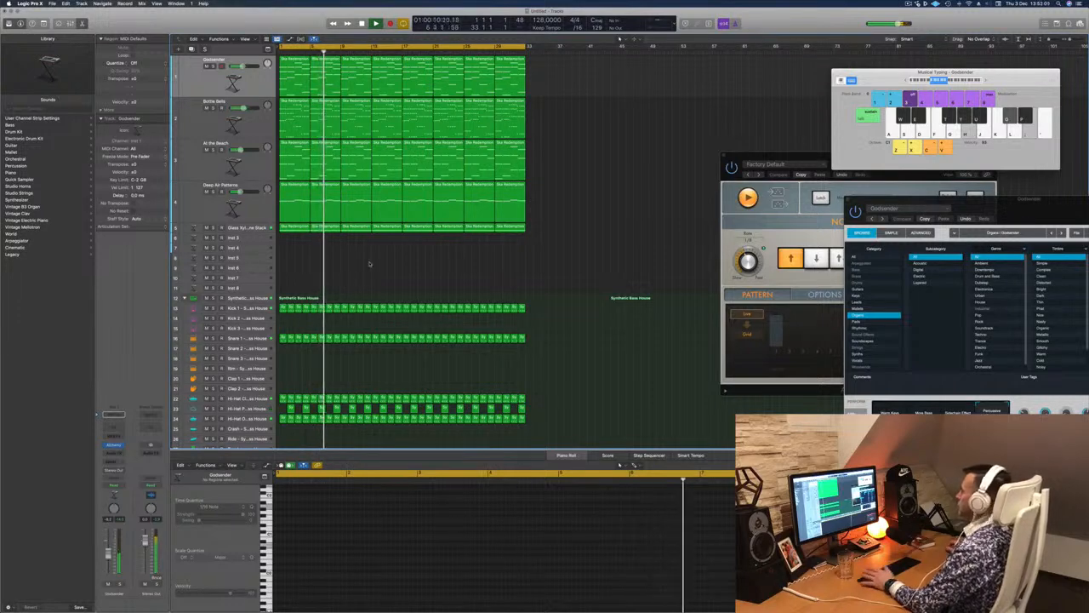
# Duplicate the Glass Xylophone Stack track with its settings, enlarge the new empty track's height and restart playback.
pyautogui.click(250, 228)
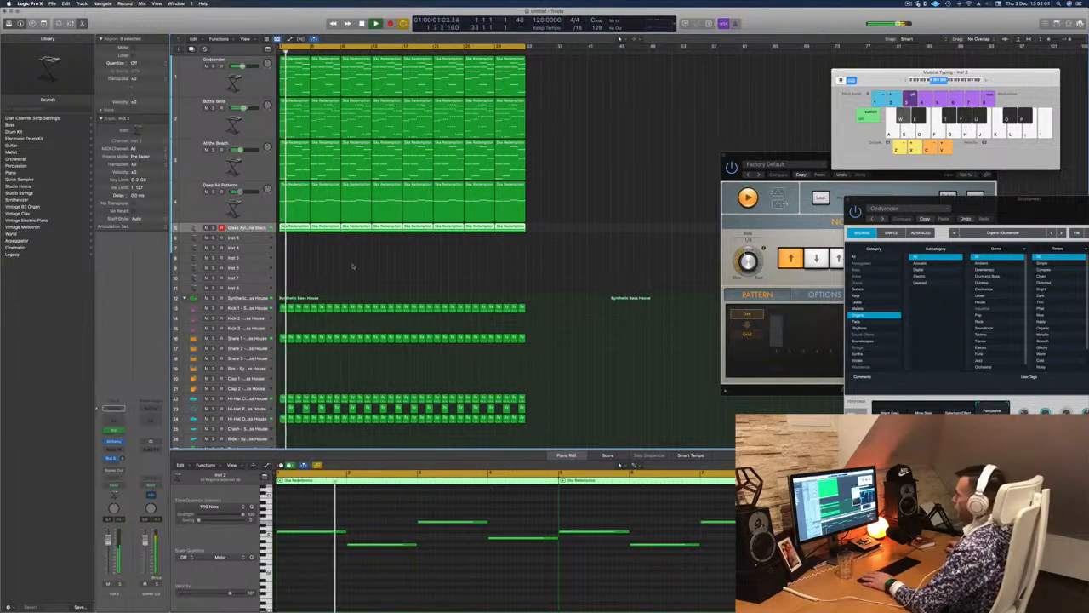
pyautogui.press('super+d')
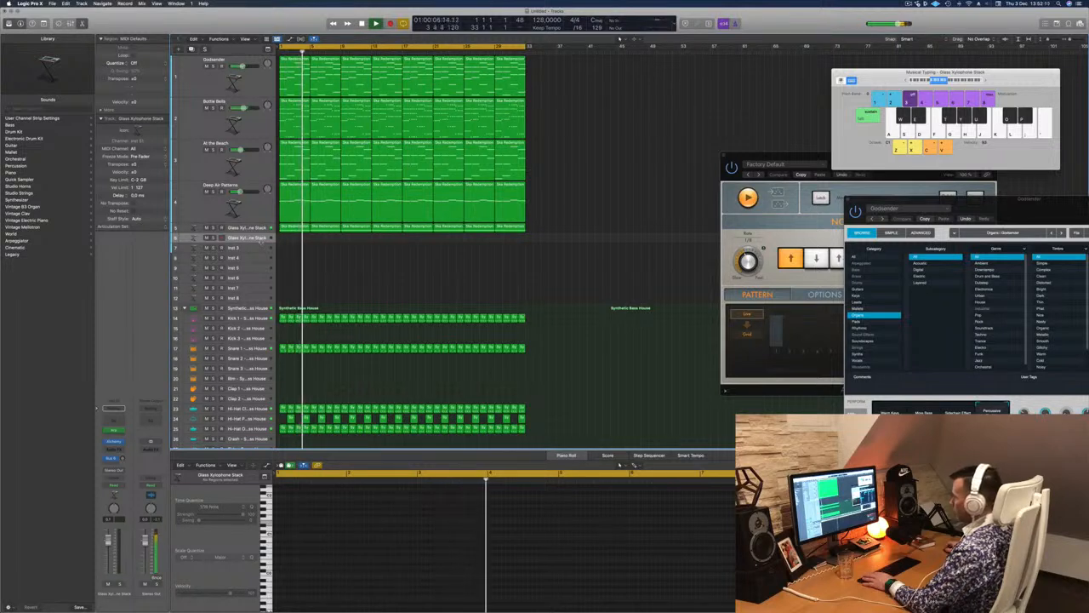
pyautogui.moveTo(261, 242); pyautogui.dragTo(261, 300)
pyautogui.press('Return')
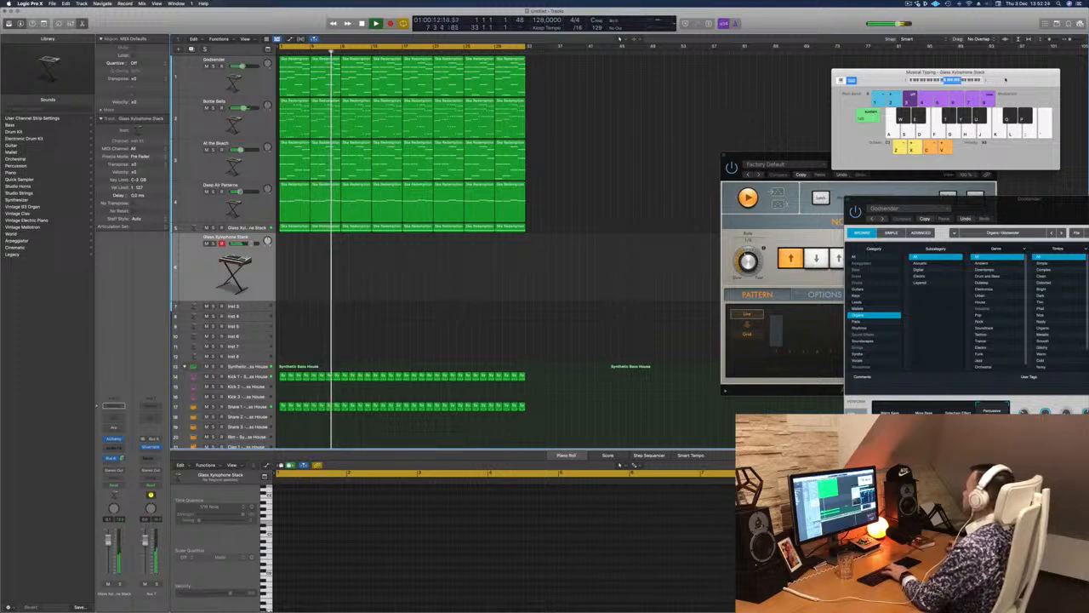
# Reposition the Musical Typing keyboard and rehearse a short melody on the second Glass Xylophone Stack track during playback.
pyautogui.moveTo(1004, 79); pyautogui.dragTo(789, 91)
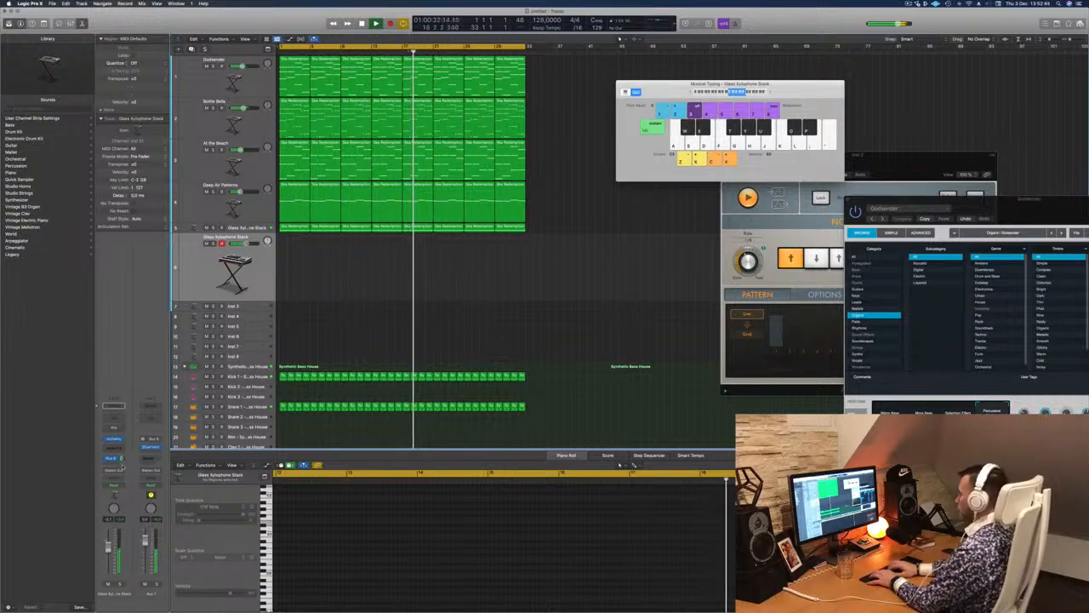
pyautogui.press(';')
pyautogui.press('j')
pyautogui.press('h')
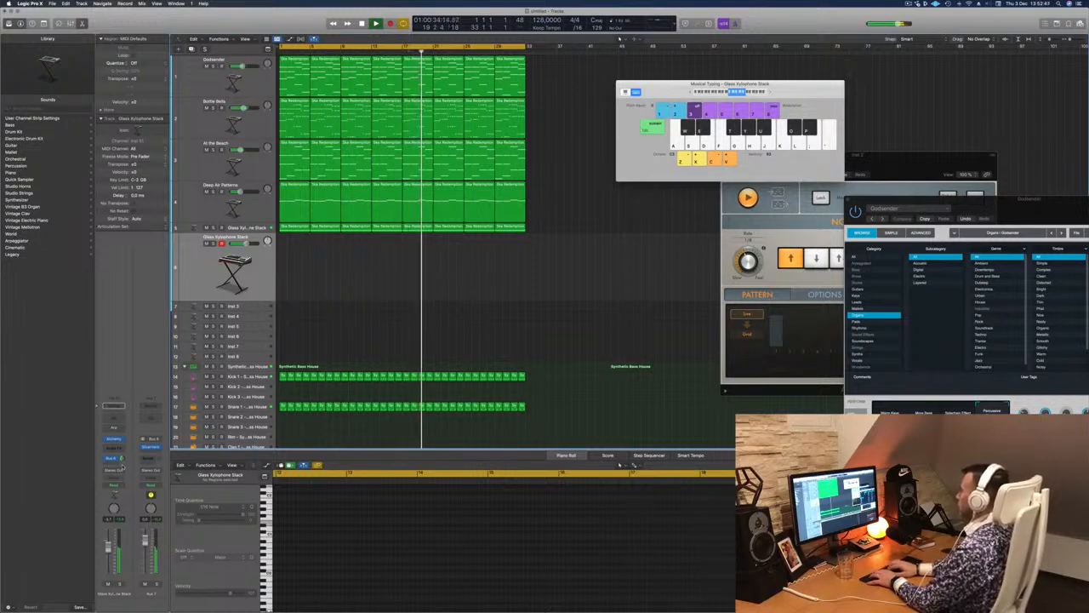
pyautogui.press('j')
pyautogui.press('h')
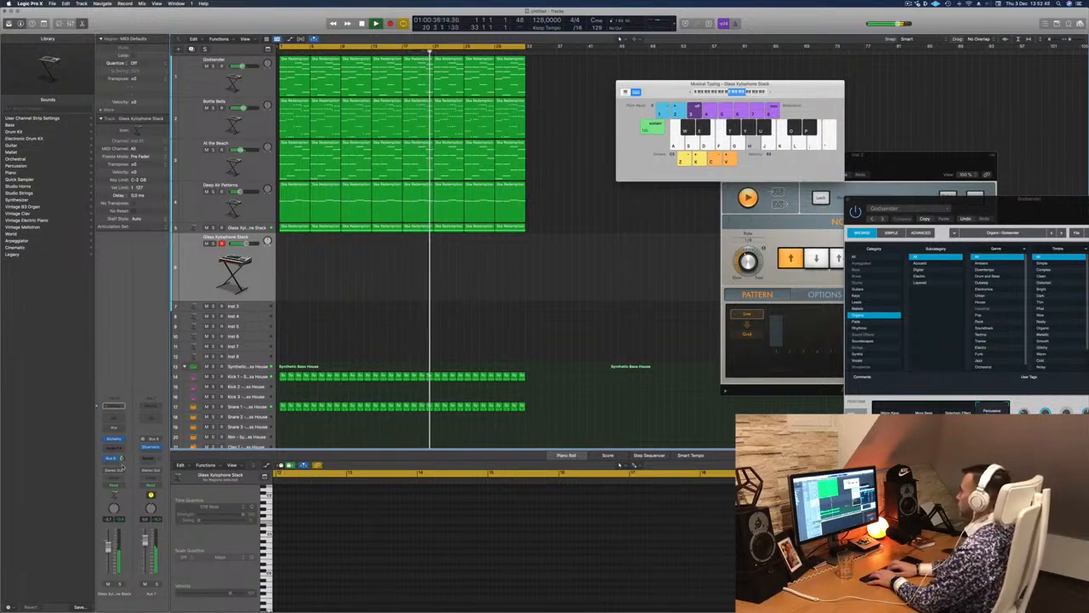
# Record a sparse three-note melody on the second Glass Xylophone Stack track from bar 25, stopping at the end of the cycle range.
pyautogui.press('r')
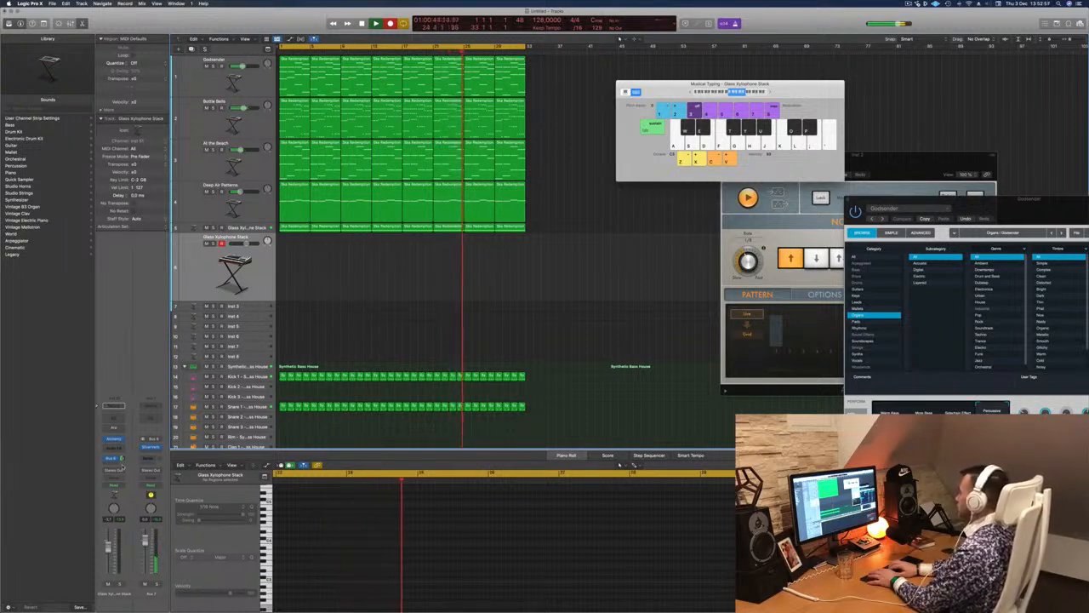
pyautogui.press('j')
pyautogui.press('h')
pyautogui.press(';')
pyautogui.press(';')
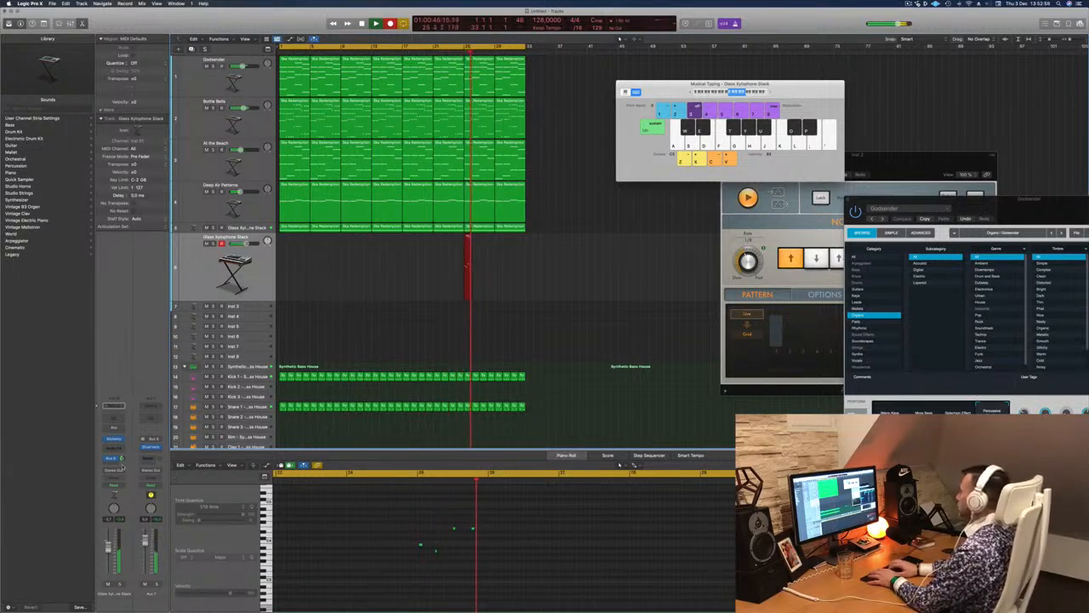
pyautogui.press('j')
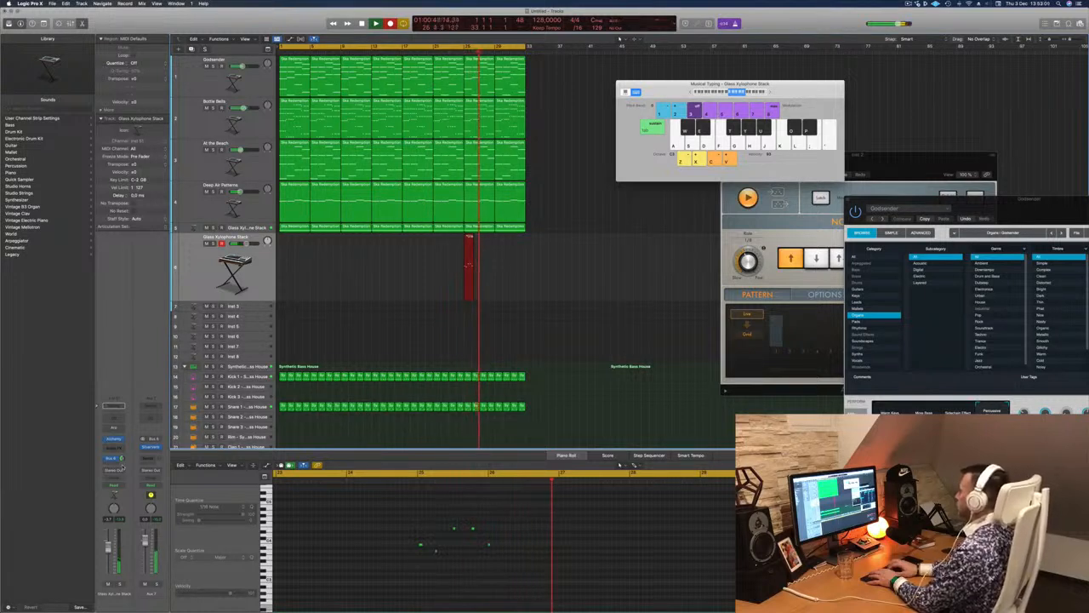
pyautogui.press('j')
pyautogui.press('j')
pyautogui.press('h')
pyautogui.press(';')
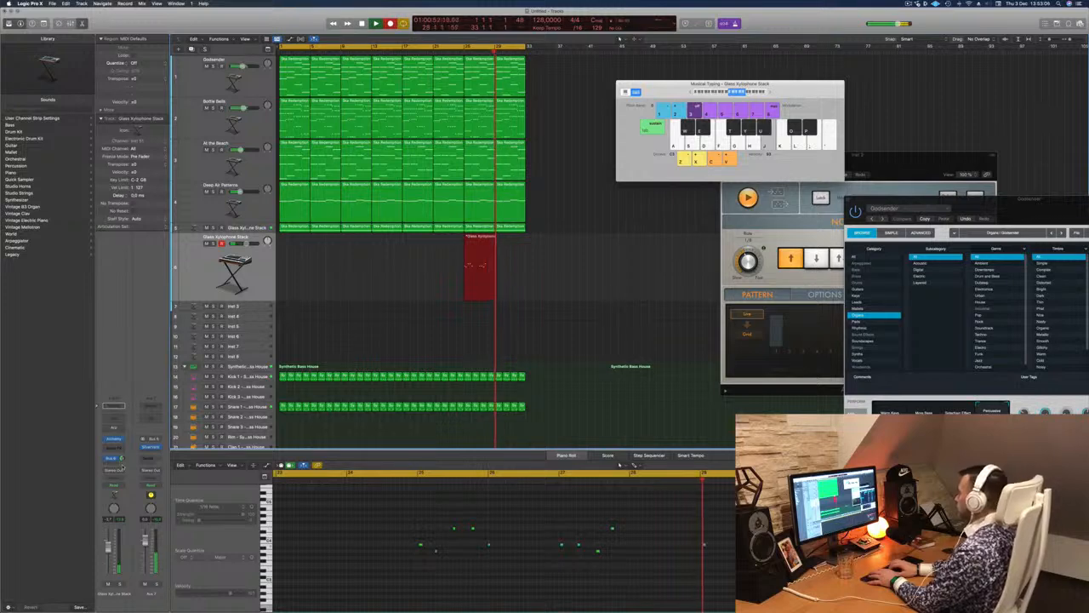
pyautogui.press('j')
pyautogui.press('j')
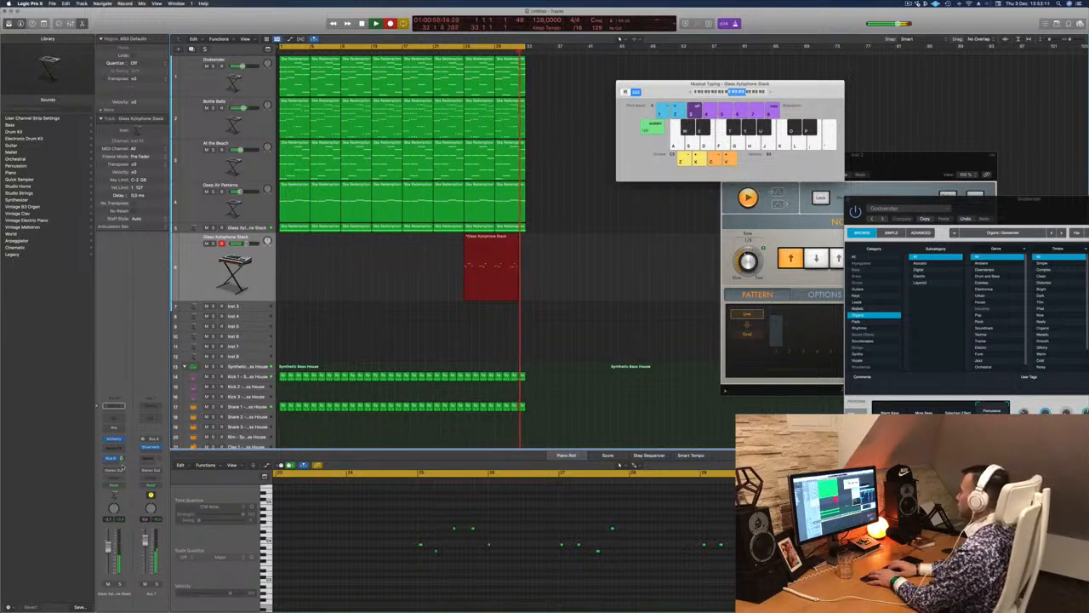
pyautogui.press('space')
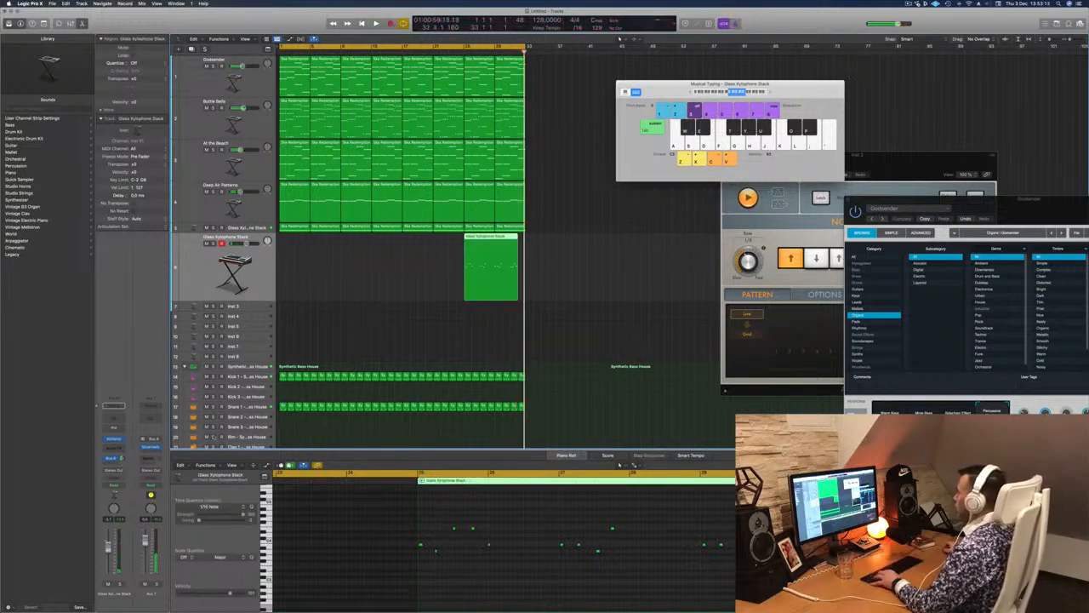
# Split the recorded xylophone region at bar 29, move its second part to bar 1 and play from the start.
pyautogui.click(497, 245)
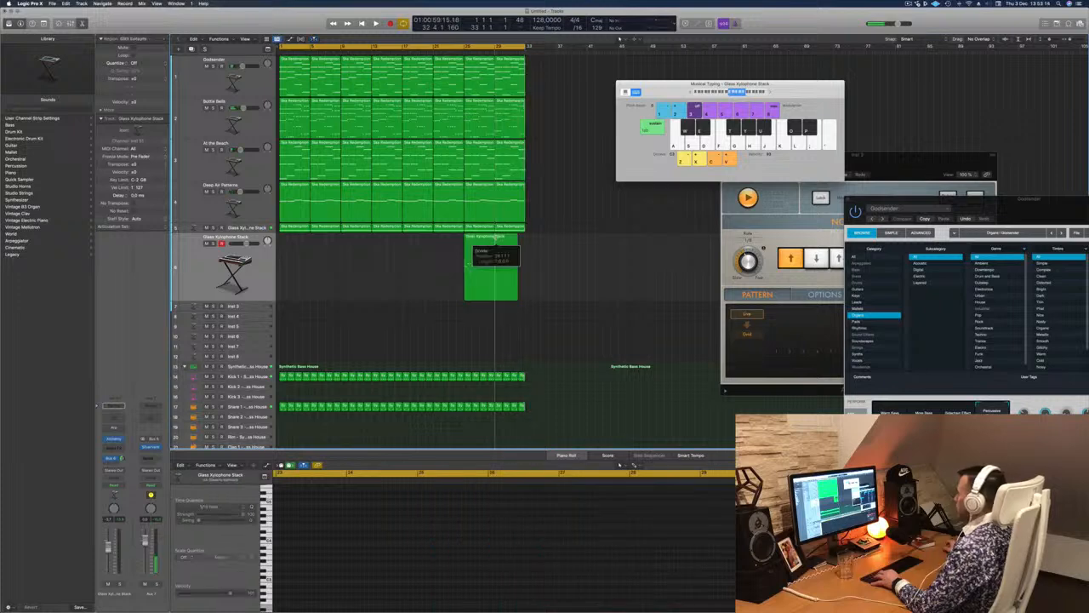
pyautogui.moveTo(514, 241); pyautogui.dragTo(289, 245)
pyautogui.press('Return')
pyautogui.press('space')
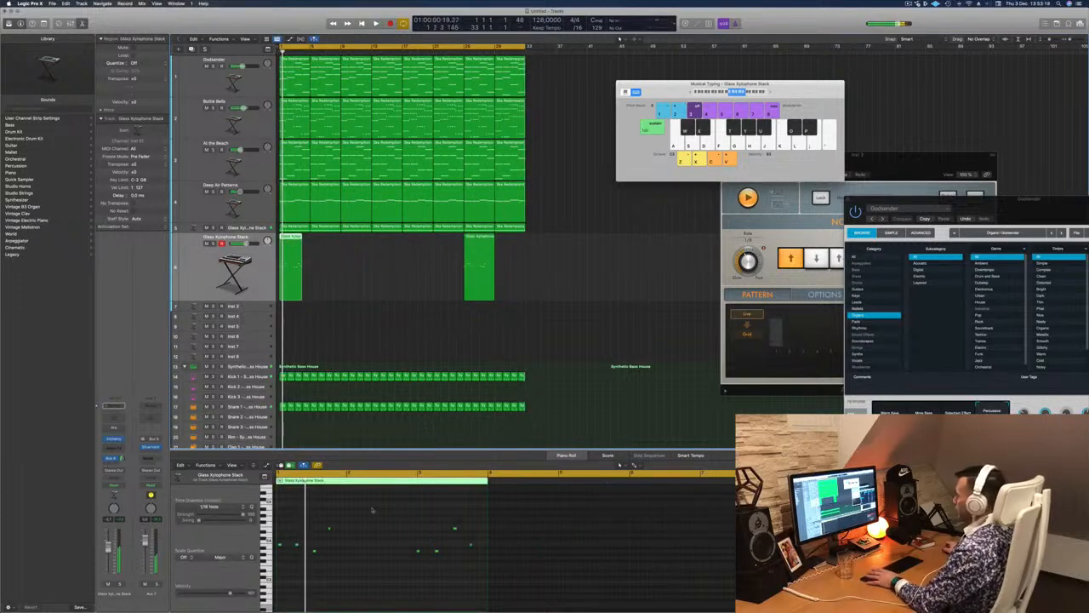
# Quantize the notes of the xylophone region at bar 1 to 1/16 Note and replay it from the start.
pyautogui.press('Return')
pyautogui.press('space')
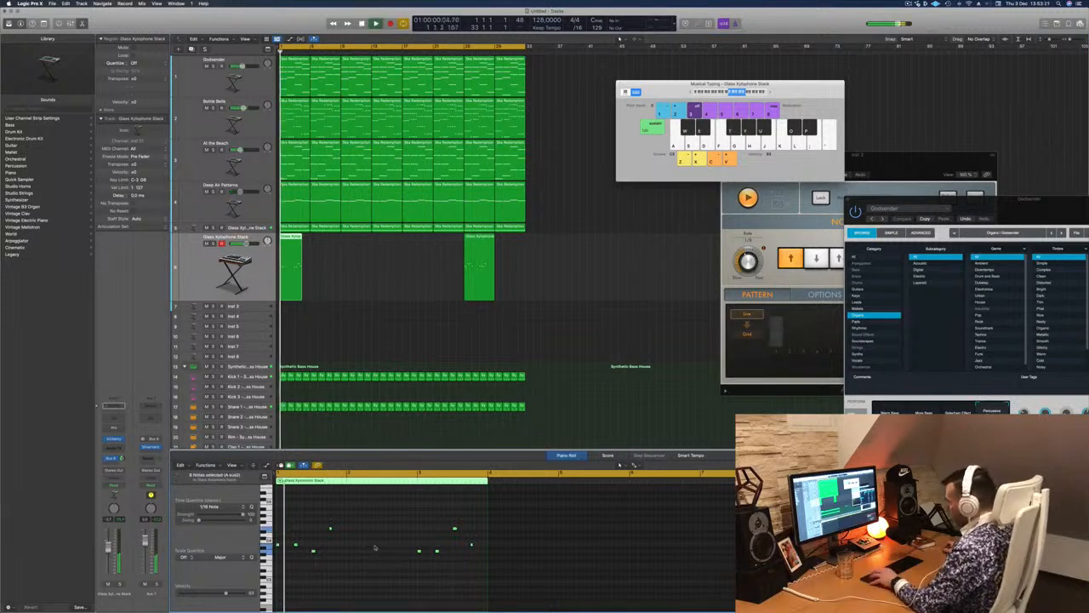
pyautogui.press('super+Right')
pyautogui.hscroll(1, 407, 549)
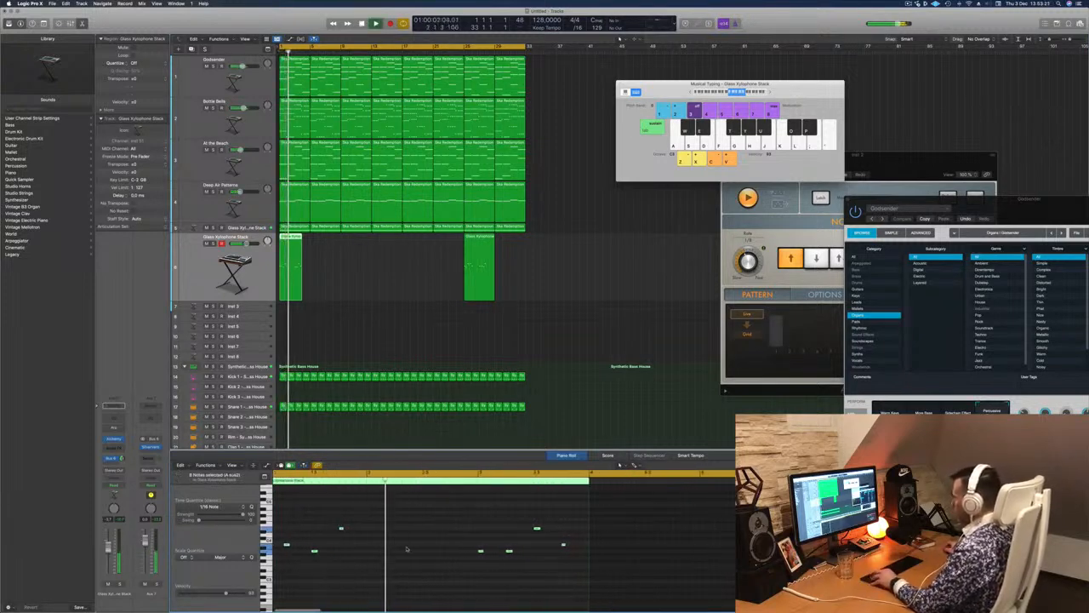
pyautogui.press('Return')
pyautogui.press('super+Left')
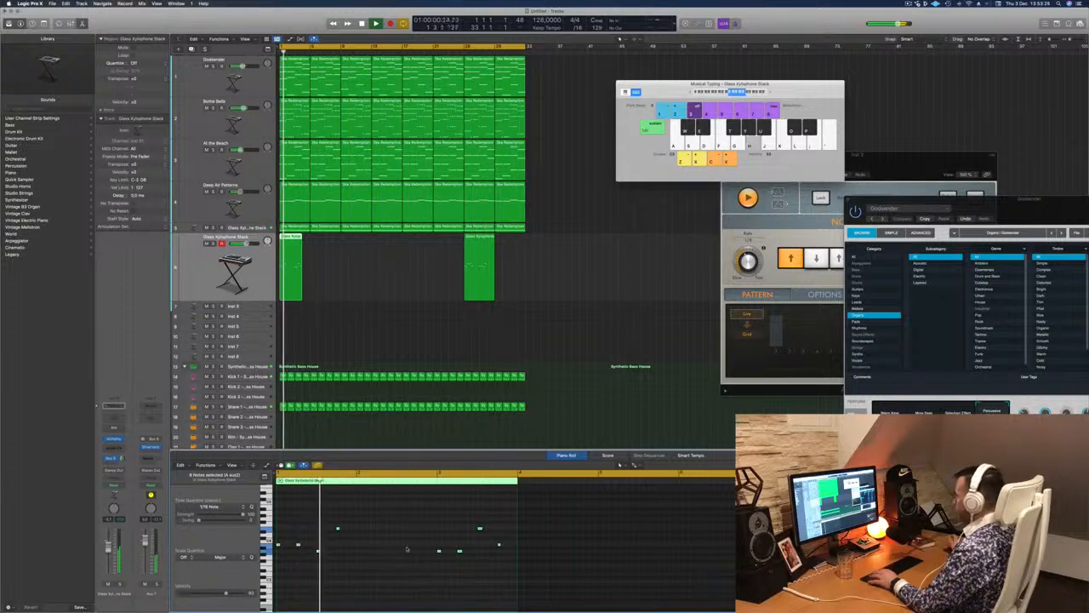
# Delete the leftover xylophone region at bar 25 and repeat the one at bar 1 every four bars up to bar 33.
pyautogui.click(487, 273)
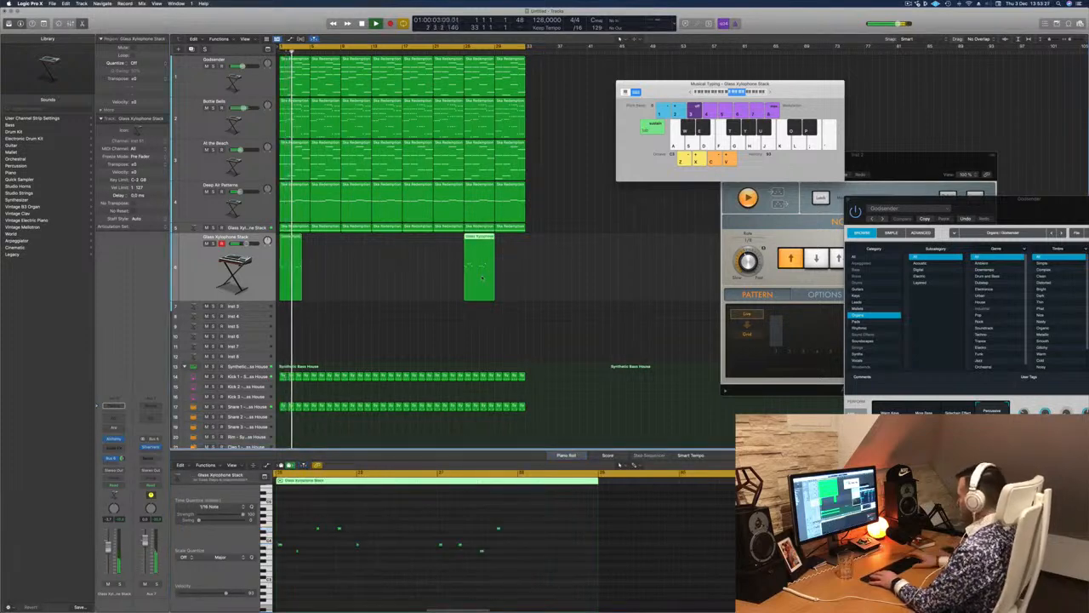
pyautogui.press('Delete')
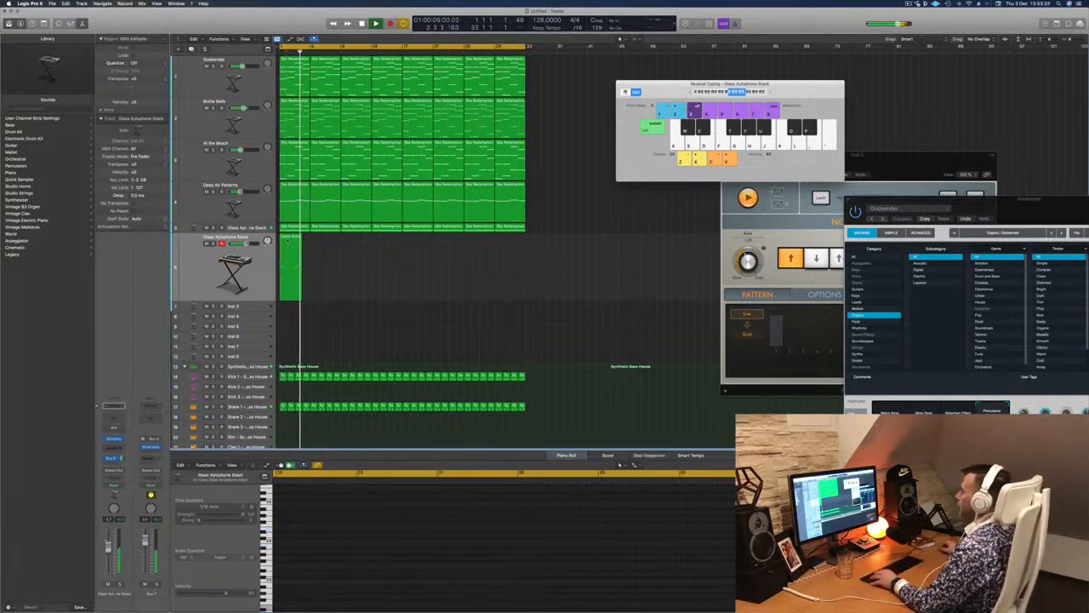
pyautogui.click(290, 251)
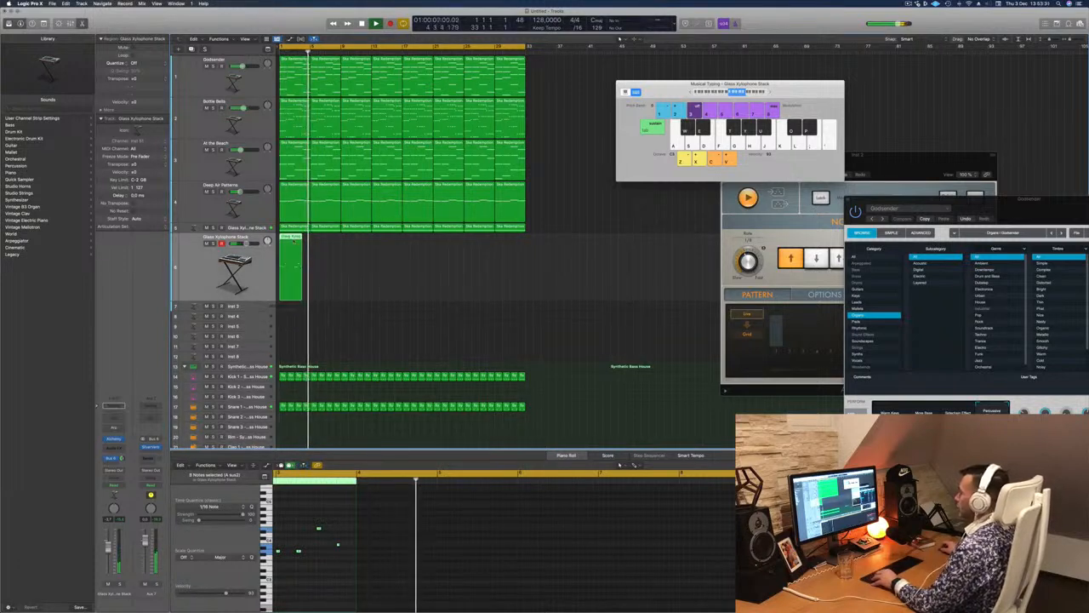
pyautogui.press('space')
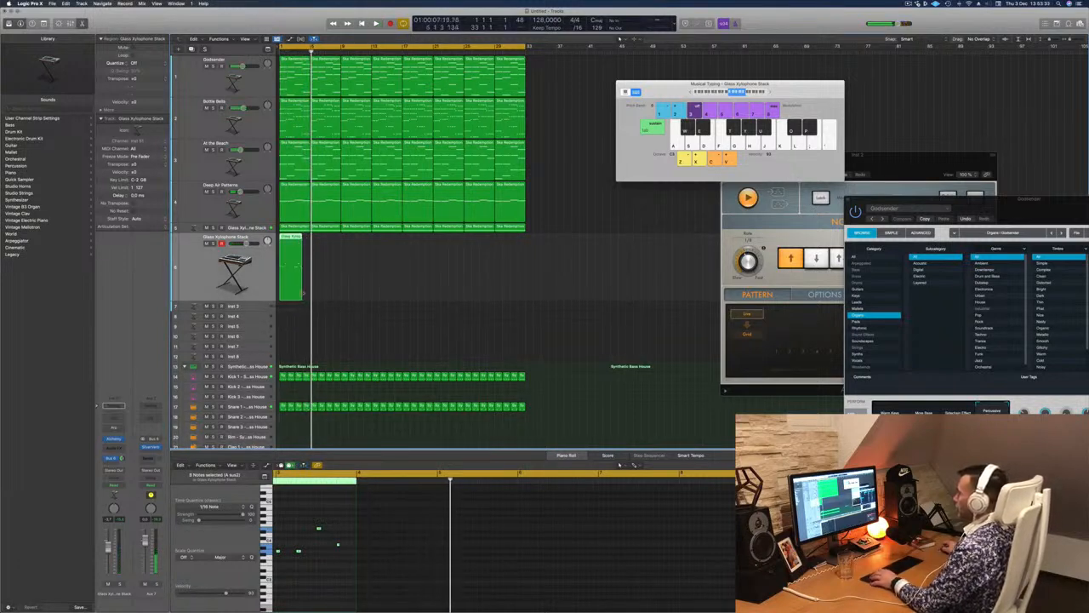
pyautogui.moveTo(315, 245); pyautogui.dragTo(418, 253)
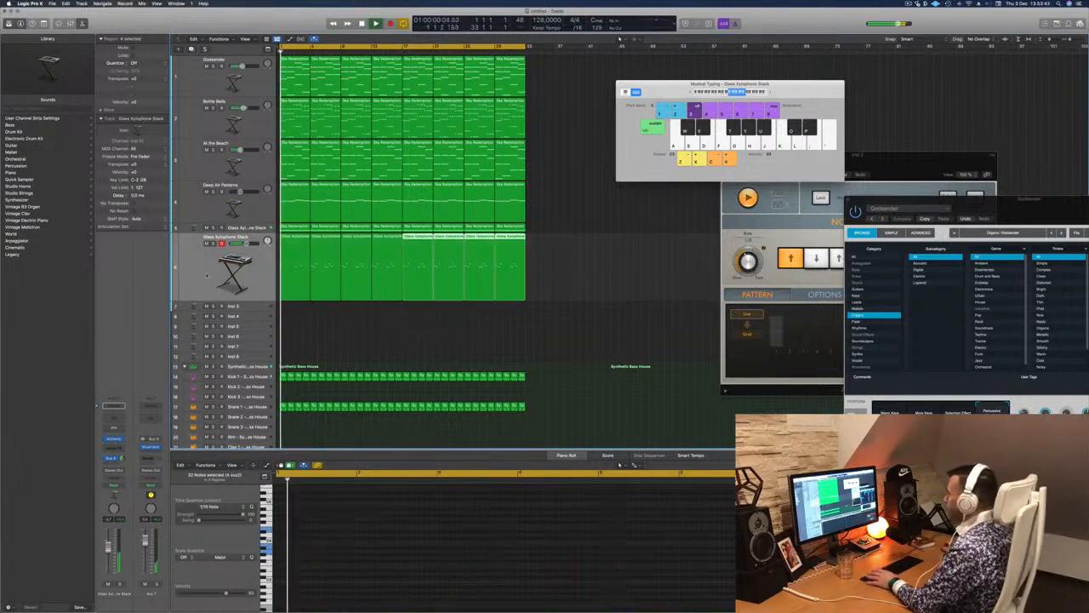
pyautogui.press('space')
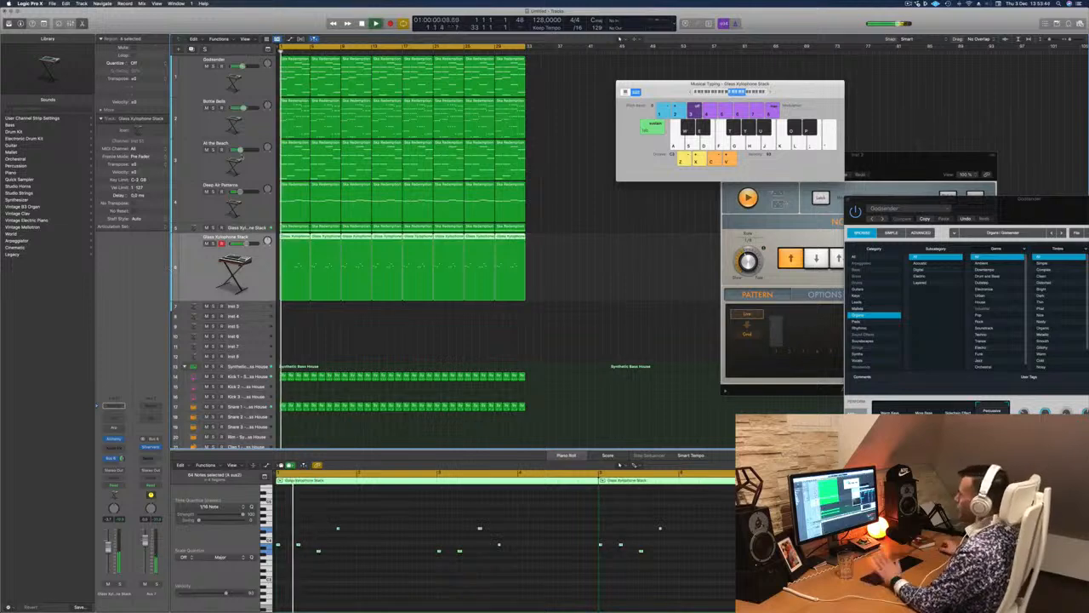
# Mute the Godsender and Bottle Bells tracks, replay from the start and select the first Glass Xylophone Stack track.
pyautogui.click(207, 66)
pyautogui.press('Return')
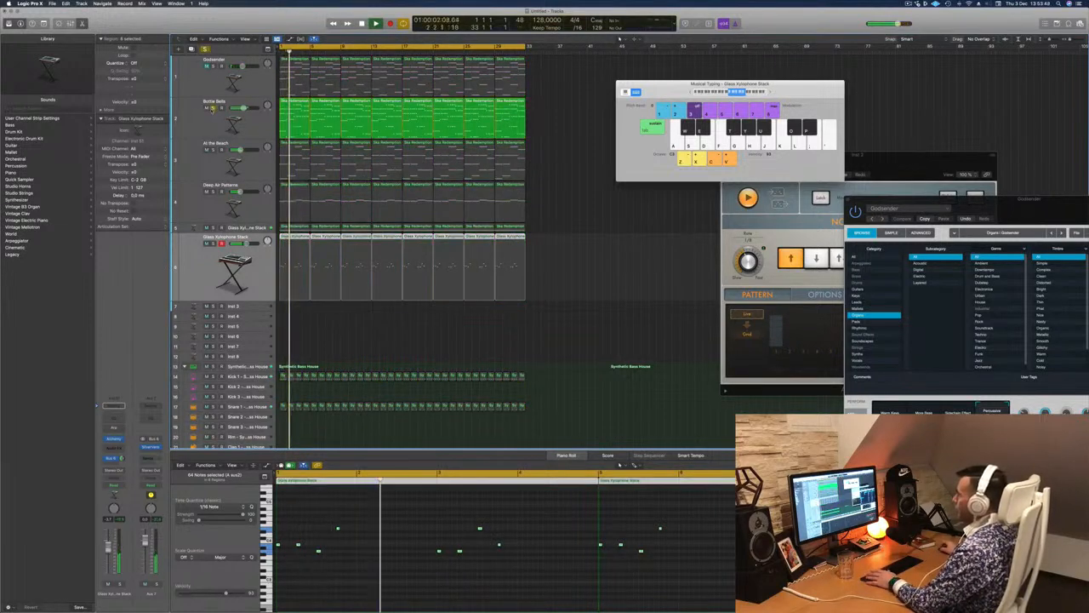
pyautogui.click(206, 108)
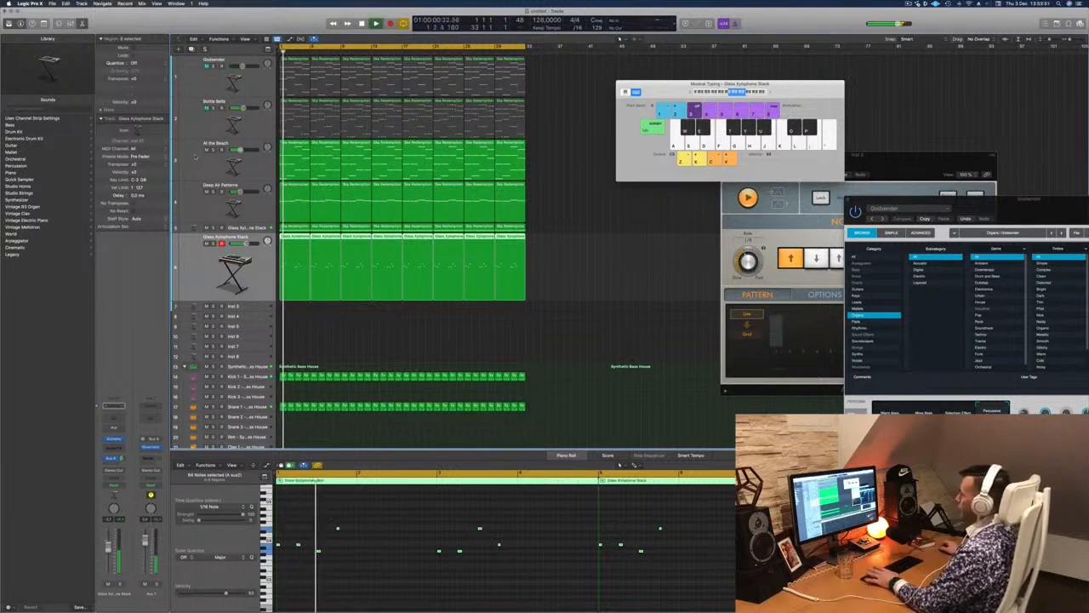
pyautogui.click(197, 159)
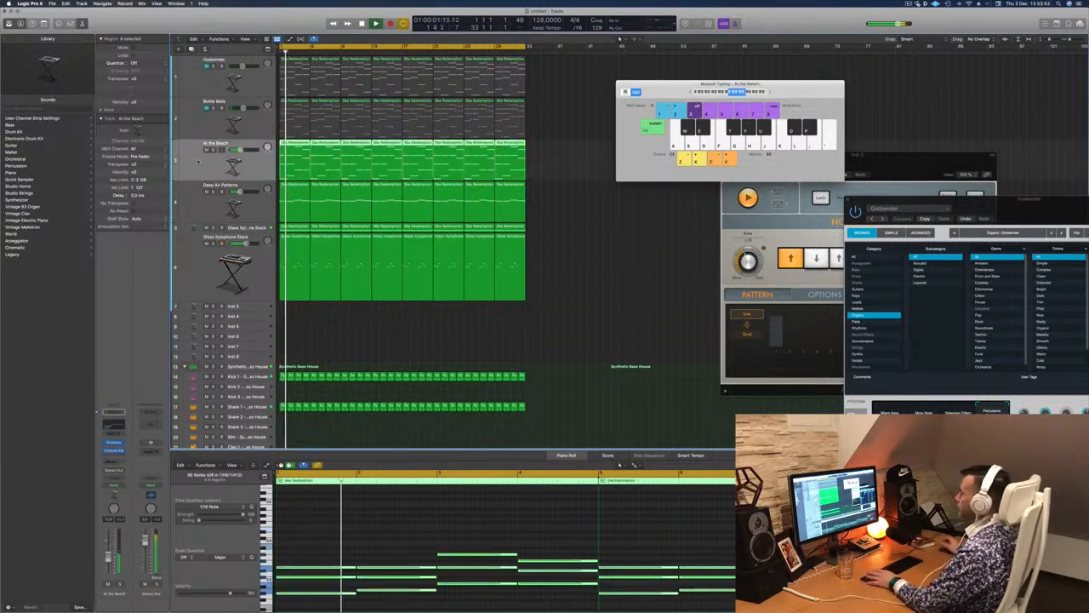
pyautogui.click(252, 228)
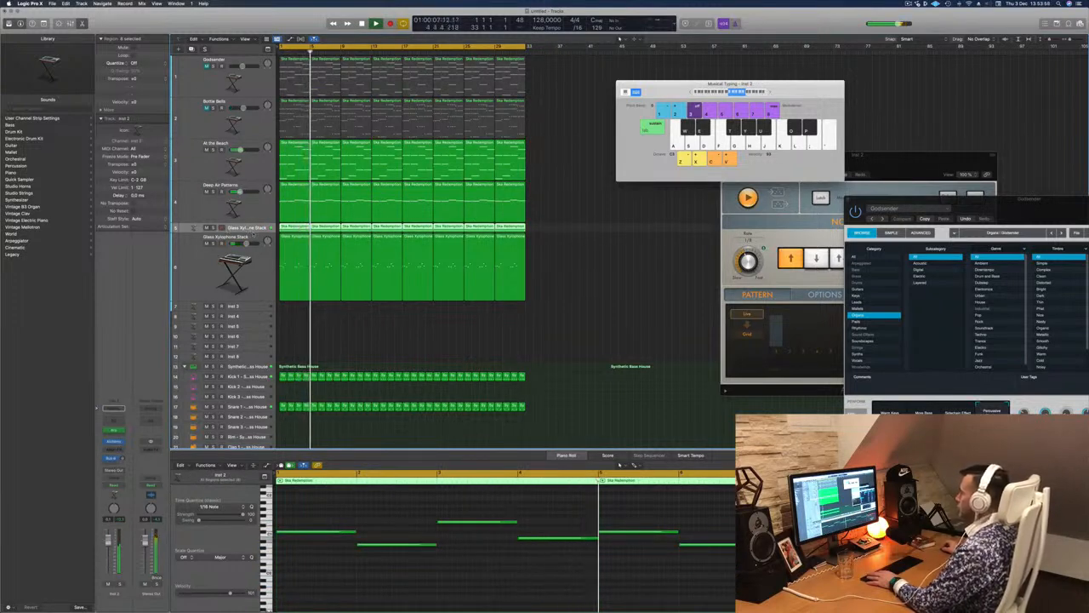
# Solo the Deep Air Patterns and At the Beach tracks briefly in turn, replaying the mix with At the Beach selected.
pyautogui.click(213, 192)
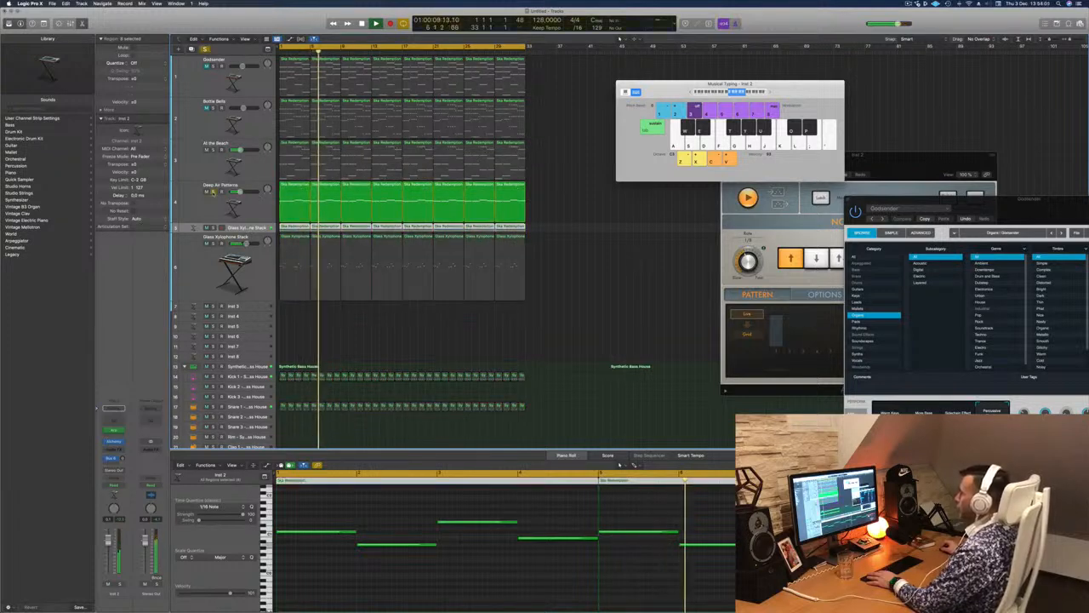
pyautogui.click(214, 192)
pyautogui.press('Return')
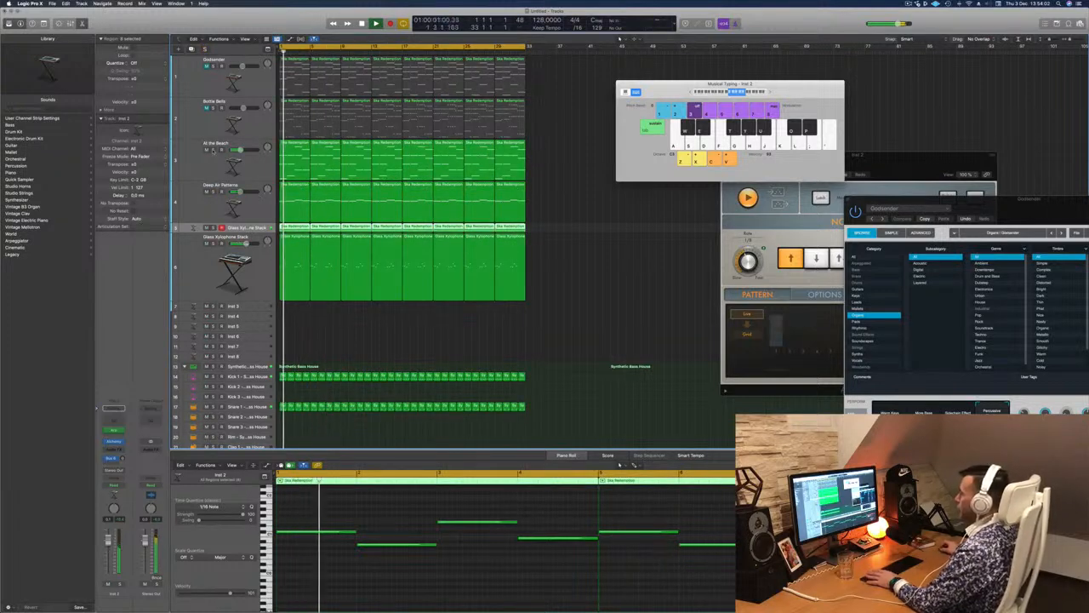
pyautogui.click(213, 150)
pyautogui.click(214, 151)
pyautogui.press('Return')
pyautogui.click(204, 162)
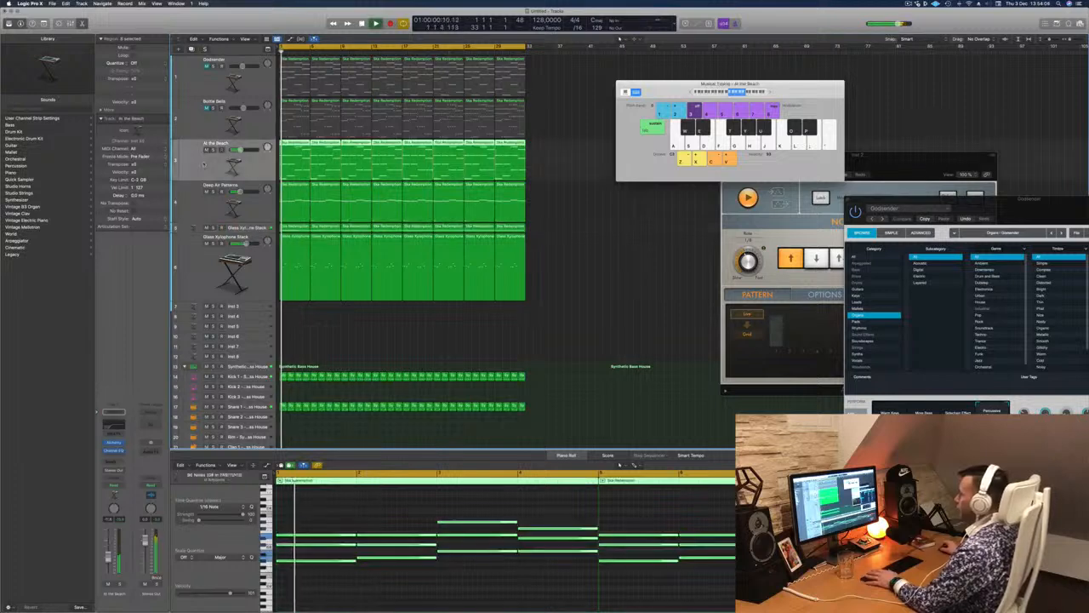
pyautogui.press('Return')
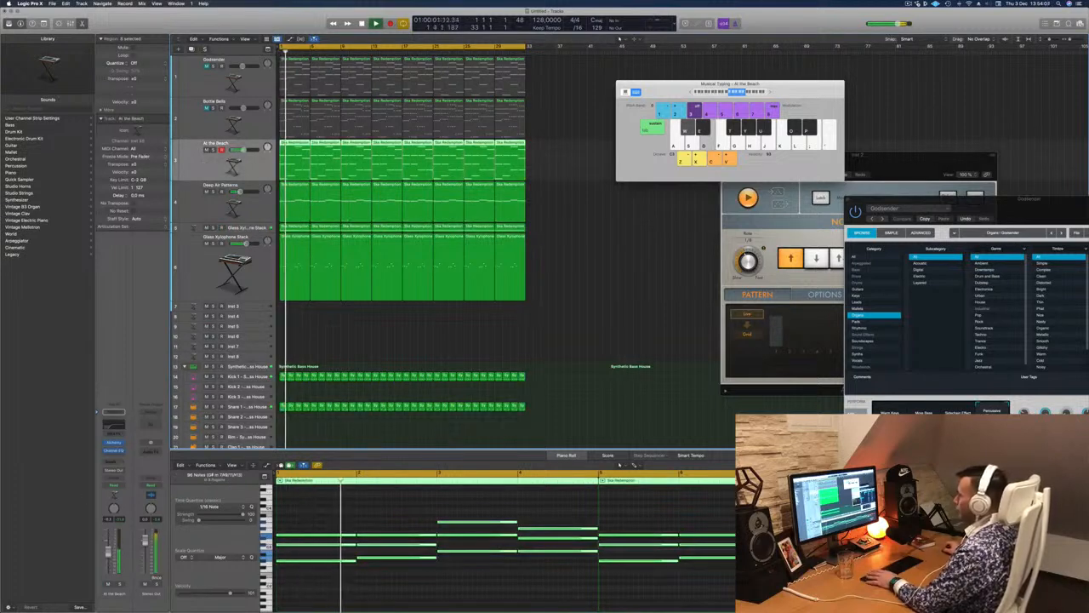
# Check the Alchemy settings of the At the Beach track, close the window and replay the arrangement from the start.
pyautogui.click(114, 441)
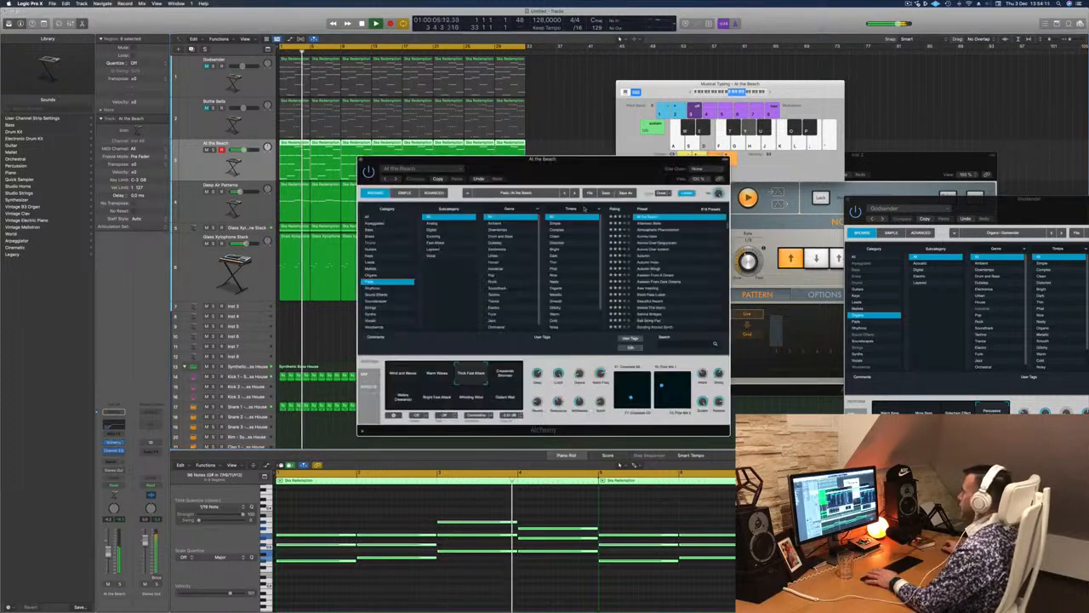
pyautogui.press('Return')
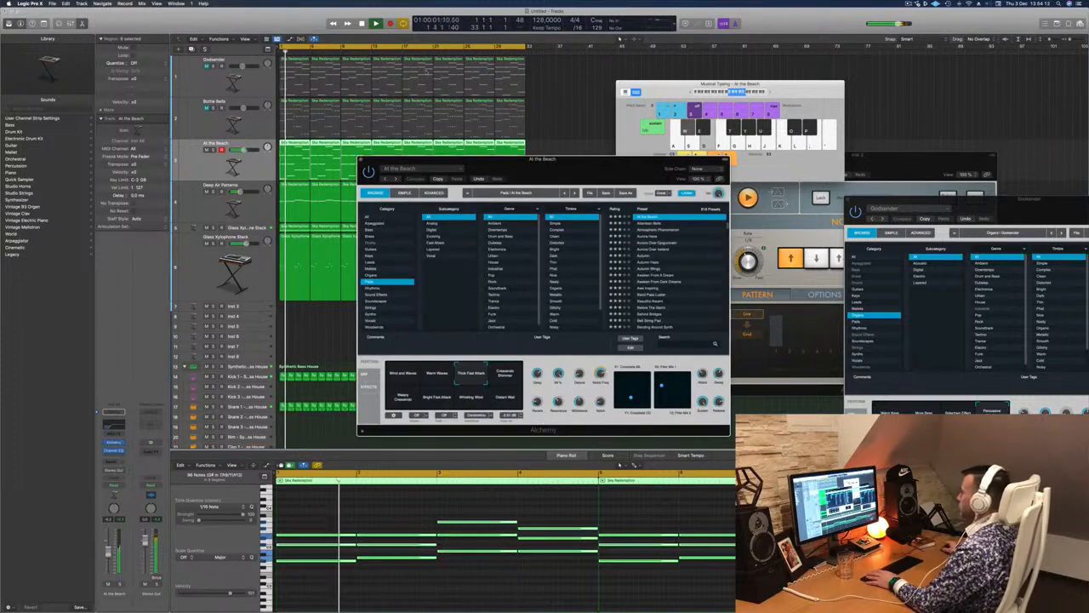
pyautogui.click(360, 159)
pyautogui.press('Return')
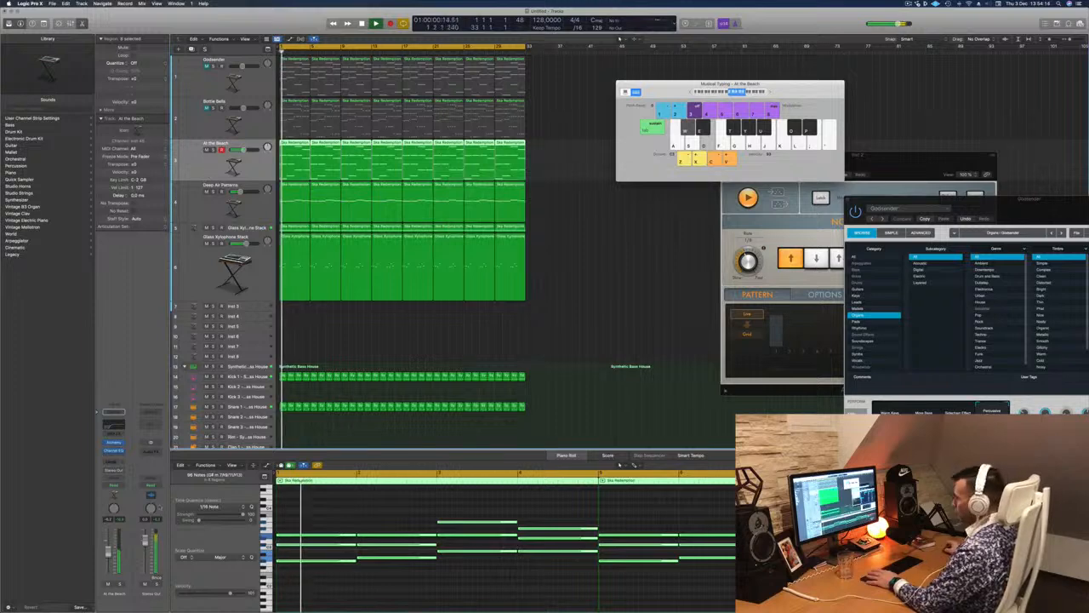
pyautogui.press('Return')
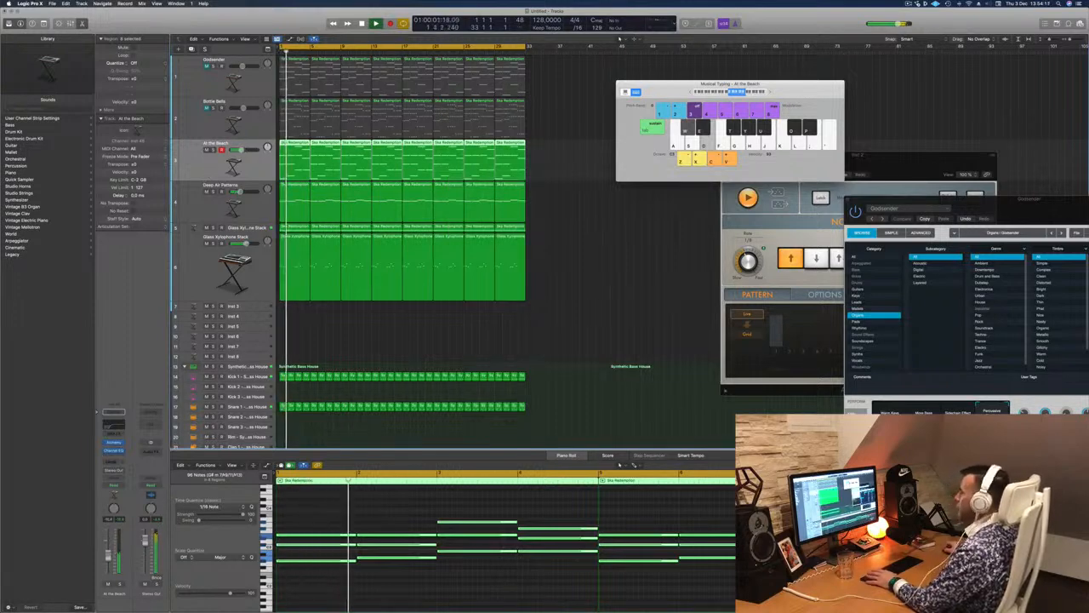
# Stop playback and copy all Kick 1 regions of the Synthetic Bass House kit to the Kick 2 track.
pyautogui.press('super+Left')
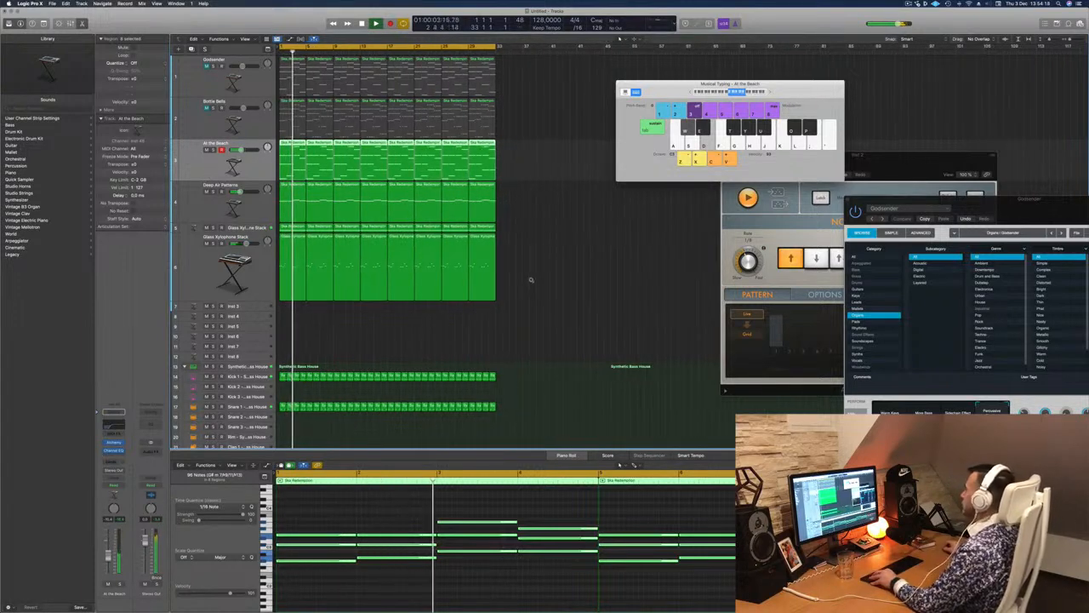
pyautogui.press('super+Up')
pyautogui.press('super+Up')
pyautogui.press('super+Up')
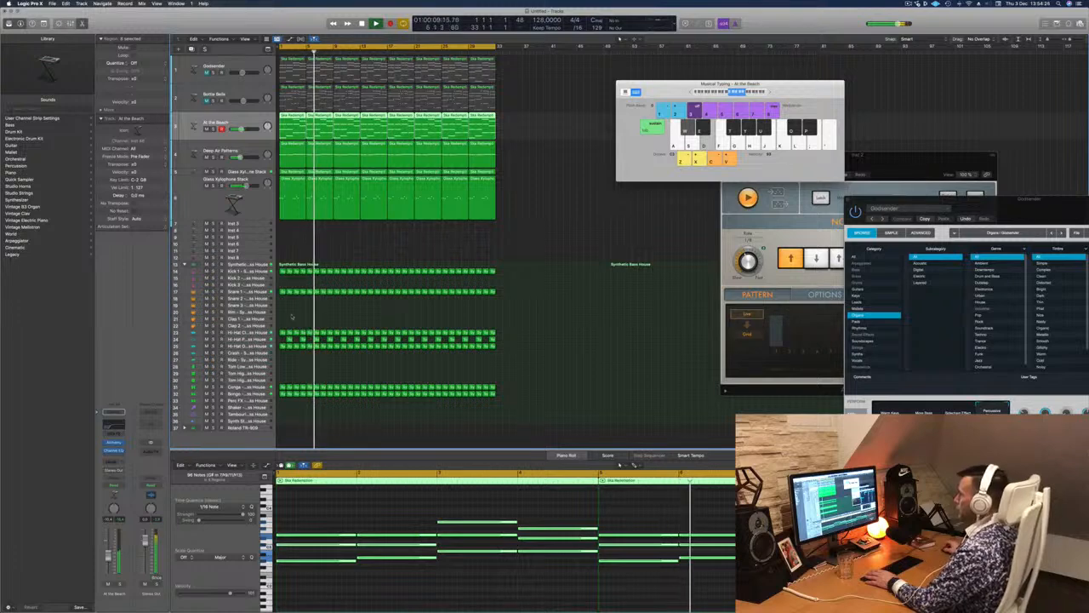
pyautogui.press('space')
pyautogui.moveTo(510, 276); pyautogui.dragTo(282, 279)
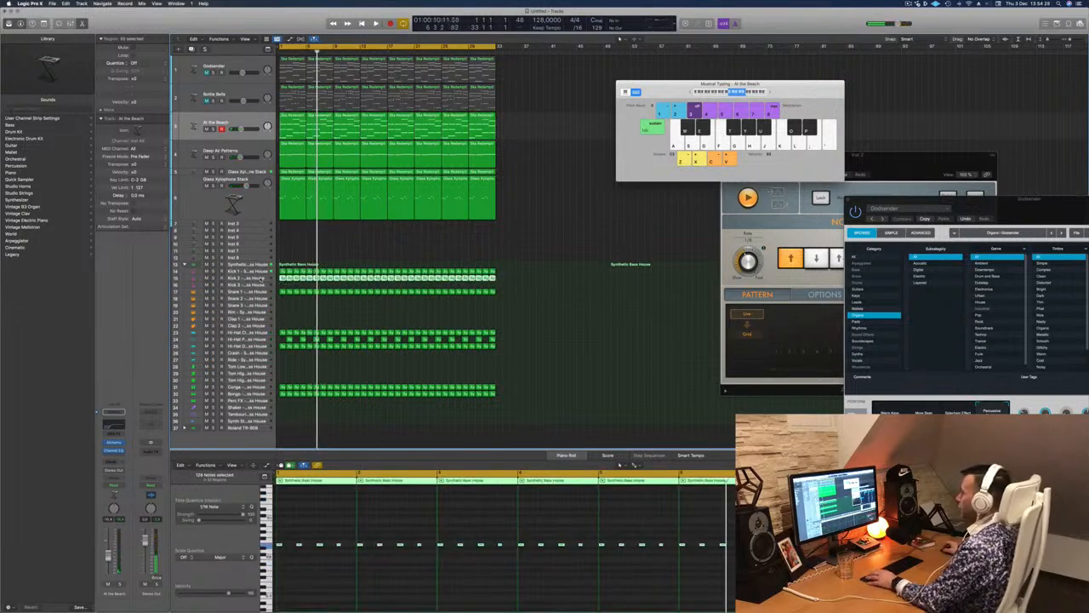
# Play the arrangement with the copied Kick 2 regions, solo them briefly and replay from the start.
pyautogui.press('space')
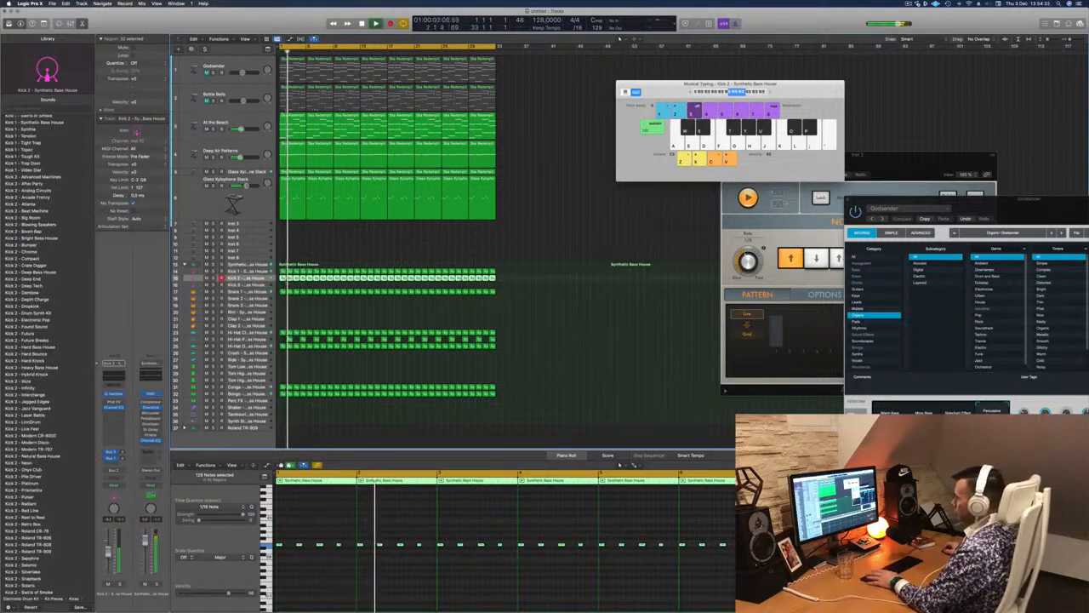
pyautogui.hotkey('ctrl', 's')
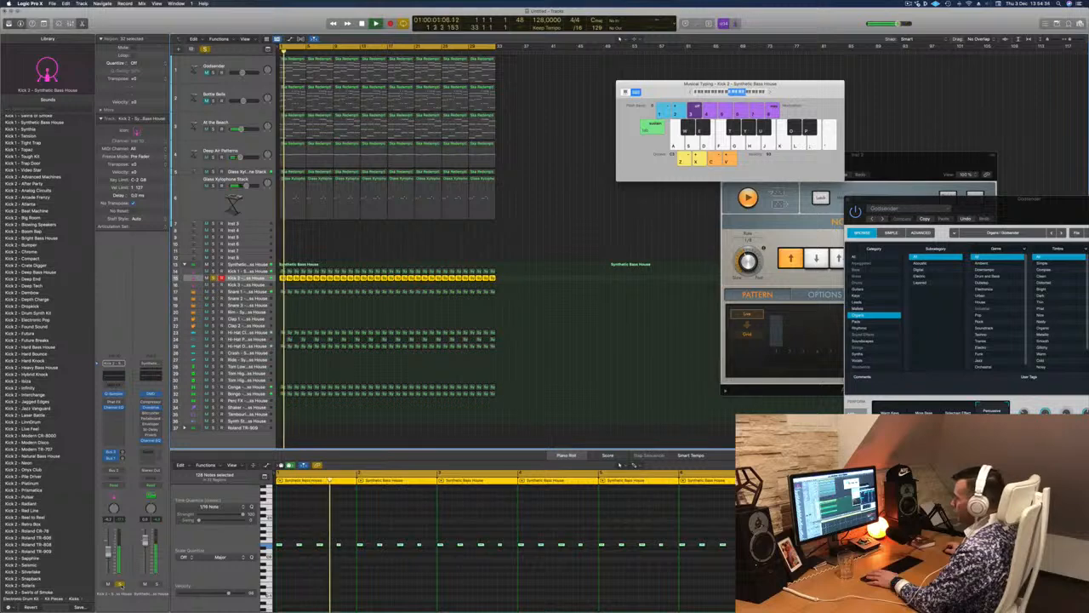
pyautogui.hotkey('ctrl', 's')
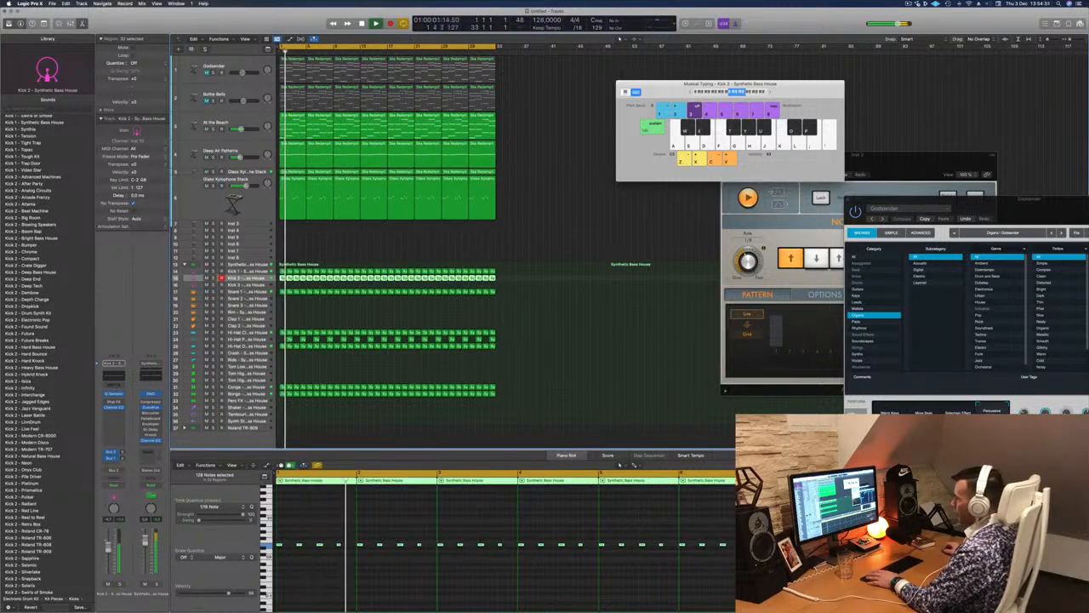
pyautogui.press('Return')
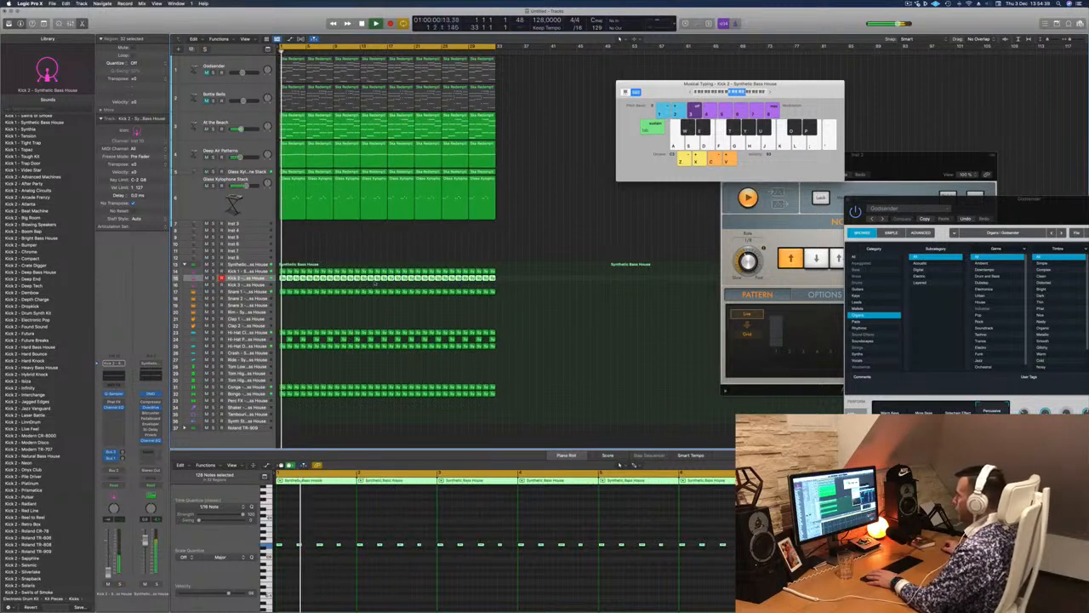
# Move all Kick 2 regions to the Kick 3 track and audition them in playback, soloing them briefly.
pyautogui.moveTo(282, 278); pyautogui.dragTo(282, 285)
pyautogui.press('space')
pyautogui.press('space')
pyautogui.press('space')
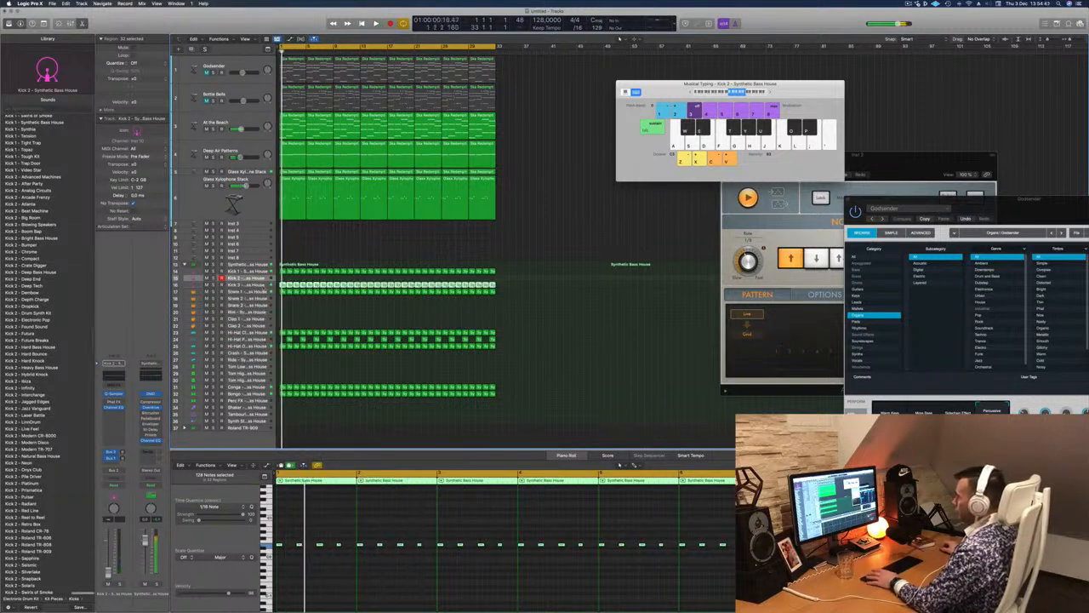
pyautogui.press('space')
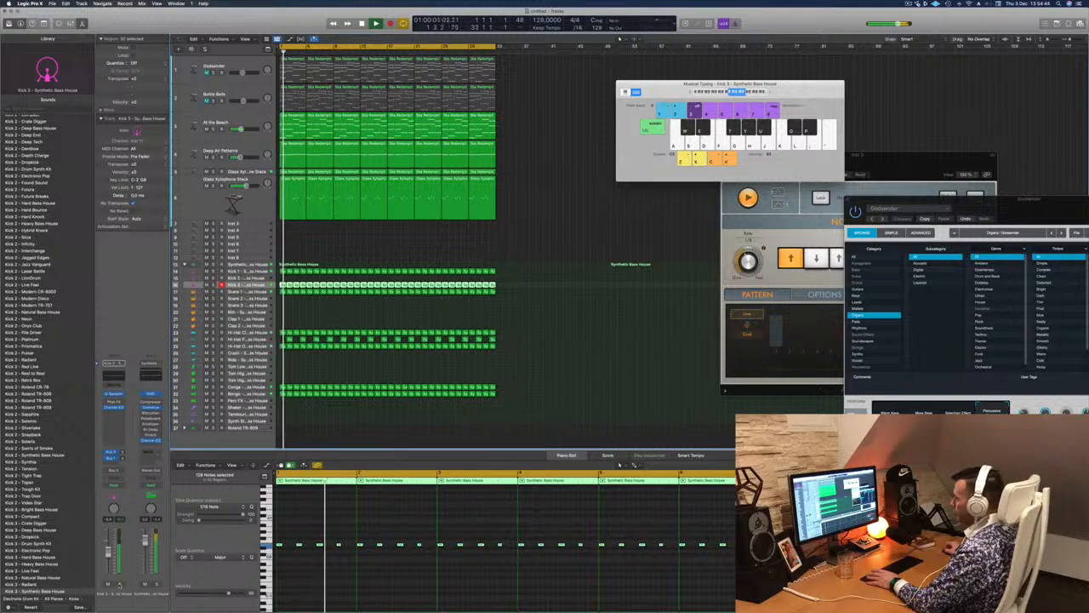
pyautogui.hotkey('ctrl', 's')
pyautogui.hotkey('ctrl', 's')
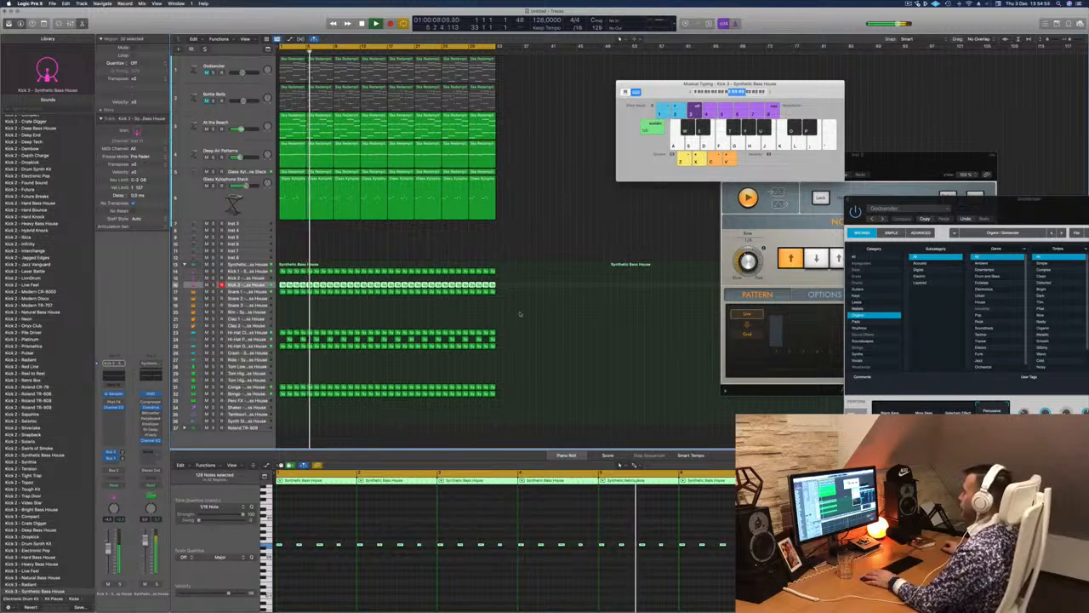
# Deselect the regions and replay the arrangement from the start, checking the Kick 1 and Snare 1 tracks in turn.
pyautogui.click(560, 236)
pyautogui.scroll(1, 541, 242)
pyautogui.scroll(-1, 541, 242)
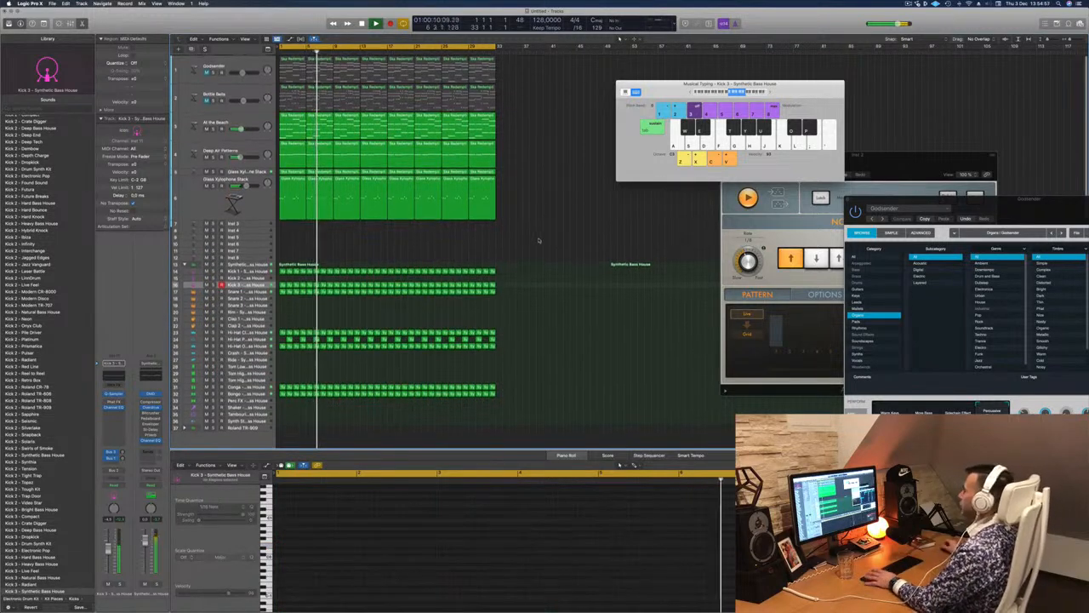
pyautogui.press('Return')
pyautogui.press('super+Right')
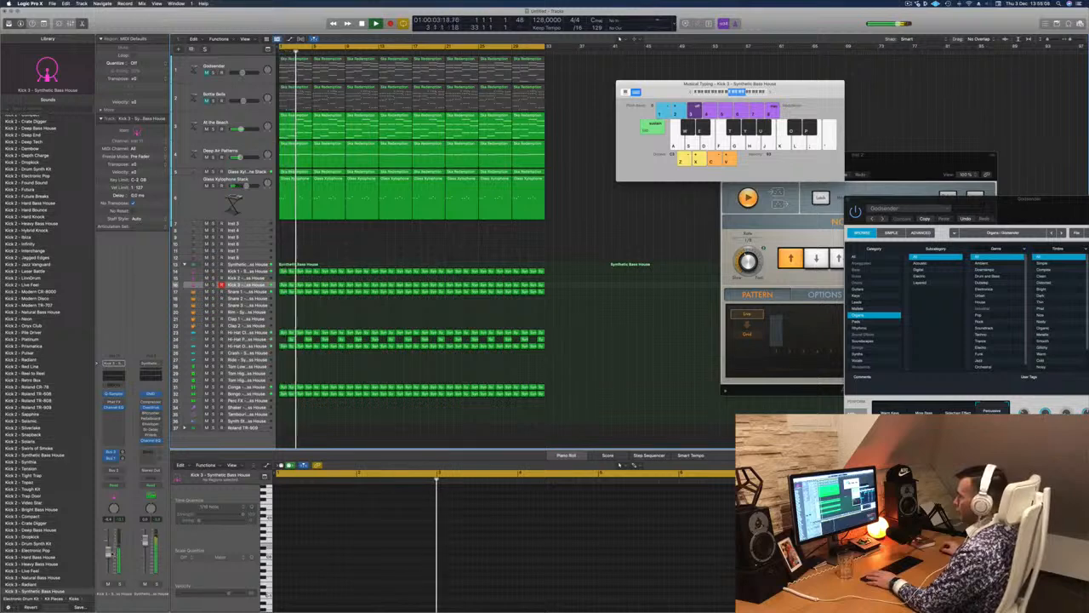
pyautogui.click(263, 272)
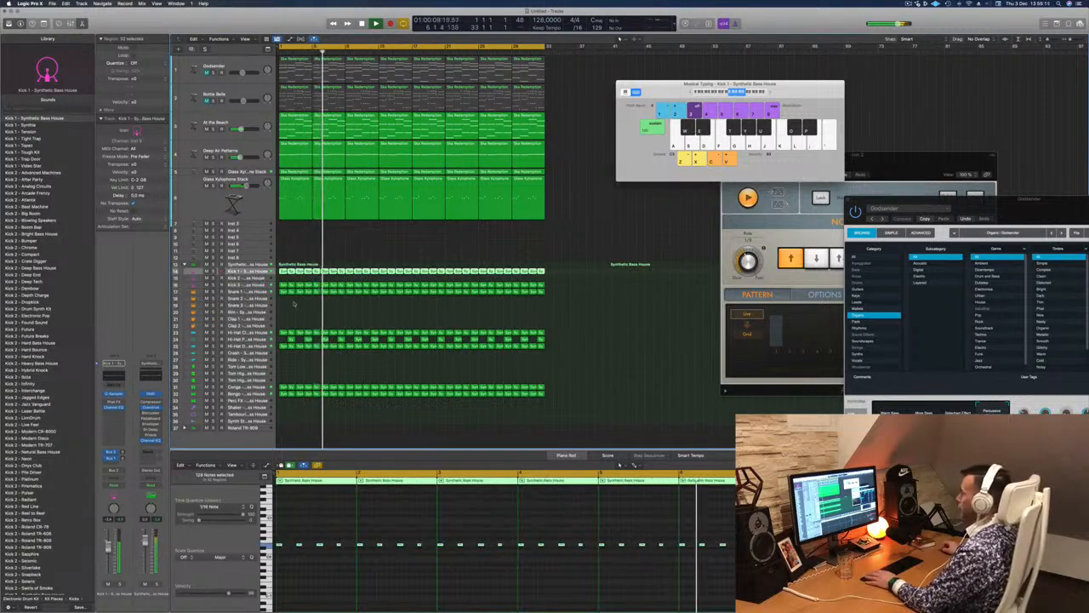
pyautogui.click(243, 291)
pyautogui.press('Return')
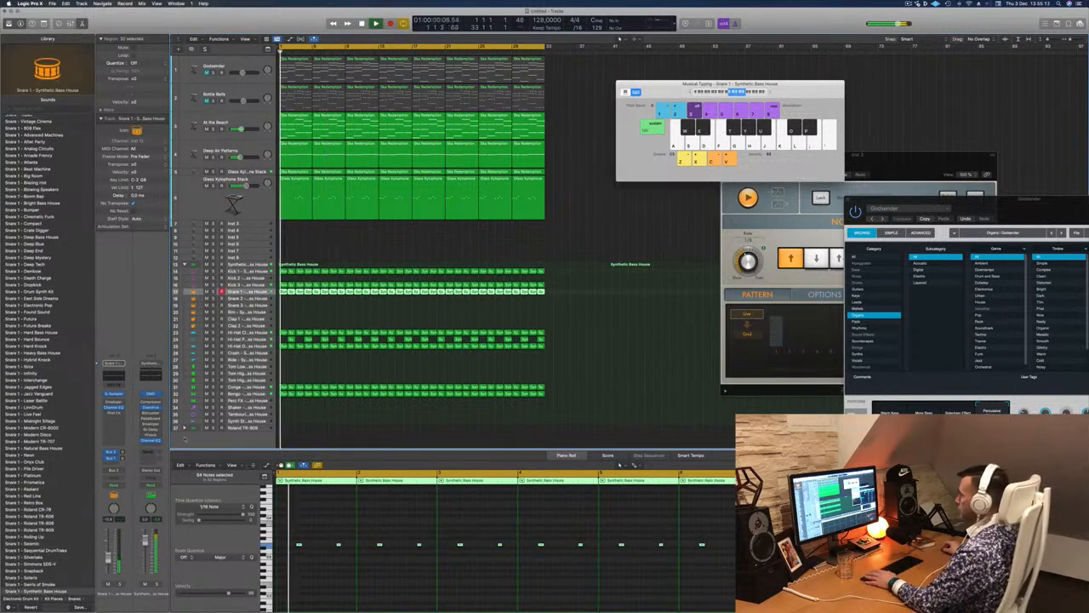
pyautogui.press('Return')
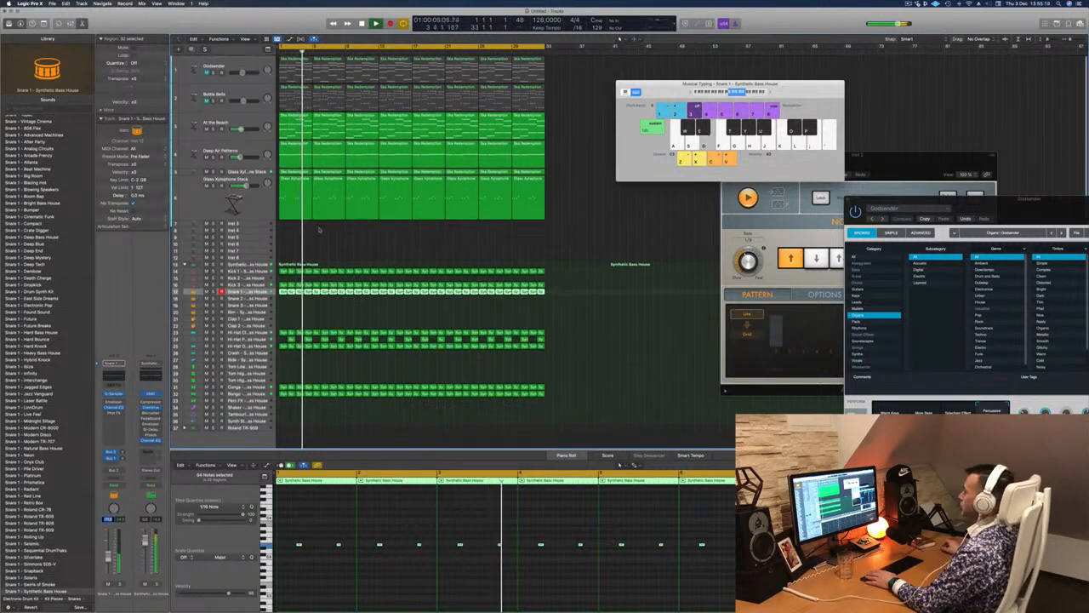
# Duplicate the Glass Xylophone Stack melody track and copy its first region to the start of the new track.
pyautogui.click(259, 211)
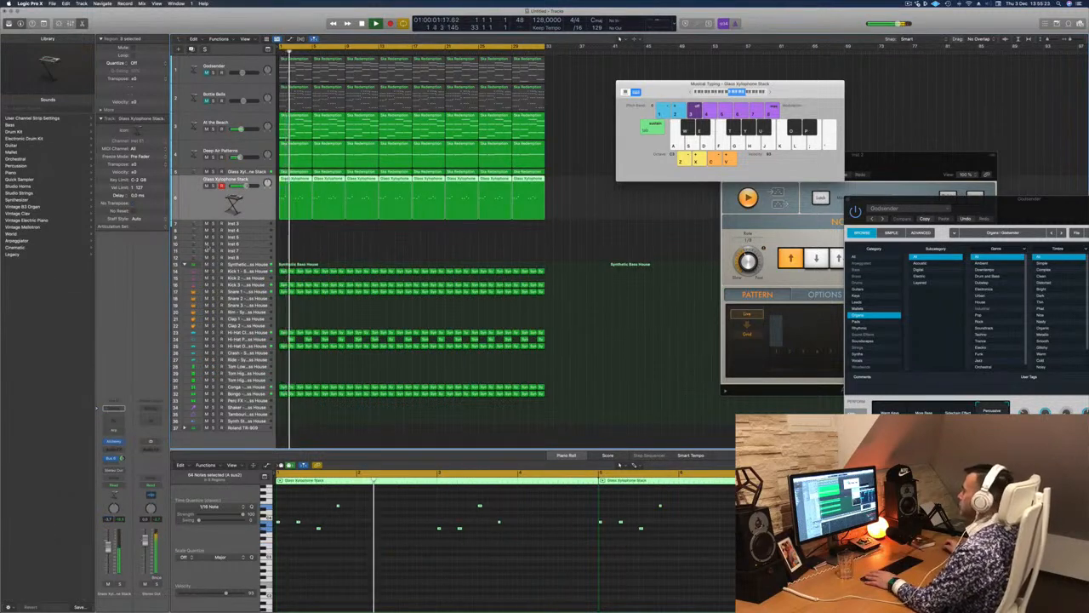
pyautogui.press('super+d')
pyautogui.click(291, 198)
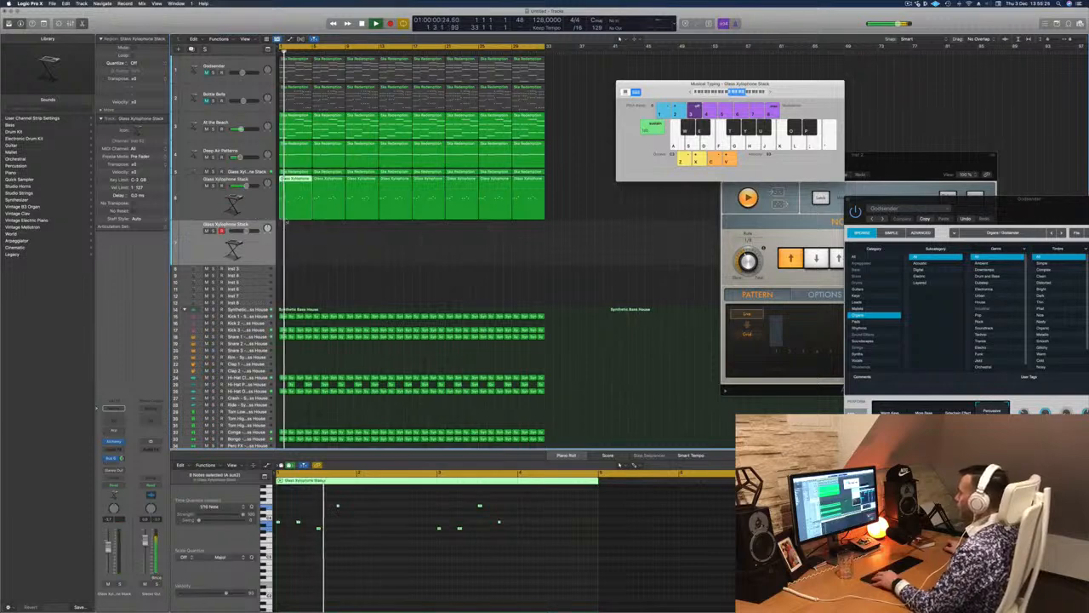
pyautogui.moveTo(291, 197); pyautogui.dragTo(294, 243)
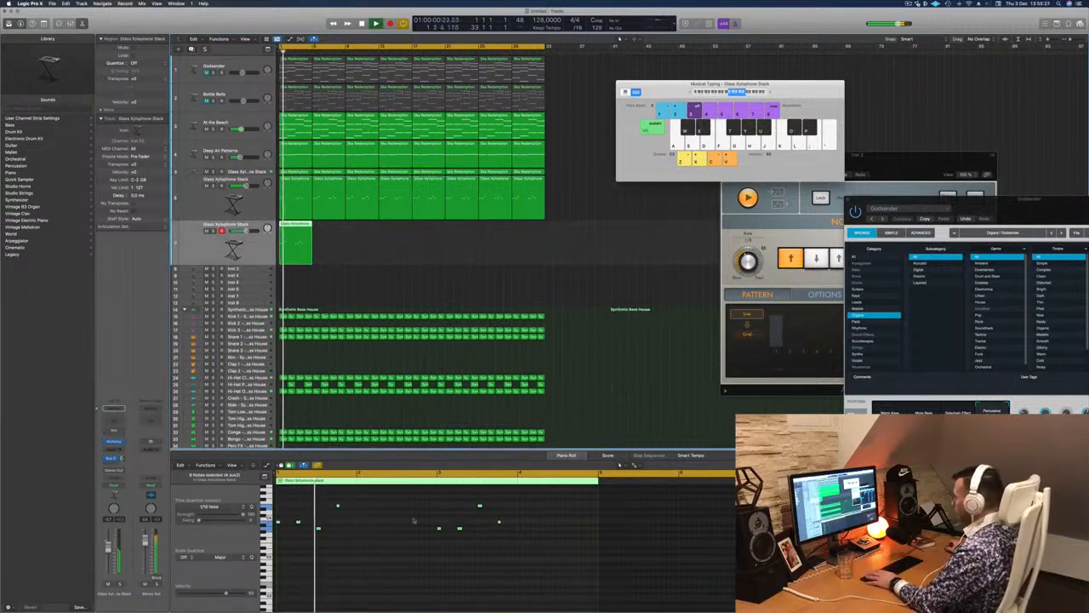
# Reduce the copied region to two notes, placed at the starts of bars 2 and 4.
pyautogui.press('space')
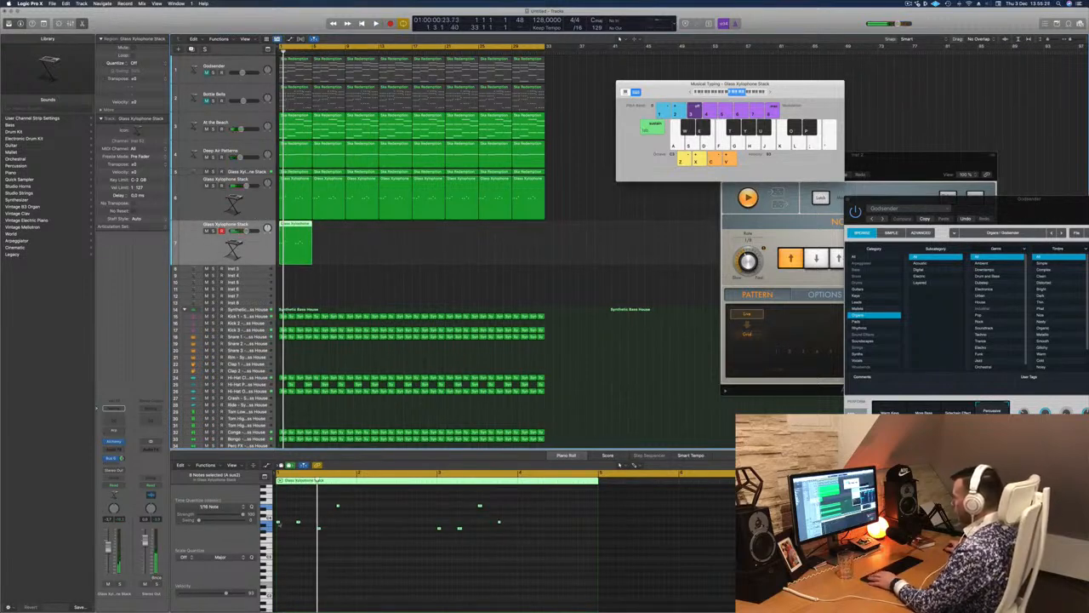
pyautogui.moveTo(279, 522); pyautogui.dragTo(438, 546)
pyautogui.press('Delete')
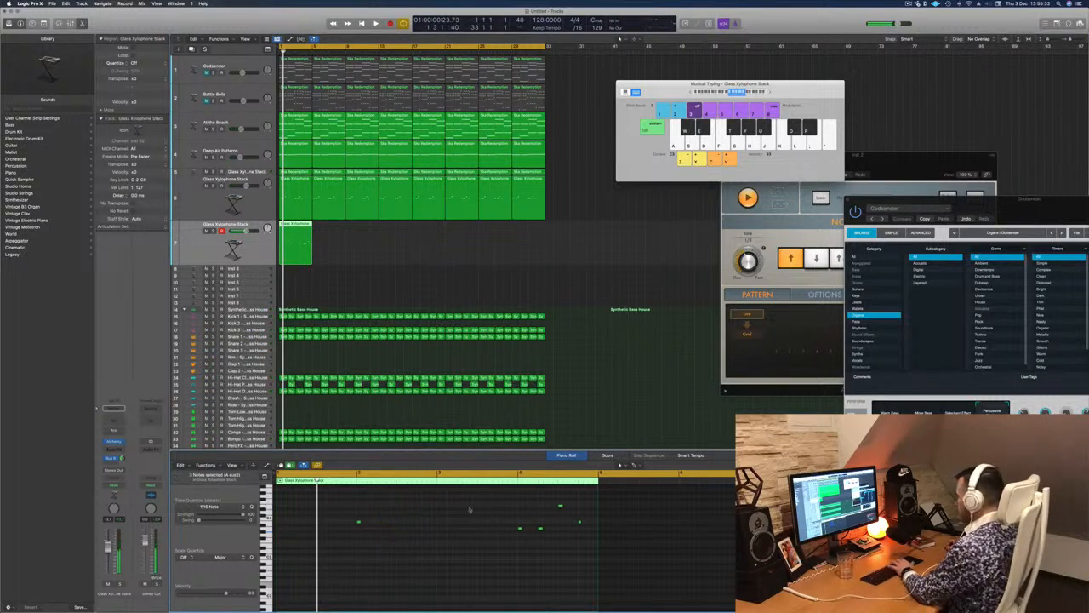
pyautogui.moveTo(546, 495); pyautogui.dragTo(611, 575)
pyautogui.press('Delete')
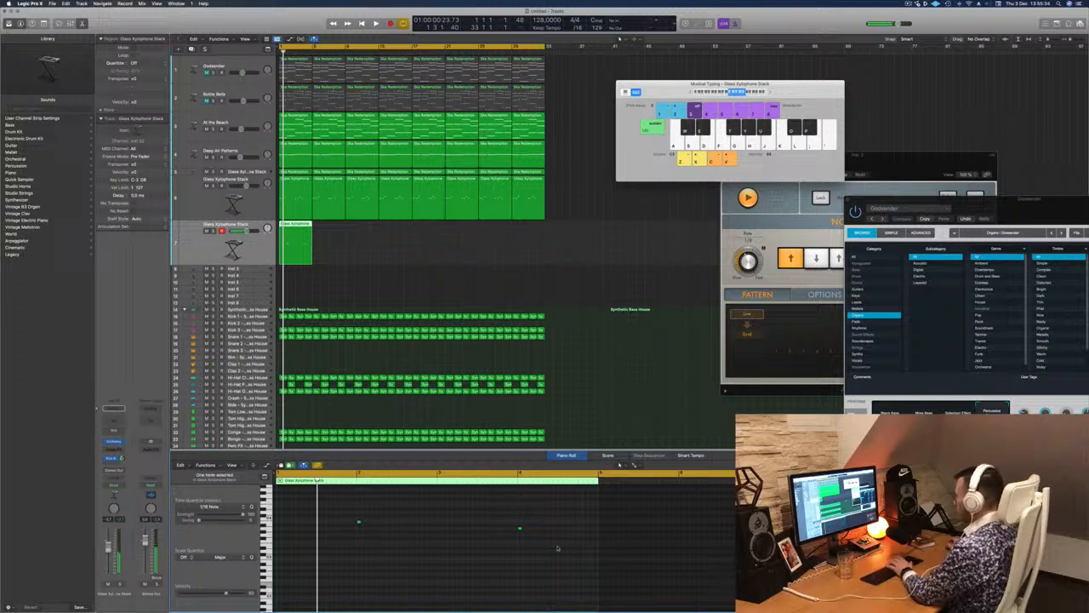
# Lengthen the two remaining notes, align their starts to bars 2 and 4 and transpose both down one octave.
pyautogui.press('space')
pyautogui.moveTo(335, 556); pyautogui.dragTo(548, 519)
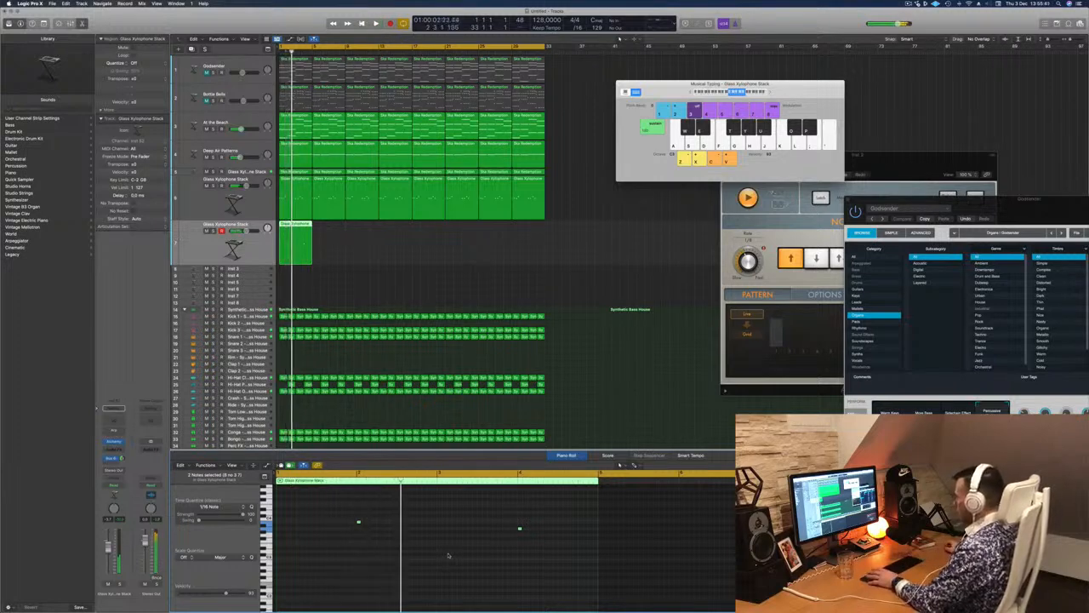
pyautogui.press('space')
pyautogui.click(392, 542)
pyautogui.press('space')
pyautogui.moveTo(337, 581); pyautogui.dragTo(550, 530)
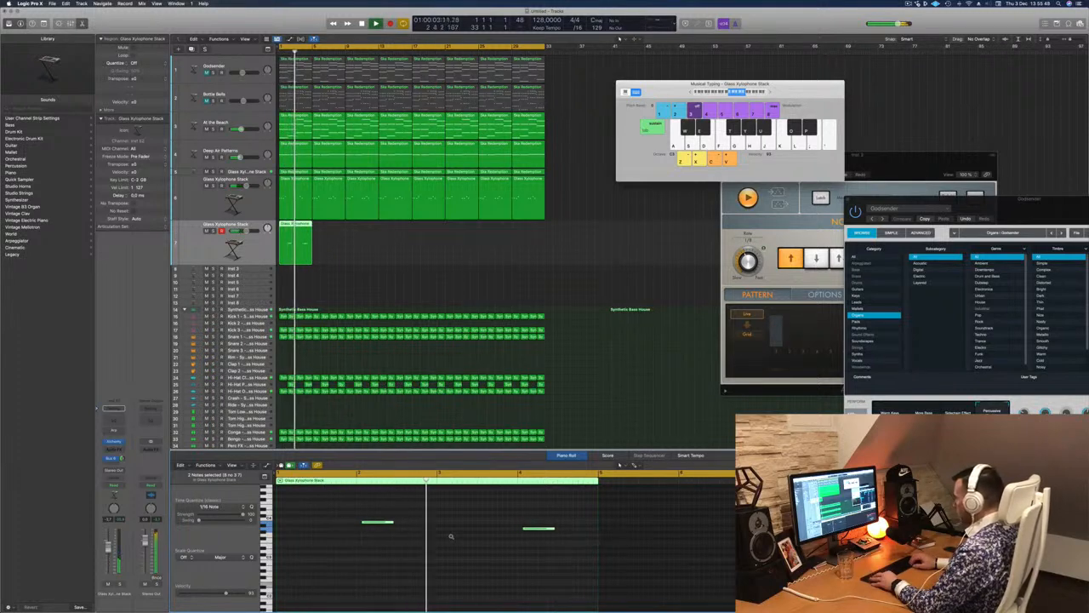
pyautogui.hotkey('alt', 'Left')
pyautogui.hotkey('alt', 'shift', 'Down')
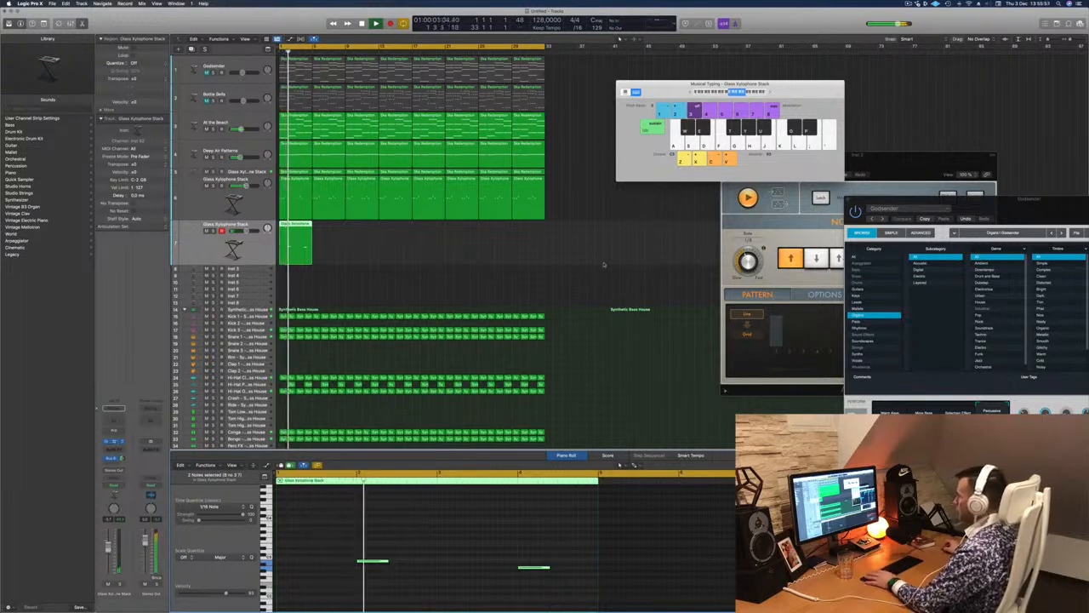
# Open the duplicated track's Alchemy instrument and place its window clear of the two notes while replaying.
pyautogui.click(116, 442)
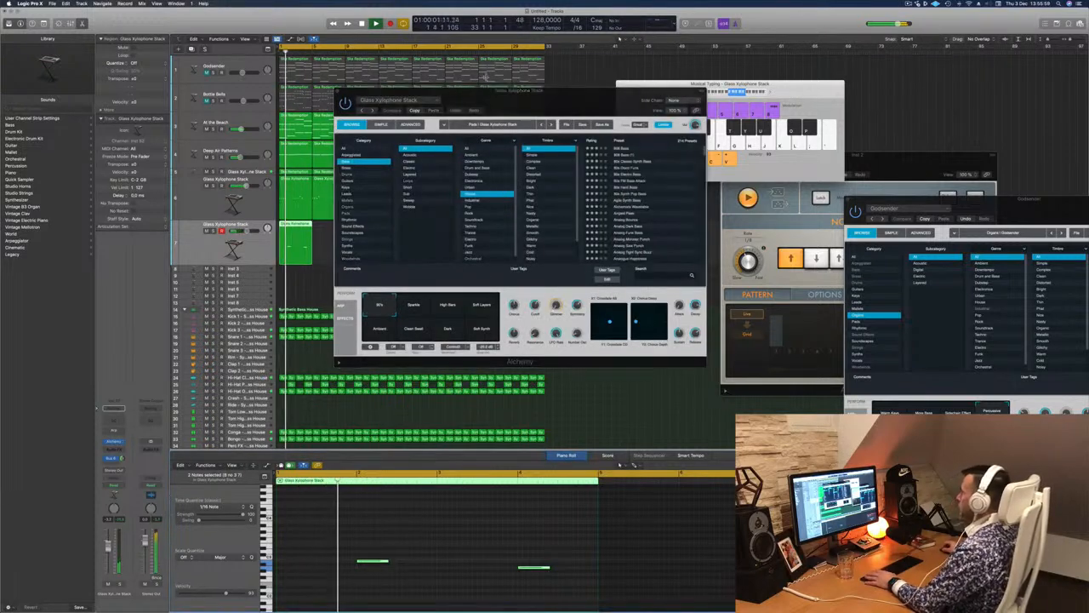
pyautogui.moveTo(562, 91); pyautogui.dragTo(664, 209)
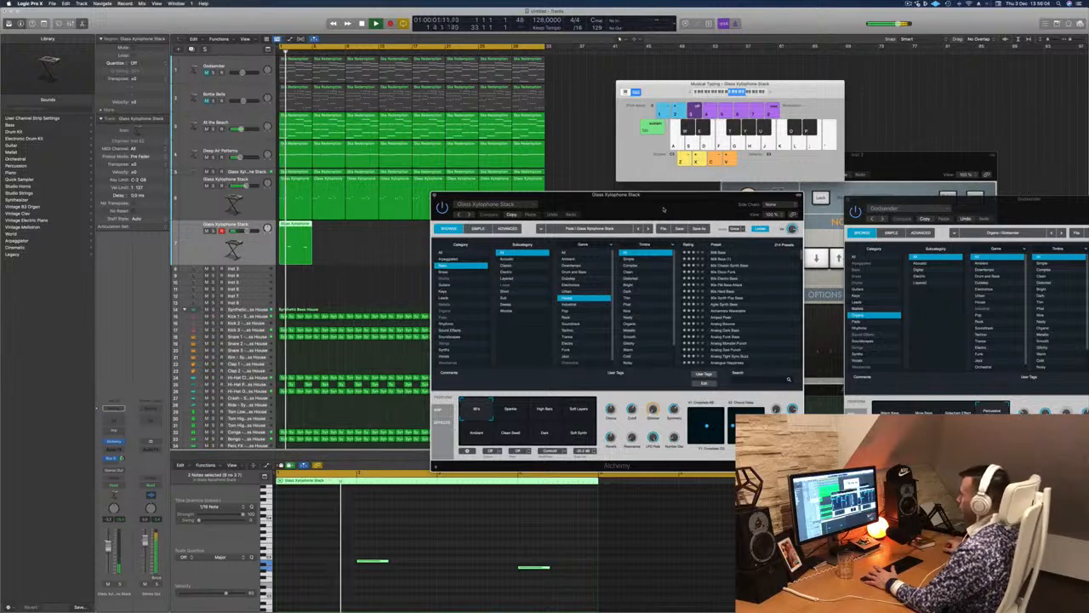
pyautogui.moveTo(664, 210); pyautogui.dragTo(653, 209)
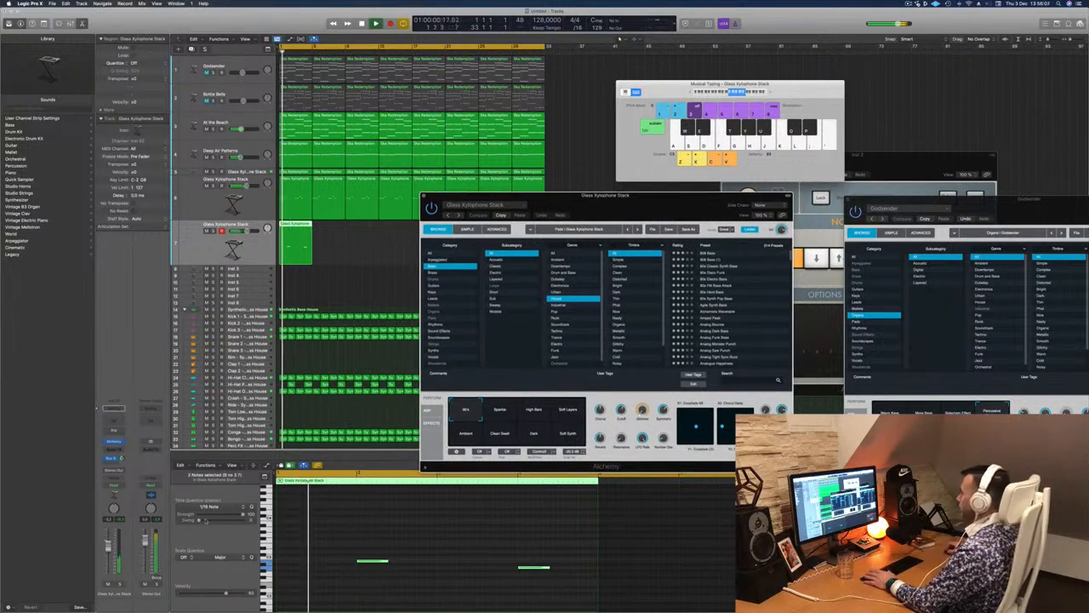
pyautogui.click(476, 547)
pyautogui.press('space')
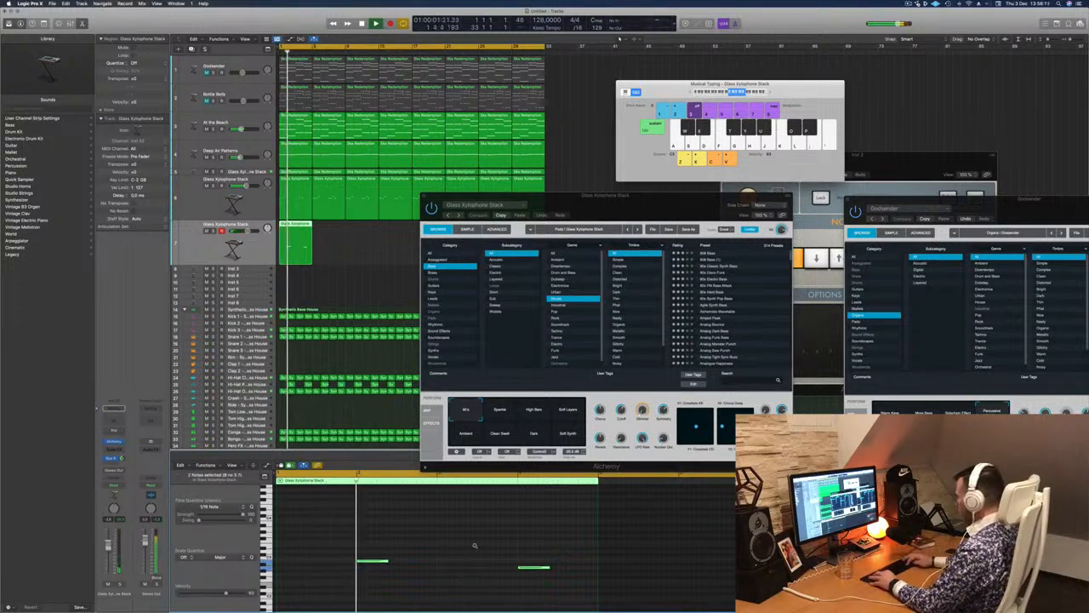
# Try both notes another octave lower and transpose them back up.
pyautogui.press('super+a')
pyautogui.hotkey('alt', 'Down')
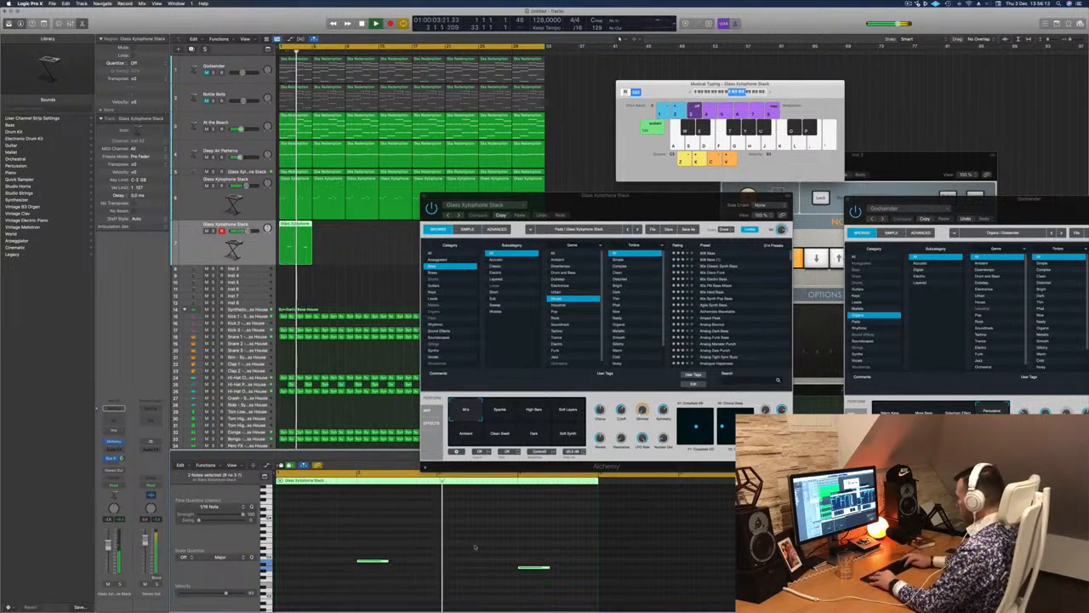
pyautogui.hotkey('shift', 'alt', 'Down')
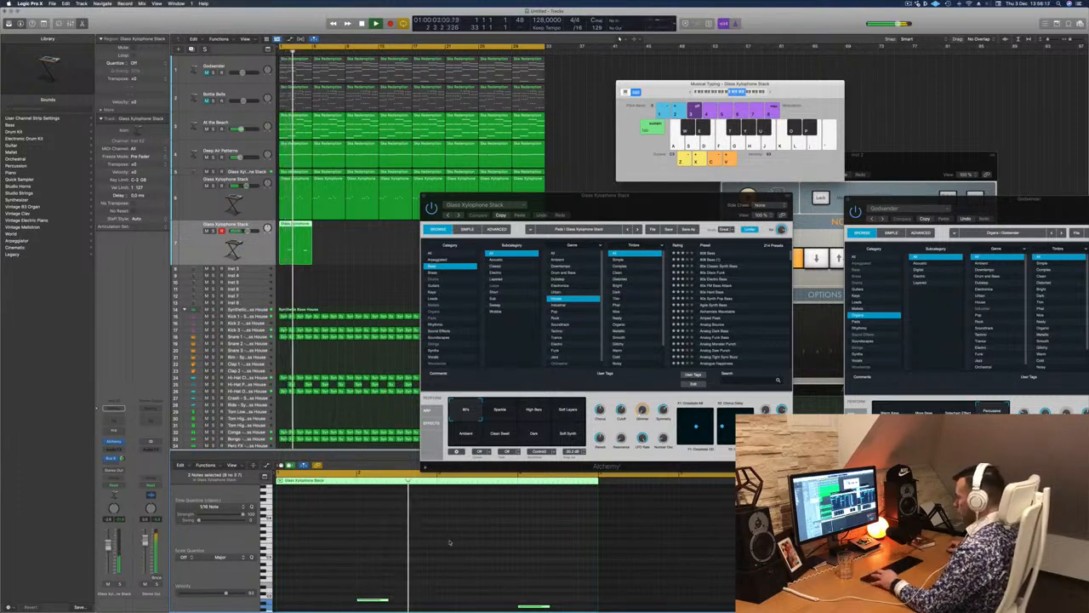
pyautogui.hotkey('shift', 'alt', 'Up')
# Compare the original melody region with the duplicated track's region and show the Aux 7 channel fed by the duplicate's send.
pyautogui.moveTo(615, 191); pyautogui.dragTo(617, 105)
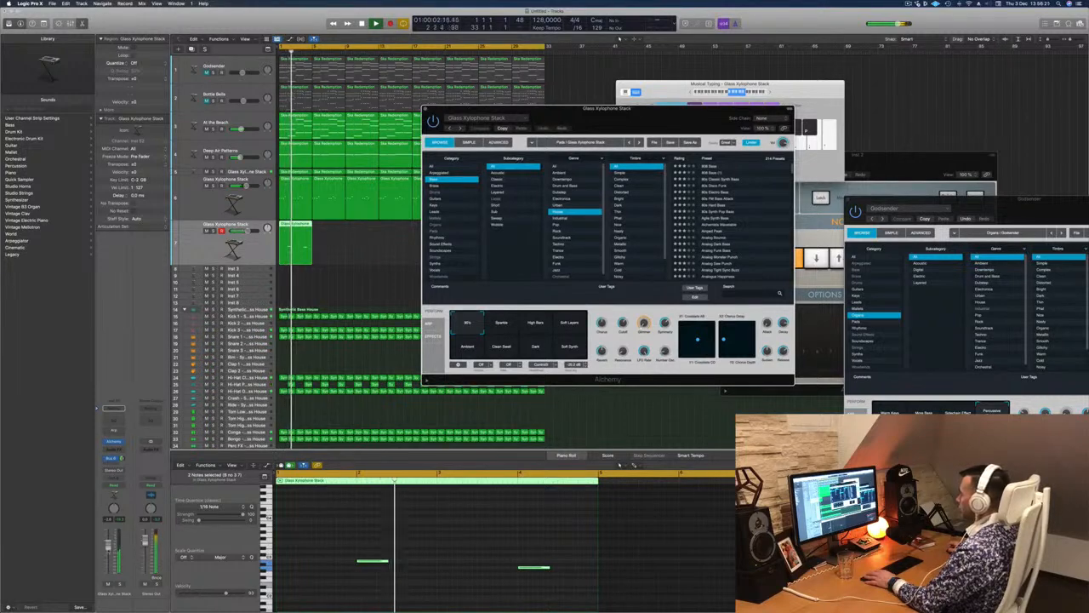
pyautogui.click(383, 465)
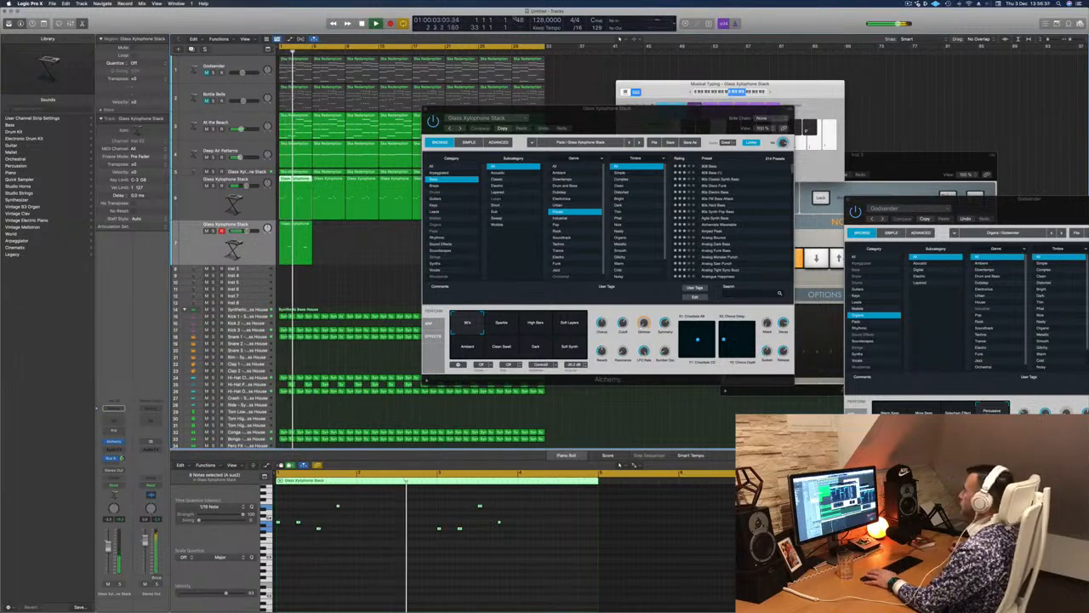
pyautogui.moveTo(614, 122); pyautogui.dragTo(665, 118)
pyautogui.click(209, 239)
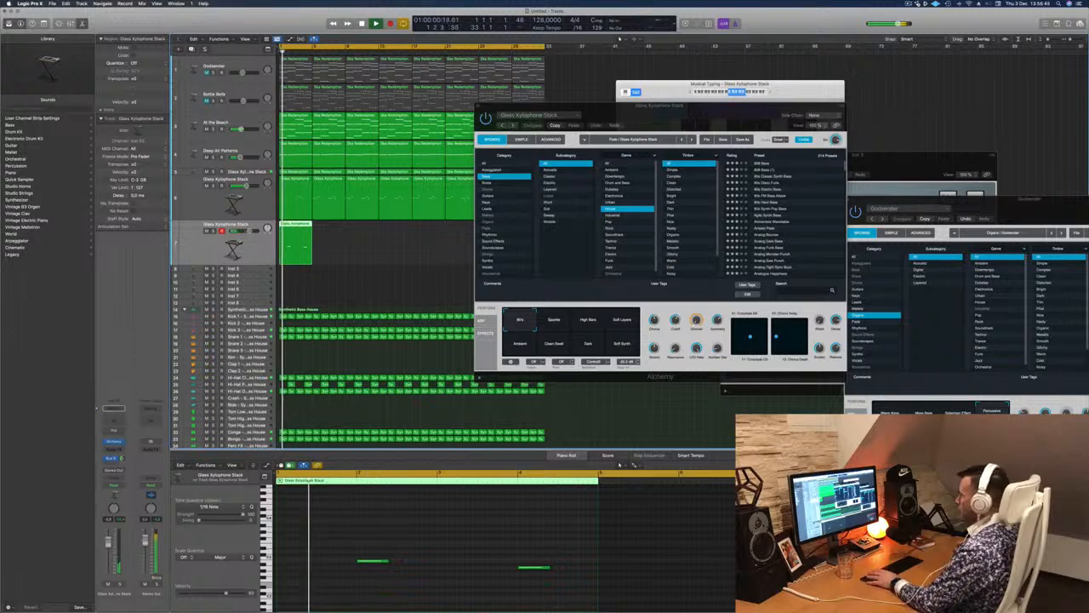
pyautogui.click(118, 459)
pyautogui.click(117, 460)
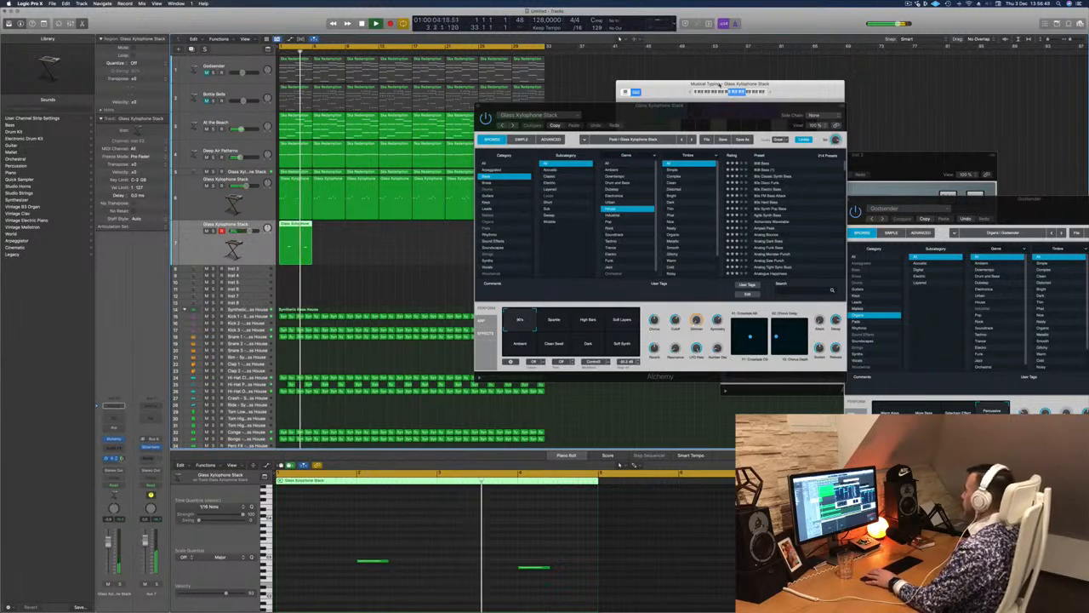
# Copy the two-note region along the duplicated track until eight regions fill bars 1 to 32, and bring the Alchemy window back over the arrangement.
pyautogui.moveTo(716, 105); pyautogui.dragTo(876, 102)
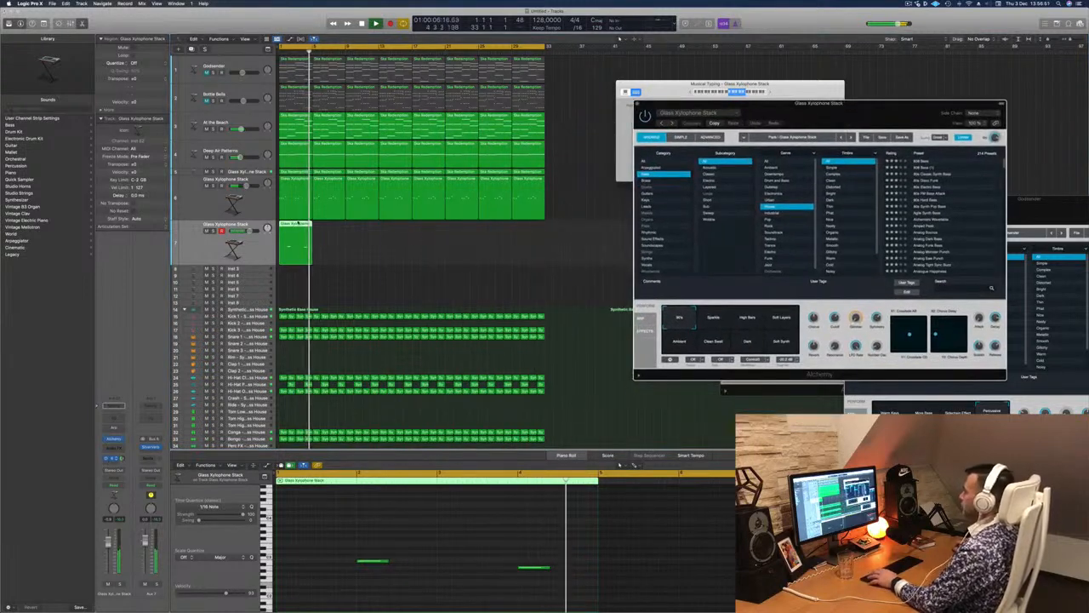
pyautogui.moveTo(296, 227); pyautogui.dragTo(372, 233)
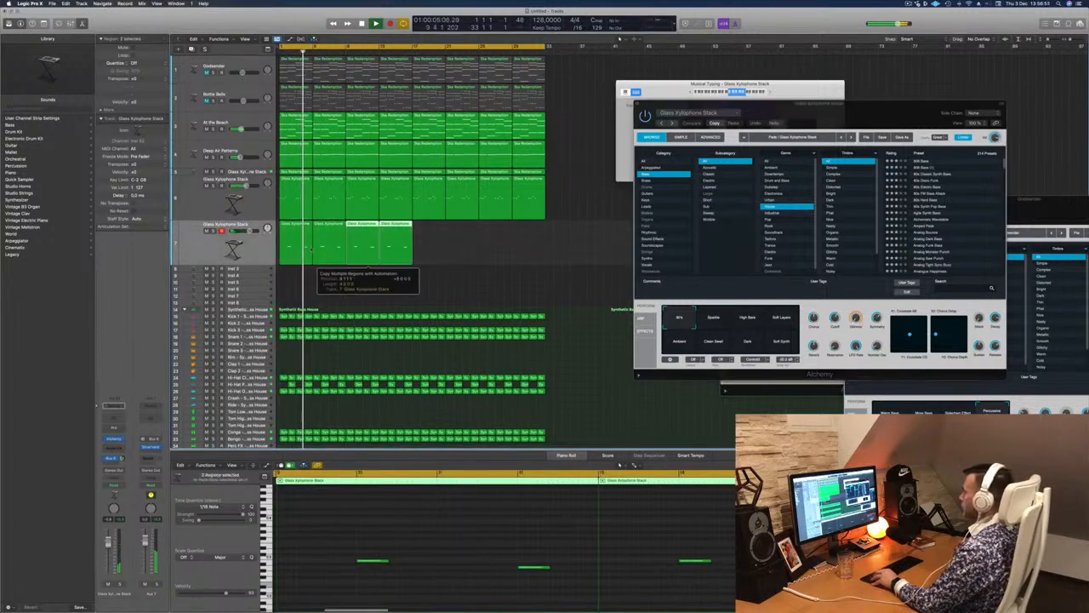
pyautogui.keyDown('shift'); pyautogui.click(295, 242); pyautogui.keyUp('shift')
pyautogui.moveTo(296, 225); pyautogui.dragTo(455, 253)
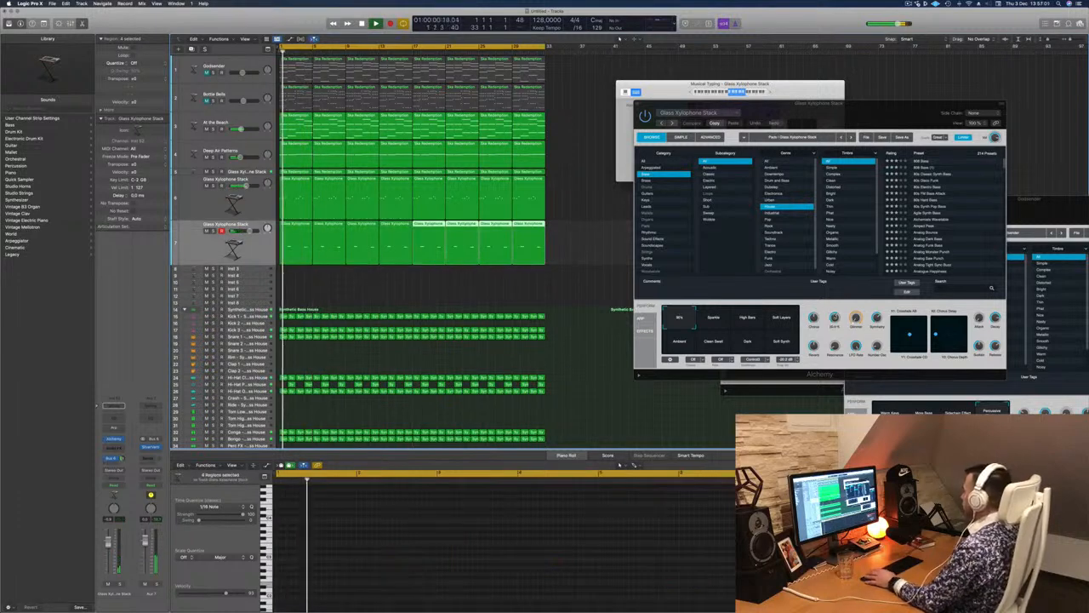
pyautogui.moveTo(927, 104); pyautogui.dragTo(652, 150)
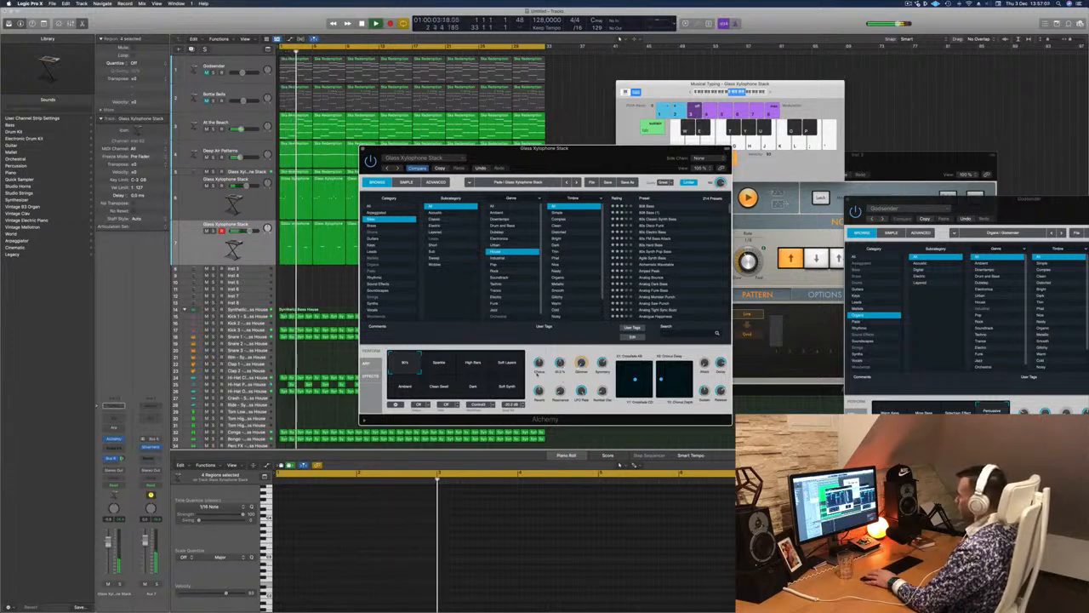
# Open the duplicated Glass Xylophone track's regions for note editing and lengthen all their notes.
pyautogui.click(247, 231)
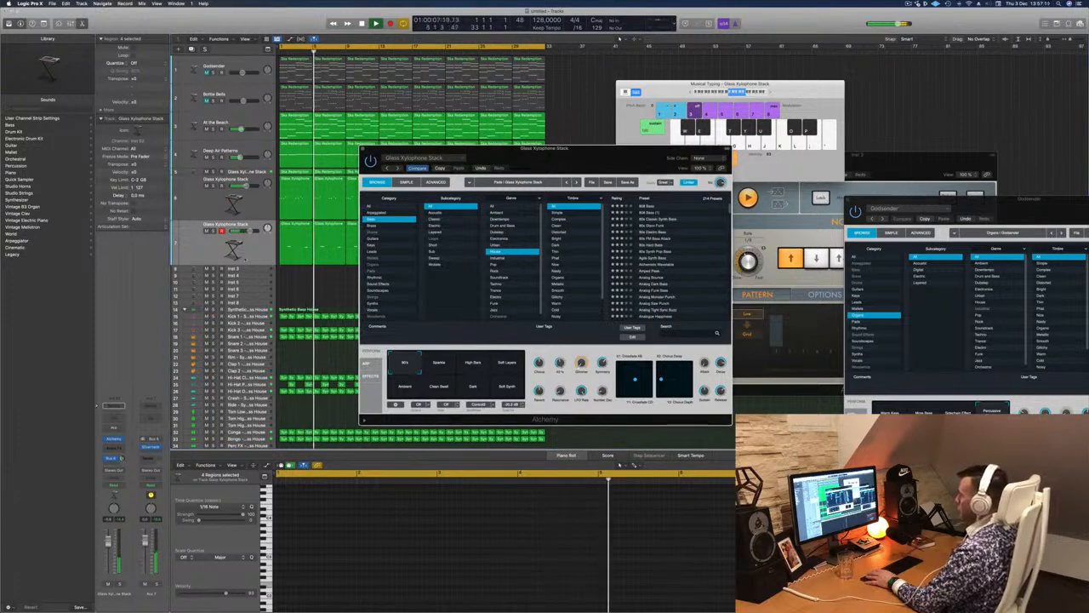
pyautogui.click(203, 247)
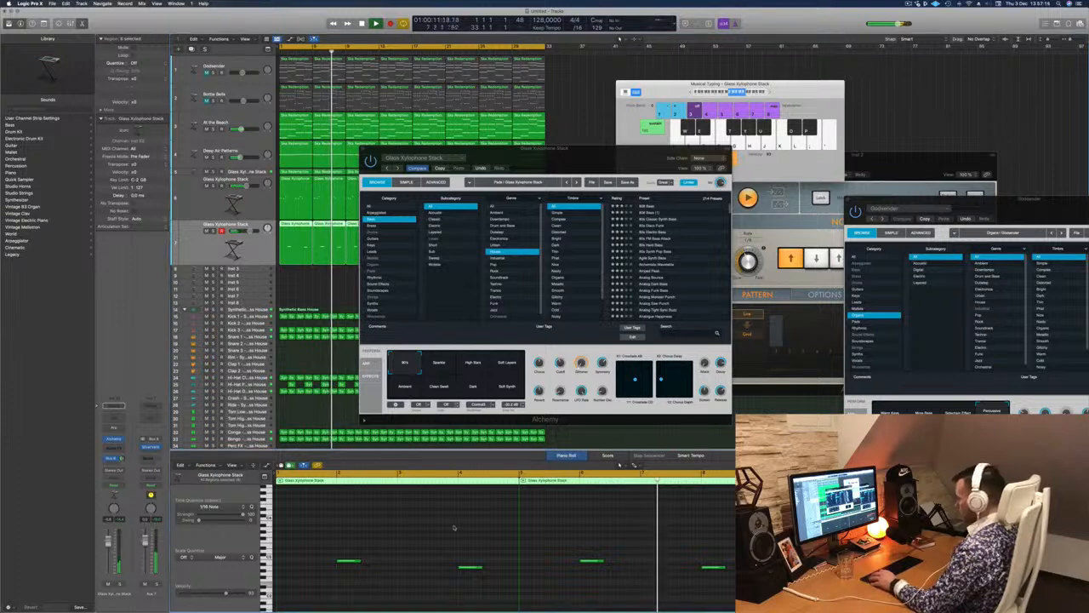
pyautogui.moveTo(361, 561); pyautogui.dragTo(374, 565)
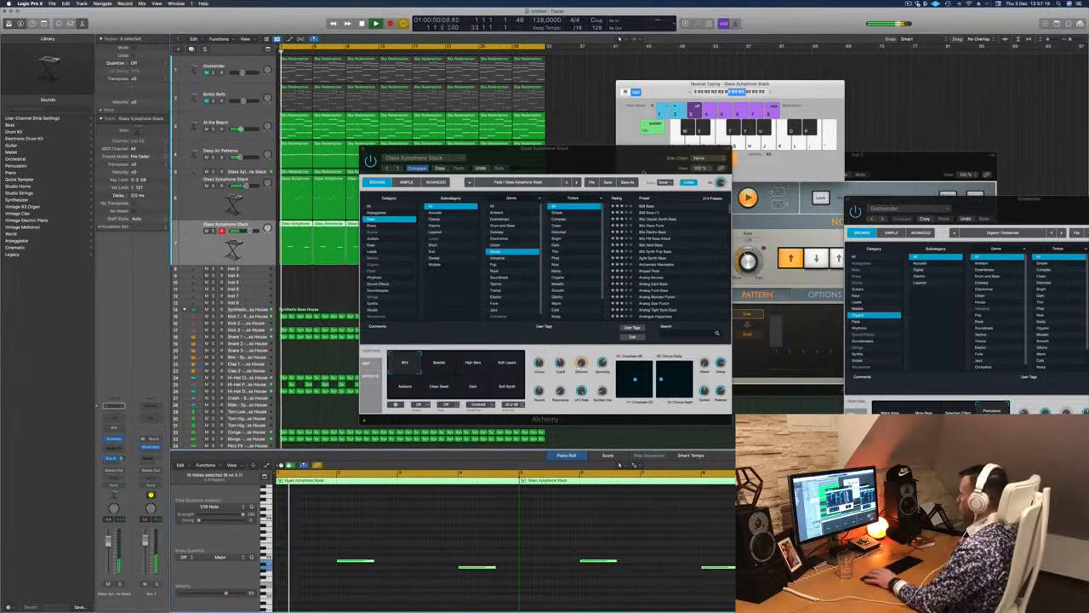
# Reopen the duplicated track's Alchemy instrument beside its regions and filter its presets to the Brass category across all genres.
pyautogui.moveTo(577, 161); pyautogui.dragTo(679, 118)
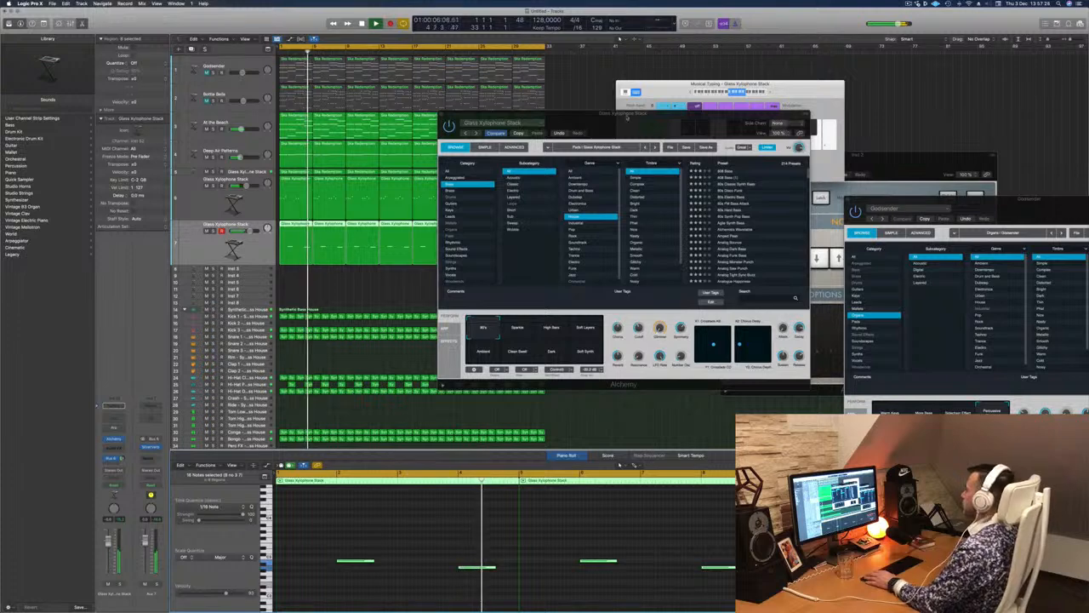
pyautogui.moveTo(461, 111); pyautogui.dragTo(461, 113)
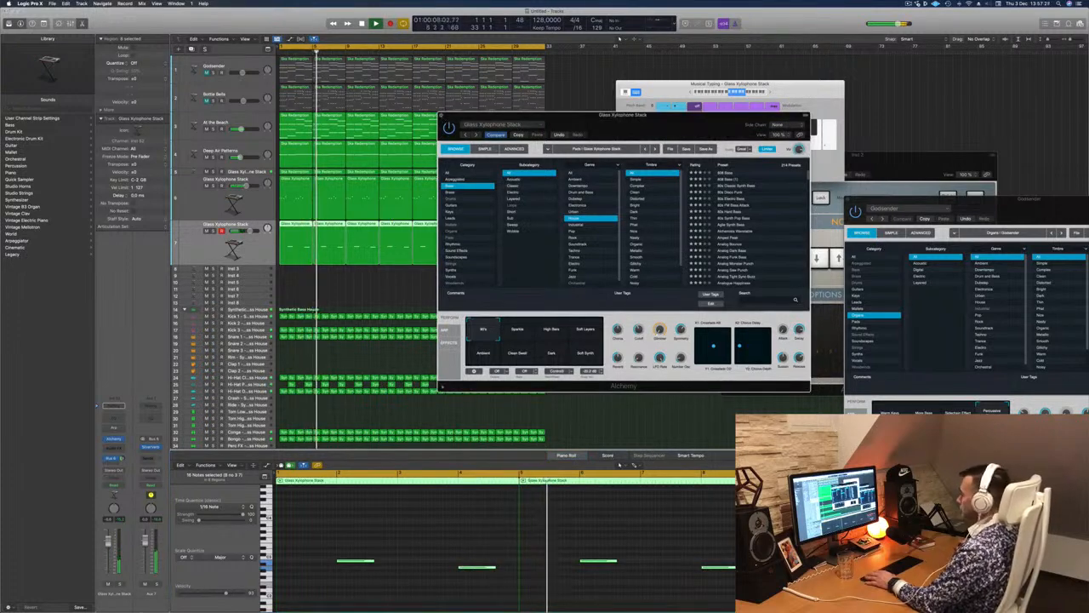
pyautogui.click(441, 115)
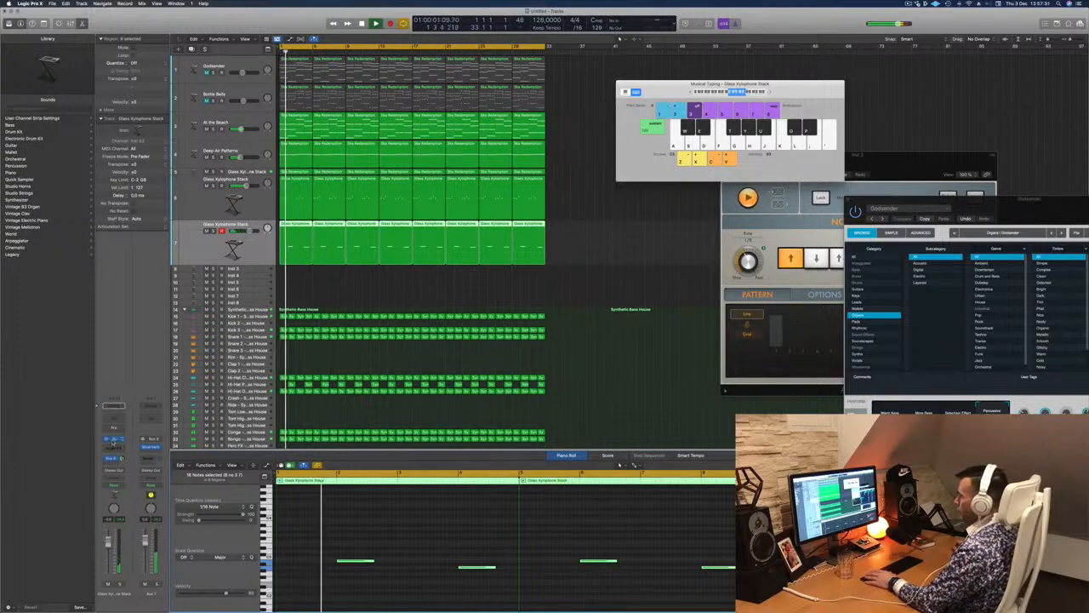
pyautogui.click(113, 439)
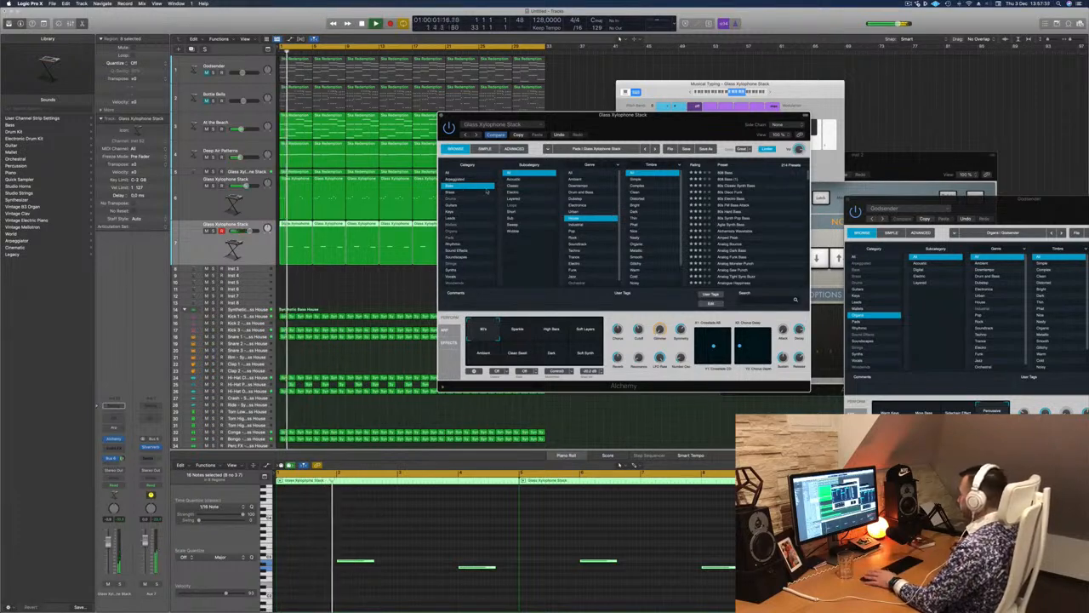
pyautogui.click(459, 192)
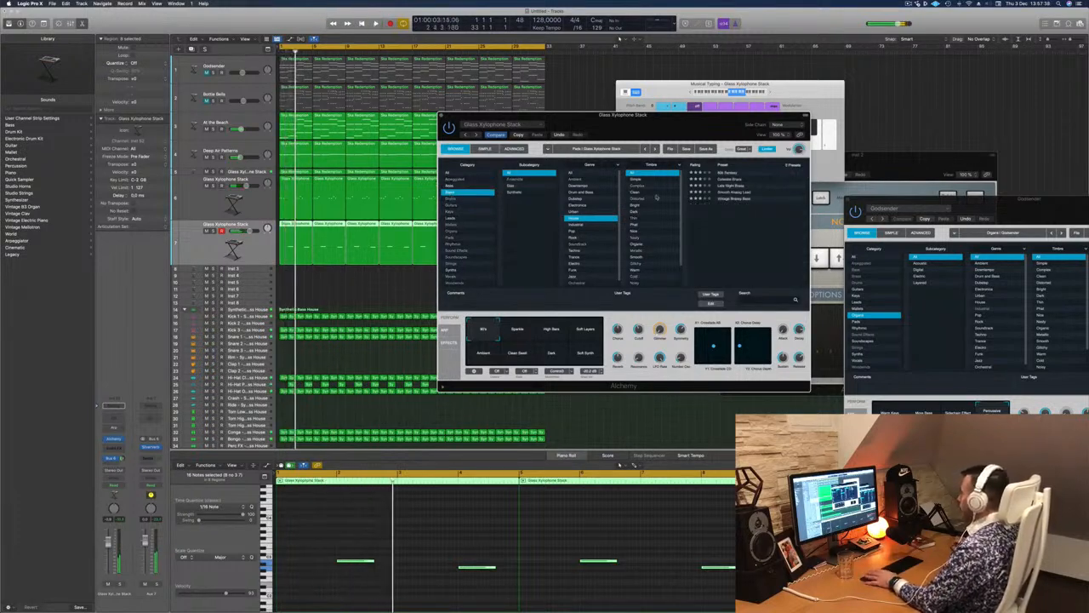
pyautogui.click(571, 173)
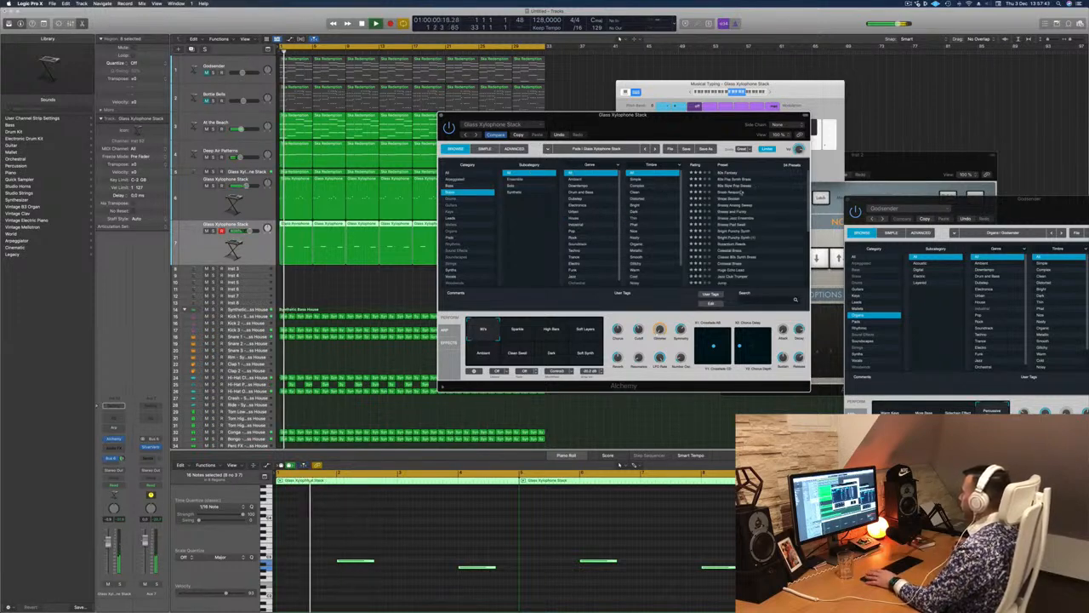
# Audition the presets Brass Response, 80s Slow Pop Sweep and Byzantium Reeds on the duplicated track, adjusting its volume while replaying.
pyautogui.click(743, 192)
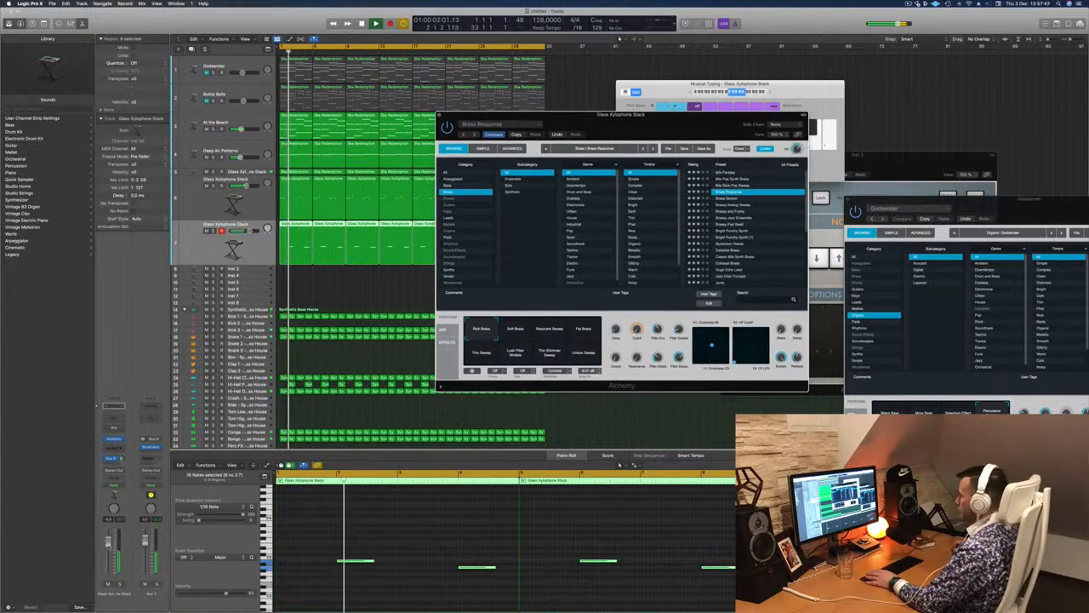
pyautogui.press('Return')
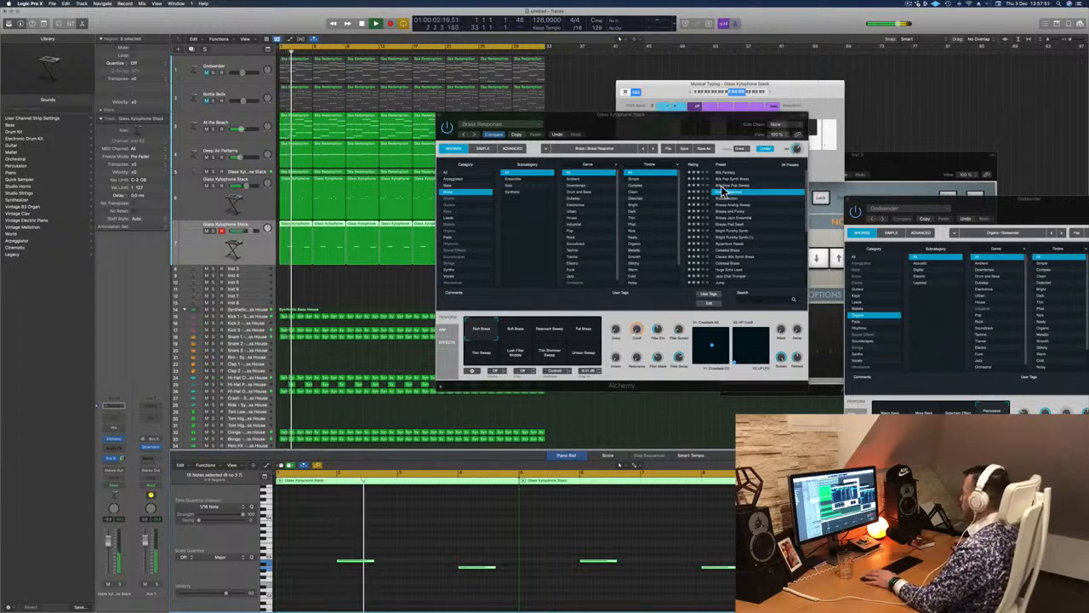
pyautogui.click(721, 185)
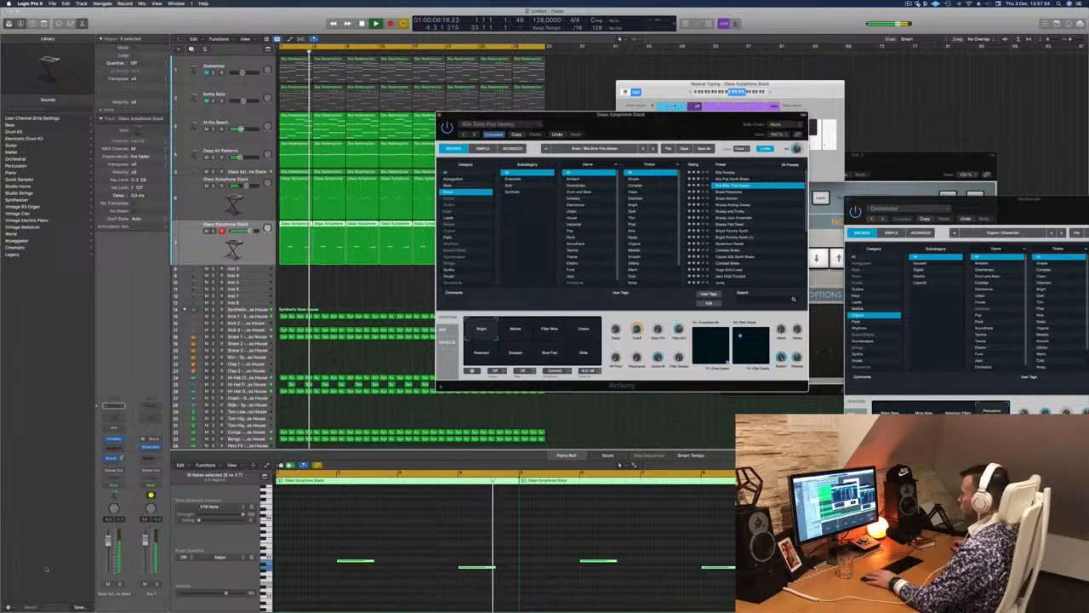
pyautogui.press('Return')
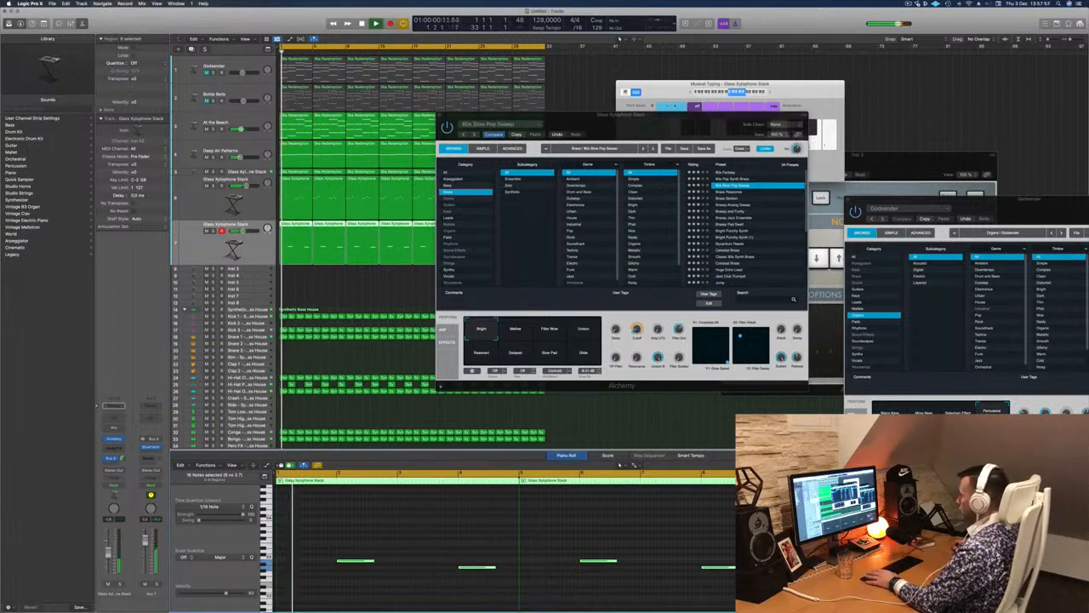
pyautogui.click(720, 244)
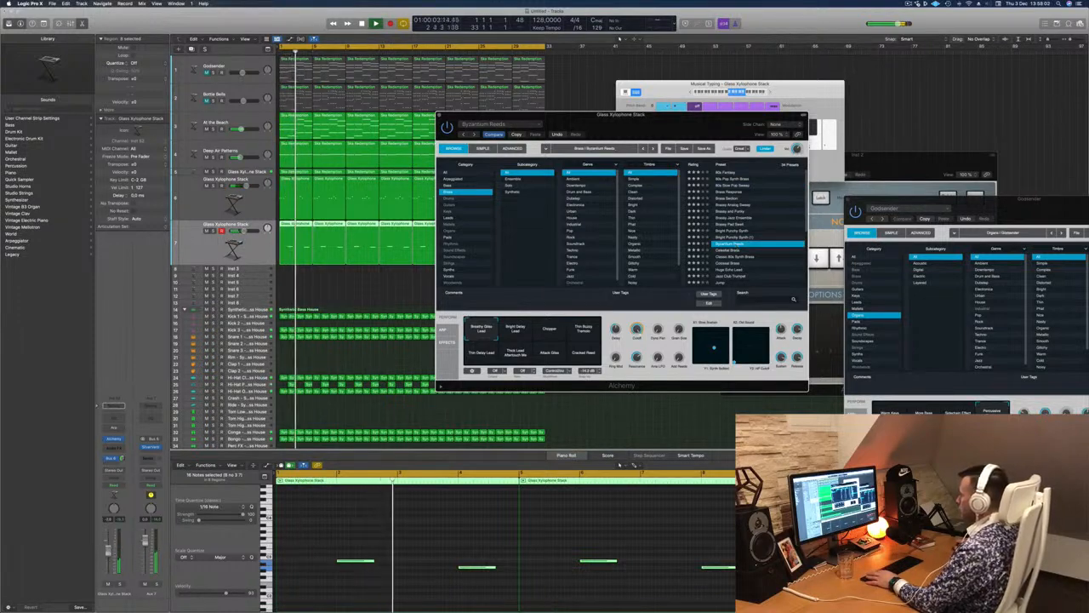
pyautogui.moveTo(108, 552); pyautogui.dragTo(108, 545)
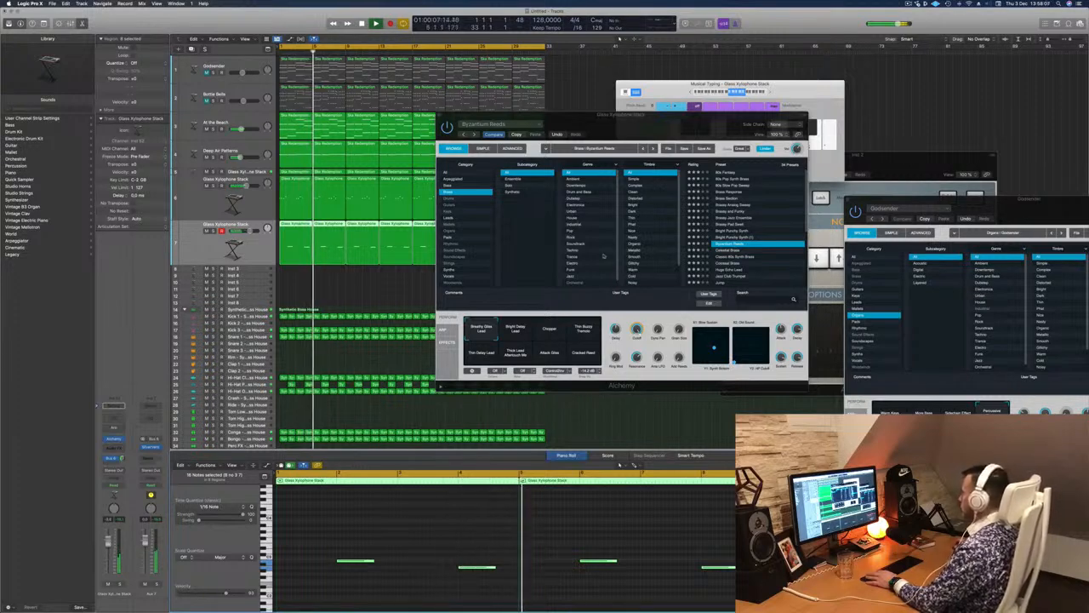
# Audition the Celestial Brass preset and load Huge Echo Lead in its place.
pyautogui.scroll(-2, 762, 246)
pyautogui.scroll(-2, 763, 247)
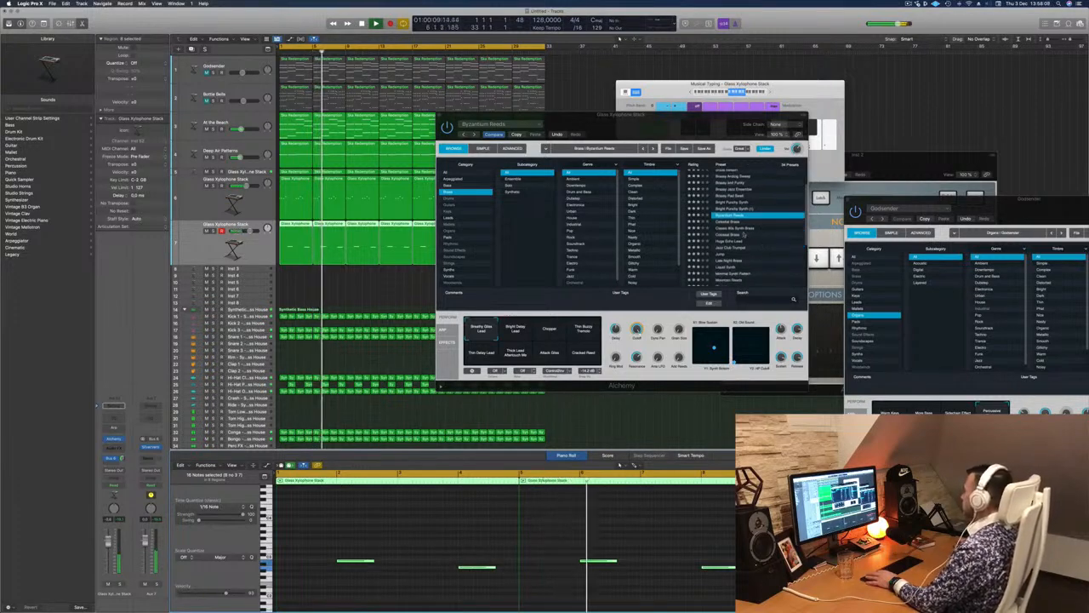
pyautogui.click(734, 235)
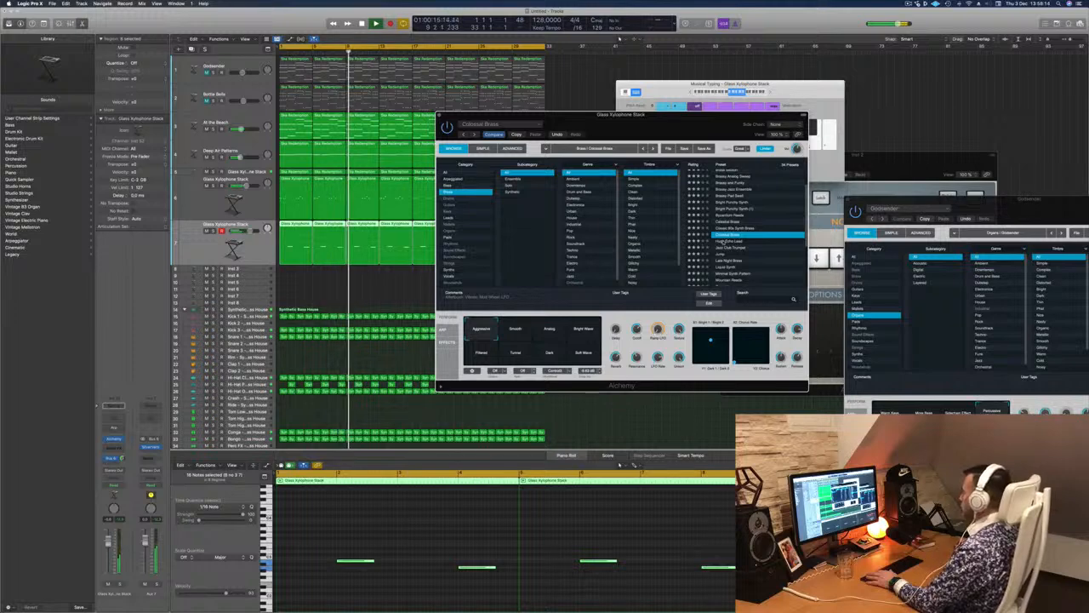
pyautogui.press('Down')
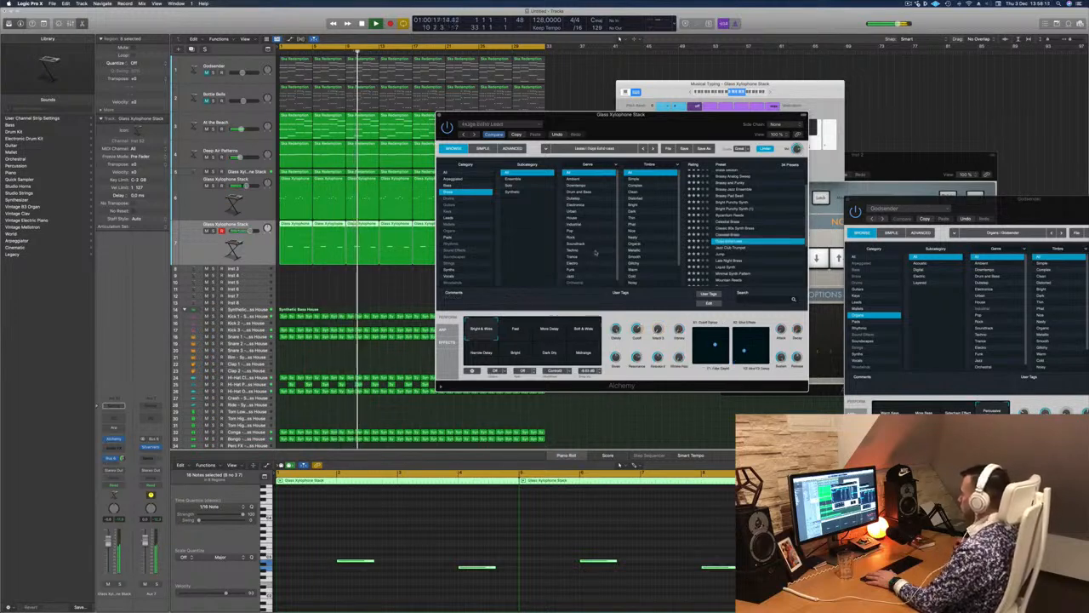
# Transpose all notes of the duplicated track's regions up two octaves and replay them from the start.
pyautogui.click(421, 545)
pyautogui.press('super+a')
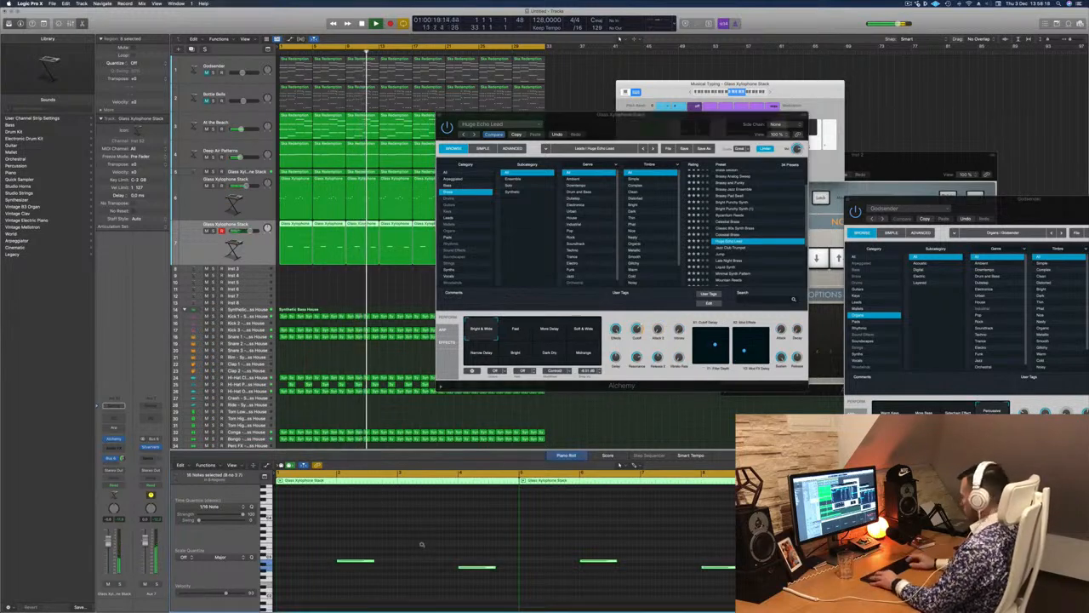
pyautogui.hotkey('alt', 'shift', 'Up')
pyautogui.hotkey('alt', 'shift', 'Up')
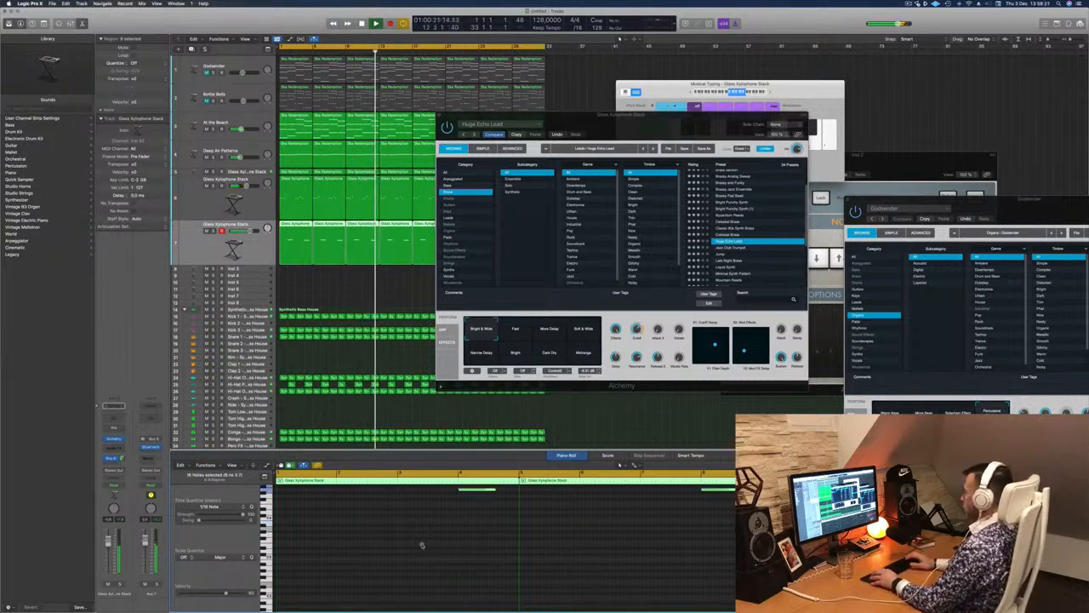
pyautogui.press('Return')
pyautogui.moveTo(545, 114); pyautogui.dragTo(558, 98)
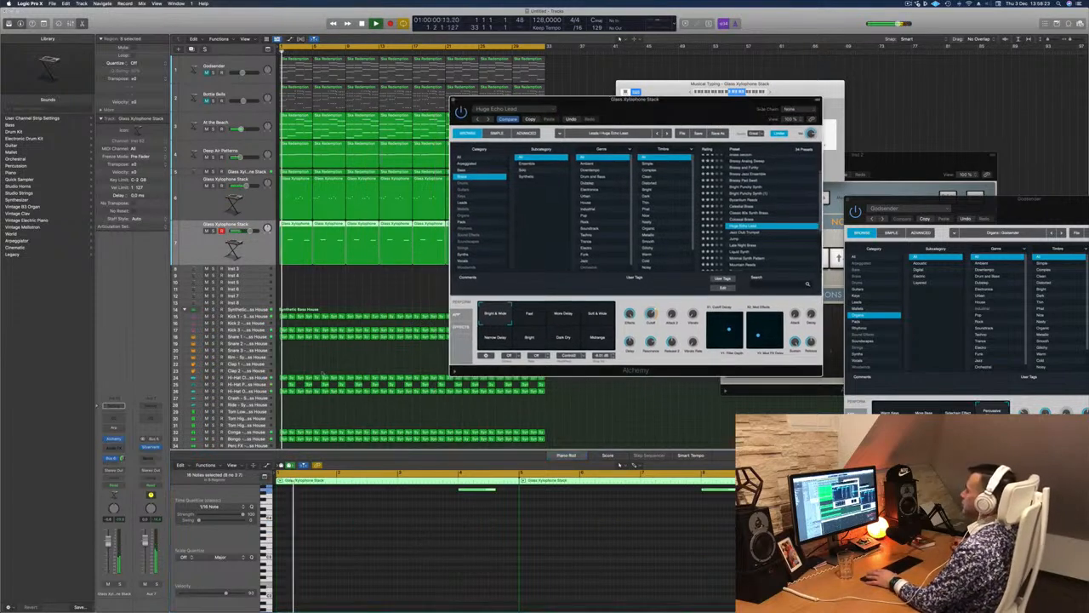
# Lower the duplicated track's volume and close its Alchemy window.
pyautogui.moveTo(109, 542); pyautogui.dragTo(109, 555)
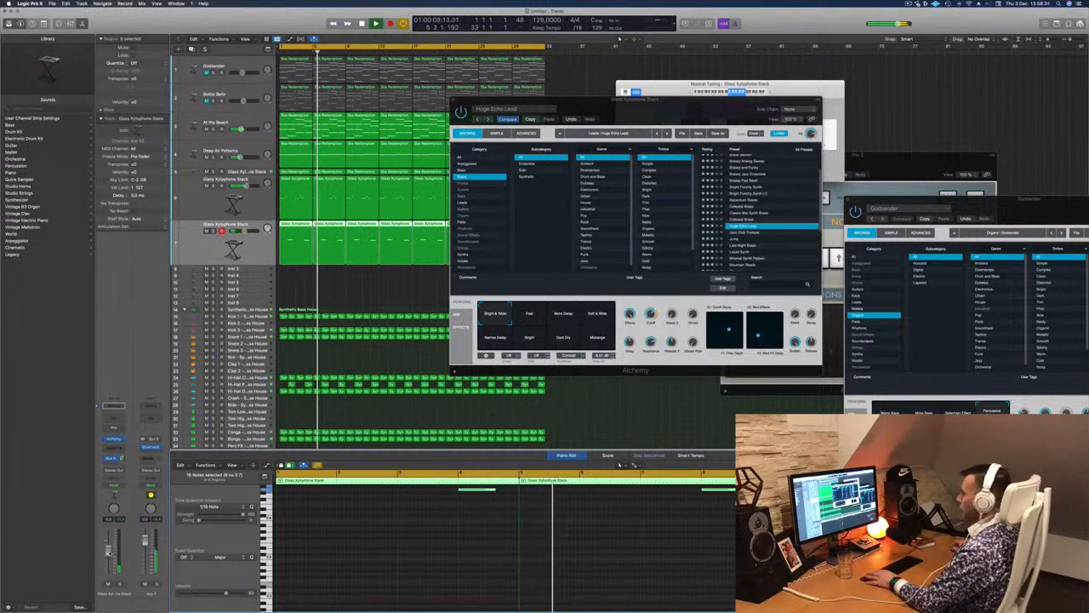
pyautogui.moveTo(746, 100); pyautogui.dragTo(706, 114)
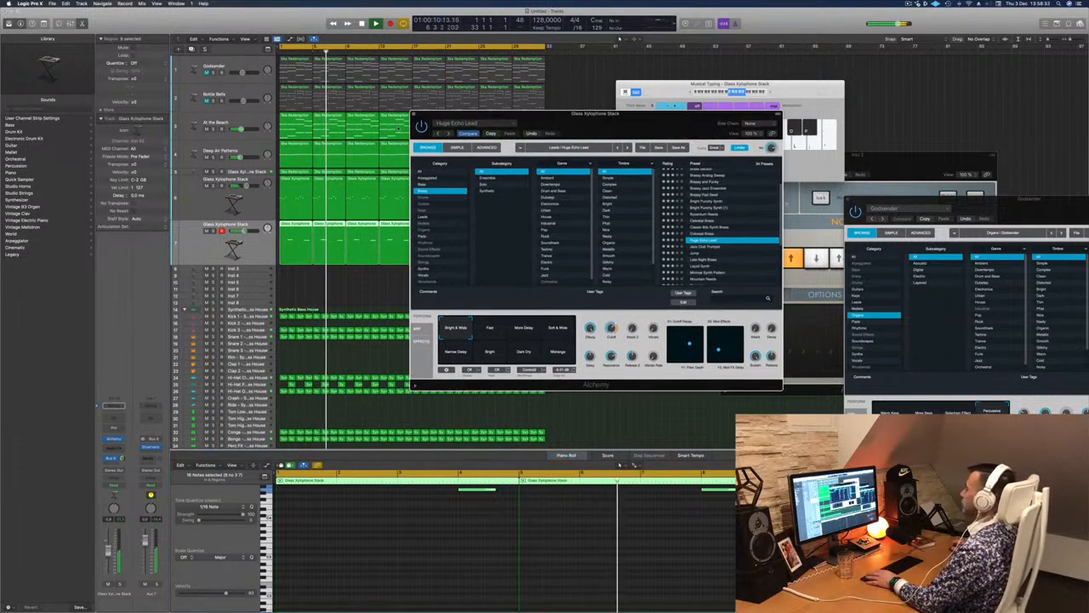
pyautogui.click(413, 114)
pyautogui.click(412, 114)
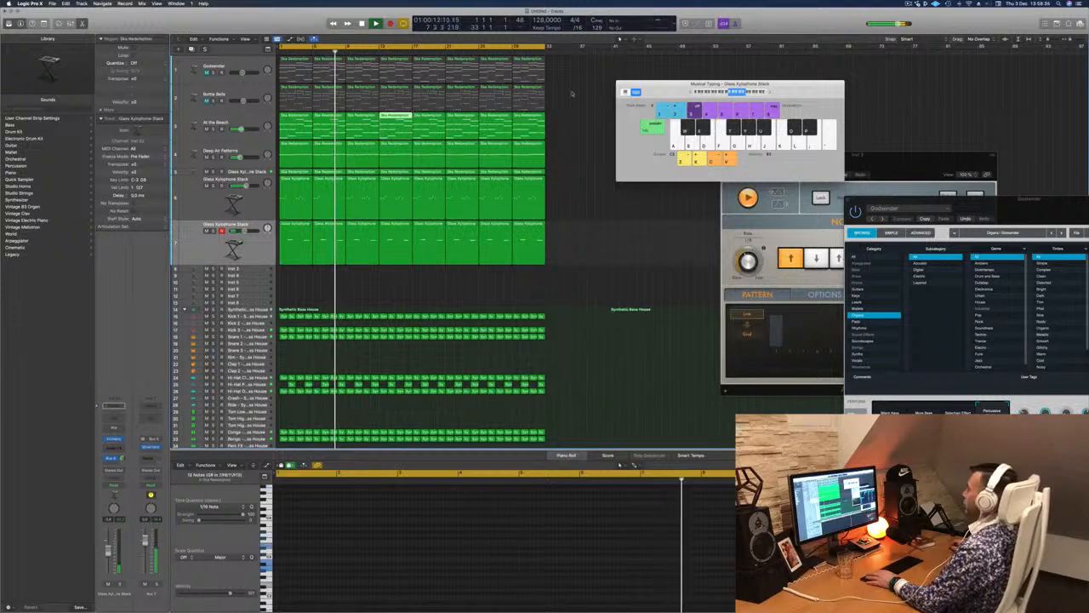
# Listen to the Bottle Bells track soloed, unmute it and replay it within the full arrangement.
pyautogui.click(570, 105)
pyautogui.press('Return')
pyautogui.click(236, 94)
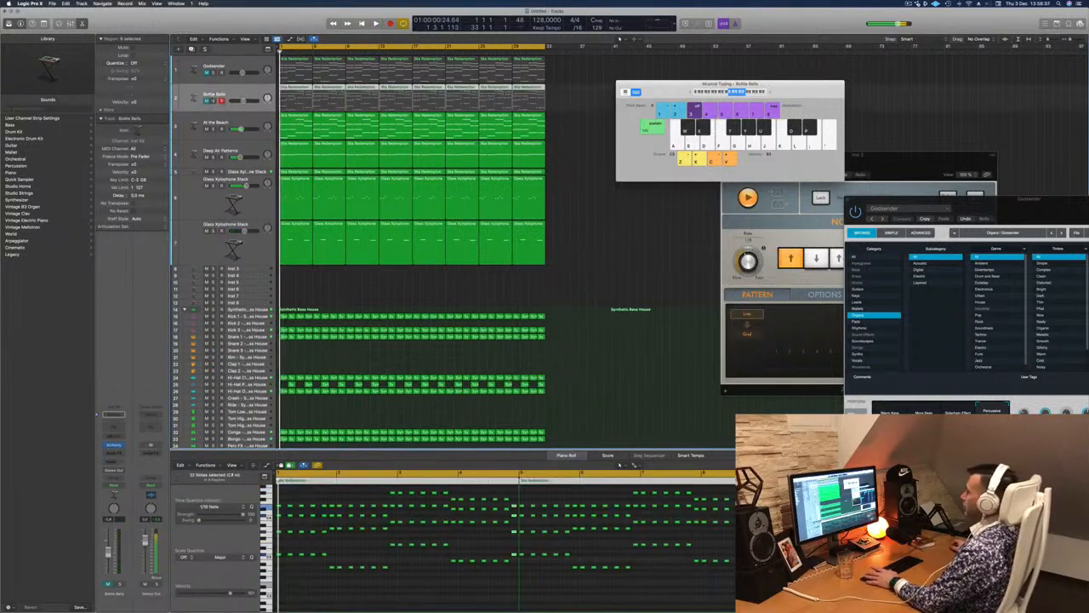
pyautogui.click(214, 101)
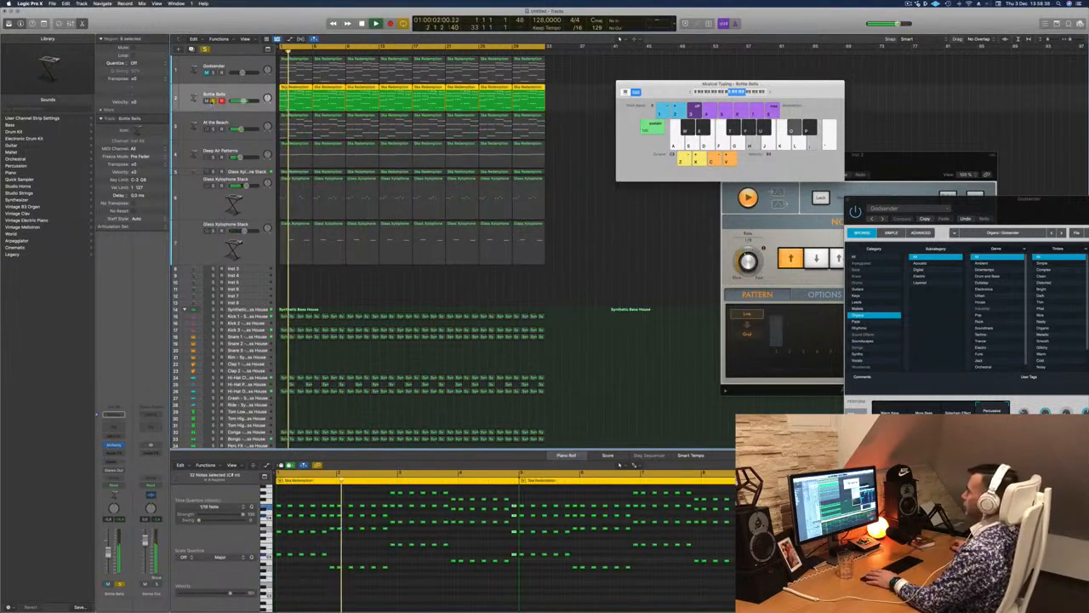
pyautogui.click(206, 101)
pyautogui.click(206, 101)
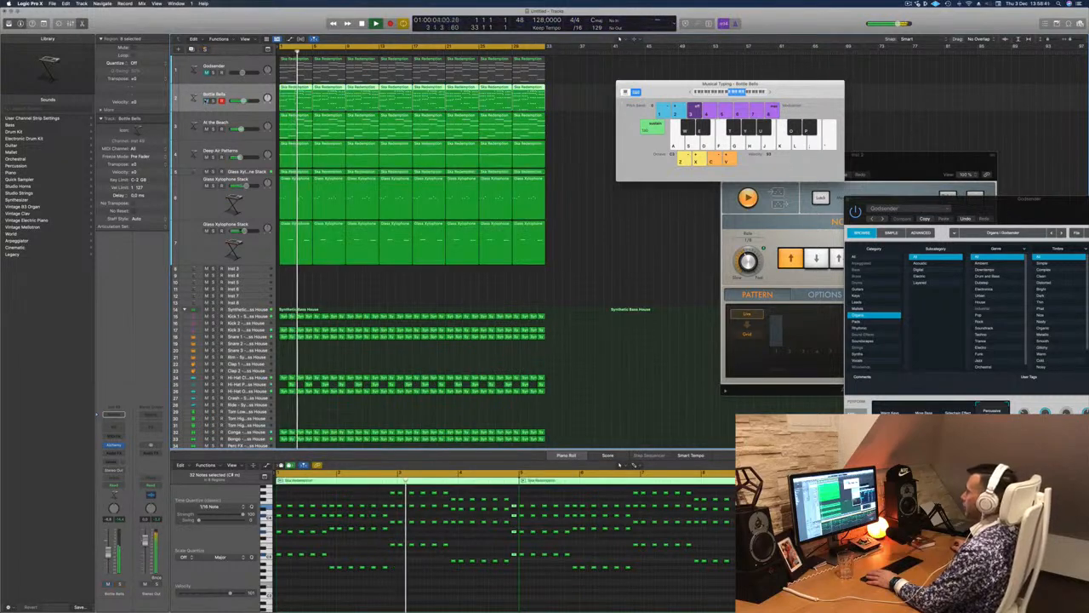
pyautogui.press('space')
pyautogui.press('space')
# Add a Channel EQ to the Bottle Bells track with a 12 dB/Oct low cut at 300 Hz.
pyautogui.click(111, 426)
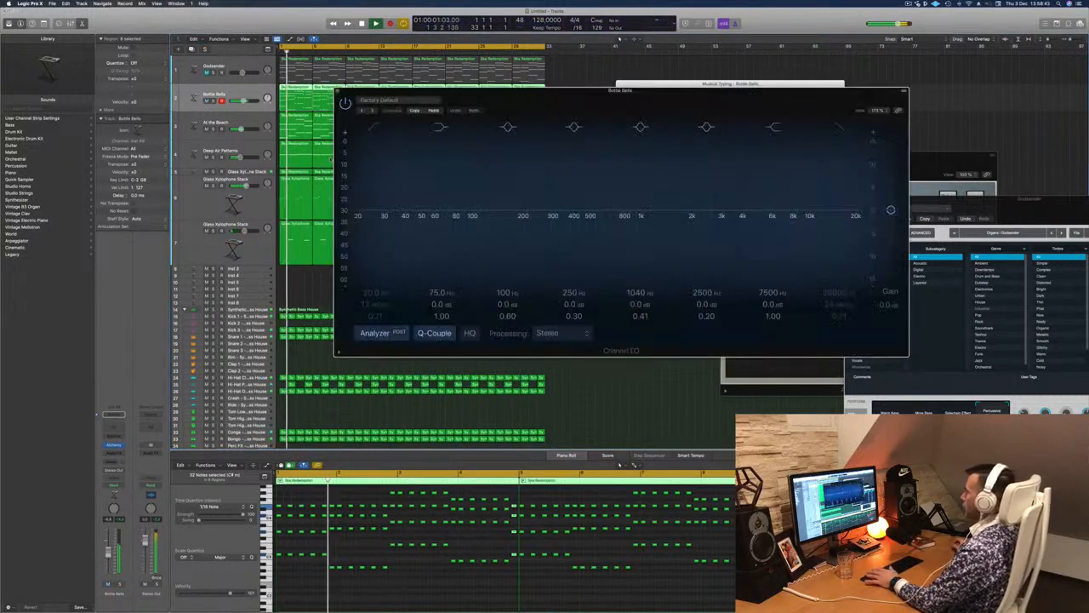
pyautogui.click(375, 127)
pyautogui.moveTo(382, 206); pyautogui.dragTo(557, 163)
pyautogui.moveTo(532, 222); pyautogui.dragTo(553, 220)
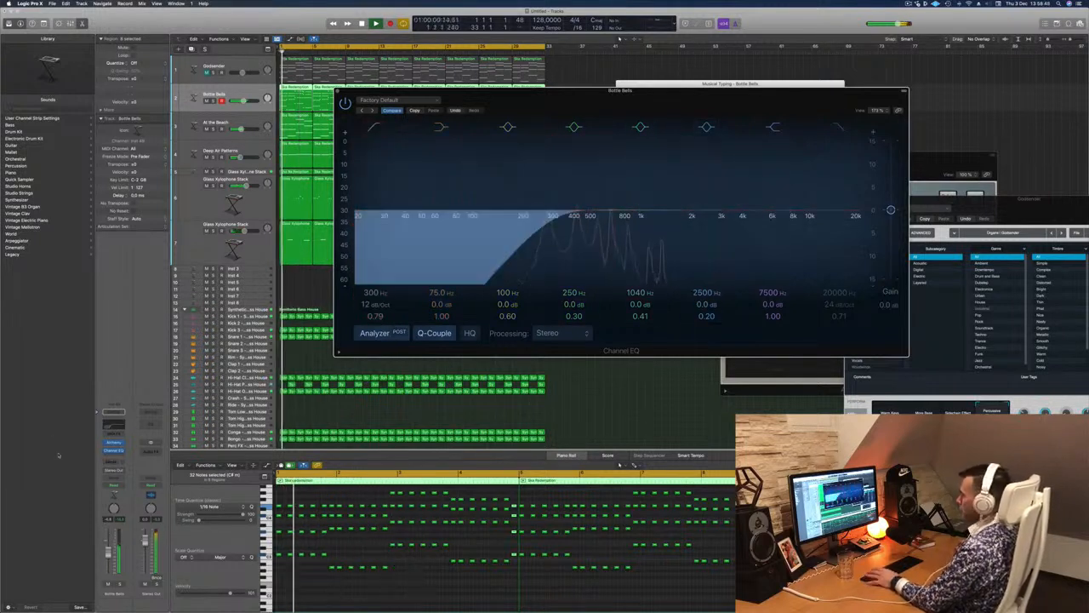
# Open the Bottle Bells track's Alchemy instrument and place its window clear of the low-cut curve while replaying.
pyautogui.click(114, 442)
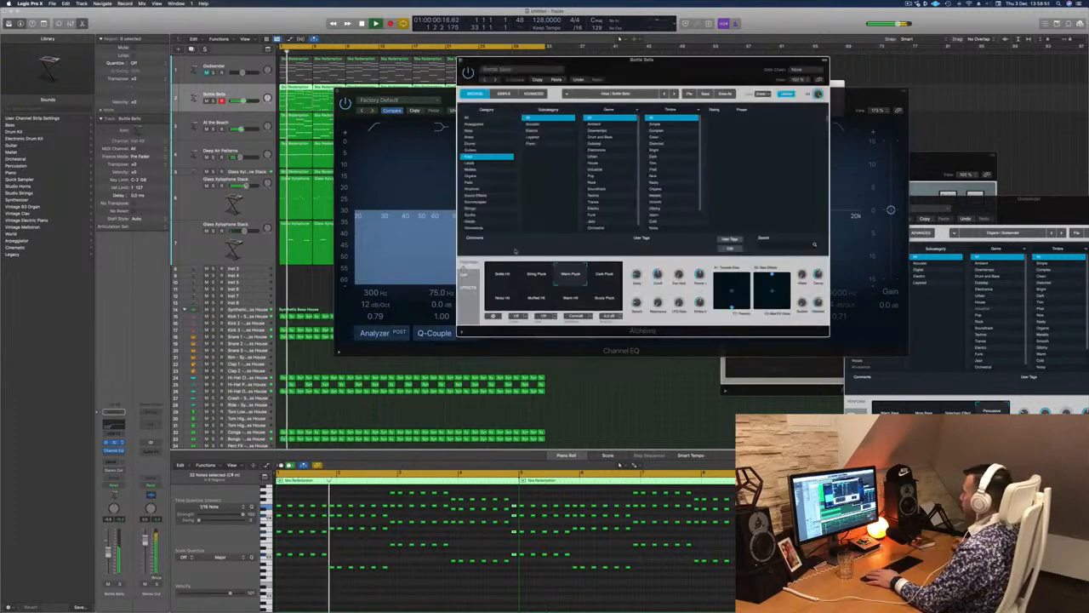
pyautogui.press('space')
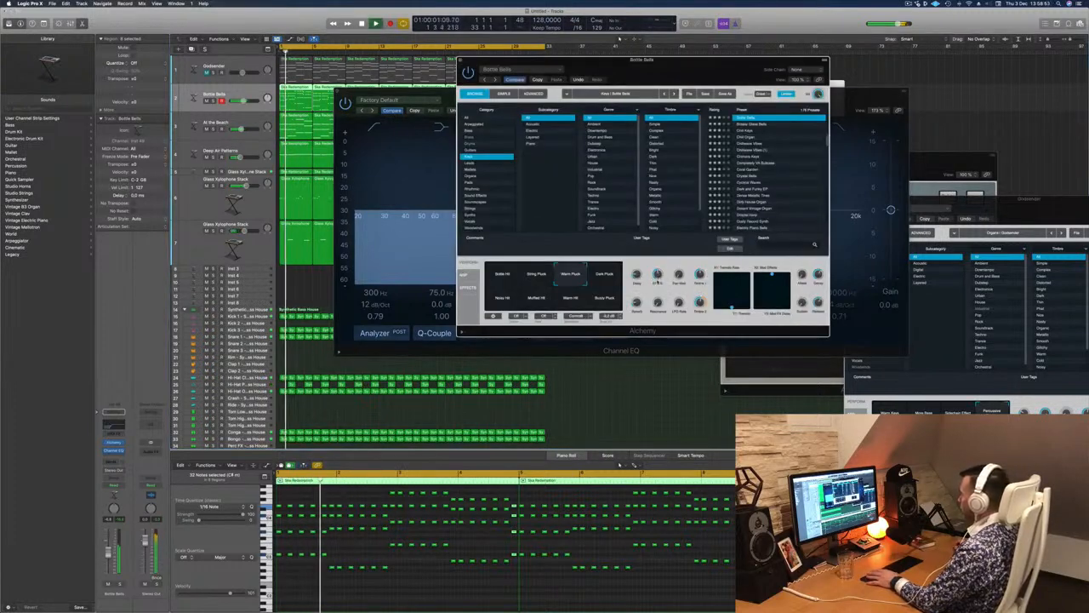
pyautogui.moveTo(656, 85); pyautogui.dragTo(992, 97)
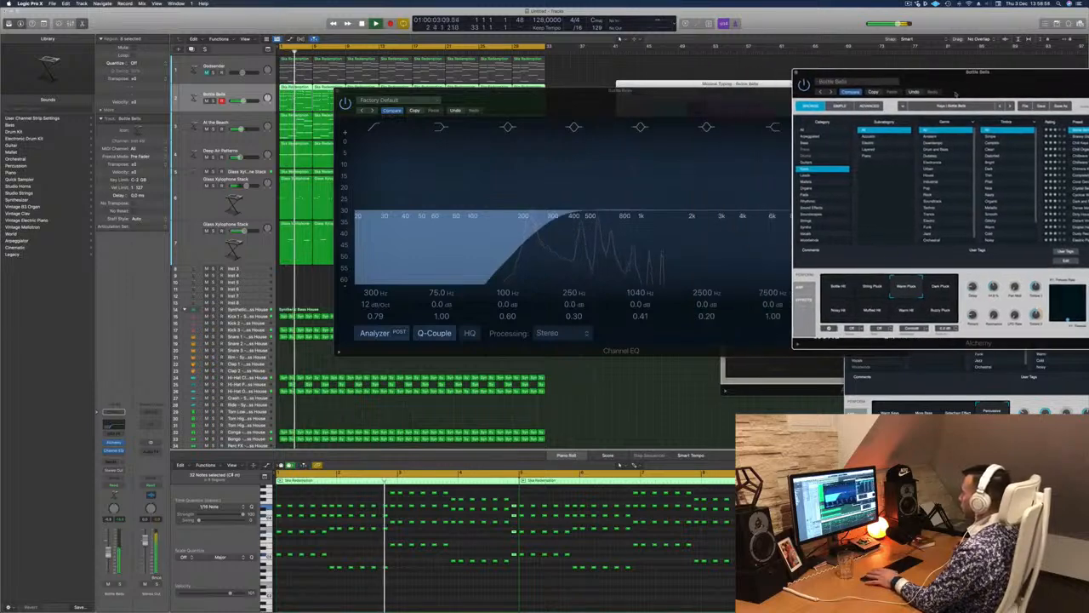
# Set the Bottle Bells low cut to 206 Hz with a Q of 0.93 and move the EQ window clear of the upper tracks.
pyautogui.click(529, 218)
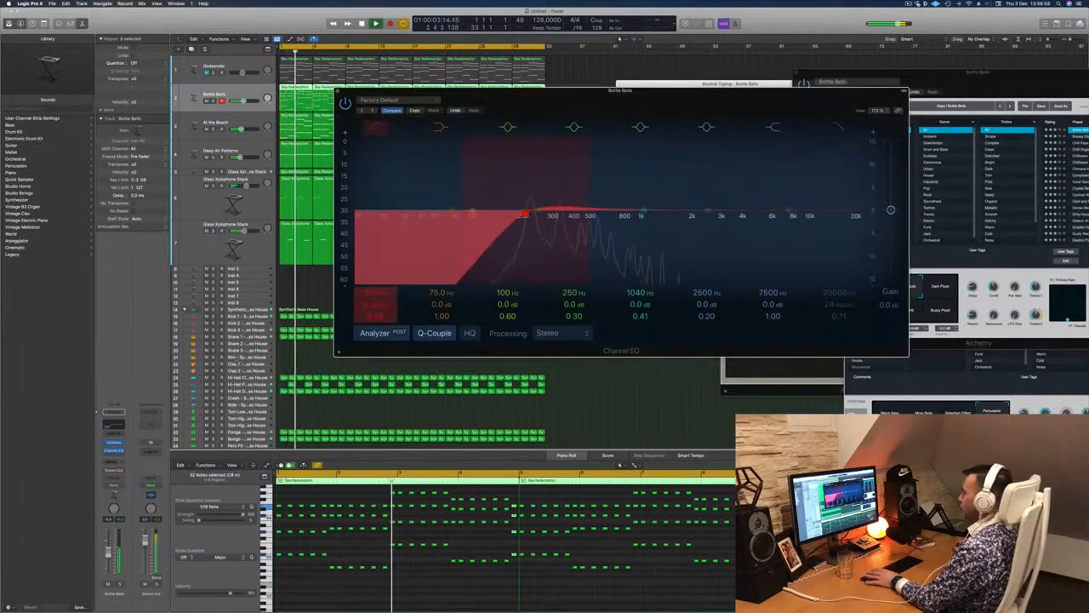
pyautogui.press('space')
pyautogui.press('space')
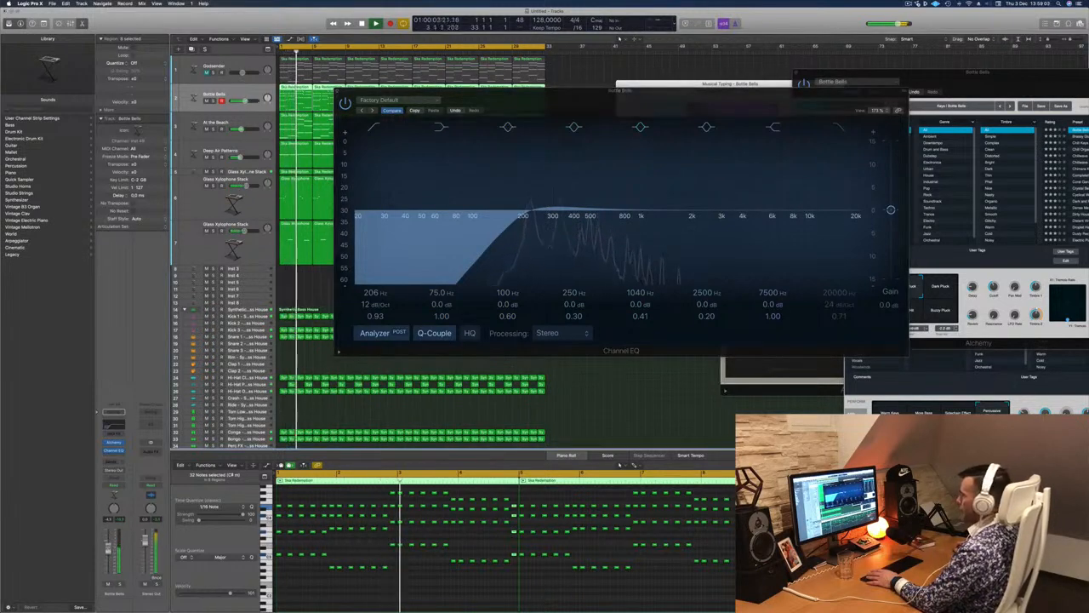
pyautogui.moveTo(770, 92); pyautogui.dragTo(766, 231)
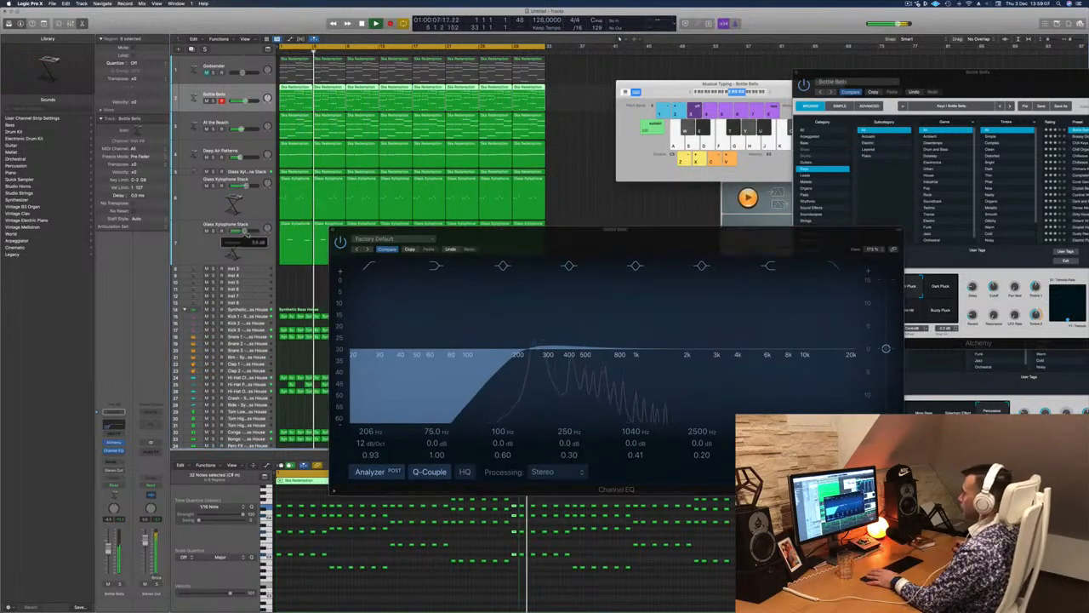
# Adjust the cutoff in the Huge Echo Lead layer's Alchemy instrument, close it and move the Bottle Bells EQ window clear of the tracks.
pyautogui.click(252, 247)
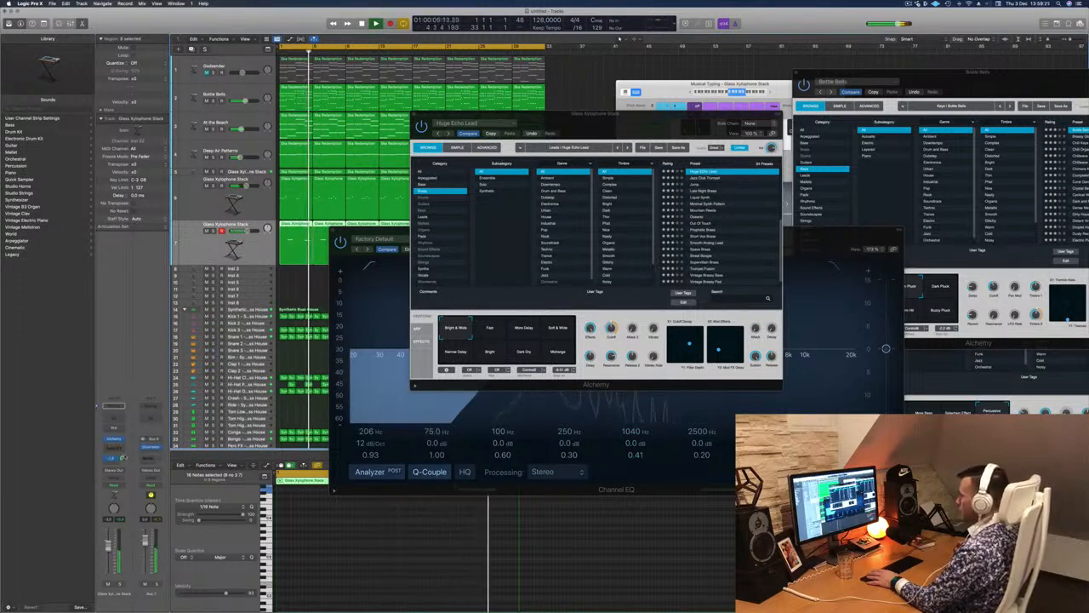
pyautogui.click(611, 326)
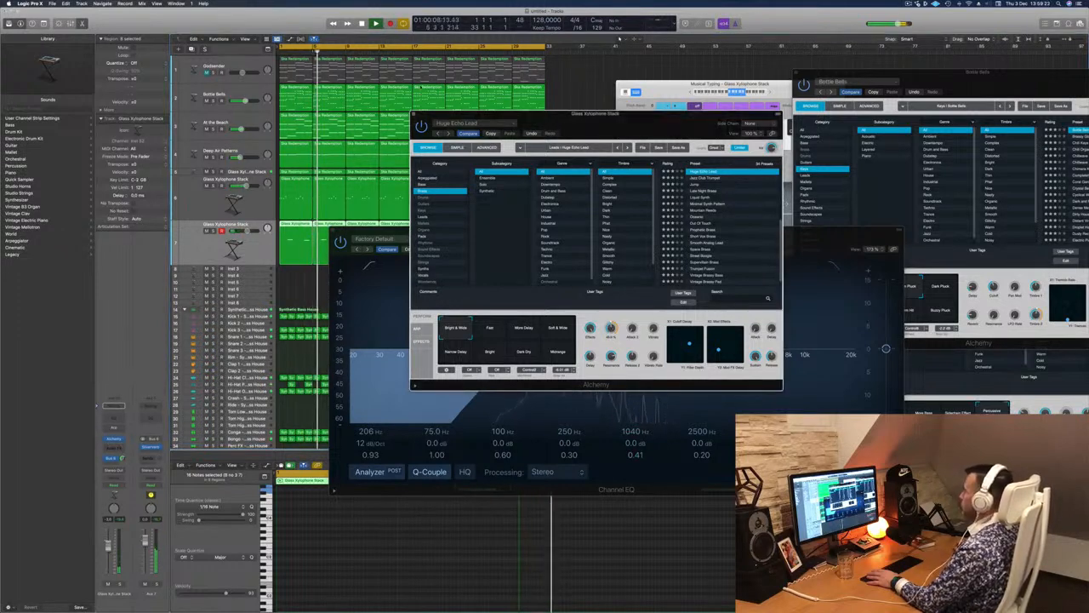
pyautogui.press('super+w')
pyautogui.moveTo(683, 240); pyautogui.dragTo(869, 238)
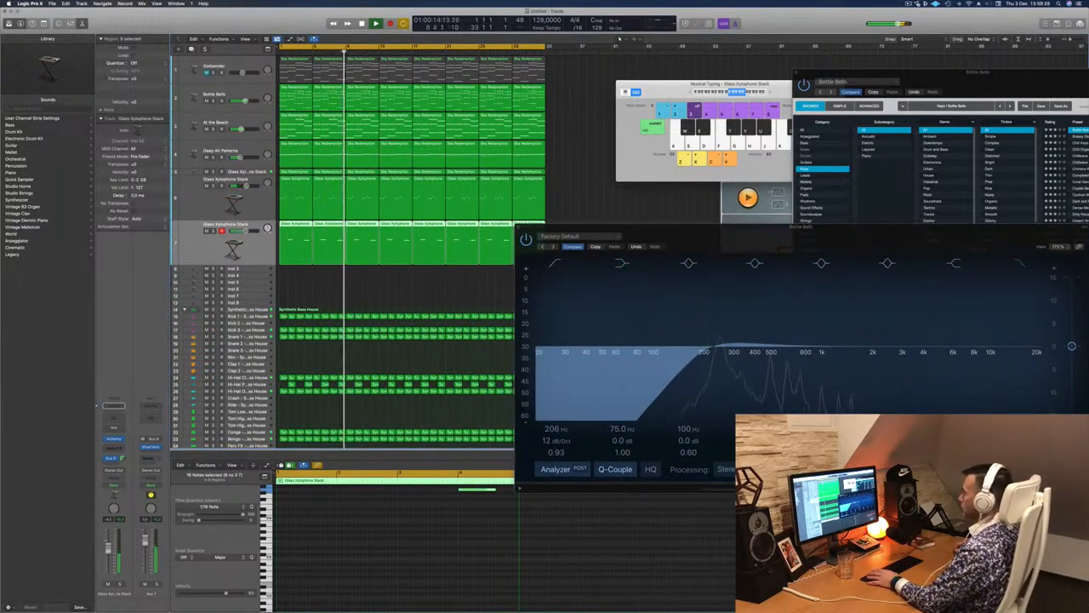
# Unmute the Godsender track at the head of the track list and replay the arrangement from the start.
pyautogui.click(207, 69)
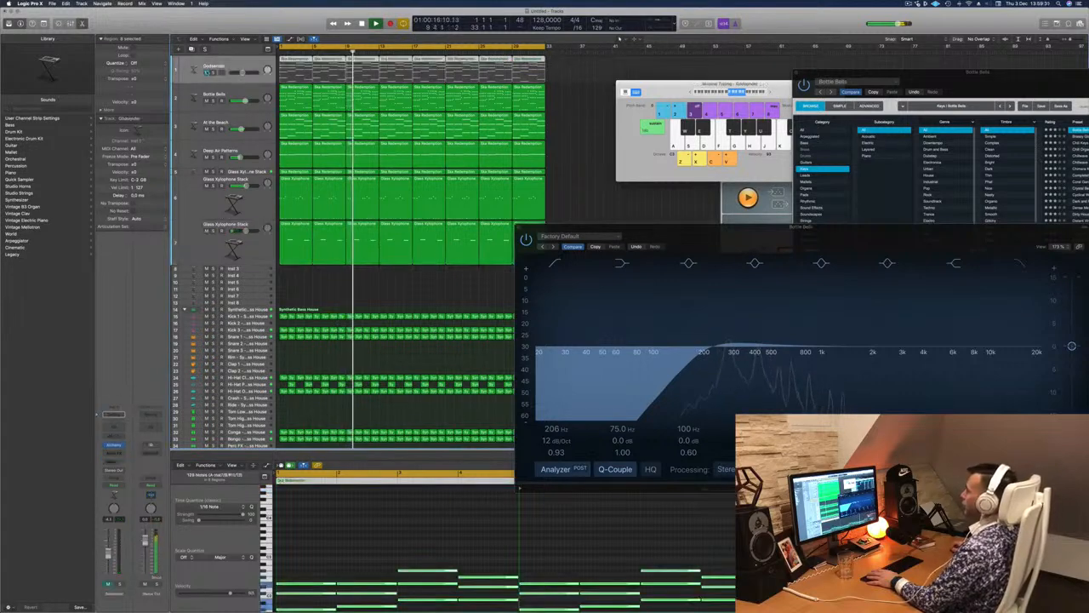
pyautogui.click(207, 73)
pyautogui.press('space')
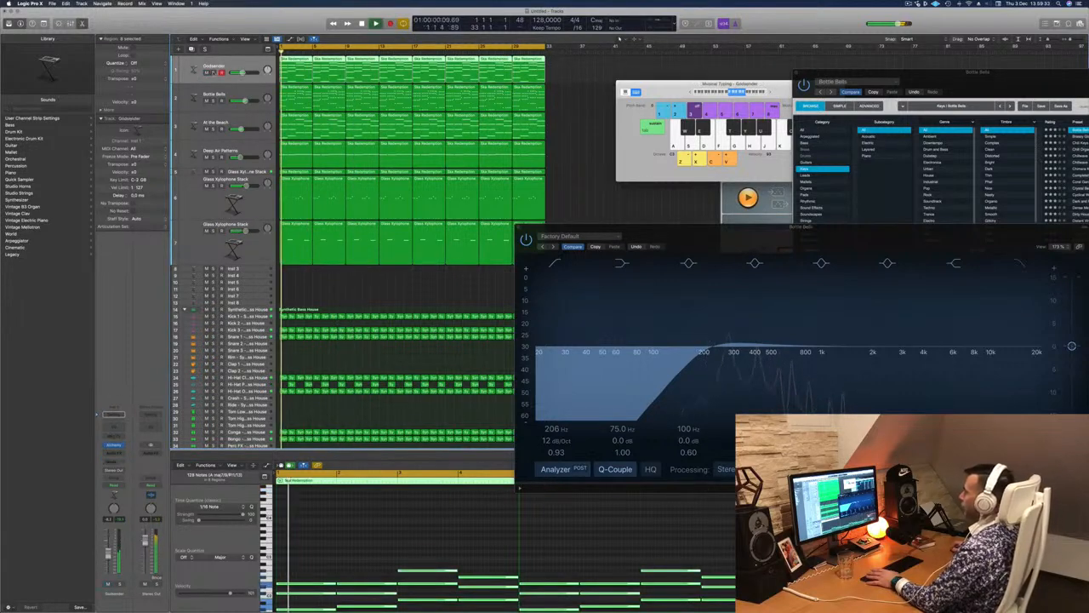
pyautogui.click(214, 73)
pyautogui.click(214, 73)
pyautogui.press('space')
pyautogui.press('space')
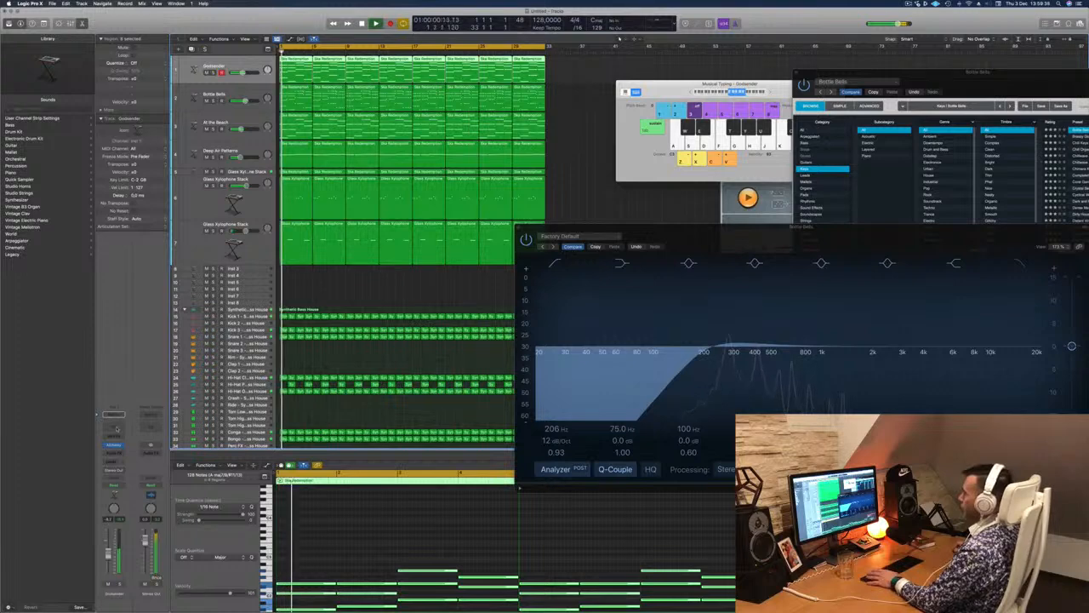
# Add a Channel EQ to the Godsender track with a 12 dB/Oct low cut at 730 Hz and a Q of 0.83.
pyautogui.click(114, 427)
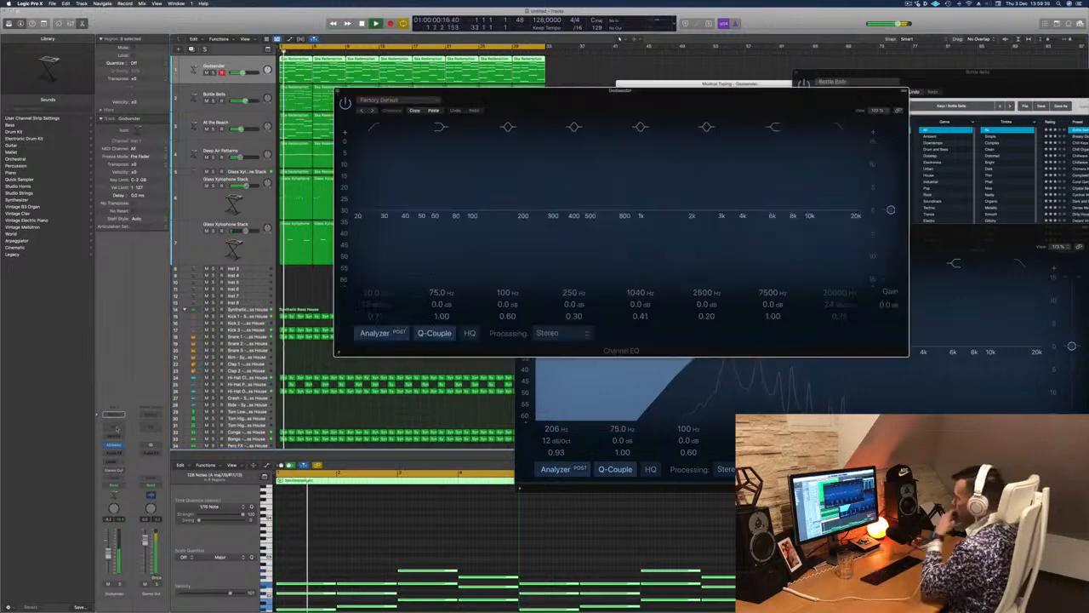
pyautogui.click(374, 127)
pyautogui.moveTo(376, 140); pyautogui.dragTo(634, 135)
pyautogui.moveTo(620, 227); pyautogui.dragTo(621, 223)
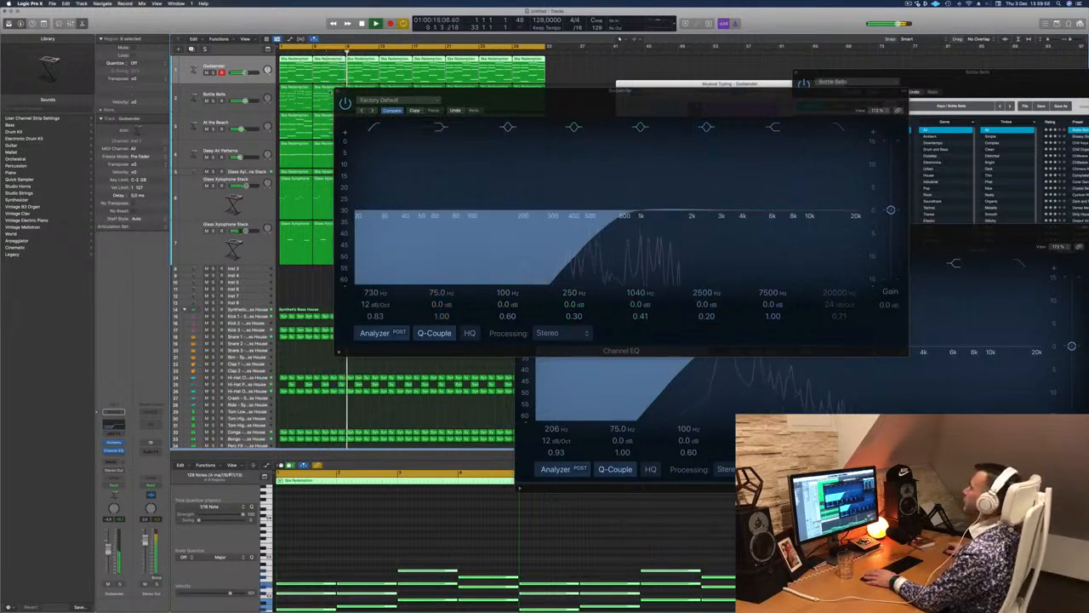
# Mute the Godsender track again, close its EQ and move the Musical Typing keyboard over the end of the upper regions.
pyautogui.click(207, 73)
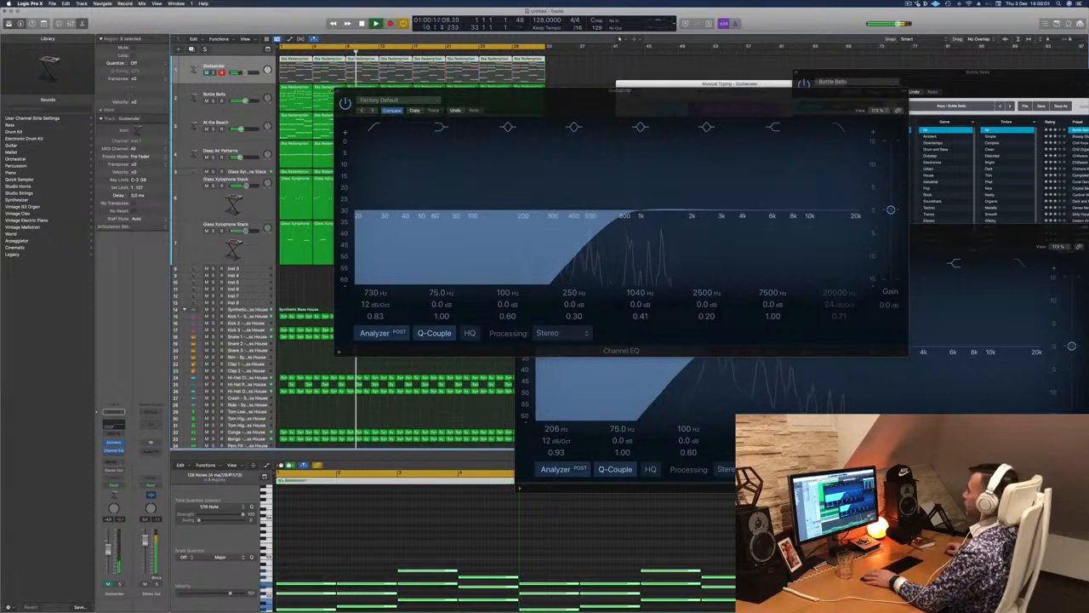
pyautogui.click(337, 93)
pyautogui.moveTo(713, 86); pyautogui.dragTo(587, 93)
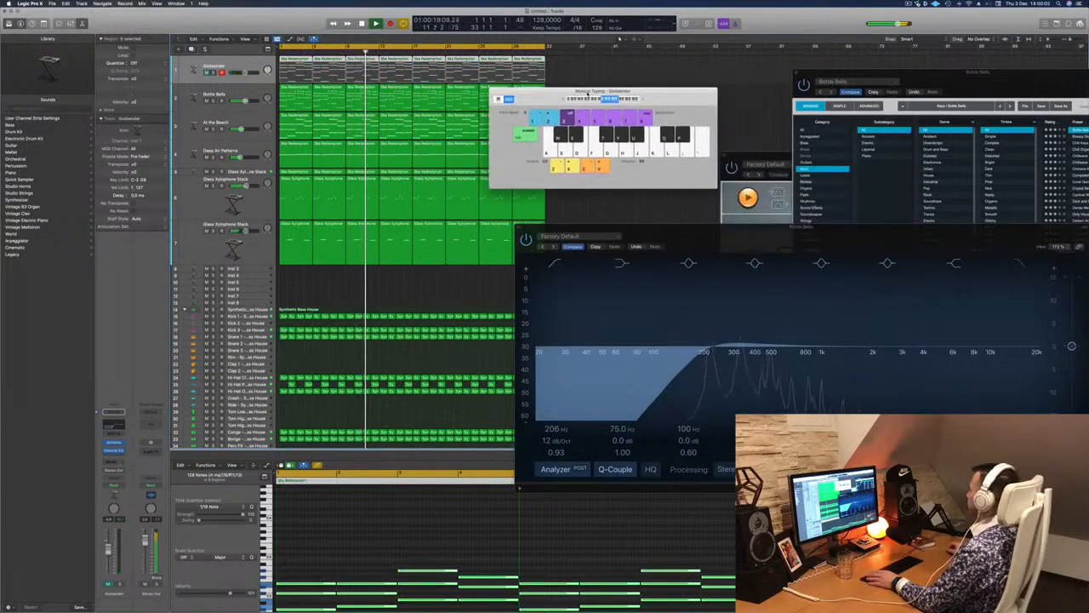